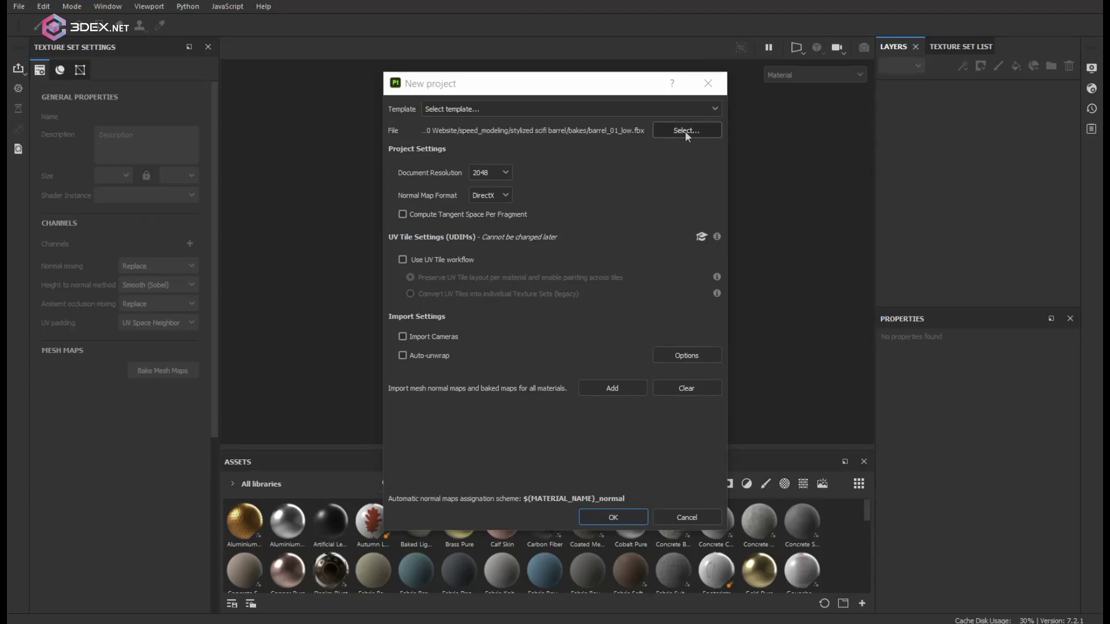
# Create the project from barrel_01_low.fbx with a document resolution of 2048 and no template.
pyautogui.click(495, 172)
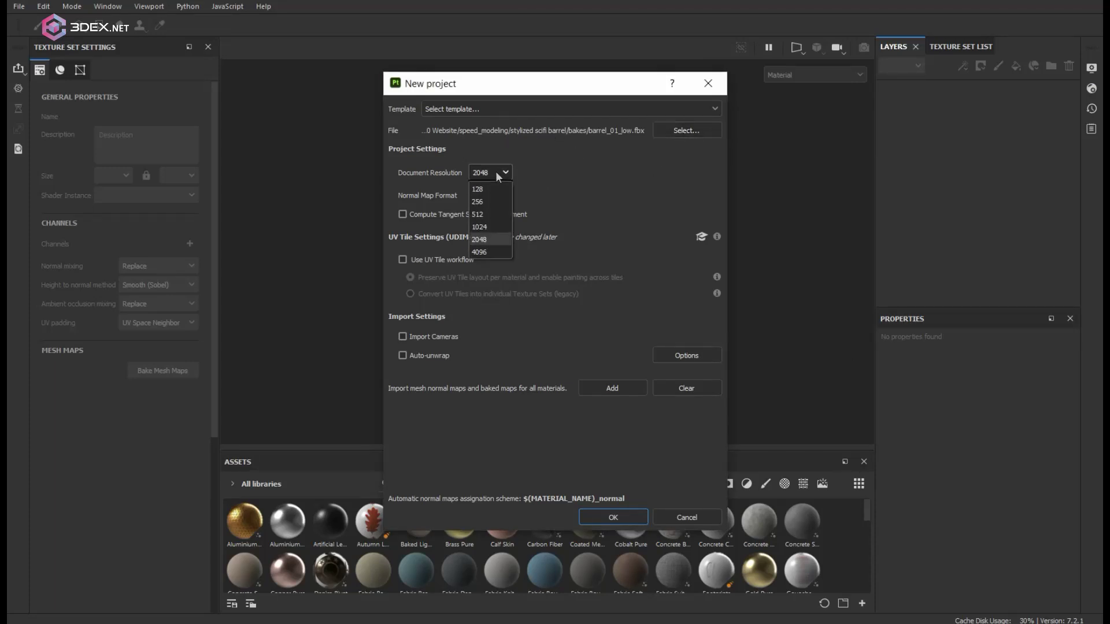
pyautogui.click(486, 237)
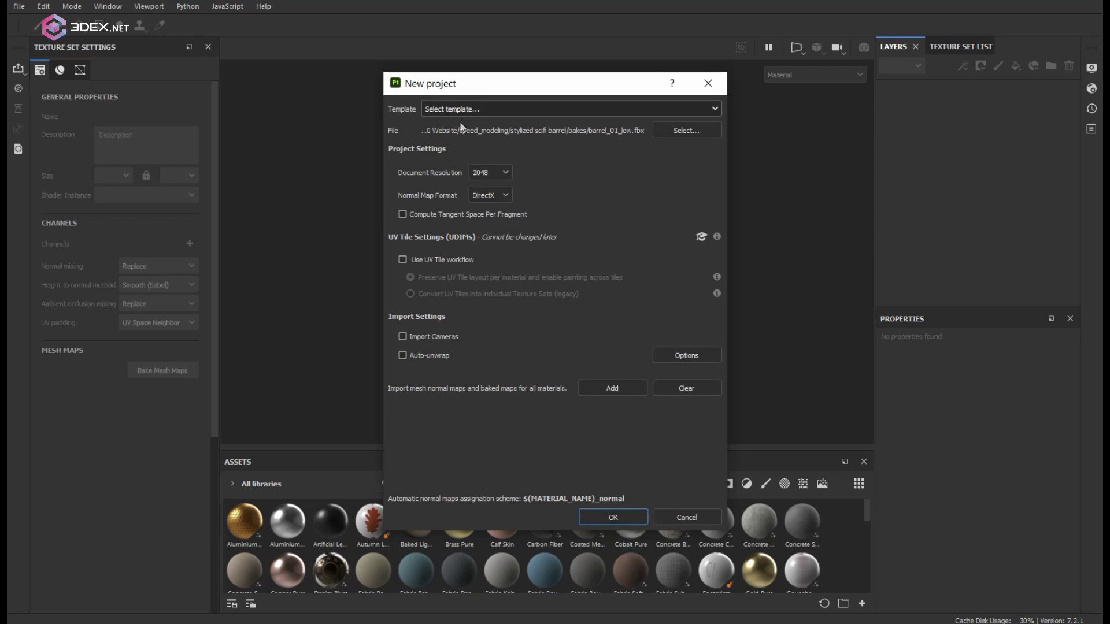
pyautogui.click(483, 109)
pyautogui.click(484, 109)
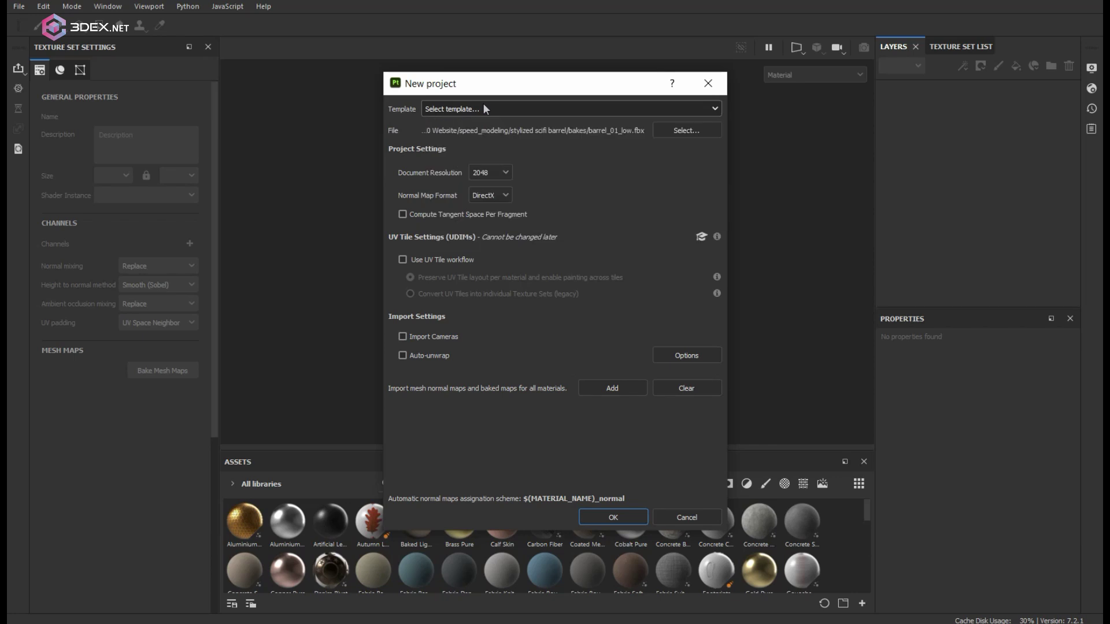
pyautogui.click(614, 516)
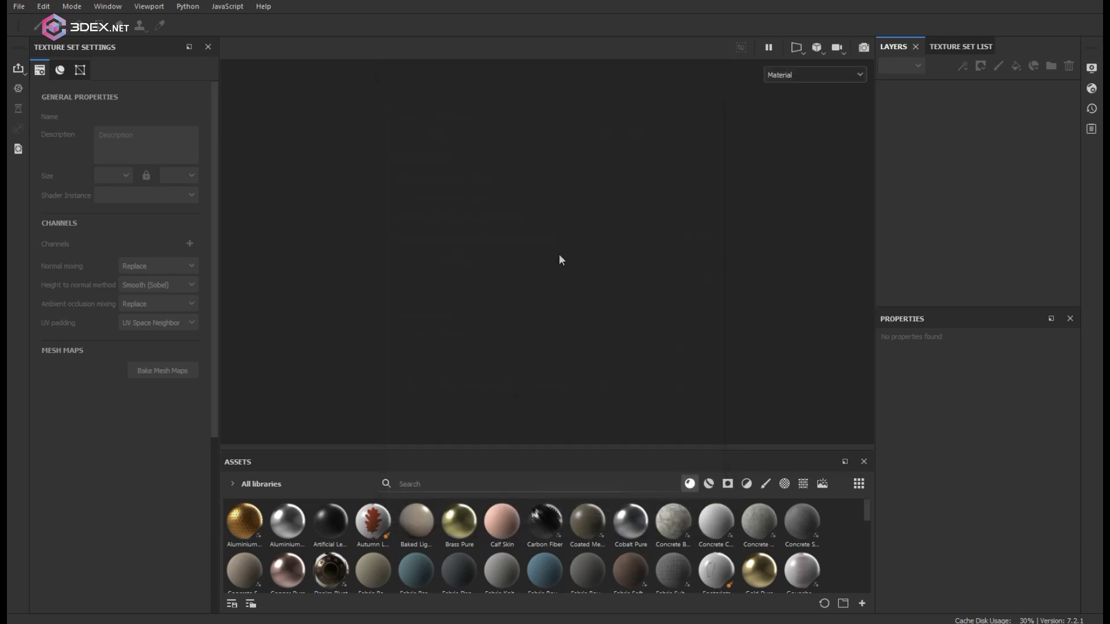
# Examine the imported low-poly barrel from the front, above and the handle side.
pyautogui.moveTo(557, 252)
pyautogui.keyDown('alt'); pyautogui.mouseDown(button='right')
pyautogui.moveTo(636, 278)
pyautogui.moveTo(666, 241)
pyautogui.mouseUp(button='right'); pyautogui.keyUp('alt')
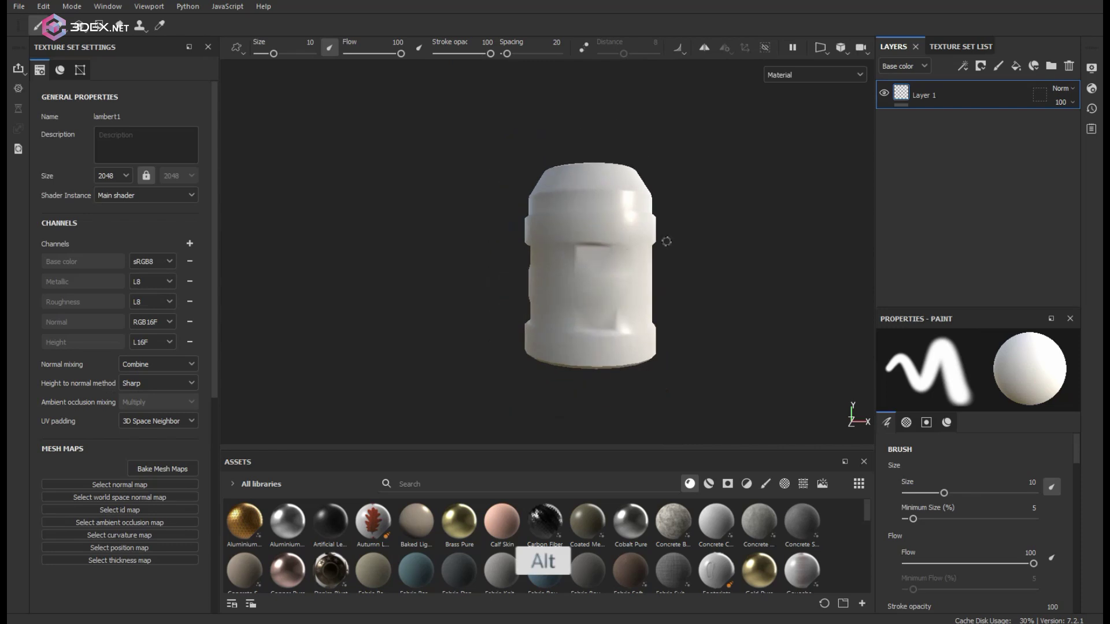
pyautogui.keyDown('alt'); pyautogui.moveTo(666, 241); pyautogui.dragTo(555, 306); pyautogui.keyUp('alt')
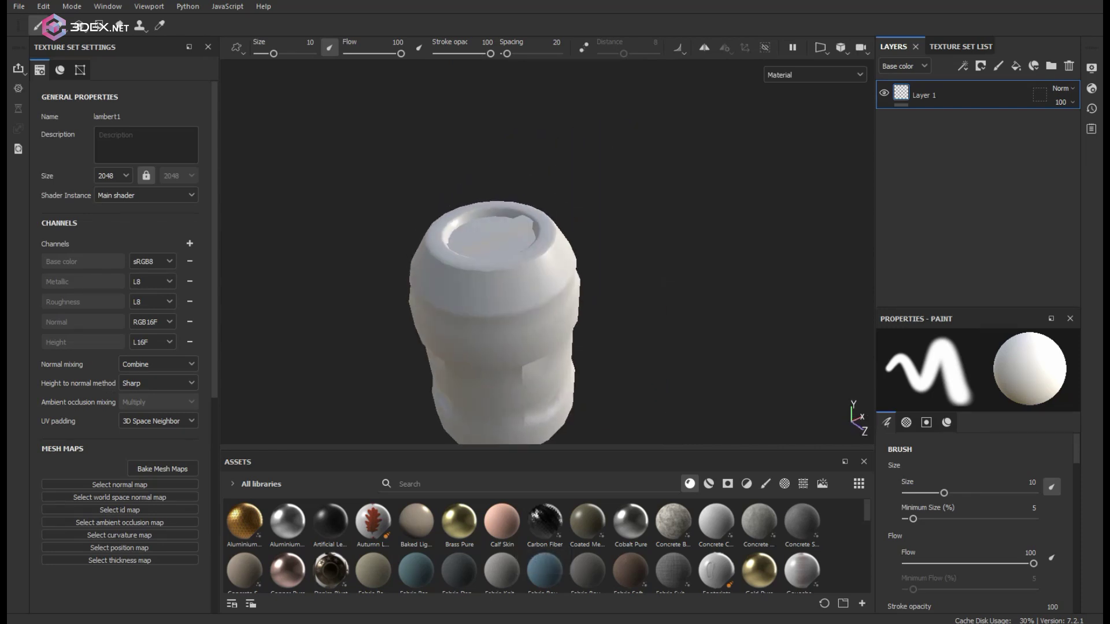
pyautogui.moveTo(599, 313)
pyautogui.keyDown('shift'); pyautogui.mouseDown(button='right')
pyautogui.moveTo(565, 295)
pyautogui.moveTo(602, 295)
pyautogui.moveTo(587, 295)
pyautogui.mouseUp(button='right'); pyautogui.keyUp('shift')
pyautogui.keyDown('alt'); pyautogui.moveTo(587, 295); pyautogui.dragTo(432, 268); pyautogui.keyUp('alt')
pyautogui.keyDown('alt'); pyautogui.moveTo(746, 254); pyautogui.dragTo(578, 247); pyautogui.keyUp('alt')
pyautogui.keyDown('shift'); pyautogui.moveTo(578, 248); pyautogui.dragTo(598, 250, button='right'); pyautogui.keyUp('shift')
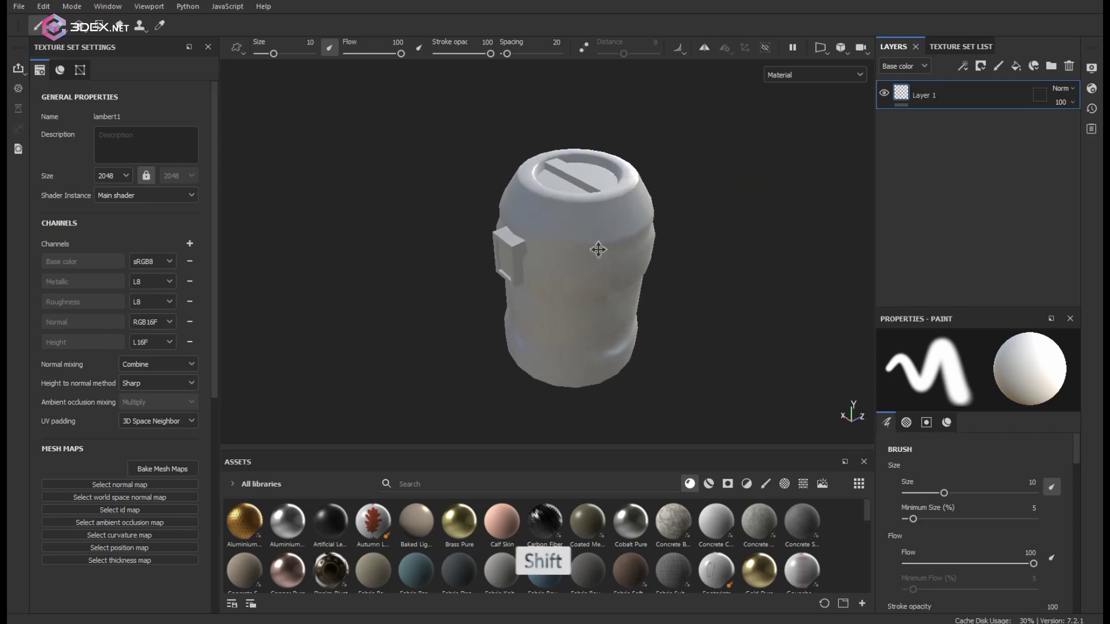
pyautogui.keyDown('alt'); pyautogui.moveTo(598, 249); pyautogui.dragTo(633, 267); pyautogui.keyUp('alt')
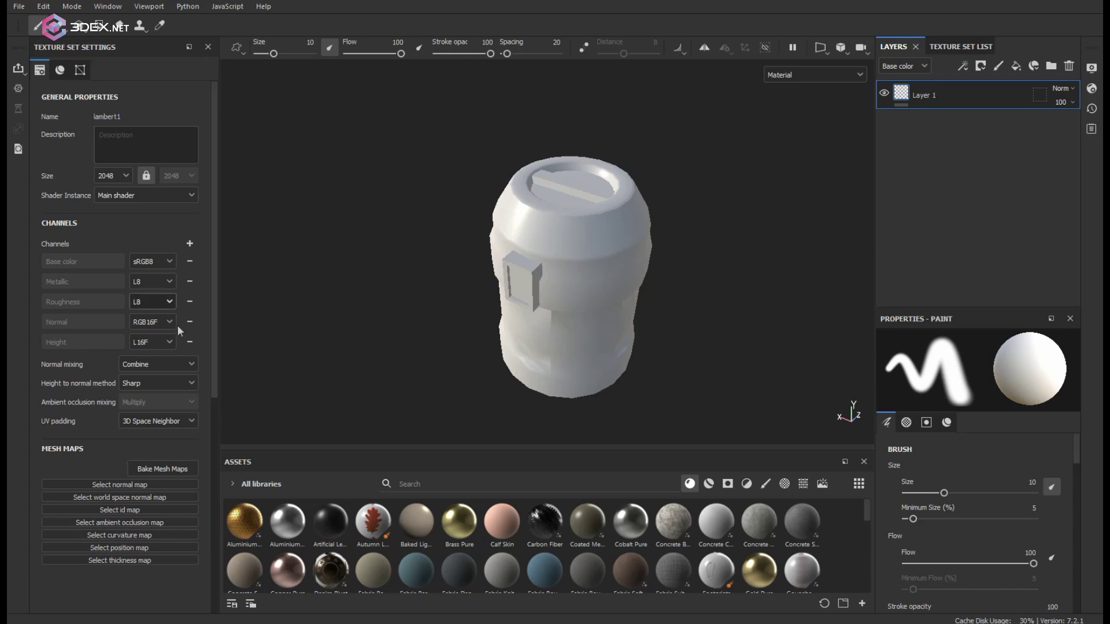
# Set the mesh map bake's output size to 2048 and load barrel_01_high as the high definition mesh.
pyautogui.click(169, 468)
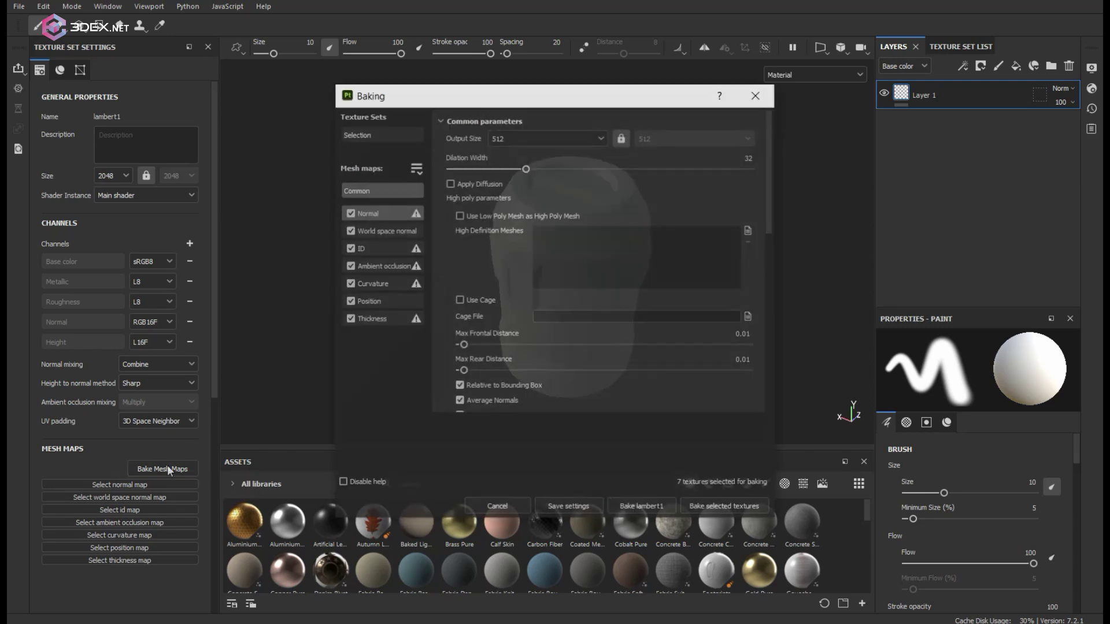
pyautogui.click(595, 142)
pyautogui.click(508, 229)
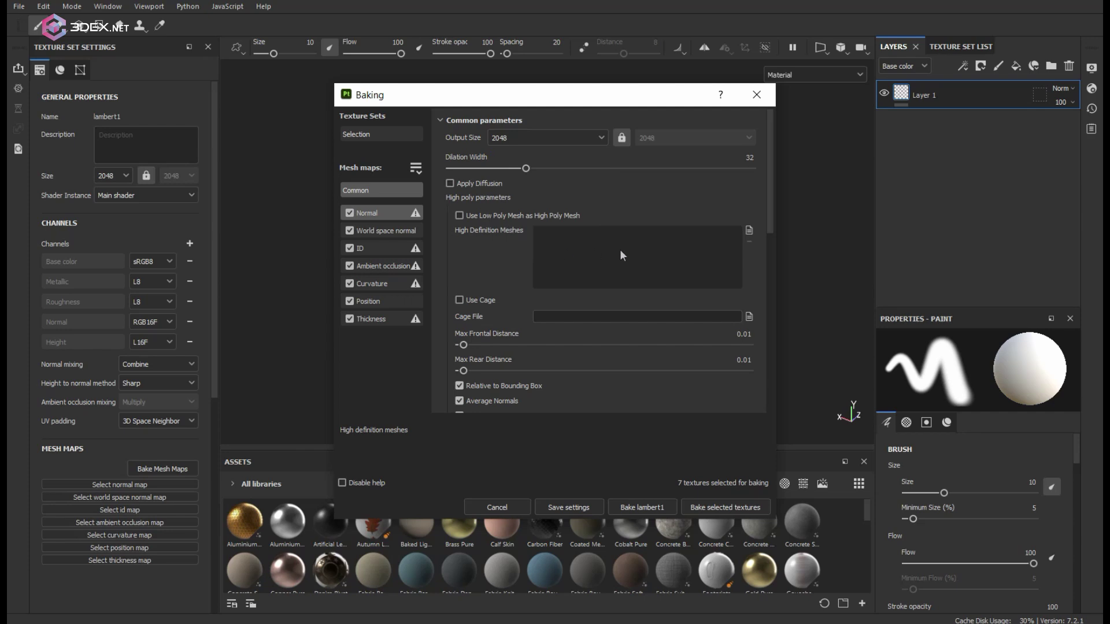
pyautogui.click(749, 230)
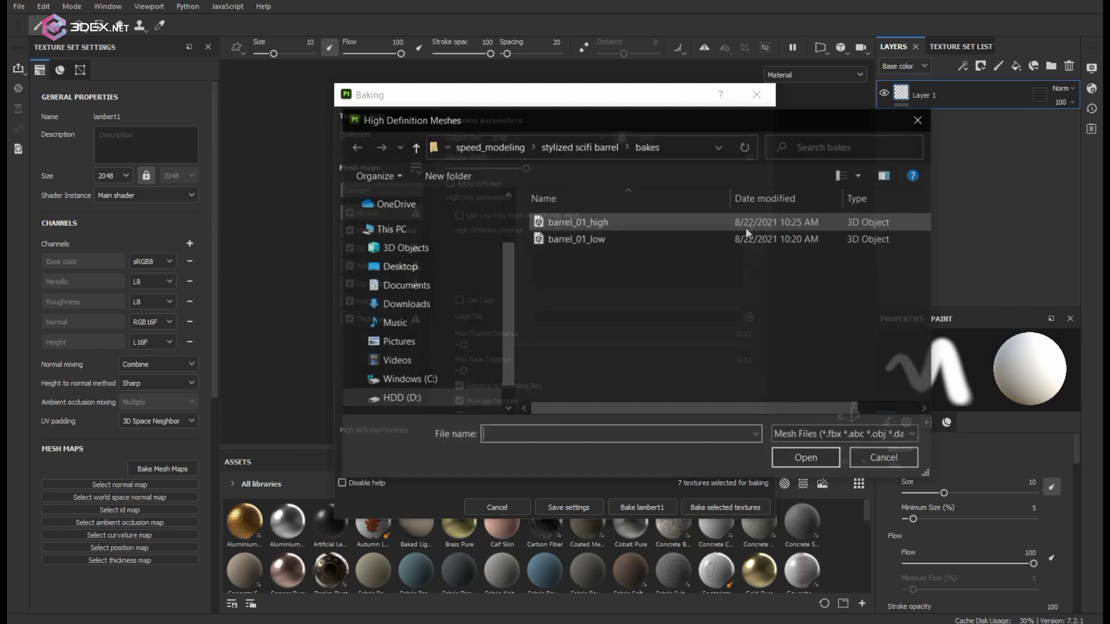
pyautogui.doubleClick(576, 222)
# Set the bake's antialiasing to Subsampling 4x4 and match the low and high meshes By Mesh Name.
pyautogui.scroll(-5, 648, 280)
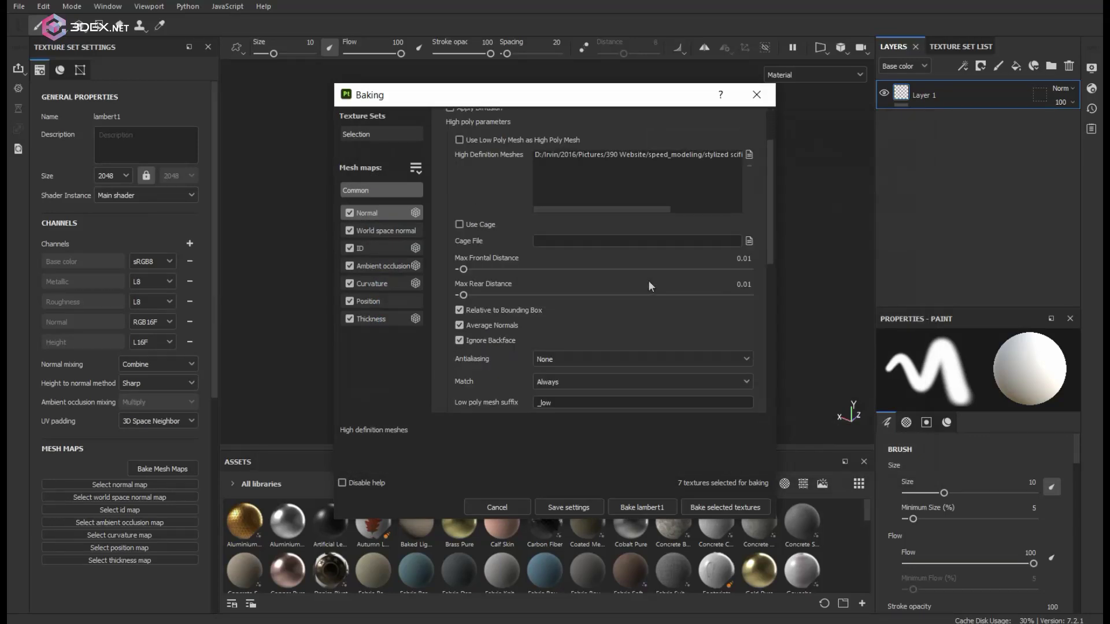
pyautogui.click(593, 283)
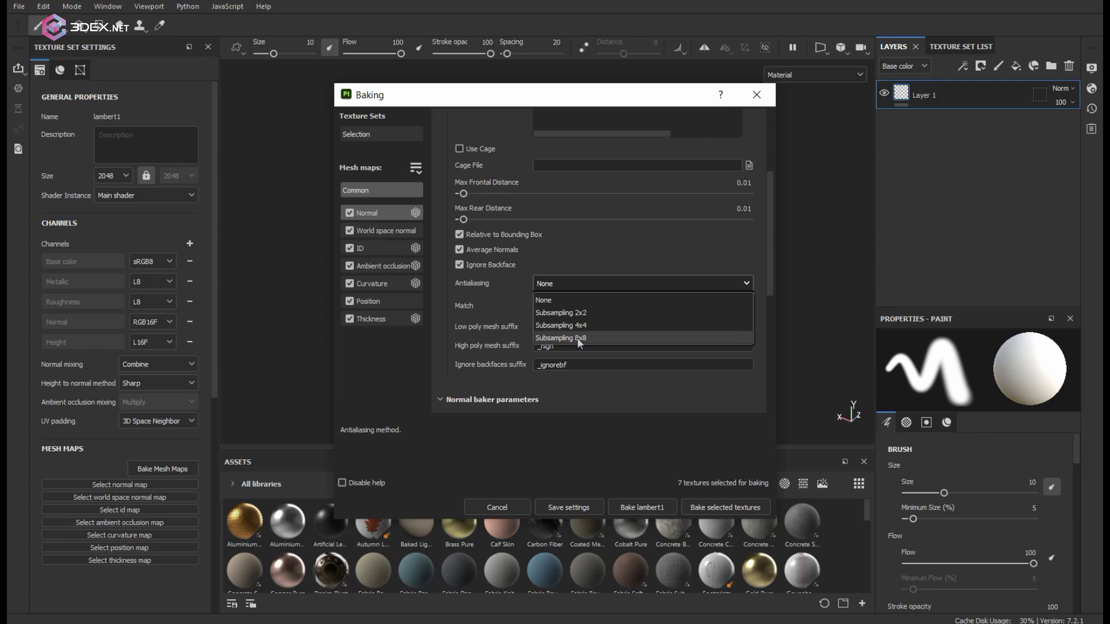
pyautogui.click(604, 326)
pyautogui.click(598, 305)
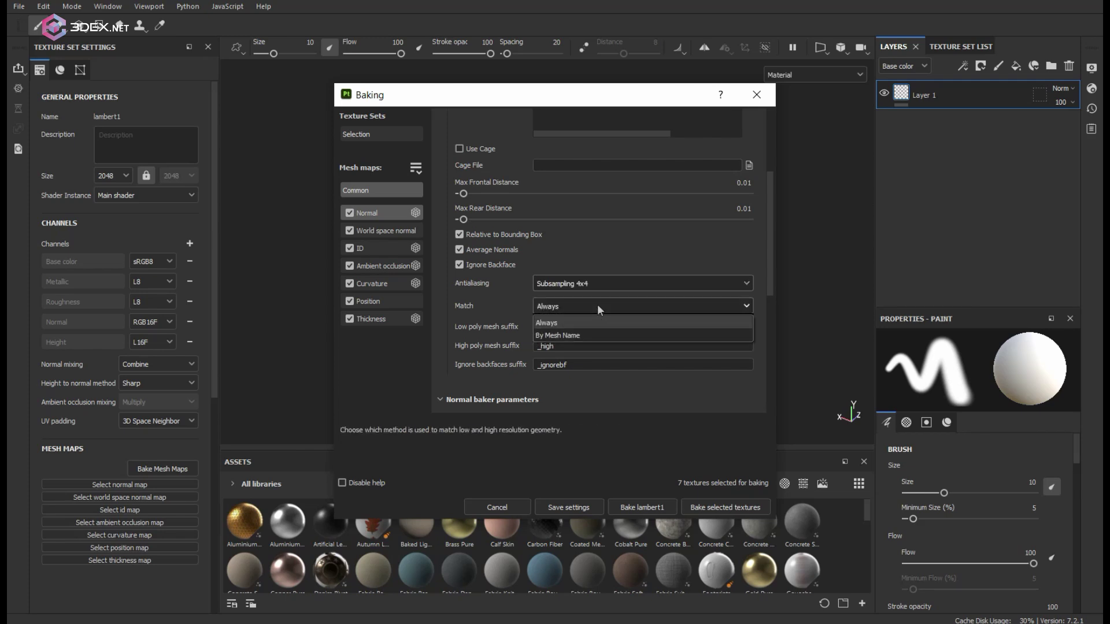
pyautogui.click(565, 336)
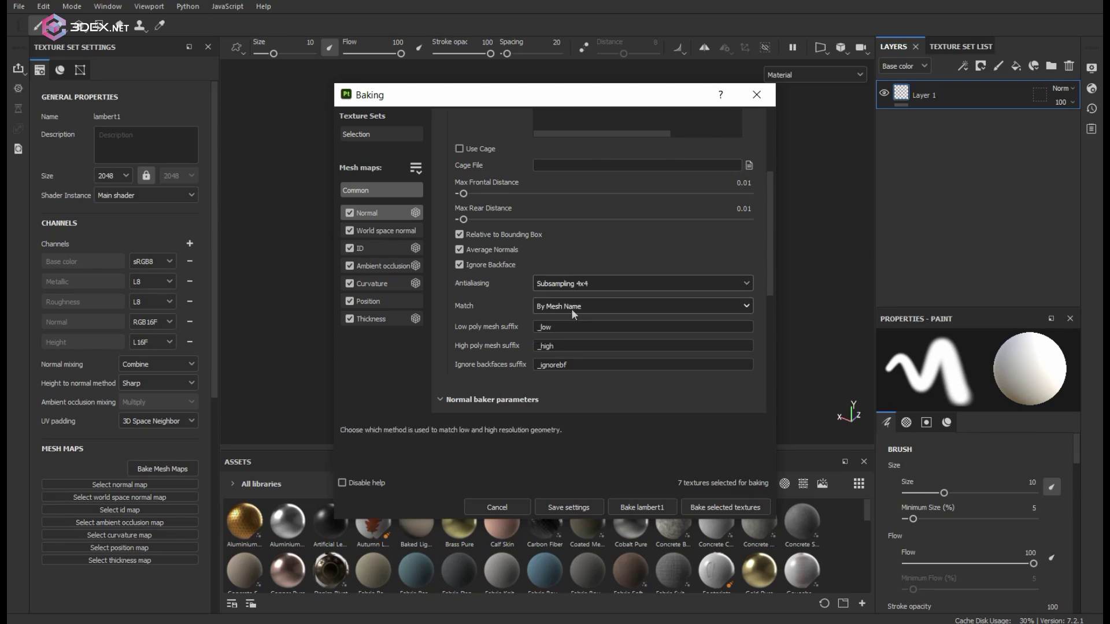
# Exclude ID, ambient occlusion, curvature, position and thickness, and bake only the normal and world space normal maps.
pyautogui.click(349, 248)
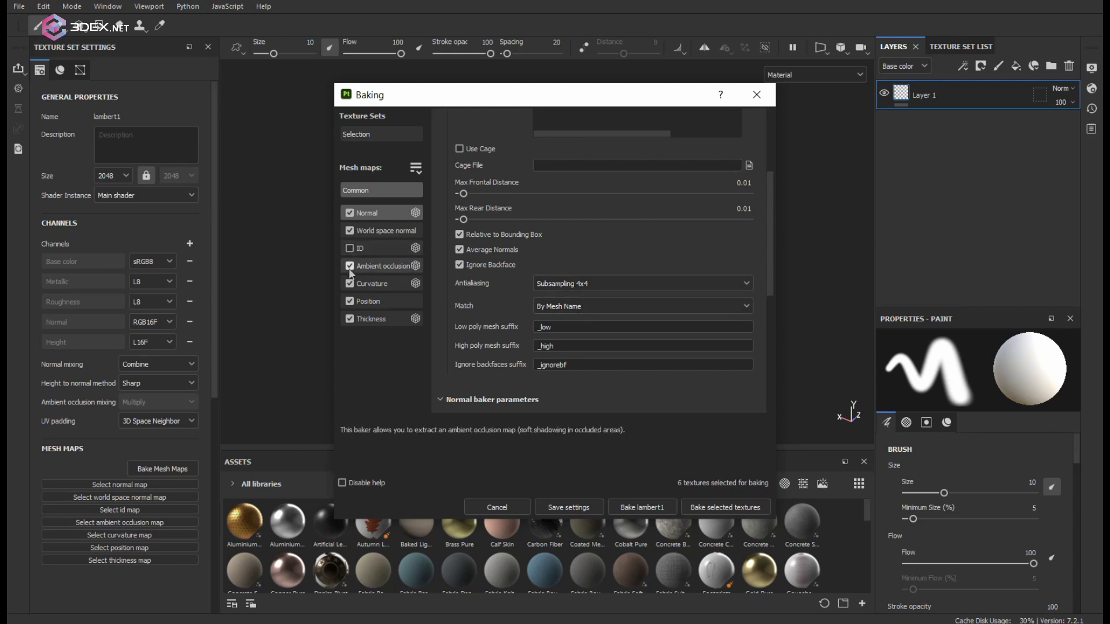
pyautogui.click(349, 266)
pyautogui.click(350, 283)
pyautogui.click(349, 300)
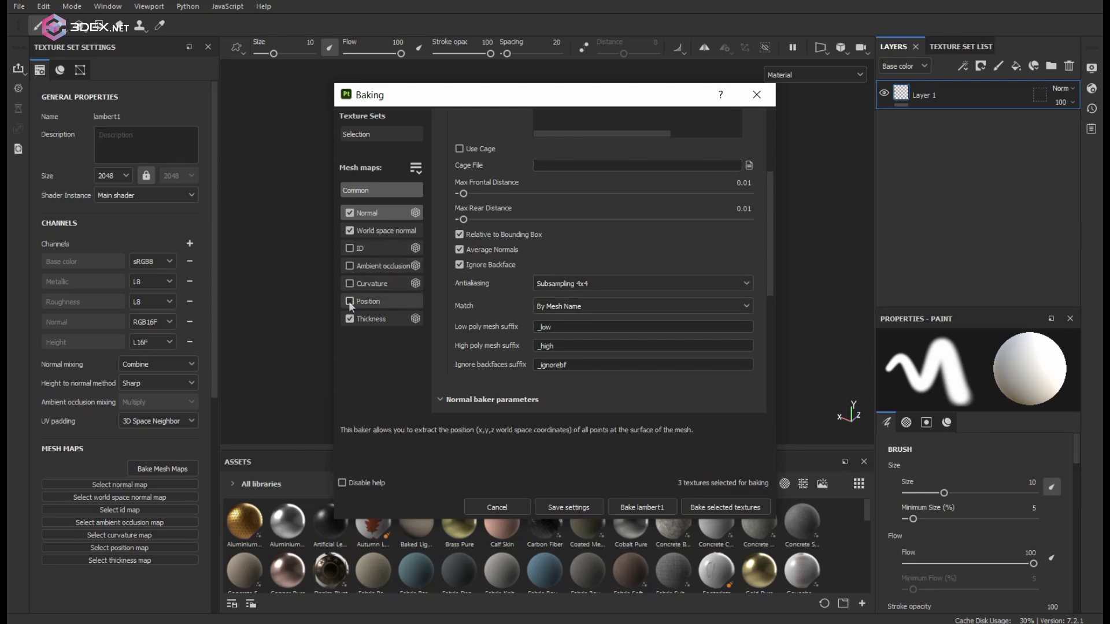
pyautogui.click(349, 318)
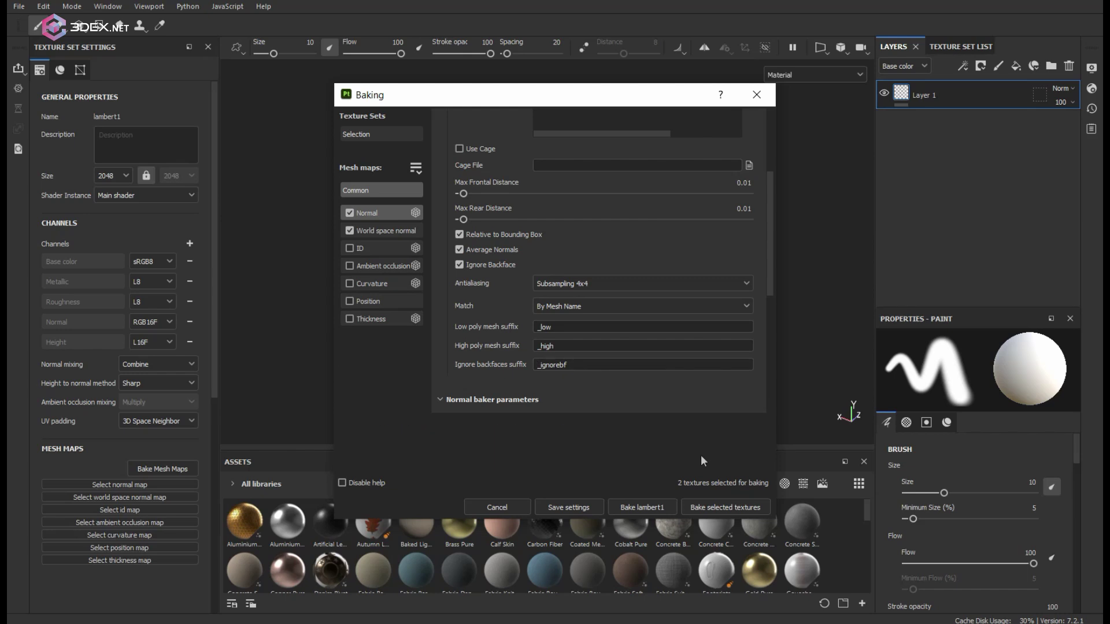
pyautogui.click(723, 507)
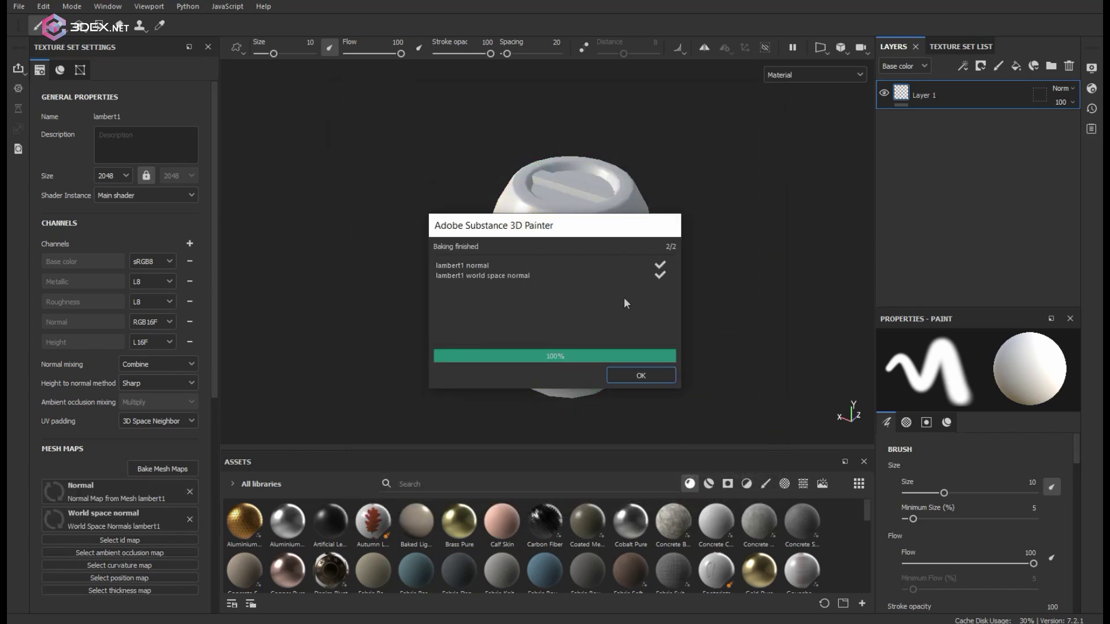
pyautogui.click(661, 375)
# Inspect the baked normal detail on the barrel's front, side panels and lid for errors.
pyautogui.moveTo(607, 231)
pyautogui.keyDown('alt'); pyautogui.mouseDown(button='right')
pyautogui.moveTo(642, 237)
pyautogui.moveTo(570, 240)
pyautogui.moveTo(603, 238)
pyautogui.mouseUp(button='right'); pyautogui.keyUp('alt')
pyautogui.keyDown('alt'); pyautogui.moveTo(640, 347); pyautogui.dragTo(666, 272); pyautogui.keyUp('alt')
pyautogui.keyDown('alt'); pyautogui.moveTo(529, 336); pyautogui.dragTo(607, 169, button='middle'); pyautogui.keyUp('alt')
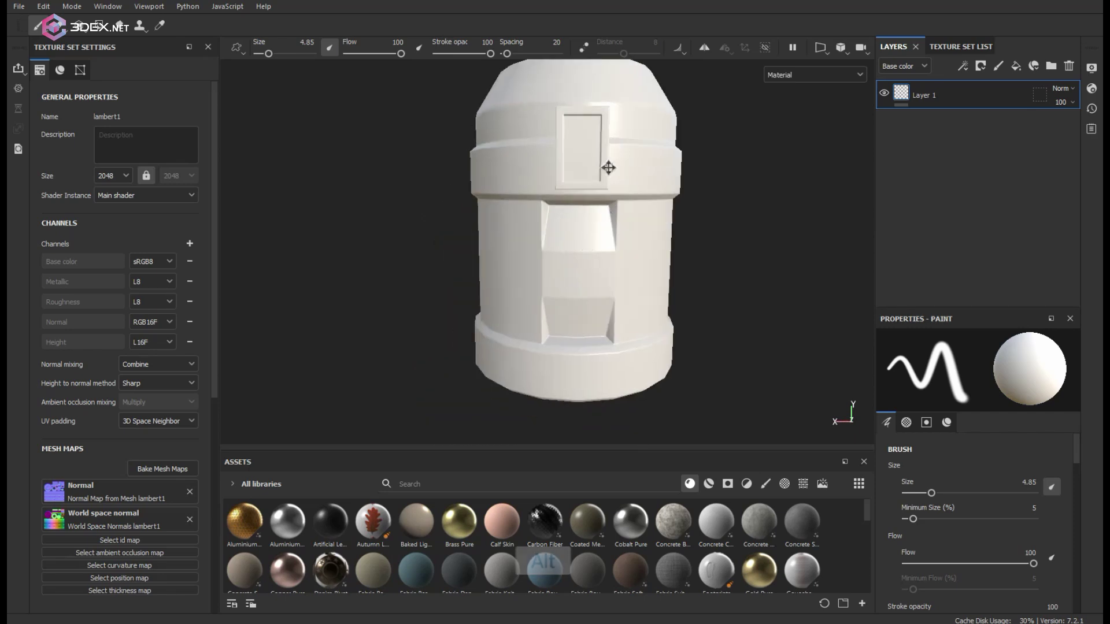
pyautogui.keyDown('alt'); pyautogui.moveTo(624, 249); pyautogui.dragTo(704, 248); pyautogui.keyUp('alt')
pyautogui.keyDown('shift'); pyautogui.moveTo(704, 248); pyautogui.dragTo(627, 212, button='right'); pyautogui.keyUp('shift')
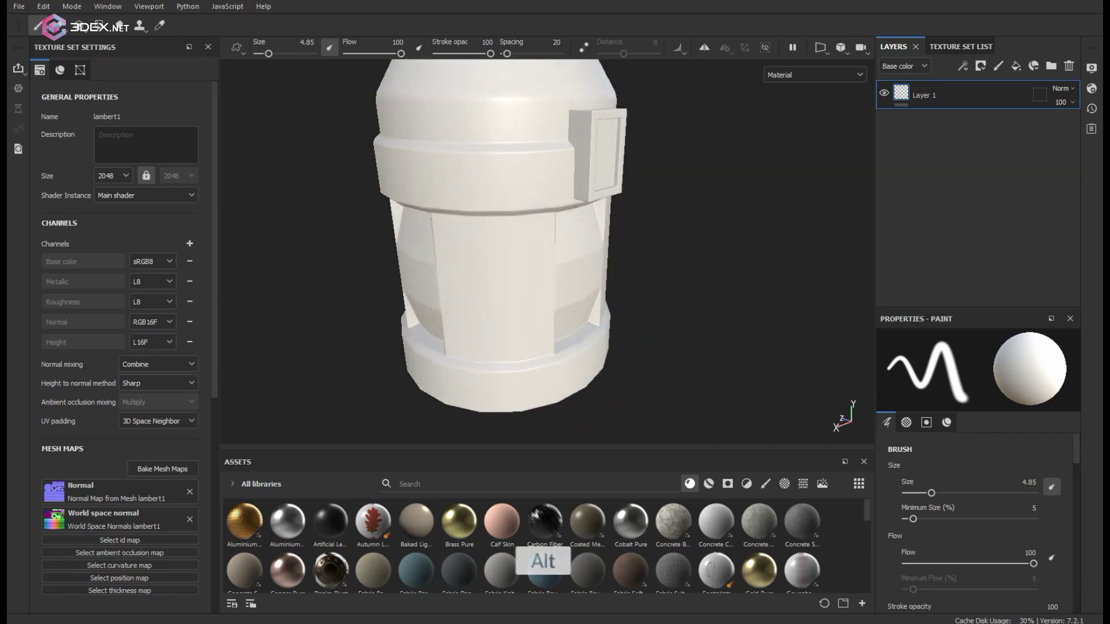
pyautogui.keyDown('alt'); pyautogui.moveTo(628, 212); pyautogui.dragTo(535, 246); pyautogui.keyUp('alt')
pyautogui.keyDown('alt'); pyautogui.moveTo(699, 116); pyautogui.dragTo(496, 208, button='middle'); pyautogui.keyUp('alt')
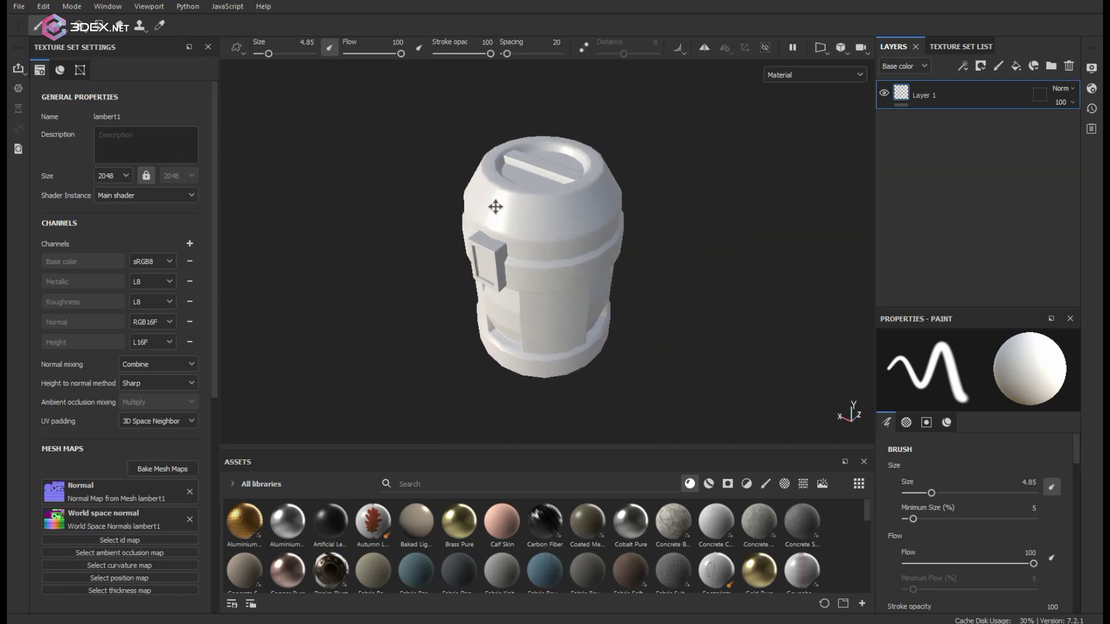
pyautogui.keyDown('alt'); pyautogui.moveTo(496, 208); pyautogui.dragTo(526, 199); pyautogui.keyUp('alt')
pyautogui.keyDown('shift'); pyautogui.moveTo(522, 230); pyautogui.dragTo(537, 227, button='right'); pyautogui.keyUp('shift')
# Cycle through the mesh map displays to check the world space normal on the barrel and return to the material view.
pyautogui.press('b')
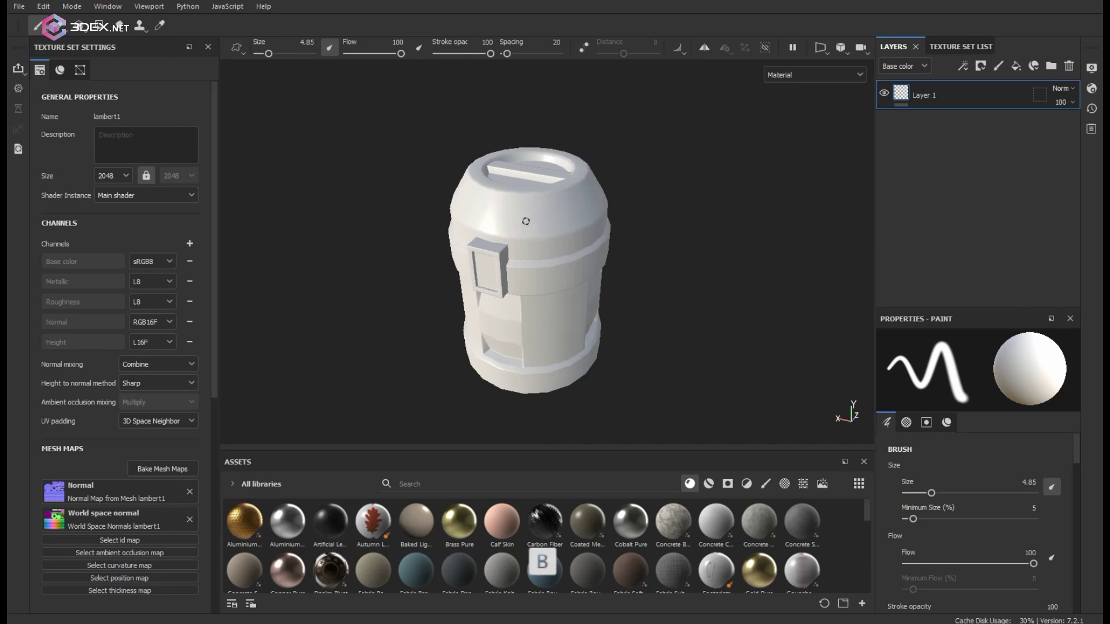
pyautogui.press('b')
pyautogui.press('b')
pyautogui.press('b')
pyautogui.press('b')
pyautogui.press('b')
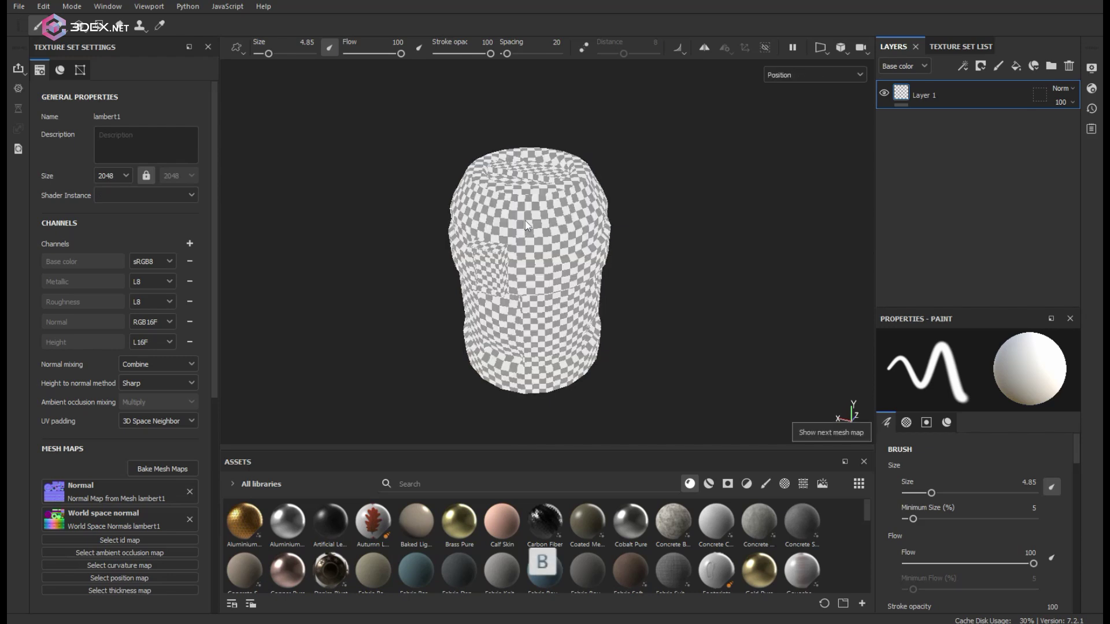
pyautogui.press('b')
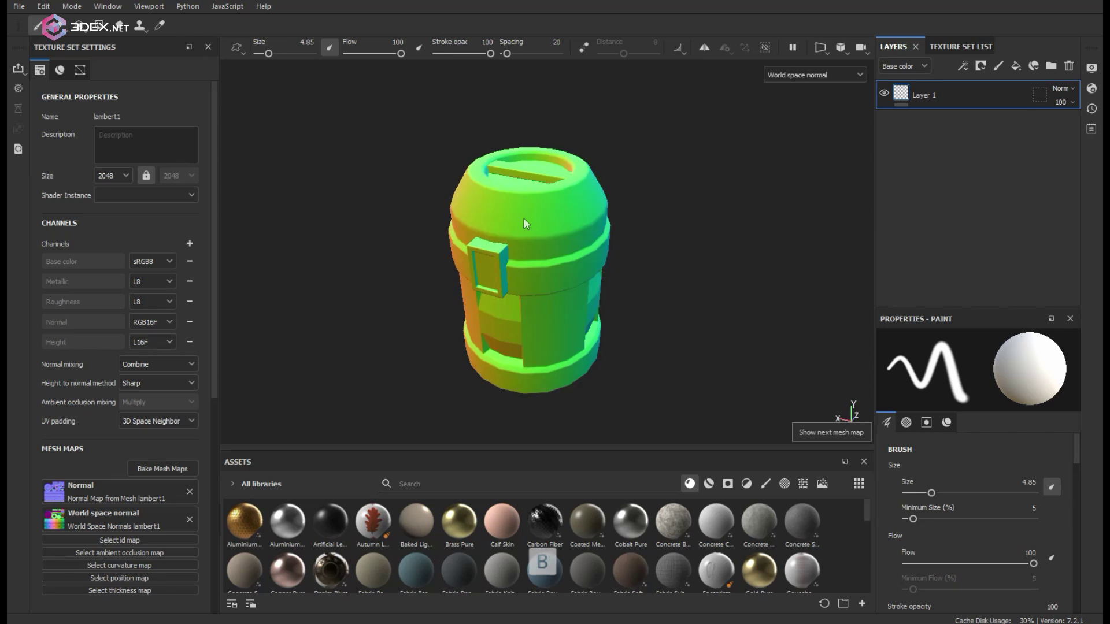
pyautogui.moveTo(524, 222)
pyautogui.keyDown('alt'); pyautogui.mouseDown()
pyautogui.moveTo(619, 295)
pyautogui.moveTo(533, 268)
pyautogui.moveTo(570, 218)
pyautogui.moveTo(496, 235)
pyautogui.moveTo(416, 217)
pyautogui.moveTo(483, 235)
pyautogui.moveTo(454, 218)
pyautogui.moveTo(530, 222)
pyautogui.moveTo(660, 277)
pyautogui.moveTo(635, 223)
pyautogui.moveTo(630, 283)
pyautogui.moveTo(528, 230)
pyautogui.mouseUp(); pyautogui.keyUp('alt')
pyautogui.press('m')
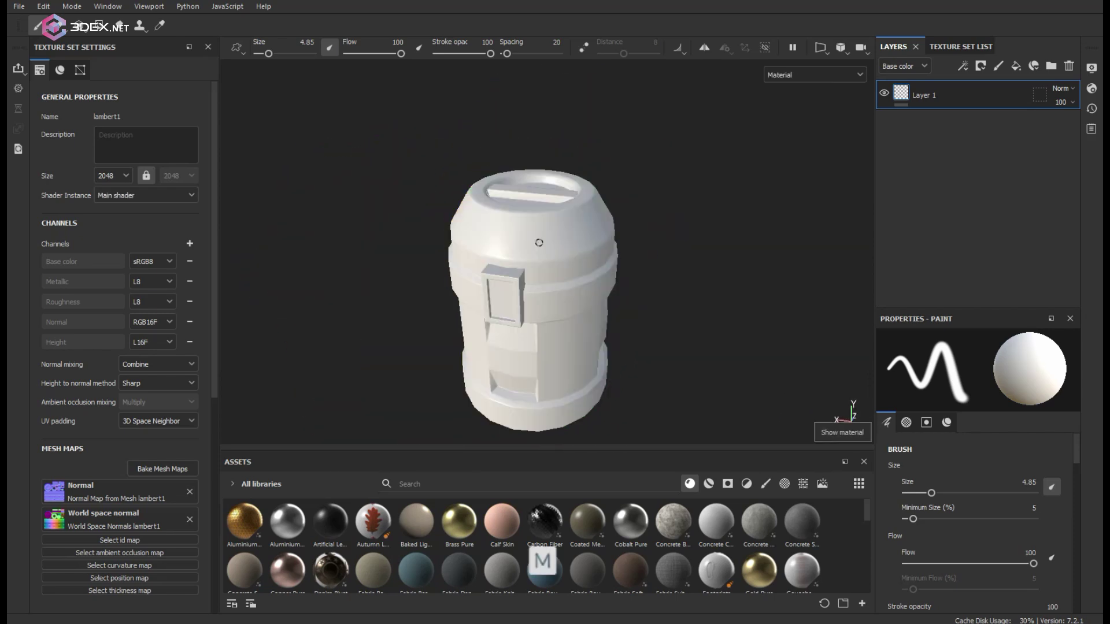
# Reopen the bake settings and select only the ambient occlusion, curvature, position and thickness maps.
pyautogui.click(175, 469)
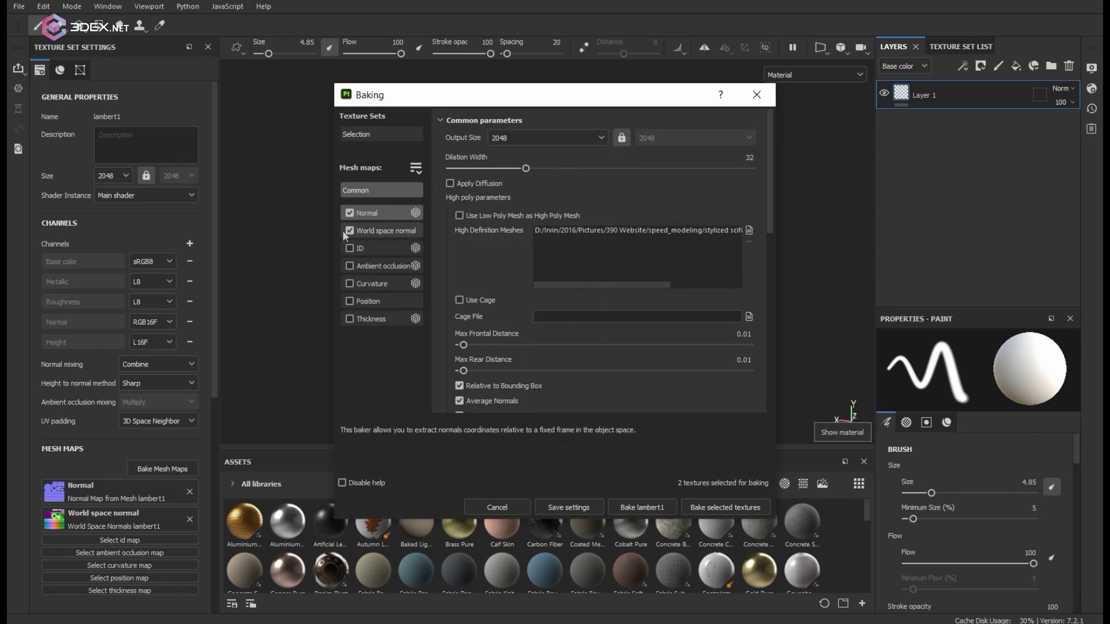
pyautogui.click(349, 266)
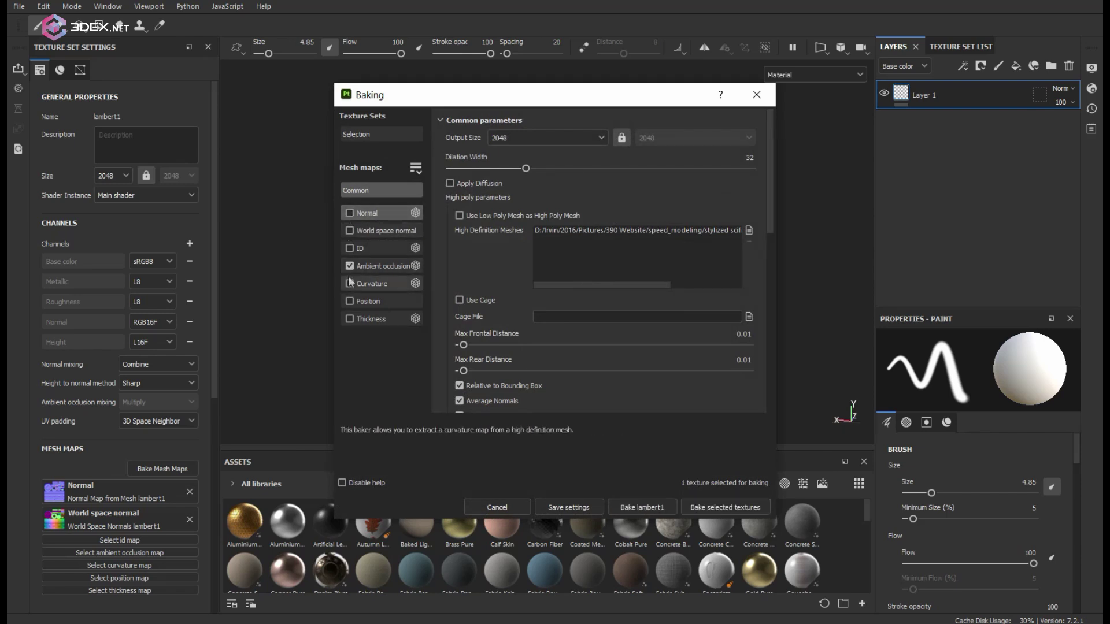
pyautogui.click(349, 284)
pyautogui.click(350, 301)
pyautogui.click(350, 319)
# Set the curvature baker's Self Intersection and the thickness baker's Self Occlusion to Only Same Mesh Name.
pyautogui.click(375, 284)
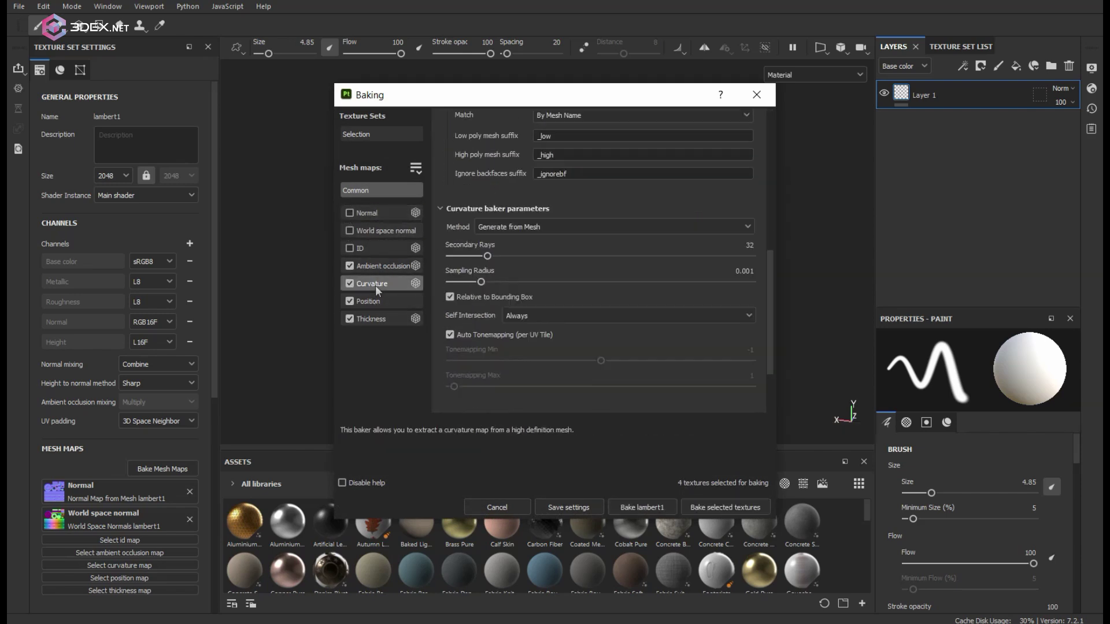
pyautogui.click(557, 227)
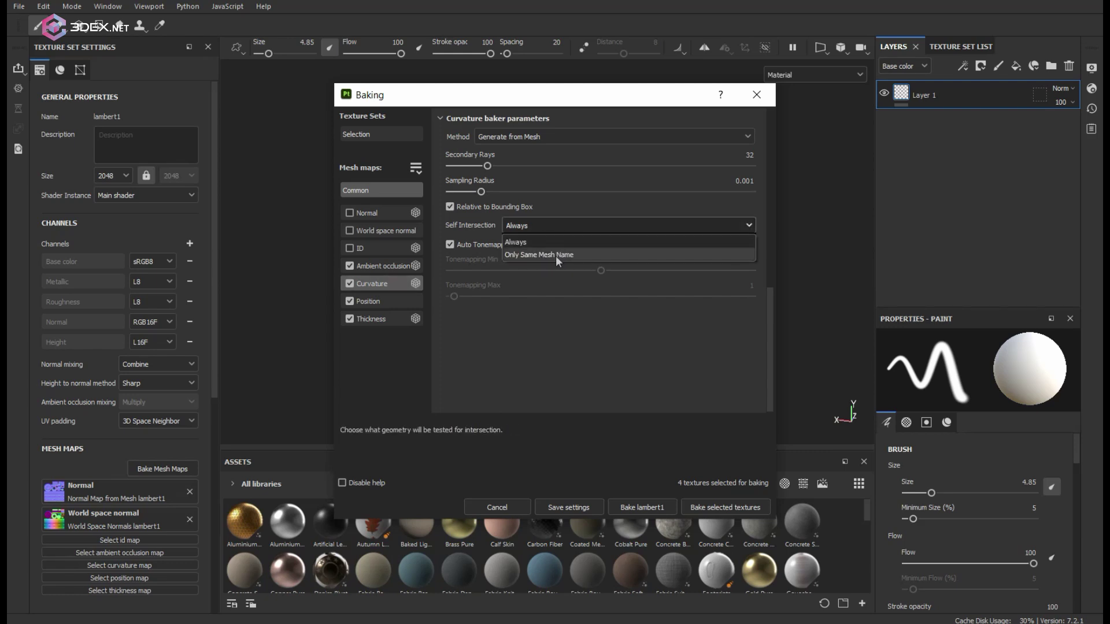
pyautogui.click(555, 255)
pyautogui.click(380, 320)
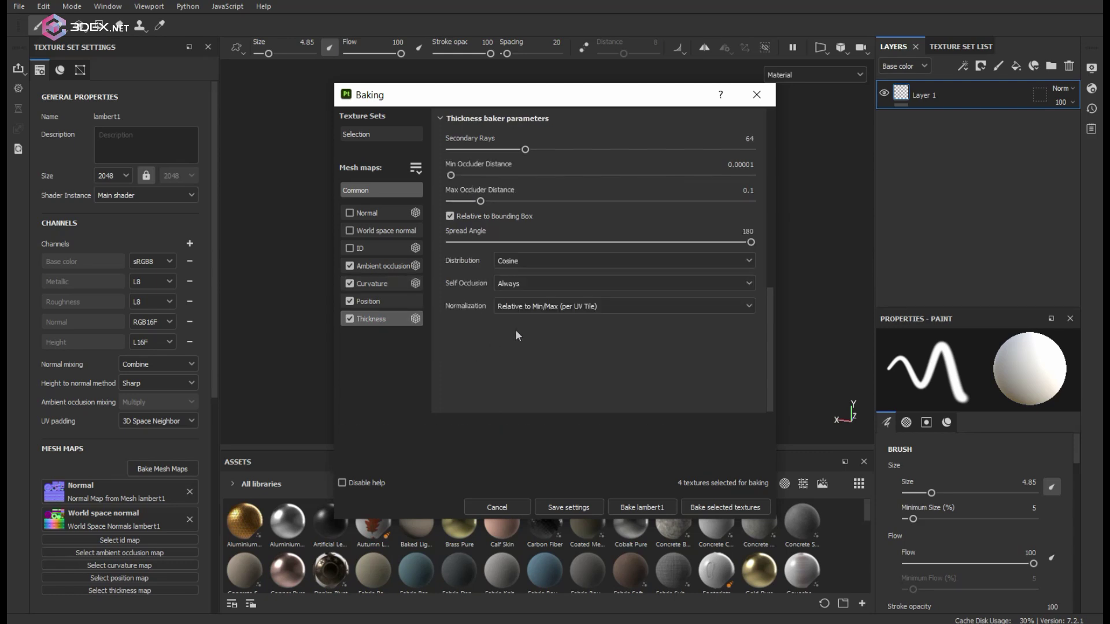
pyautogui.click(522, 283)
pyautogui.click(528, 312)
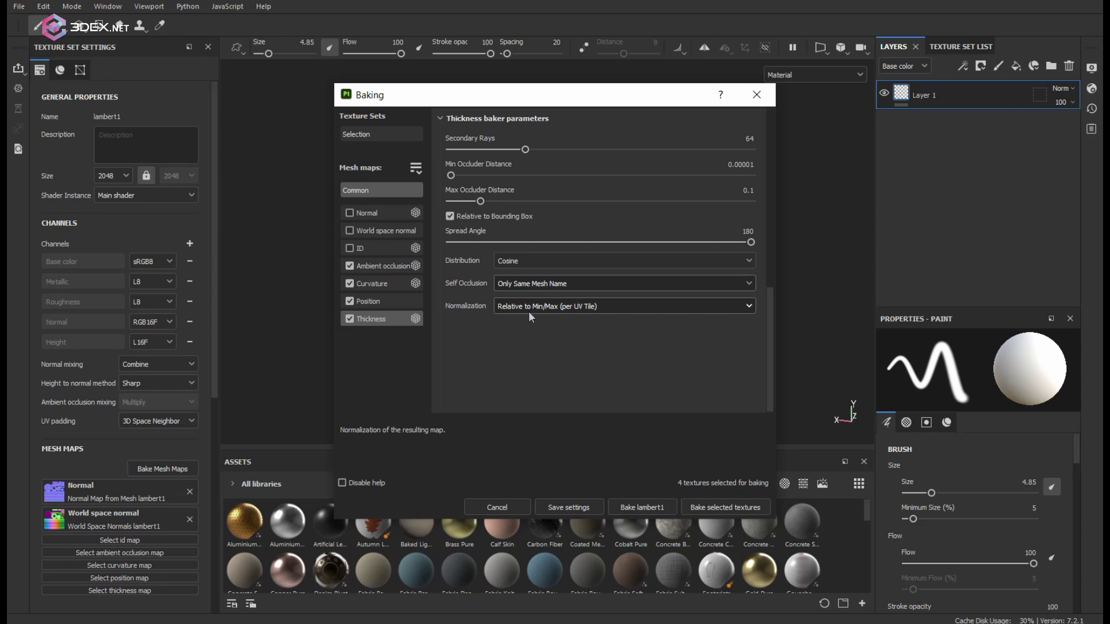
# Open the ambient occlusion baker parameters and bake the ambient occlusion, curvature, position and thickness maps.
pyautogui.click(370, 265)
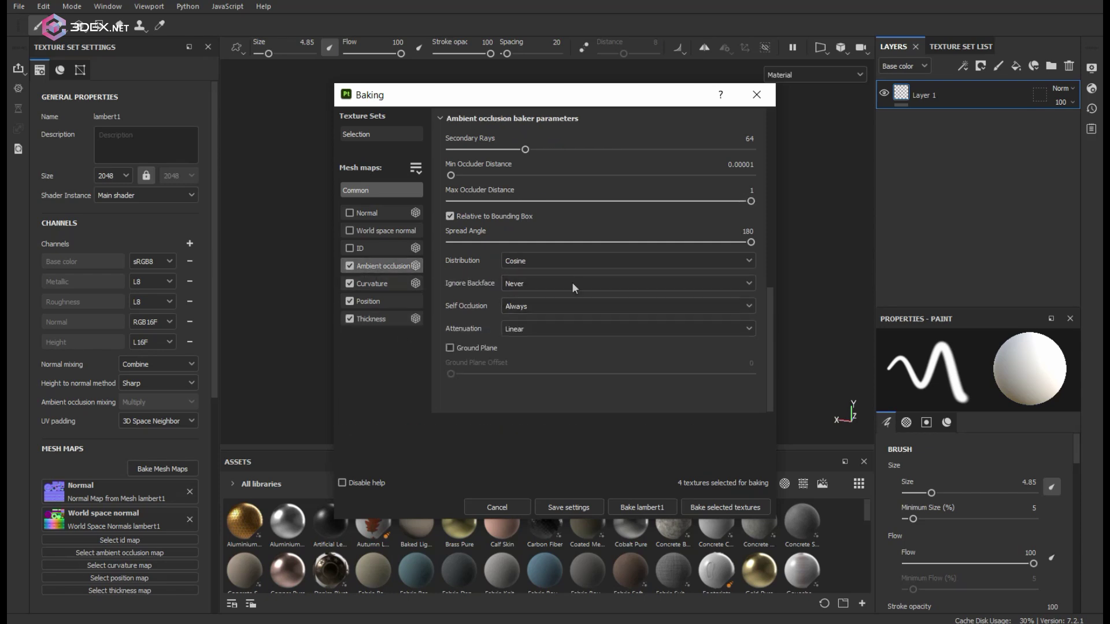
pyautogui.click(711, 508)
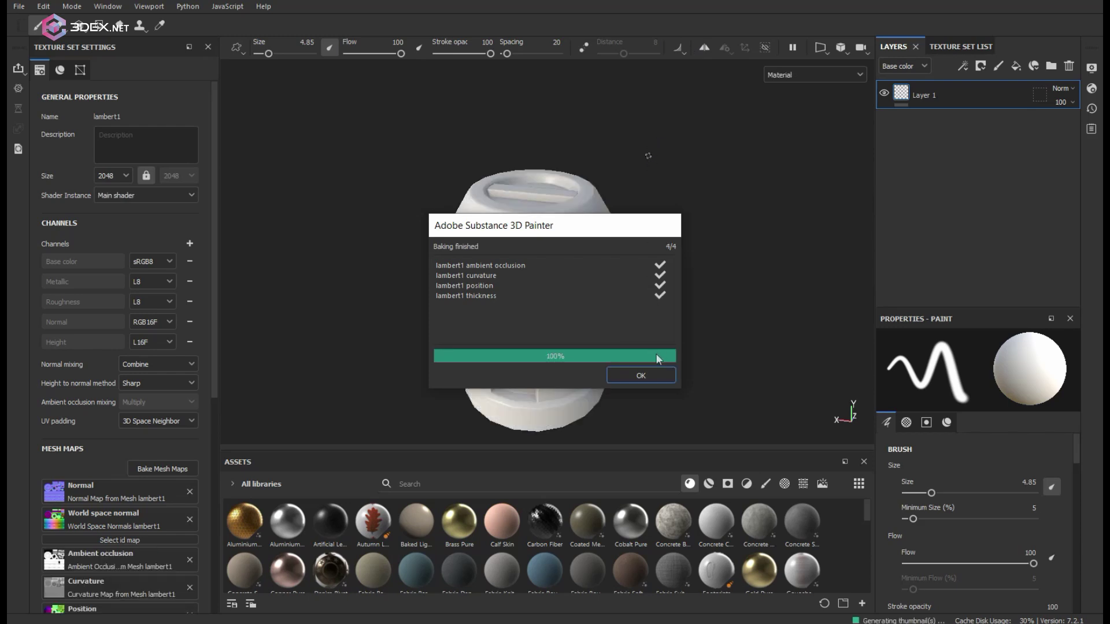
pyautogui.click(638, 378)
# Cycle through the baked mesh maps on the barrel to check ambient occlusion, position, normal and world space normal, and return to the material view.
pyautogui.keyDown('alt'); pyautogui.moveTo(551, 245); pyautogui.dragTo(642, 268); pyautogui.keyUp('alt')
pyautogui.press('b')
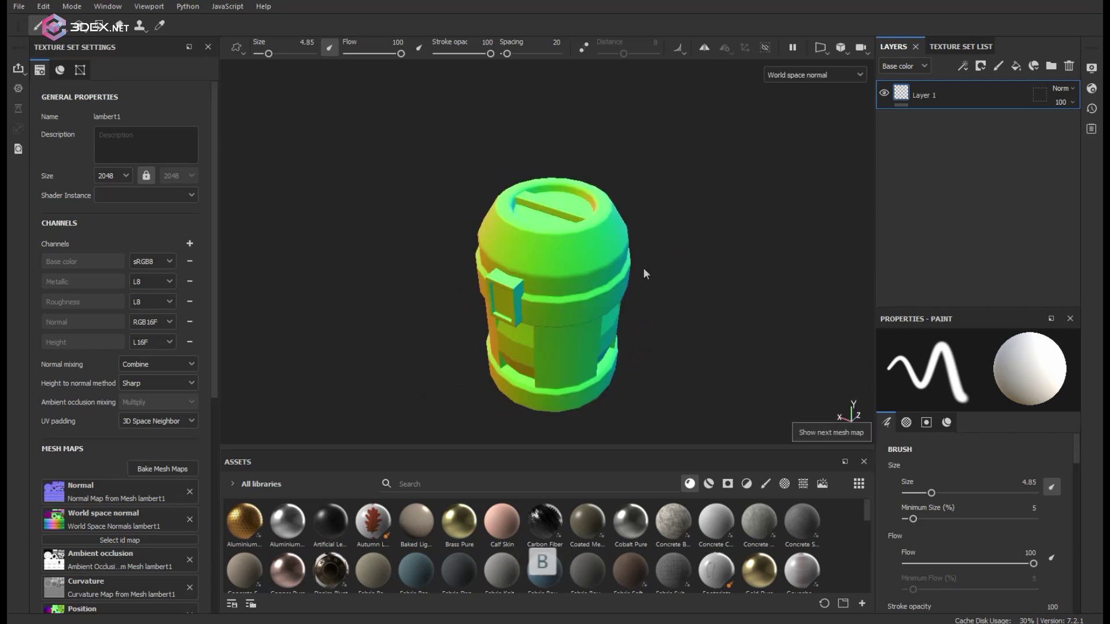
pyautogui.press('b')
pyautogui.press('b')
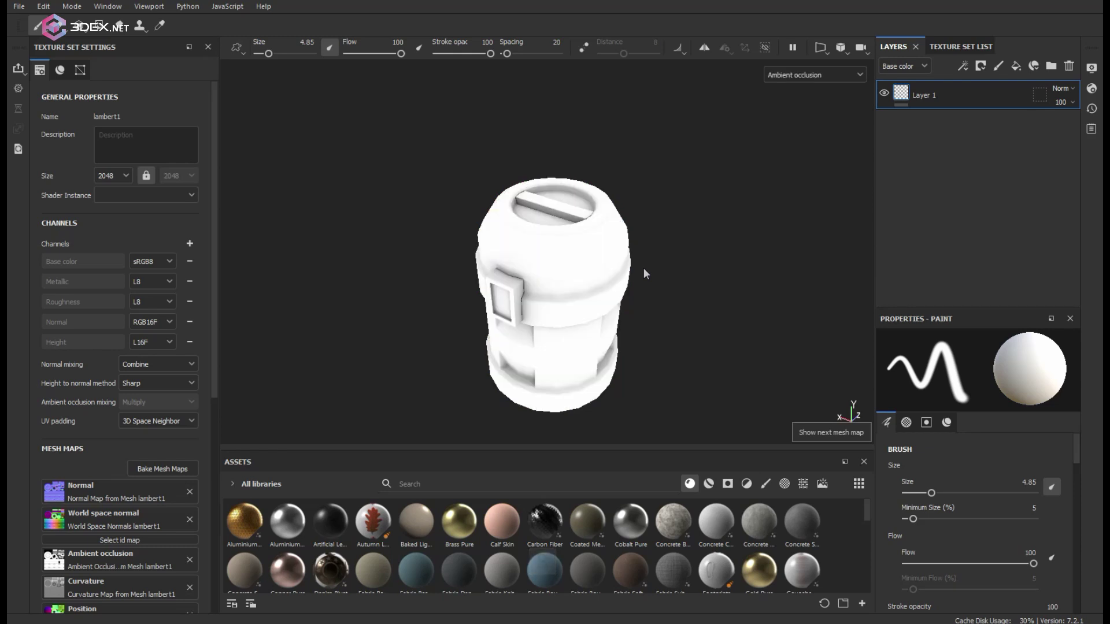
pyautogui.press('b')
pyautogui.press('b')
pyautogui.press('b')
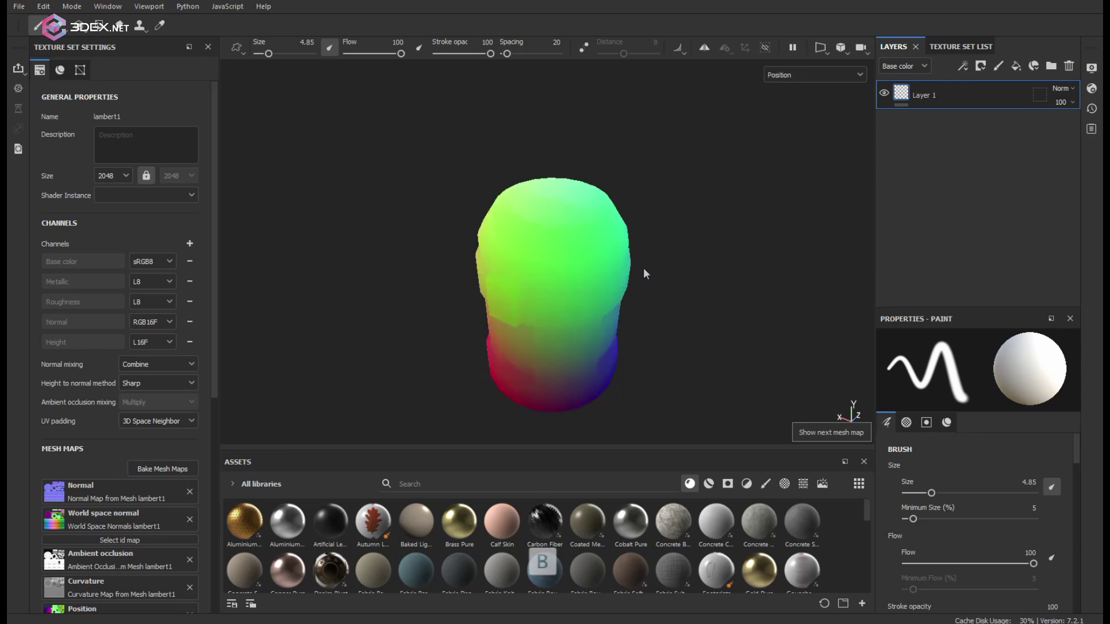
pyautogui.press('b')
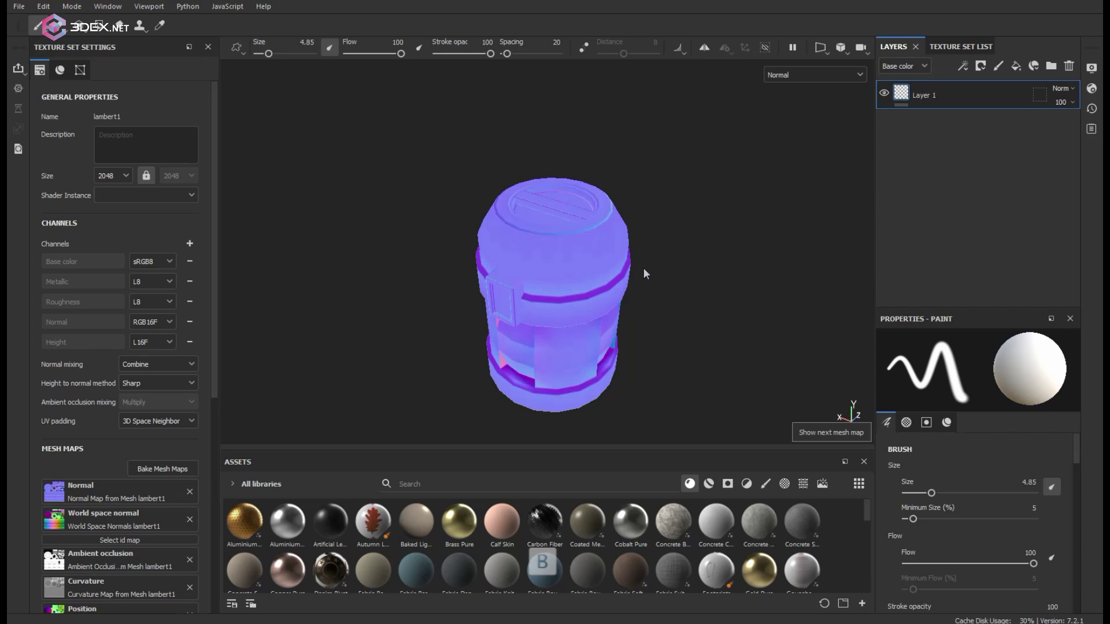
pyautogui.press('b')
pyautogui.press('m')
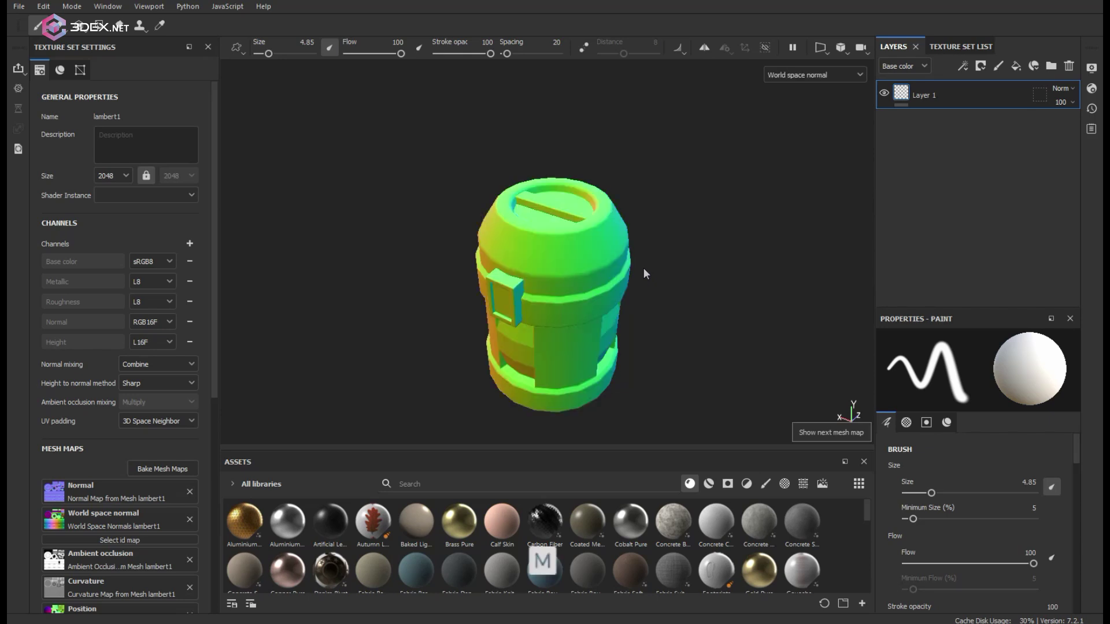
# Examine the baked shading on the barrel from several angles and distances, including under rotated environment lighting.
pyautogui.keyDown('alt'); pyautogui.moveTo(628, 274); pyautogui.dragTo(657, 314); pyautogui.keyUp('alt')
pyautogui.keyDown('alt'); pyautogui.moveTo(657, 314); pyautogui.dragTo(722, 312, button='right'); pyautogui.keyUp('alt')
pyautogui.keyDown('alt'); pyautogui.moveTo(722, 312); pyautogui.dragTo(761, 276, button='middle'); pyautogui.keyUp('alt')
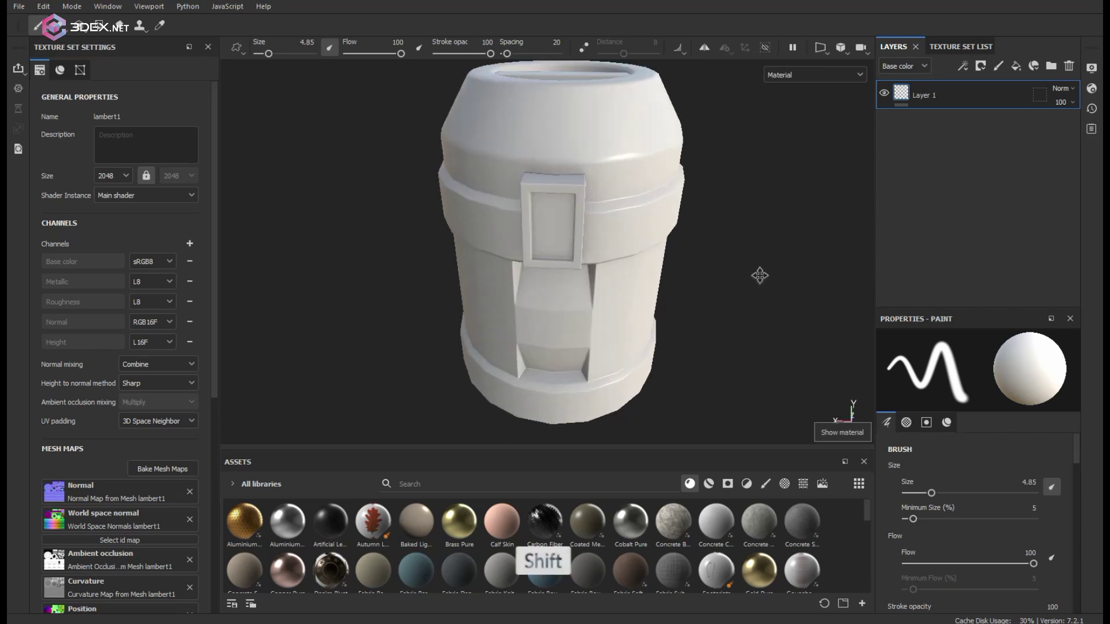
pyautogui.keyDown('shift'); pyautogui.moveTo(761, 275); pyautogui.dragTo(584, 284, button='right'); pyautogui.keyUp('shift')
pyautogui.keyDown('alt'); pyautogui.moveTo(675, 254); pyautogui.dragTo(601, 237, button='right'); pyautogui.keyUp('alt')
pyautogui.keyDown('alt'); pyautogui.moveTo(589, 202); pyautogui.dragTo(598, 234); pyautogui.keyUp('alt')
pyautogui.keyDown('alt'); pyautogui.moveTo(599, 234); pyautogui.dragTo(571, 227, button='right'); pyautogui.keyUp('alt')
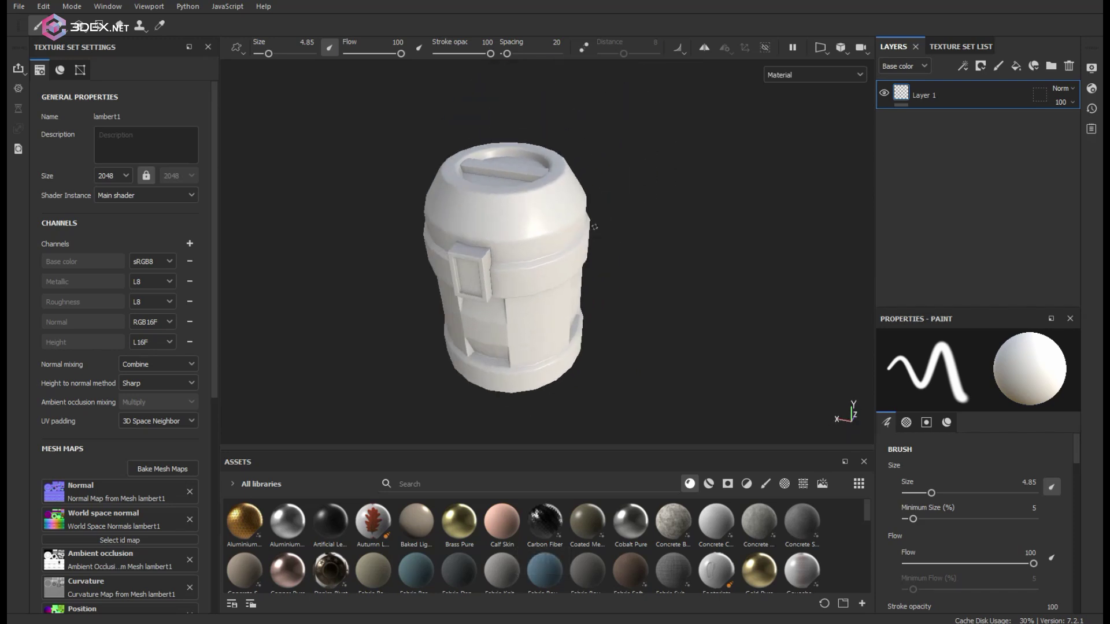
pyautogui.keyDown('alt'); pyautogui.moveTo(598, 232); pyautogui.dragTo(725, 234); pyautogui.keyUp('alt')
pyautogui.keyDown('alt'); pyautogui.moveTo(725, 234); pyautogui.dragTo(580, 233, button='right'); pyautogui.keyUp('alt')
pyautogui.keyDown('alt'); pyautogui.moveTo(665, 238); pyautogui.dragTo(483, 245); pyautogui.keyUp('alt')
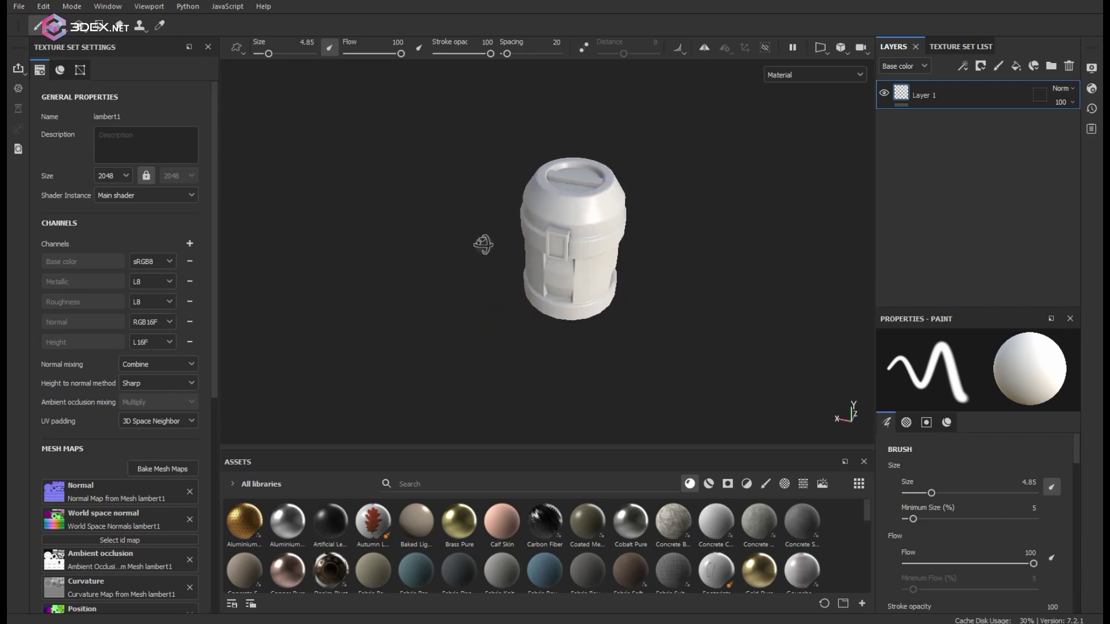
pyautogui.keyDown('alt'); pyautogui.moveTo(578, 225); pyautogui.dragTo(535, 241, button='middle'); pyautogui.keyUp('alt')
pyautogui.keyDown('alt'); pyautogui.moveTo(515, 249); pyautogui.dragTo(555, 245); pyautogui.keyUp('alt')
pyautogui.keyDown('alt'); pyautogui.moveTo(555, 246); pyautogui.dragTo(599, 242, button='right'); pyautogui.keyUp('alt')
pyautogui.keyDown('alt'); pyautogui.moveTo(600, 243); pyautogui.dragTo(564, 217); pyautogui.keyUp('alt')
pyautogui.keyDown('alt'); pyautogui.moveTo(564, 217); pyautogui.dragTo(561, 191, button='middle'); pyautogui.keyUp('alt')
pyautogui.keyDown('alt'); pyautogui.moveTo(561, 190); pyautogui.dragTo(597, 241, button='right'); pyautogui.keyUp('alt')
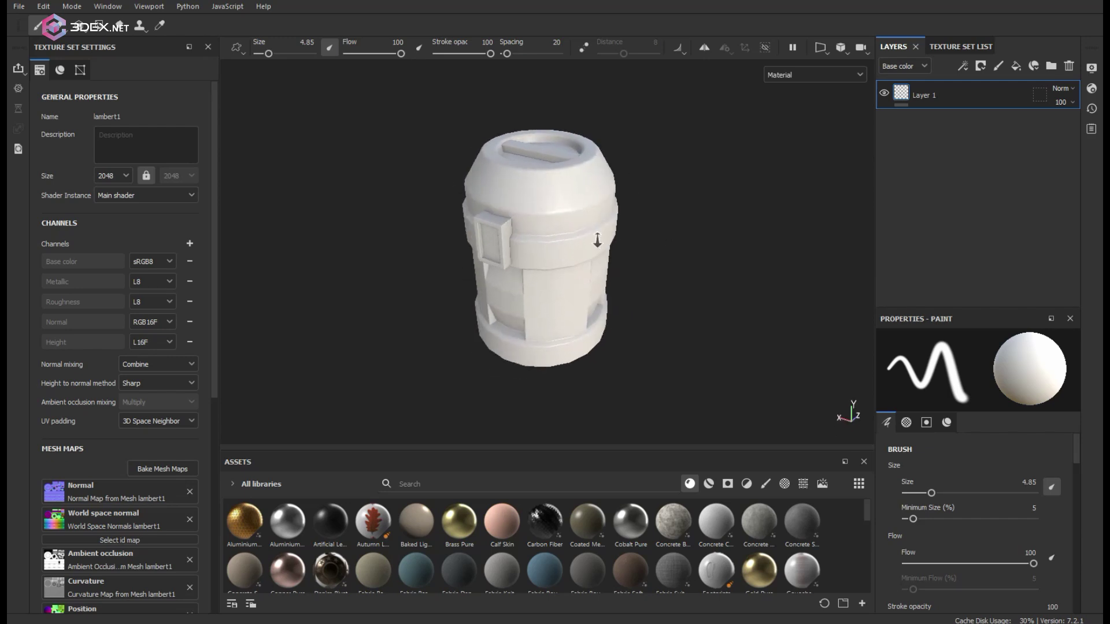
pyautogui.moveTo(597, 241)
pyautogui.keyDown('alt'); pyautogui.mouseDown()
pyautogui.moveTo(568, 253)
pyautogui.moveTo(576, 235)
pyautogui.mouseUp(); pyautogui.keyUp('alt')
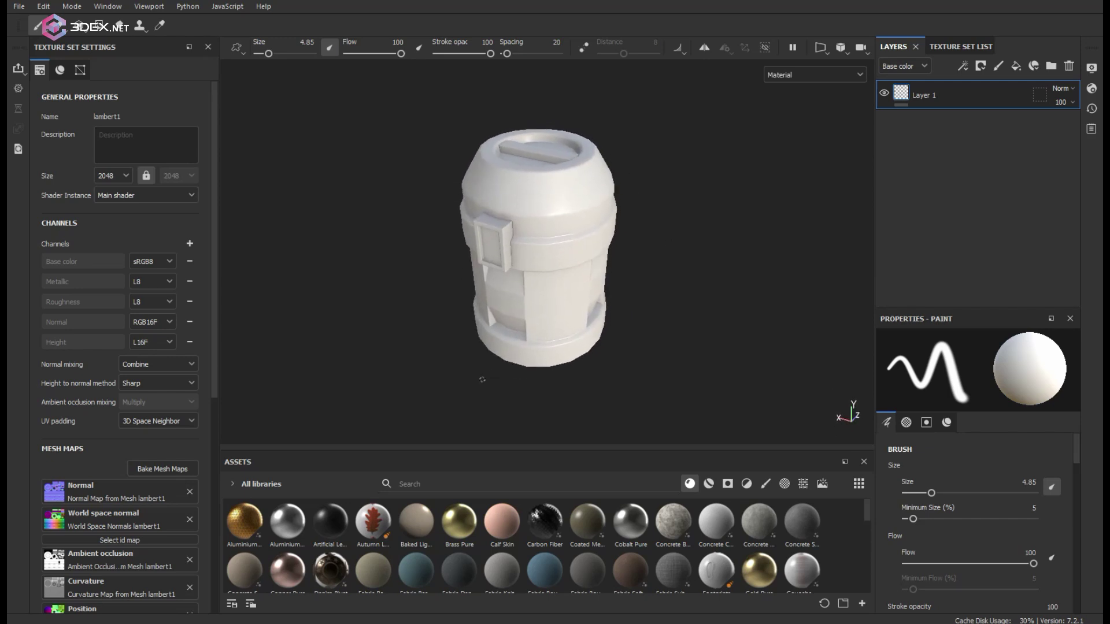
# Apply the 3dEx_Stylized_Material smart material to the barrel.
pyautogui.click(712, 487)
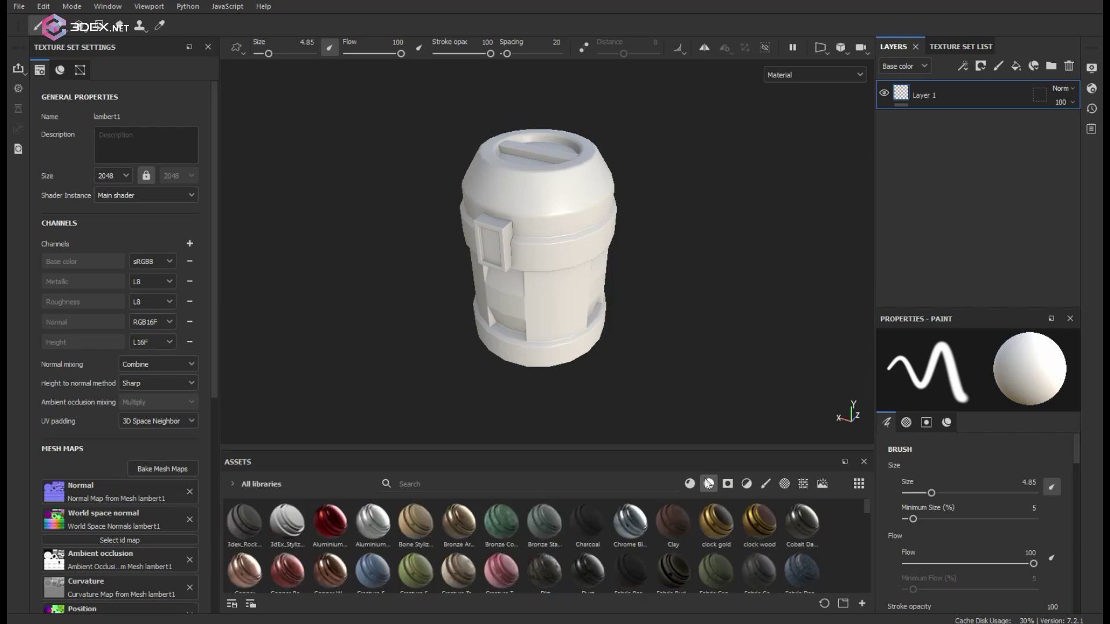
pyautogui.click(287, 529)
pyautogui.moveTo(496, 313); pyautogui.dragTo(595, 248)
# Delete the Metal_Extra_Details, Fabric_Details and Wood_Extra_Details folders from the smart material.
pyautogui.click(981, 124)
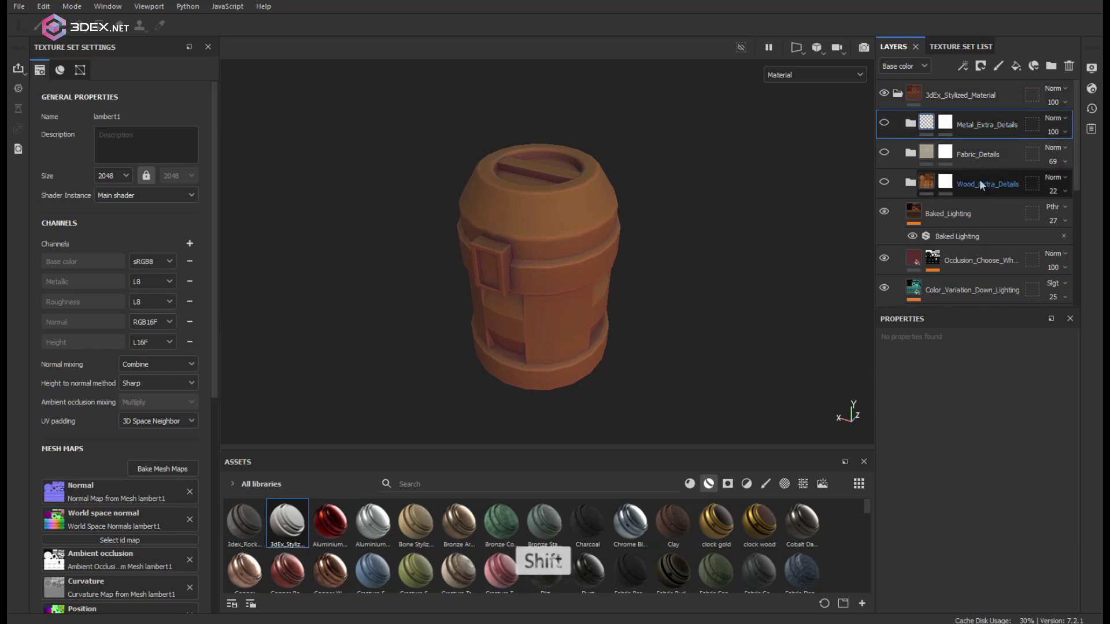
pyautogui.keyDown('shift'); pyautogui.click(979, 179); pyautogui.keyUp('shift')
pyautogui.click(1069, 65)
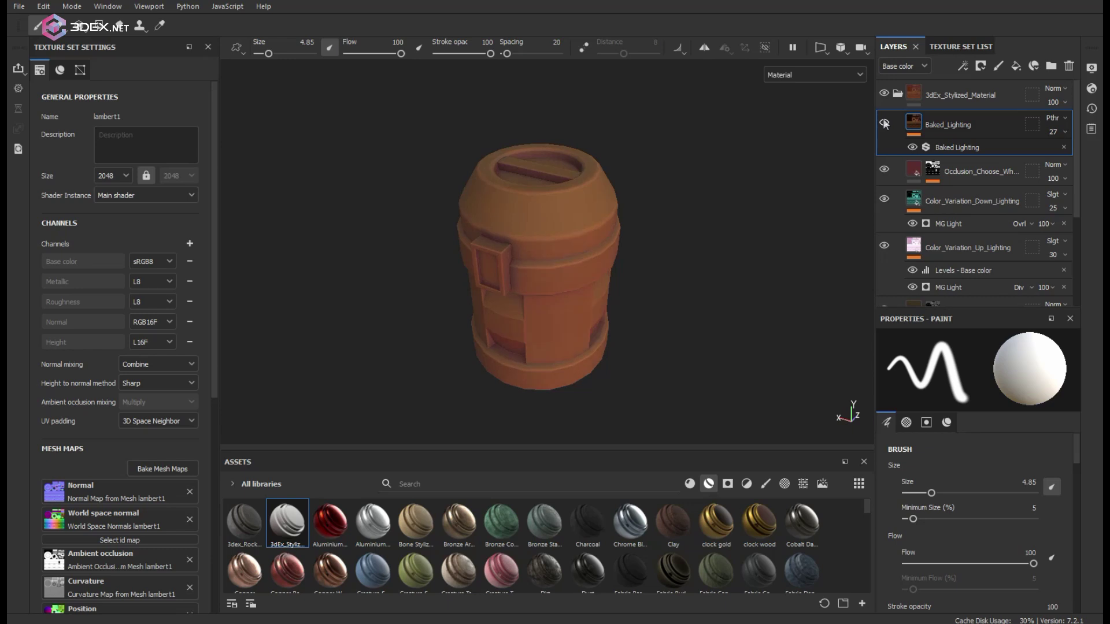
pyautogui.keyDown('alt'); pyautogui.moveTo(619, 172); pyautogui.dragTo(620, 177); pyautogui.keyUp('alt')
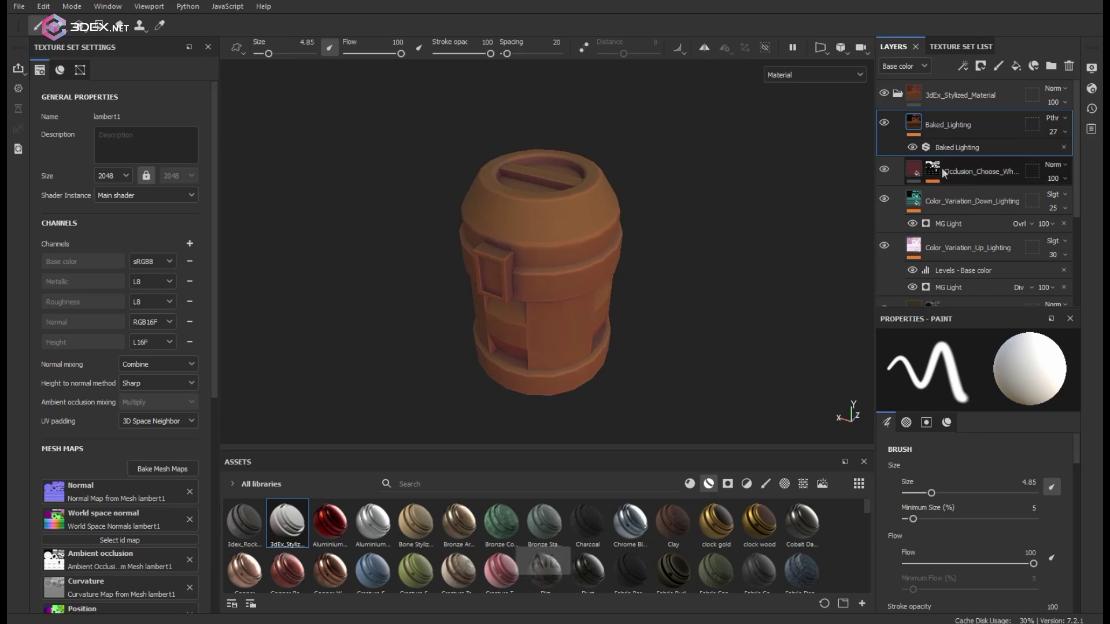
# Change the Base_Color layer's base color to a light warm grey.
pyautogui.scroll(-3, 969, 182)
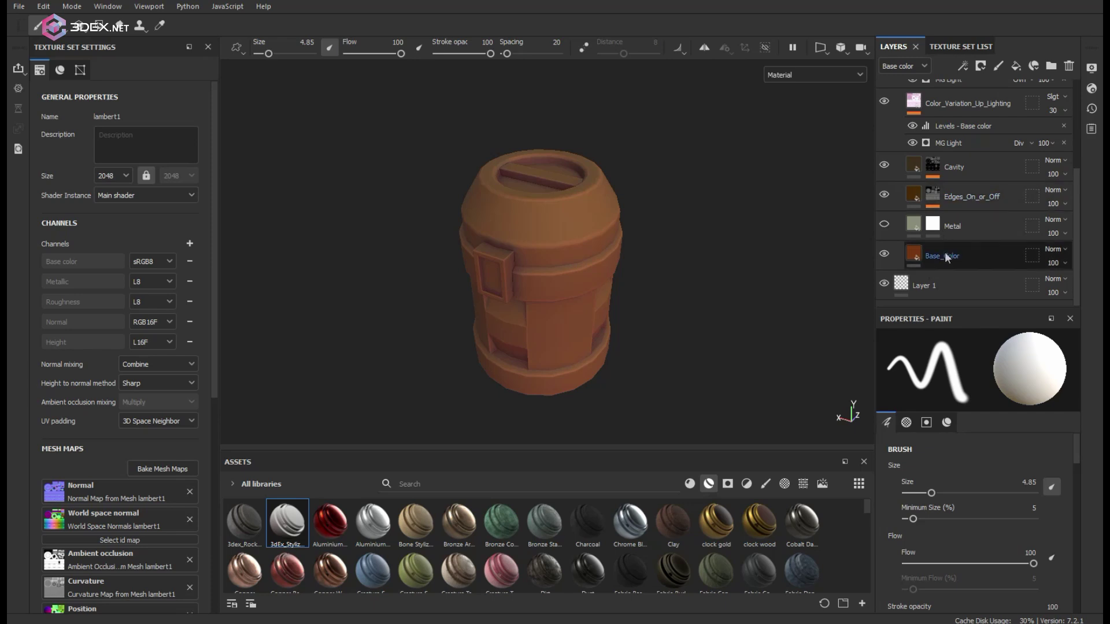
pyautogui.click(916, 259)
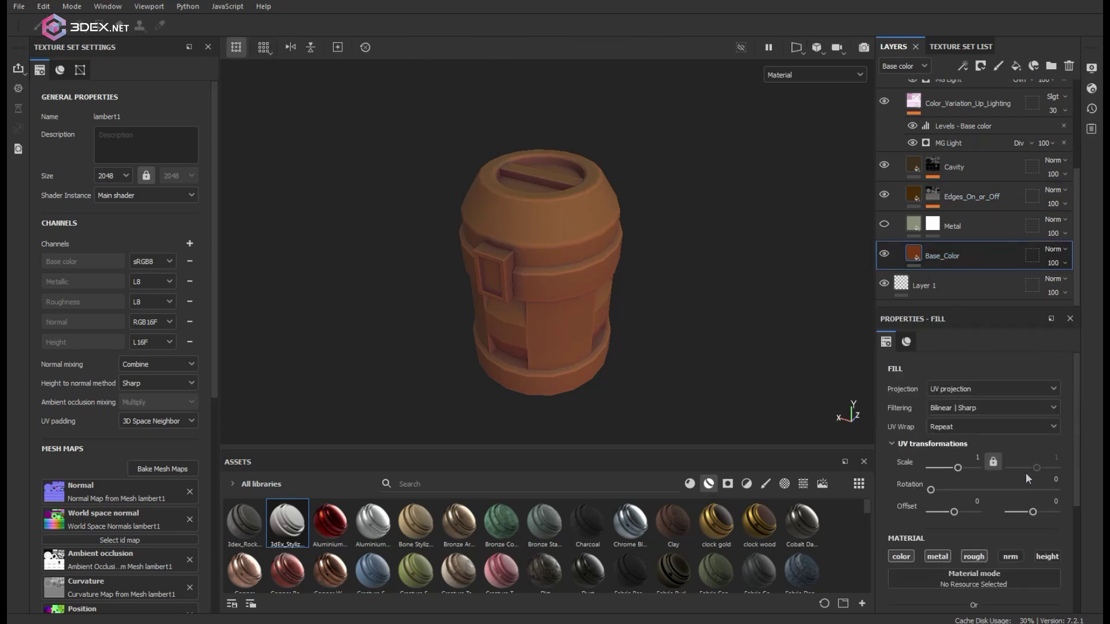
pyautogui.click(1007, 531)
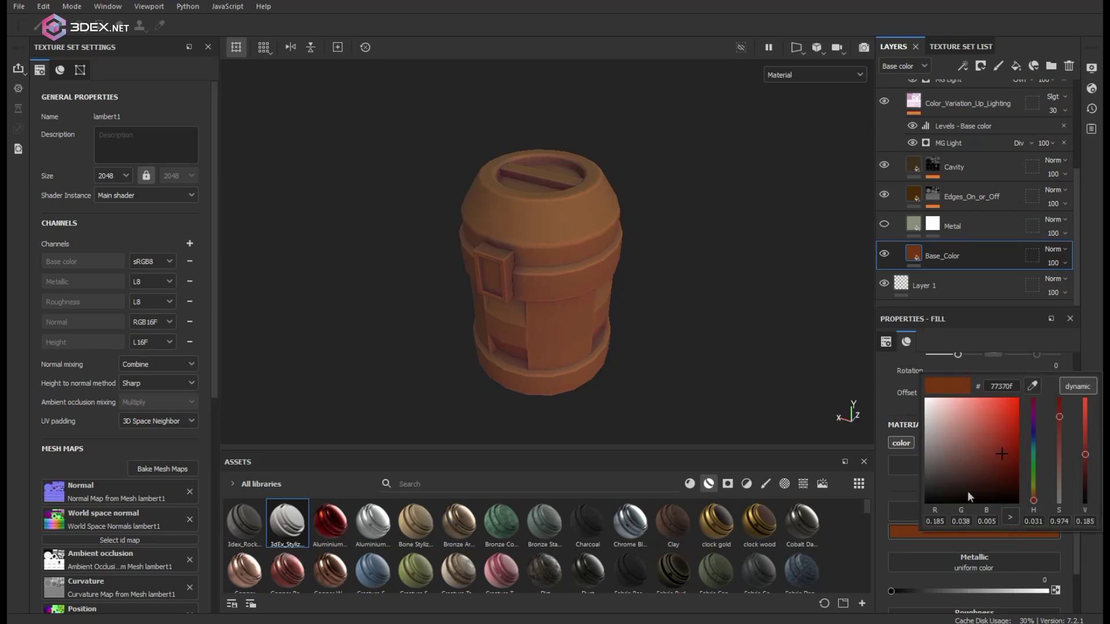
pyautogui.click(930, 449)
pyautogui.click(929, 447)
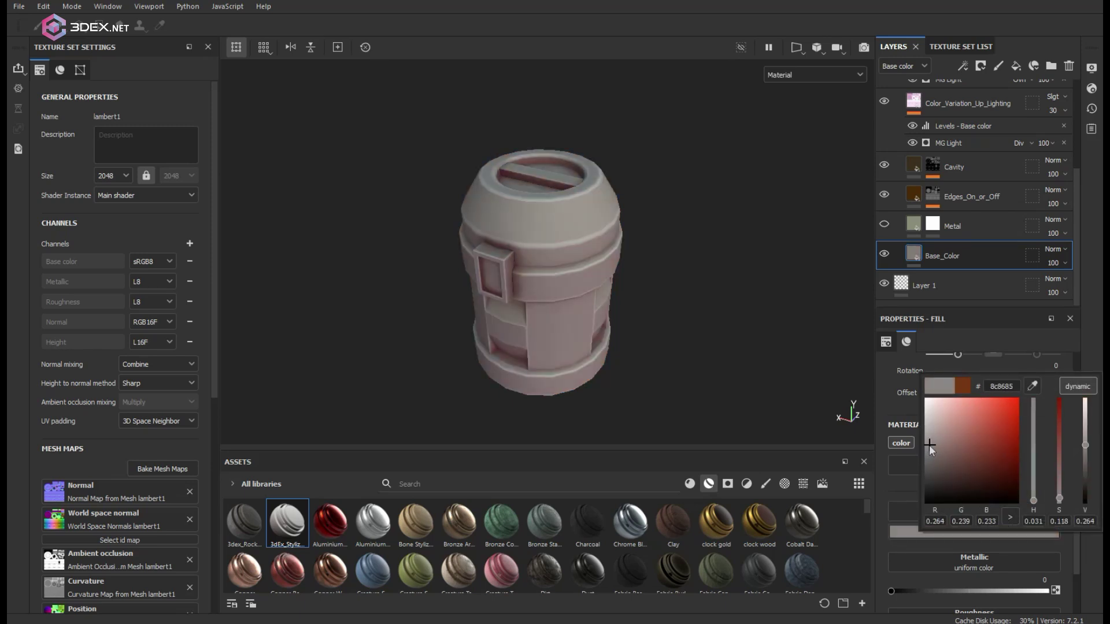
pyautogui.moveTo(929, 445); pyautogui.dragTo(930, 441)
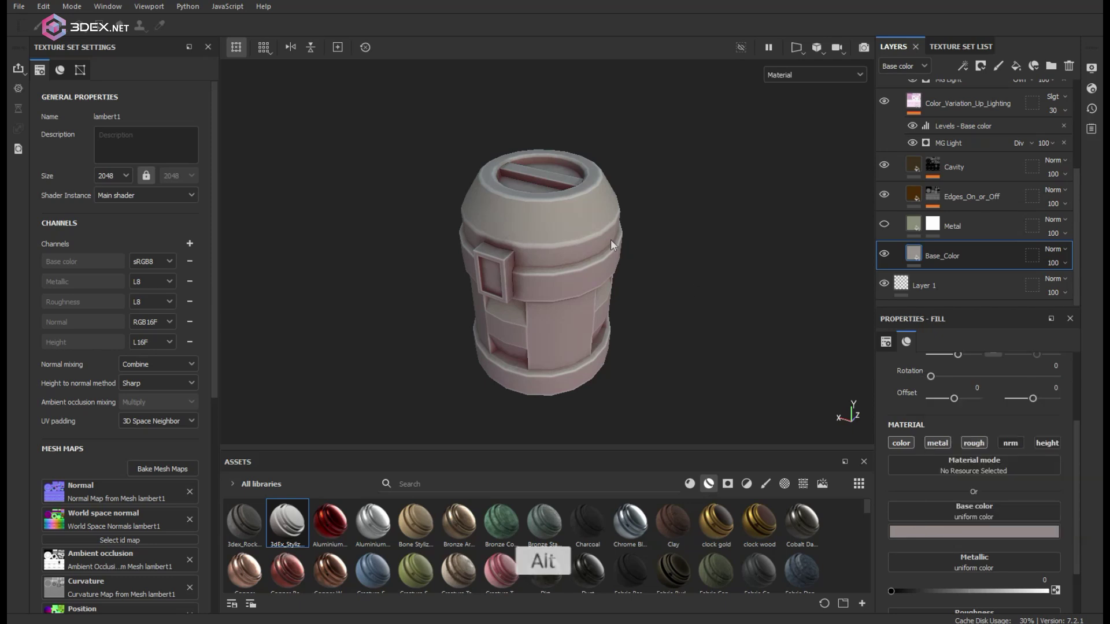
# Toggle the Edges_On_or_Off layer's visibility to compare its effect, and set its opacity to 37.
pyautogui.keyDown('alt'); pyautogui.moveTo(614, 243); pyautogui.dragTo(548, 221, button='right'); pyautogui.keyUp('alt')
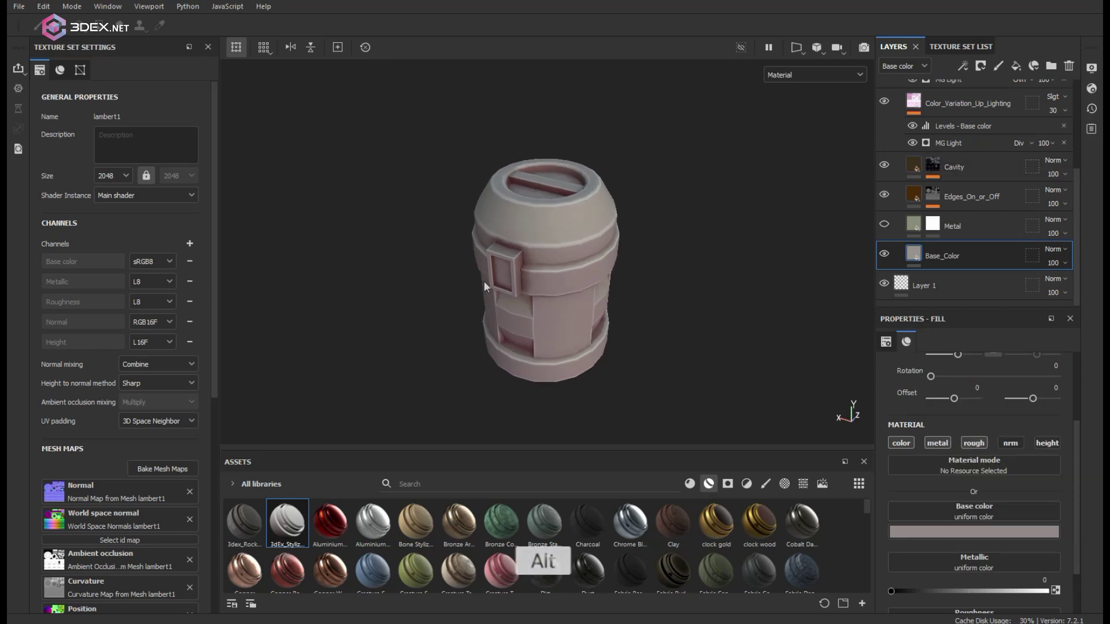
pyautogui.keyDown('alt'); pyautogui.moveTo(485, 288); pyautogui.dragTo(464, 280); pyautogui.keyUp('alt')
pyautogui.keyDown('alt'); pyautogui.moveTo(463, 279); pyautogui.dragTo(741, 257, button='right'); pyautogui.keyUp('alt')
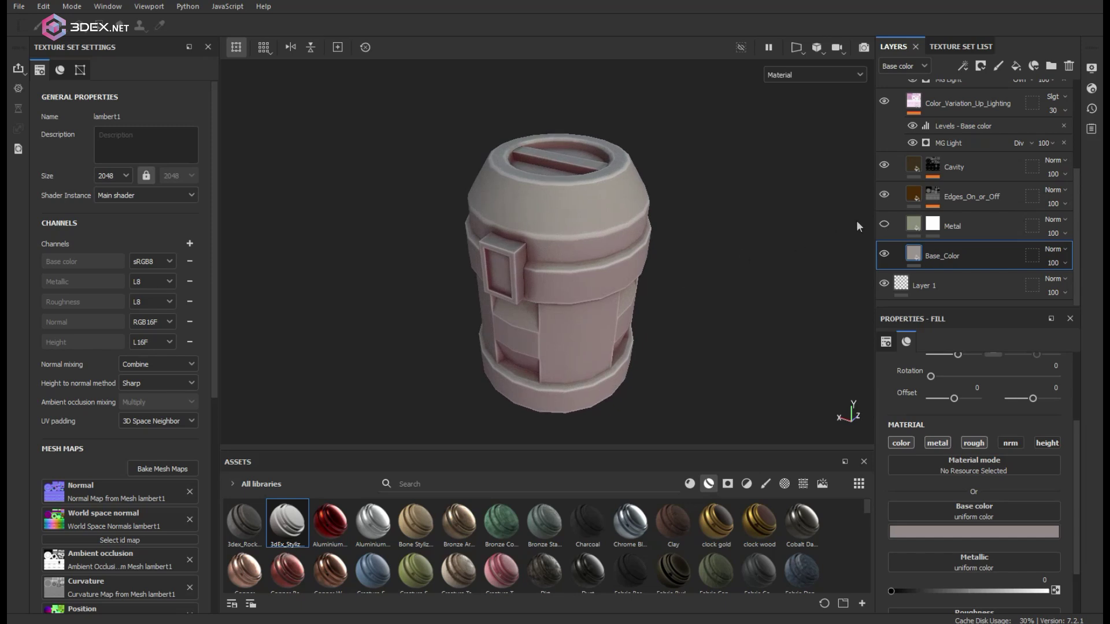
pyautogui.click(884, 196)
pyautogui.click(884, 196)
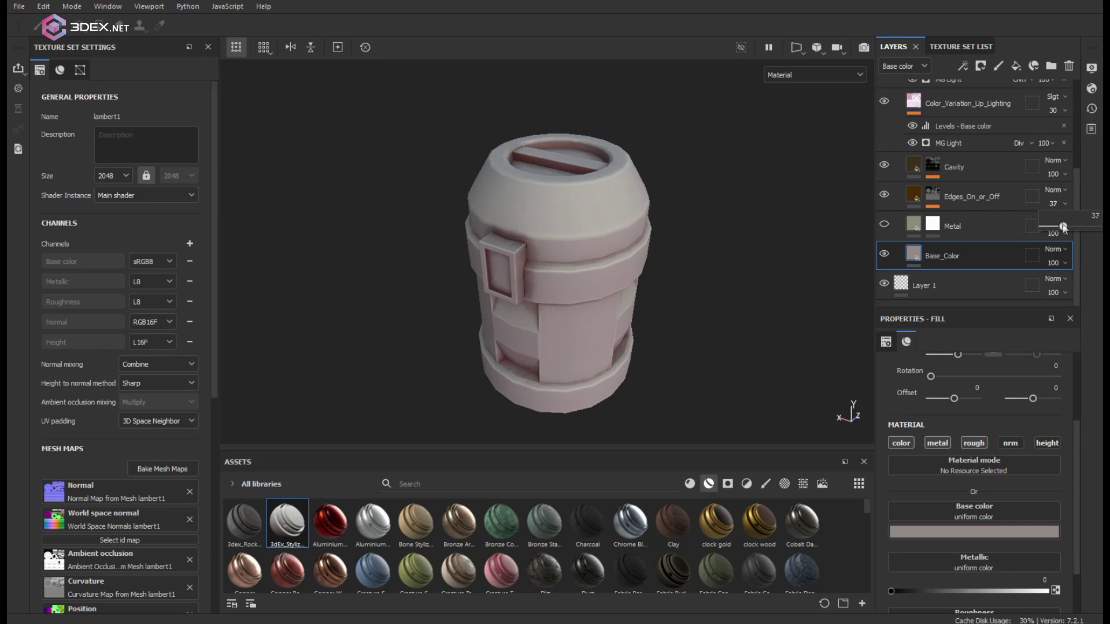
pyautogui.scroll(-3, 538, 250)
pyautogui.keyDown('alt'); pyautogui.moveTo(672, 231); pyautogui.dragTo(711, 224); pyautogui.keyUp('alt')
pyautogui.keyDown('alt'); pyautogui.moveTo(711, 224); pyautogui.dragTo(781, 242, button='right'); pyautogui.keyUp('alt')
pyautogui.moveTo(659, 255)
pyautogui.keyDown('shift'); pyautogui.mouseDown(button='right')
pyautogui.moveTo(632, 245)
pyautogui.moveTo(646, 241)
pyautogui.mouseUp(button='right'); pyautogui.keyUp('shift')
pyautogui.keyDown('alt'); pyautogui.moveTo(648, 241); pyautogui.dragTo(622, 236, button='middle'); pyautogui.keyUp('alt')
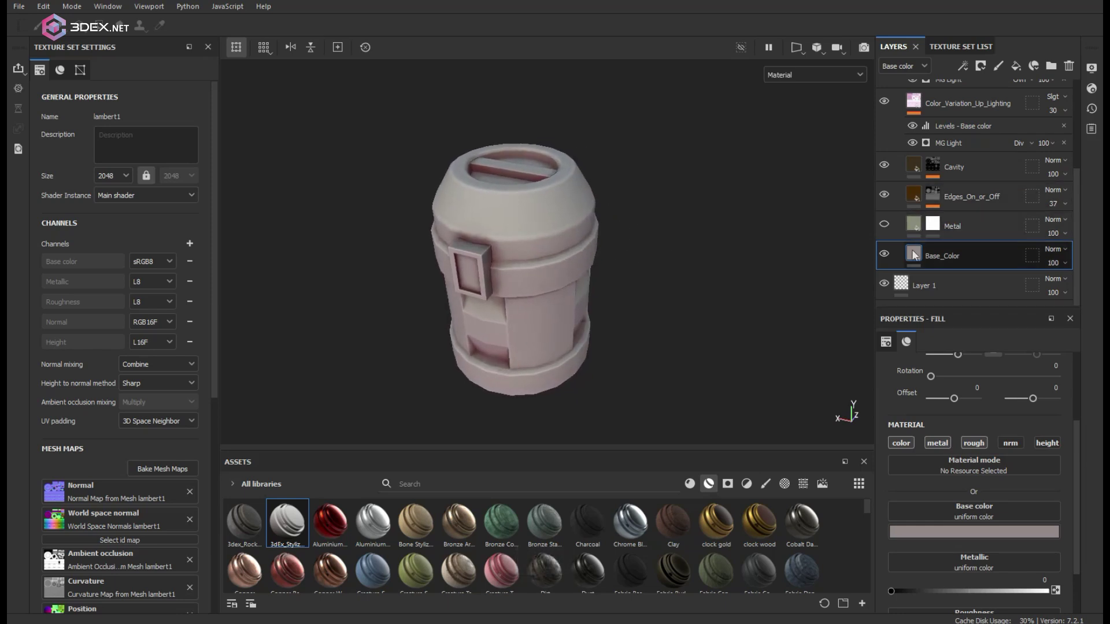
# Display the roughness channel on the barrel and set the Base_Color layer's roughness to 0.5178.
pyautogui.keyDown('alt'); pyautogui.moveTo(668, 311); pyautogui.dragTo(674, 290, button='right'); pyautogui.keyUp('alt')
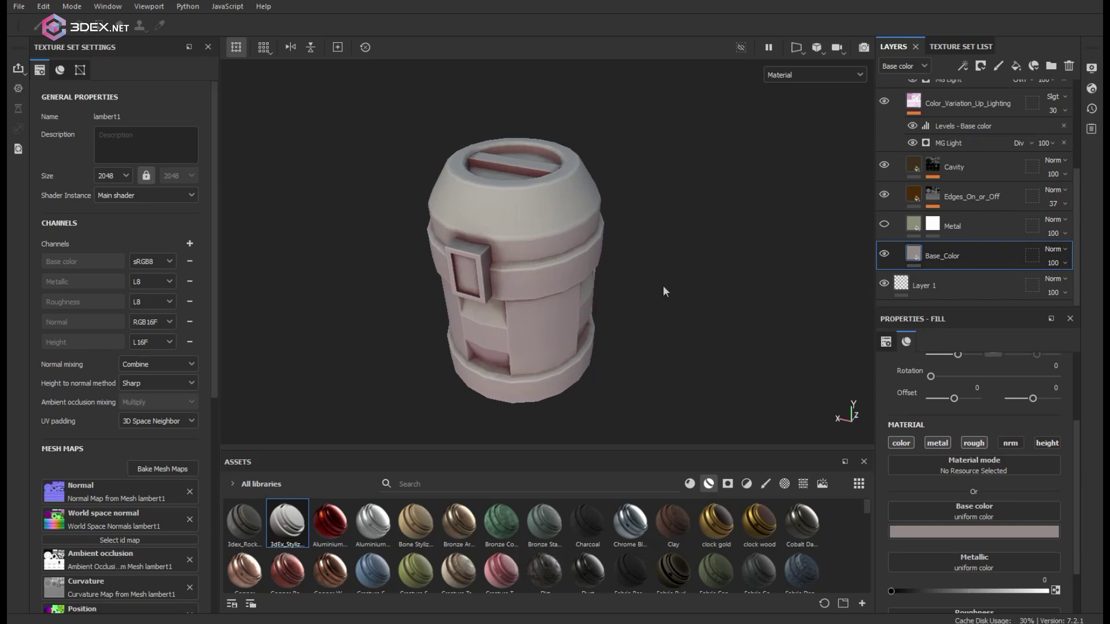
pyautogui.press('c')
pyautogui.press('c')
pyautogui.press('c')
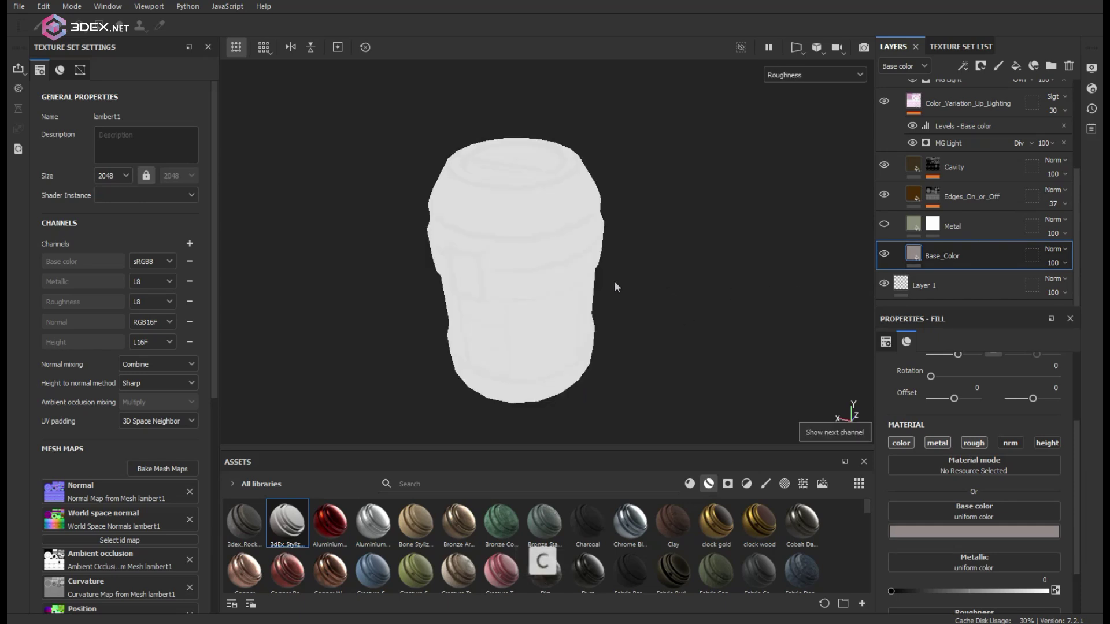
pyautogui.scroll(-2, 992, 526)
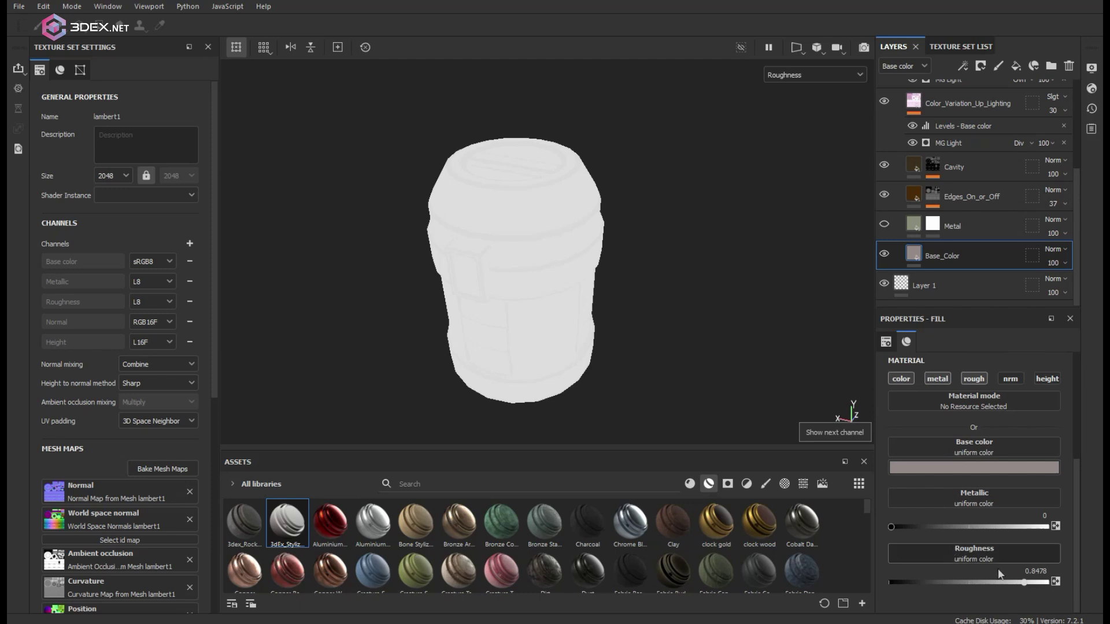
pyautogui.moveTo(1000, 580); pyautogui.dragTo(970, 580)
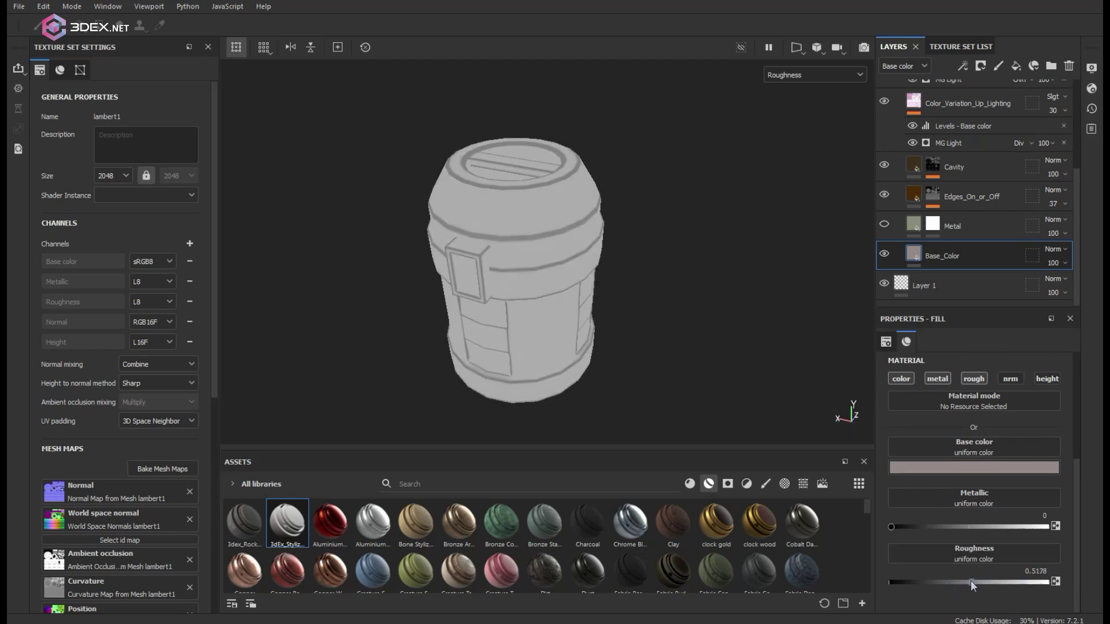
# Set the Edges_On_or_Off layer's roughness to 0.7273 and check the barrel in the material view under rotated lighting.
pyautogui.click(916, 198)
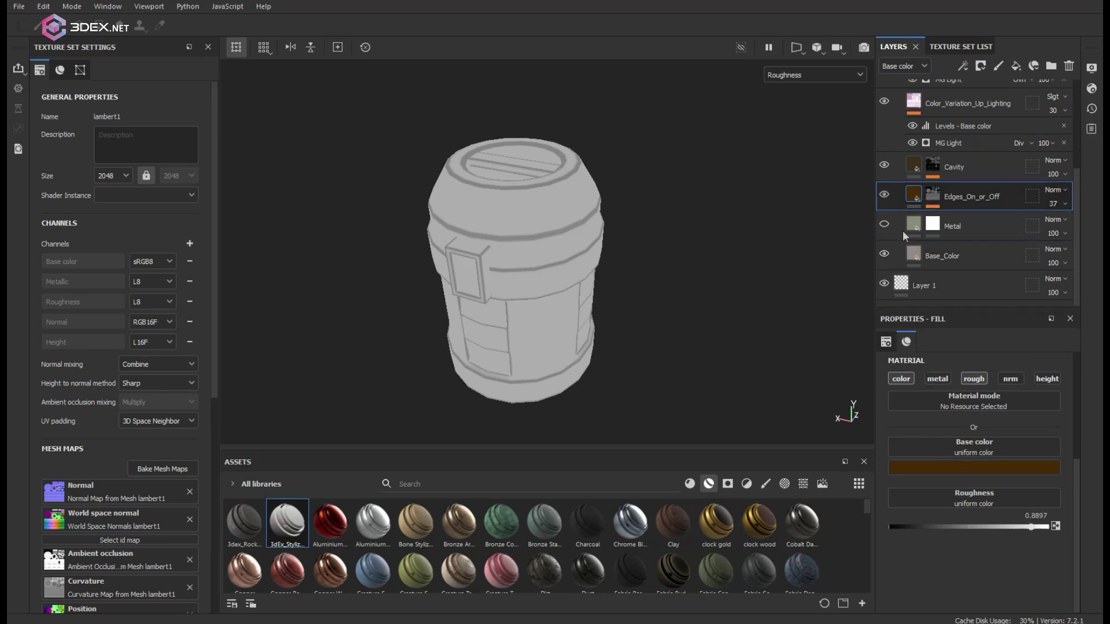
pyautogui.click(1000, 526)
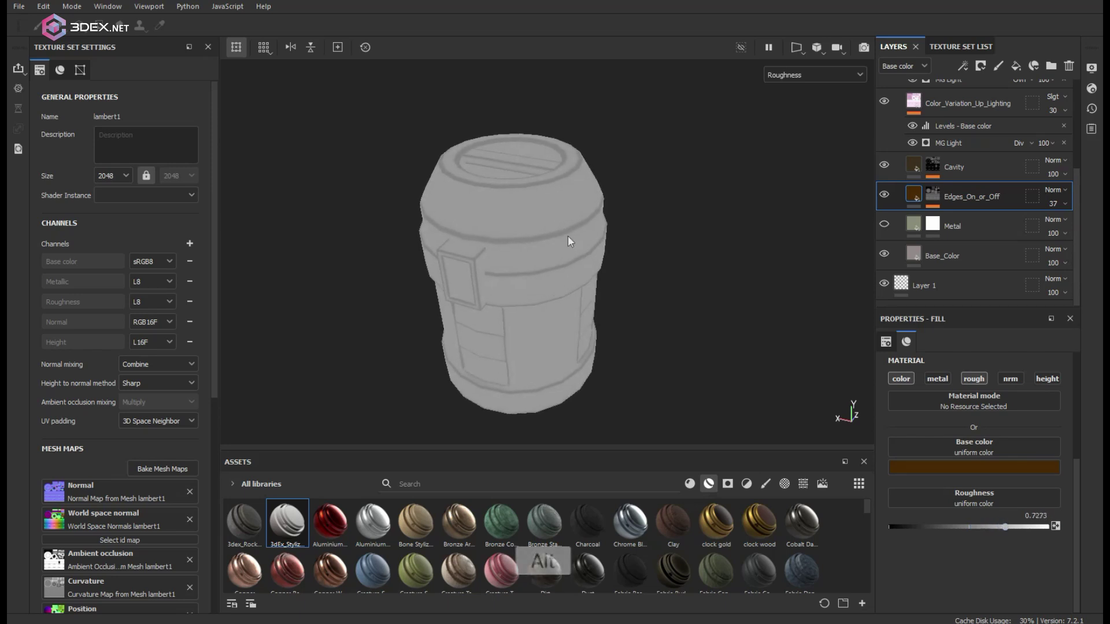
pyautogui.press('m')
pyautogui.moveTo(573, 246)
pyautogui.keyDown('shift'); pyautogui.mouseDown(button='right')
pyautogui.moveTo(632, 246)
pyautogui.moveTo(583, 233)
pyautogui.mouseUp(button='right'); pyautogui.keyUp('shift')
pyautogui.moveTo(582, 233)
pyautogui.keyDown('alt'); pyautogui.mouseDown()
pyautogui.moveTo(595, 154)
pyautogui.moveTo(590, 243)
pyautogui.mouseUp(); pyautogui.keyUp('alt')
pyautogui.keyDown('alt'); pyautogui.moveTo(594, 233); pyautogui.dragTo(593, 242, button='middle'); pyautogui.keyUp('alt')
pyautogui.keyDown('alt'); pyautogui.moveTo(593, 242); pyautogui.dragTo(595, 247, button='right'); pyautogui.keyUp('alt')
pyautogui.keyDown('alt'); pyautogui.moveTo(595, 247); pyautogui.dragTo(596, 249); pyautogui.keyUp('alt')
# Fine-tune the Base_Color layer's roughness to 0.5296 and check the shine under rotated lighting.
pyautogui.click(948, 255)
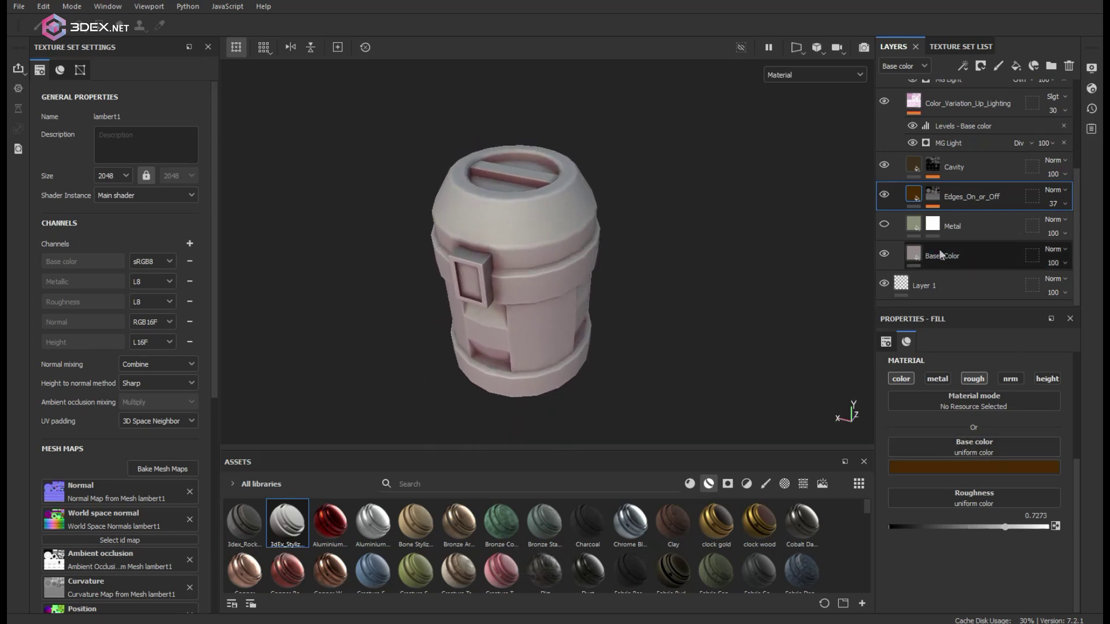
pyautogui.moveTo(964, 579); pyautogui.dragTo(973, 579)
pyautogui.keyDown('alt'); pyautogui.moveTo(555, 274); pyautogui.dragTo(538, 264); pyautogui.keyUp('alt')
pyautogui.keyDown('shift'); pyautogui.moveTo(546, 261); pyautogui.dragTo(618, 259, button='right'); pyautogui.keyUp('shift')
# Toggle the Cavity layer's visibility to compare its effect, and set its opacity to 75.
pyautogui.scroll(1, 900, 209)
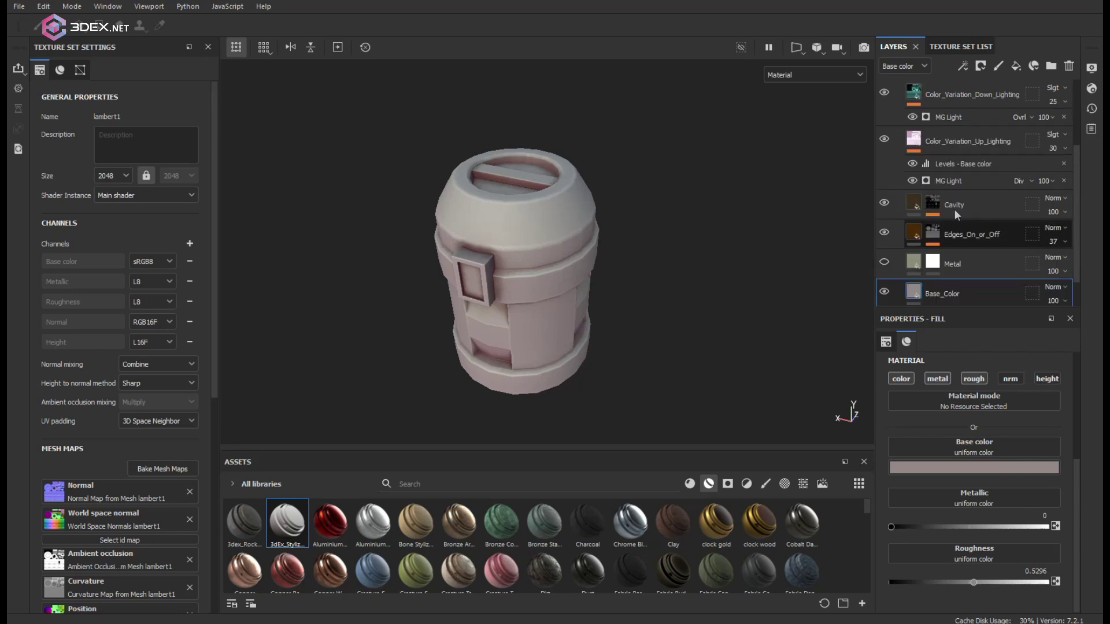
pyautogui.click(885, 204)
pyautogui.click(885, 204)
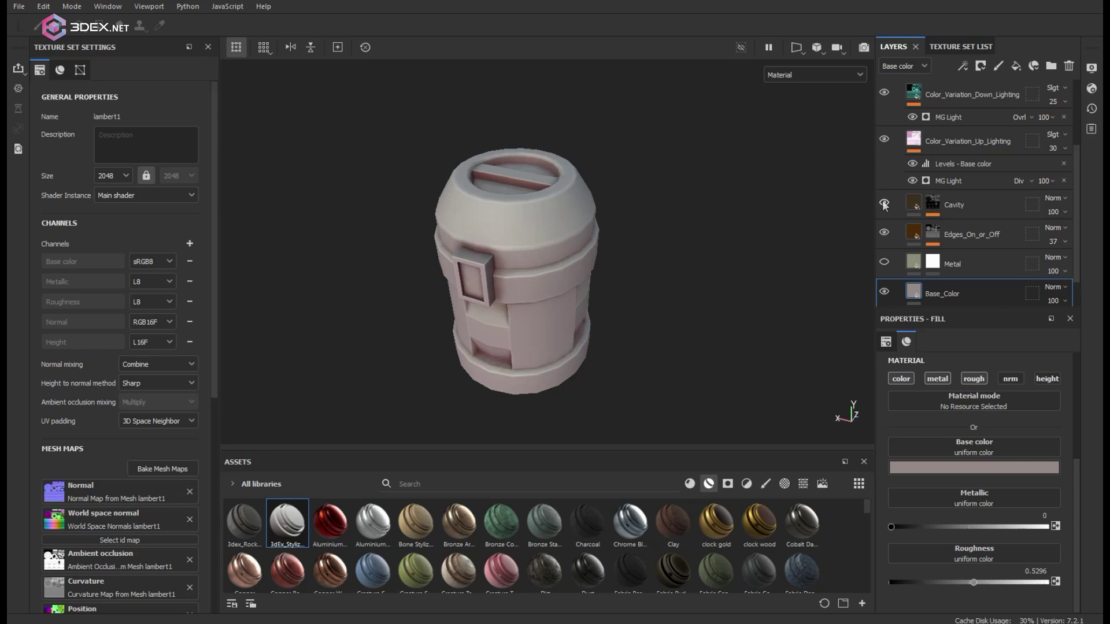
pyautogui.click(1066, 212)
pyautogui.click(1082, 233)
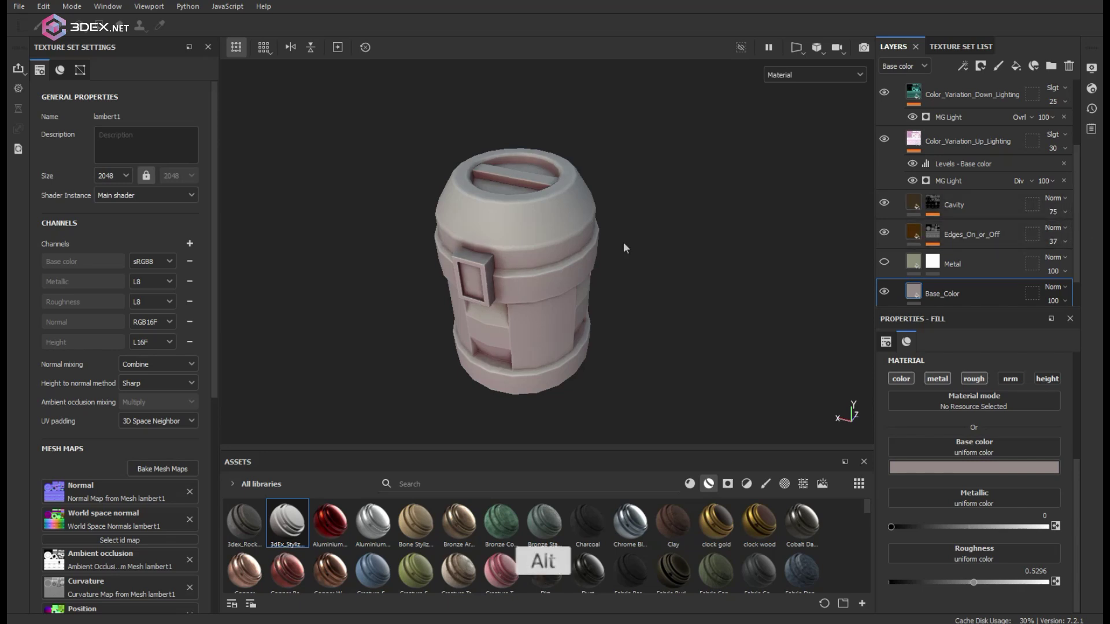
pyautogui.keyDown('alt'); pyautogui.moveTo(623, 244); pyautogui.dragTo(605, 218); pyautogui.keyUp('alt')
pyautogui.keyDown('shift'); pyautogui.moveTo(604, 219); pyautogui.dragTo(588, 229, button='right'); pyautogui.keyUp('shift')
pyautogui.keyDown('alt'); pyautogui.moveTo(587, 229); pyautogui.dragTo(587, 250); pyautogui.keyUp('alt')
pyautogui.keyDown('shift'); pyautogui.moveTo(588, 250); pyautogui.dragTo(606, 252, button='right'); pyautogui.keyUp('shift')
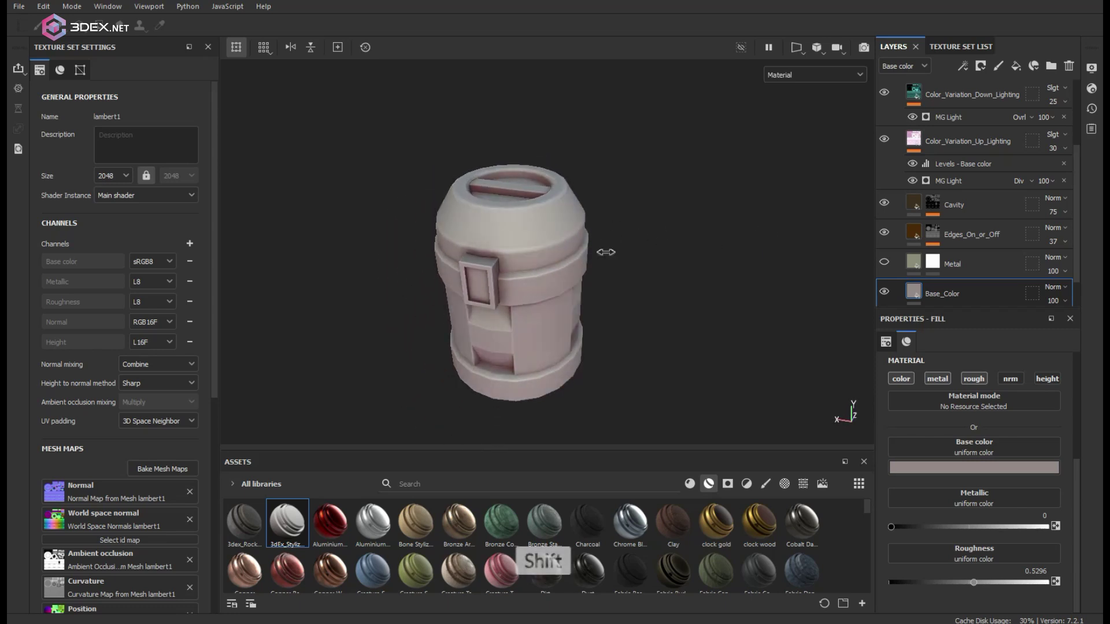
# Toggle the Color_Variation_Up_Lighting layer's visibility and compare its effect on the barrel in the base color channel.
pyautogui.click(927, 139)
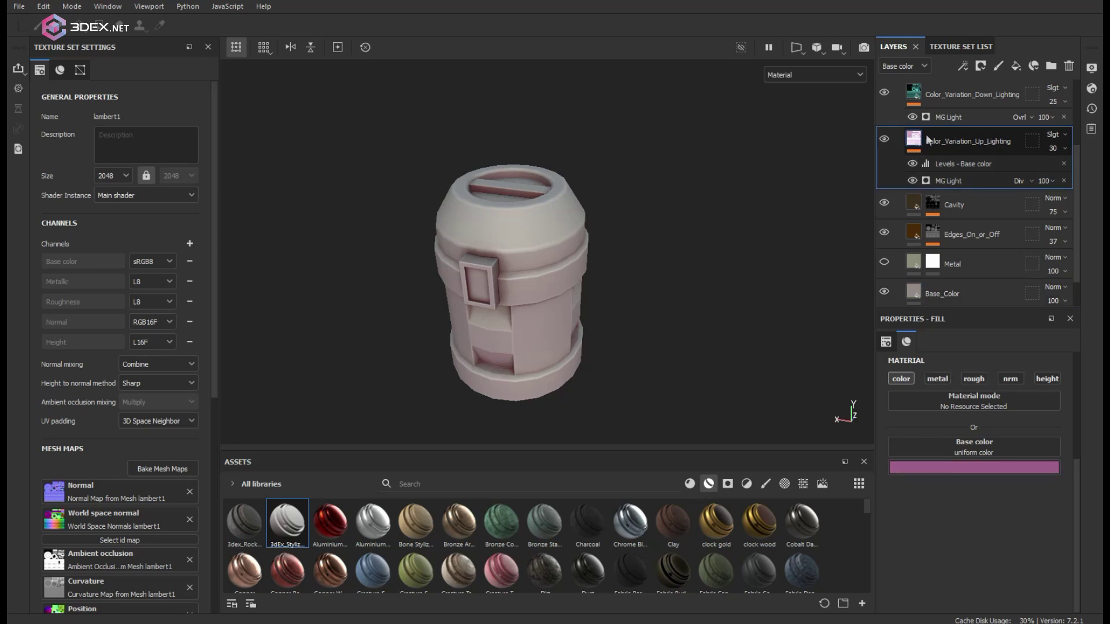
pyautogui.click(884, 140)
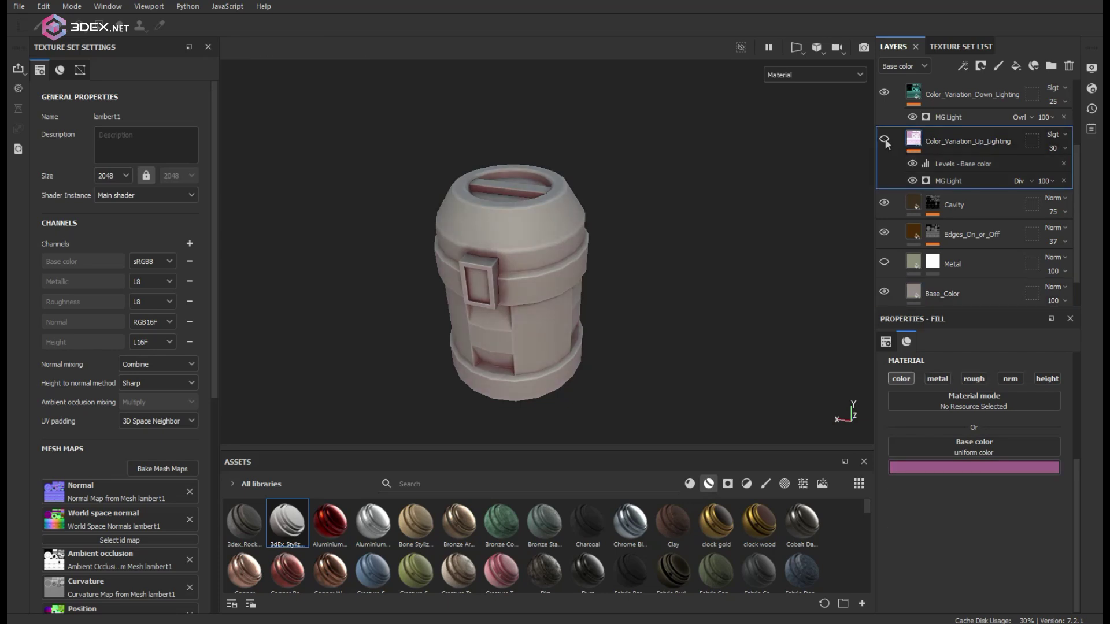
pyautogui.press('c')
pyautogui.press('c')
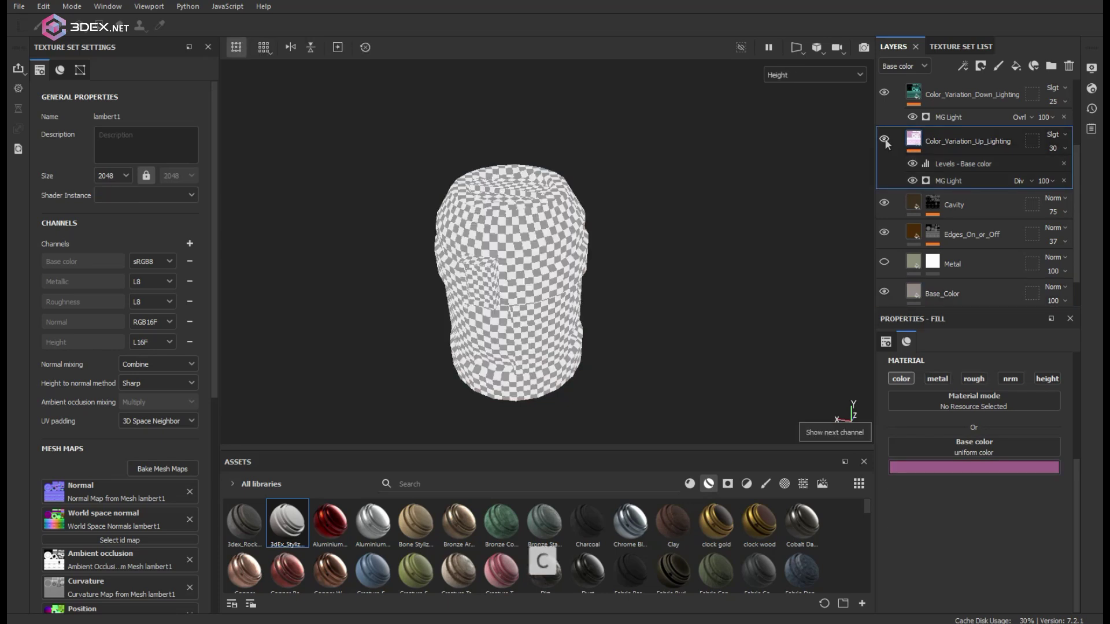
pyautogui.press('c')
pyautogui.click(885, 139)
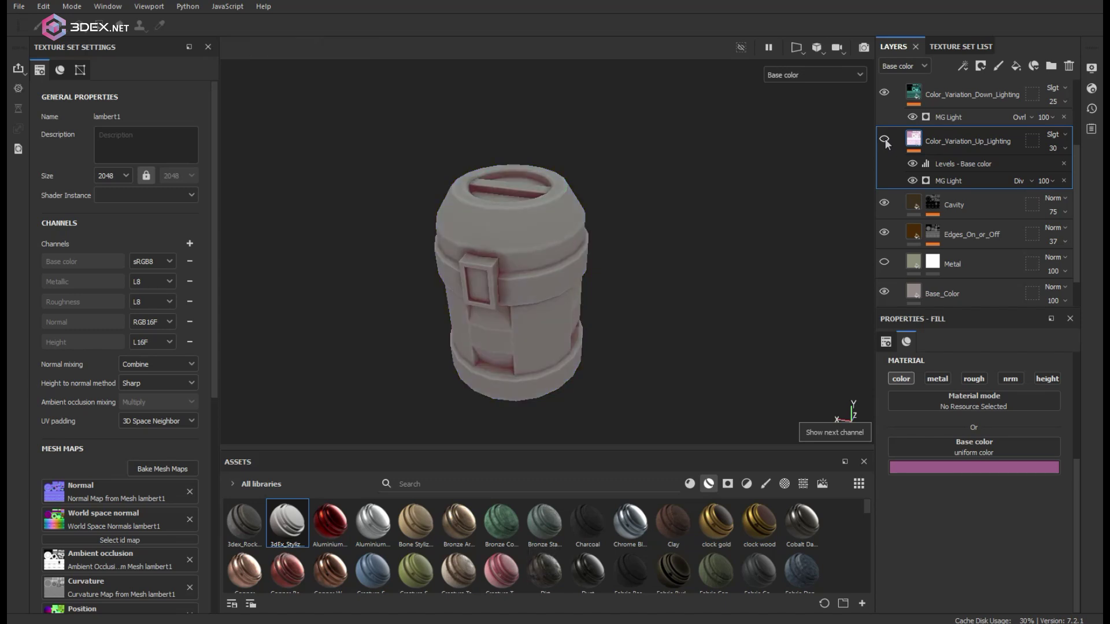
pyautogui.click(886, 140)
pyautogui.click(886, 141)
pyautogui.click(885, 140)
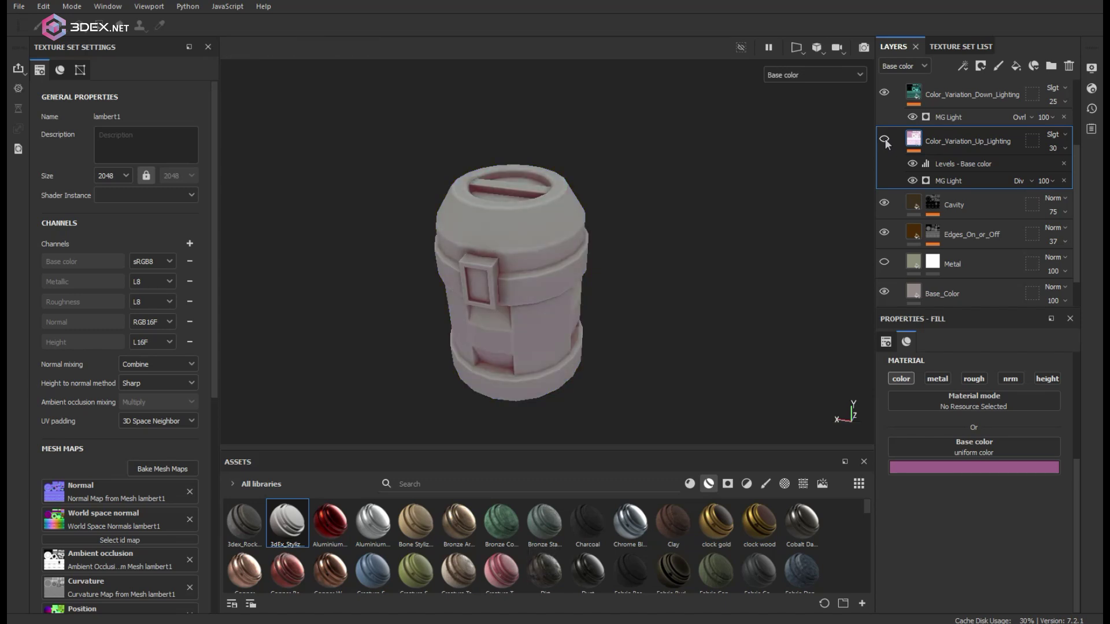
# Compare the Color_Variation_Up_Lighting layer's effect from other angles and delete the layer.
pyautogui.keyDown('alt'); pyautogui.moveTo(706, 248); pyautogui.dragTo(577, 260); pyautogui.keyUp('alt')
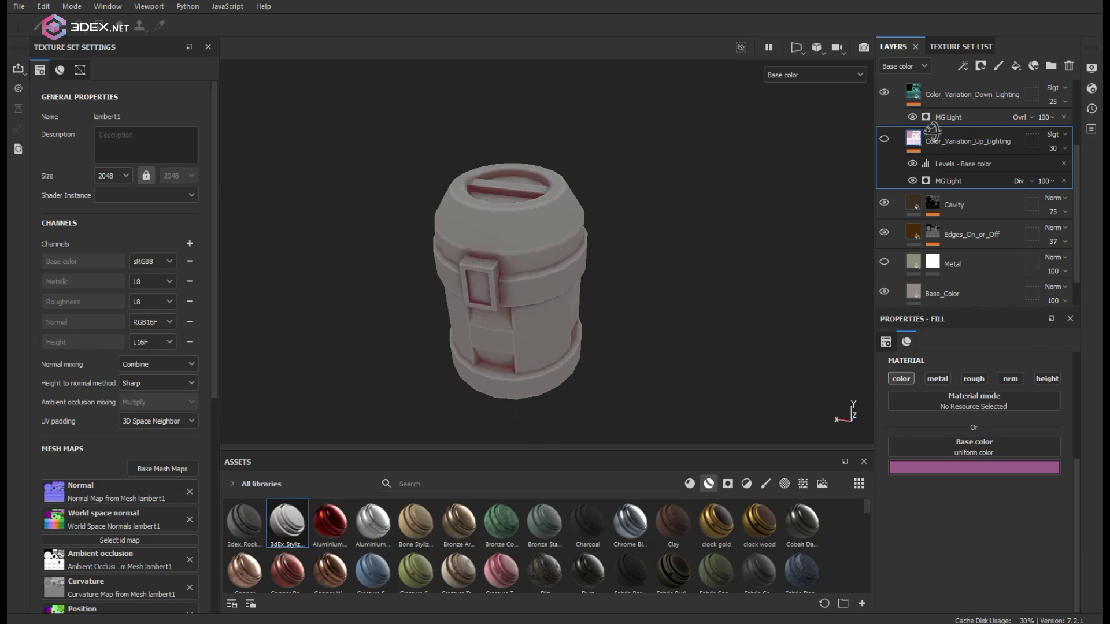
pyautogui.click(884, 140)
pyautogui.click(883, 140)
pyautogui.keyDown('alt'); pyautogui.moveTo(697, 199); pyautogui.dragTo(659, 232); pyautogui.keyUp('alt')
pyautogui.scroll(1, 979, 165)
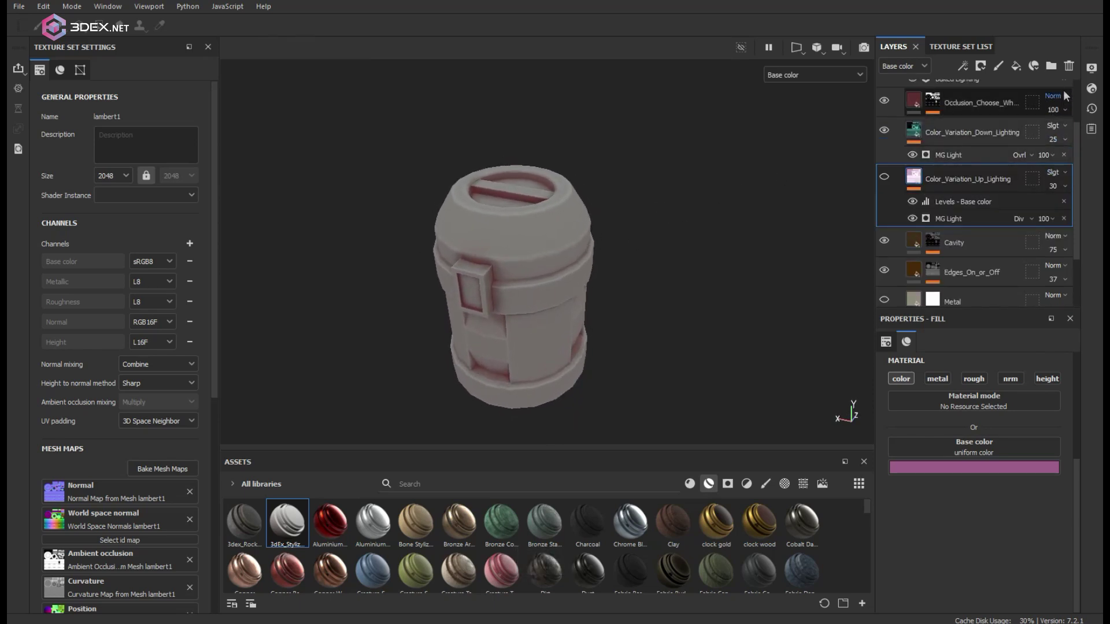
pyautogui.click(1069, 66)
# Select the Color_Variation_Down_Lighting layer and toggle its visibility to compare its effect on the base color.
pyautogui.scroll(1, 1038, 131)
pyautogui.click(949, 165)
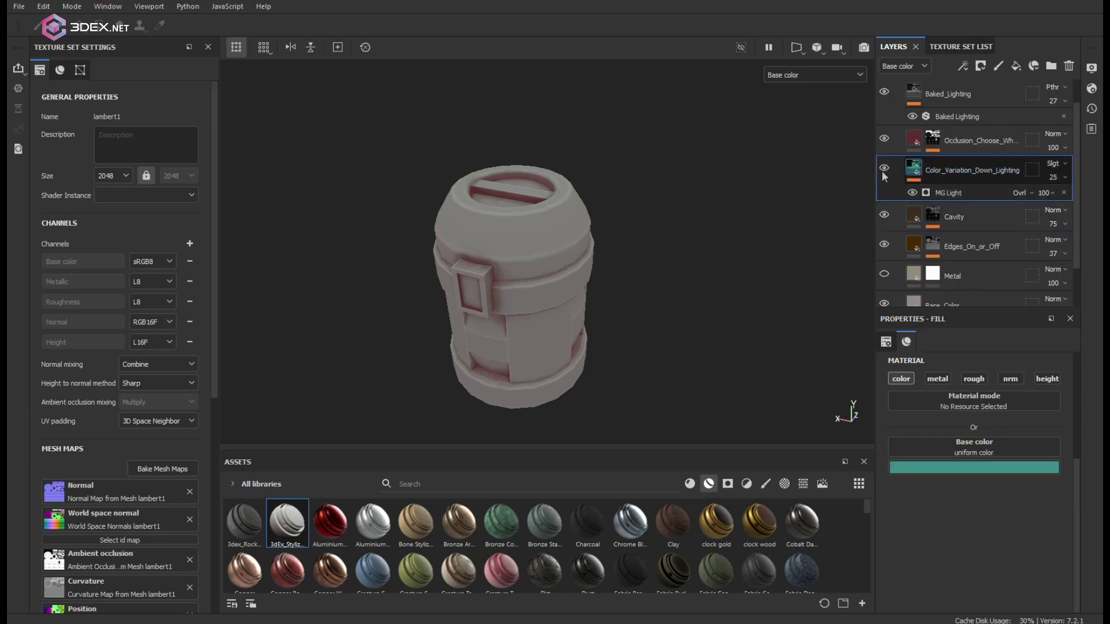
pyautogui.click(884, 169)
pyautogui.click(883, 169)
pyautogui.click(883, 169)
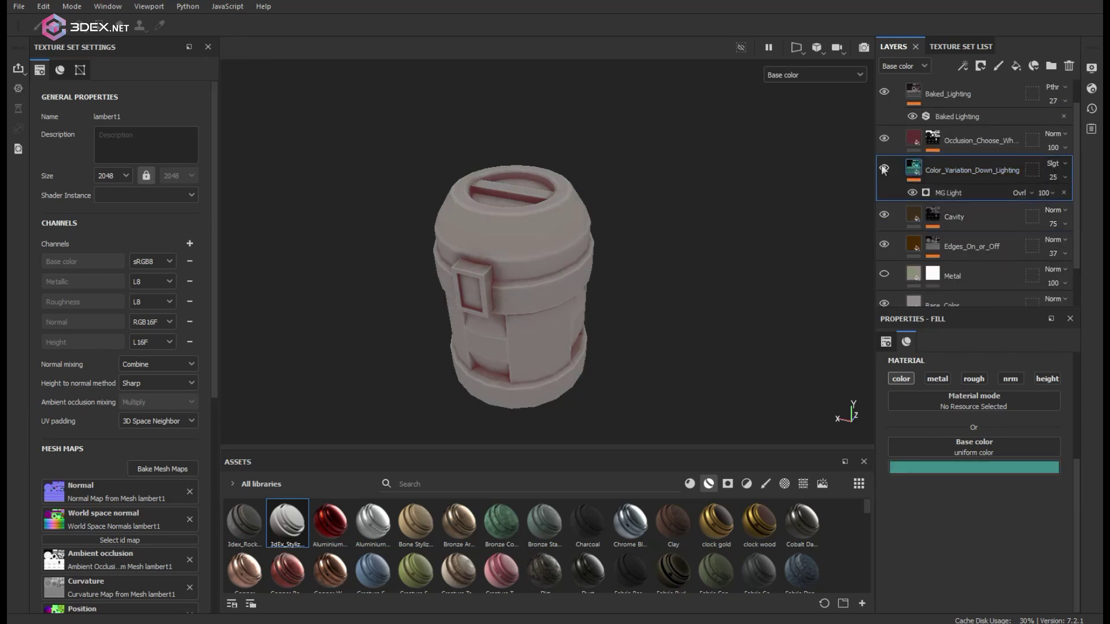
pyautogui.click(883, 169)
pyautogui.click(884, 168)
pyautogui.click(884, 169)
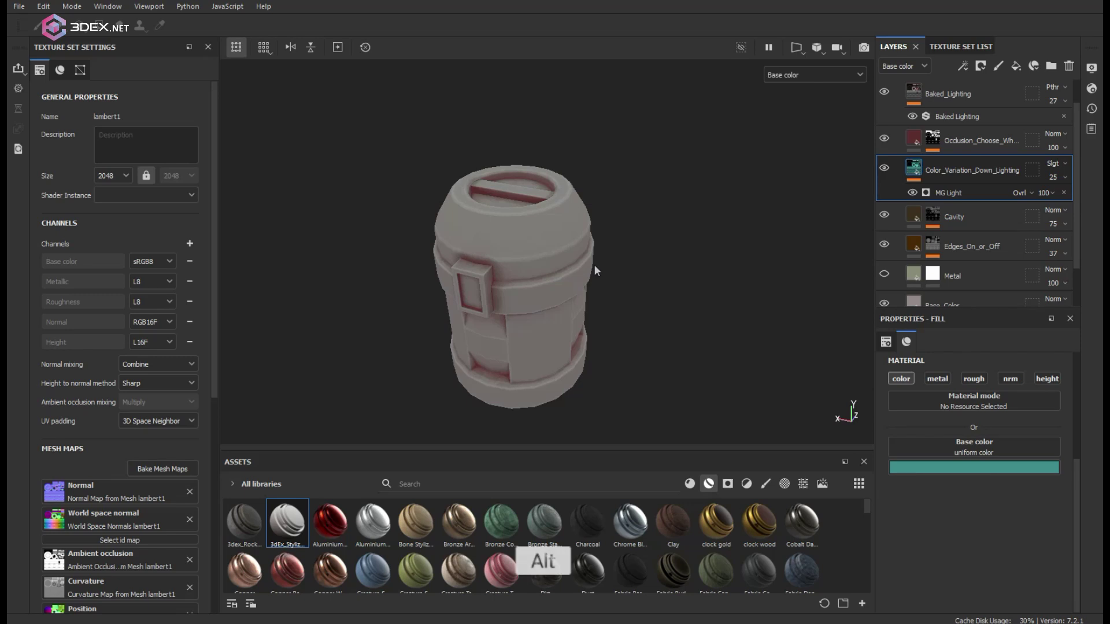
pyautogui.keyDown('alt'); pyautogui.moveTo(595, 265); pyautogui.dragTo(688, 260); pyautogui.keyUp('alt')
# Change the occlusion layer's base color to a muted grey-brown, 63574d.
pyautogui.scroll(1, 925, 174)
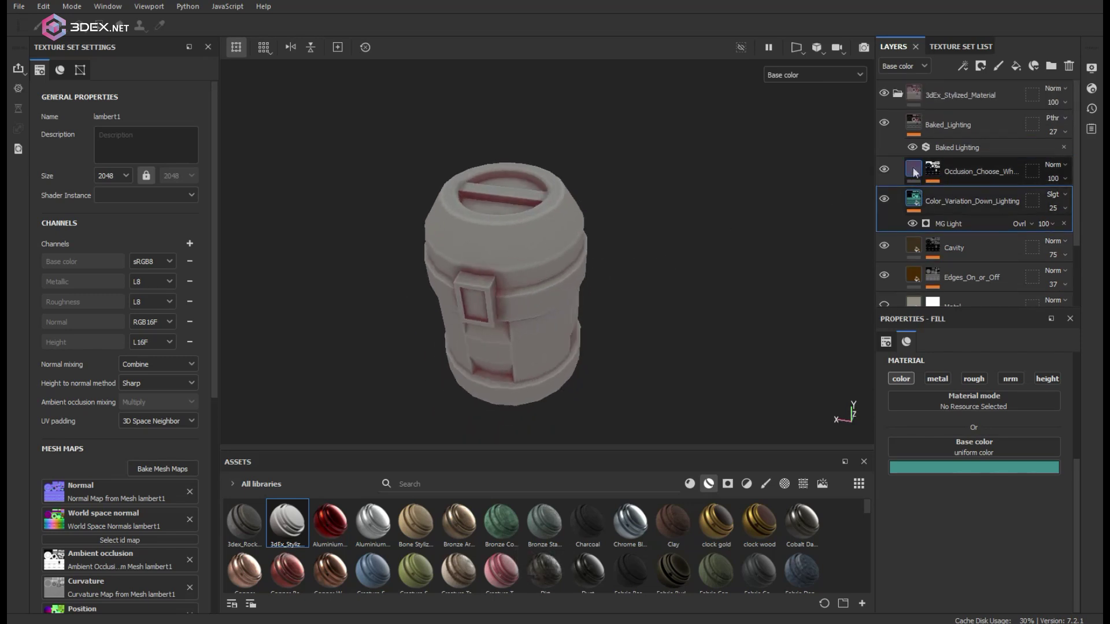
pyautogui.click(916, 172)
pyautogui.click(1009, 468)
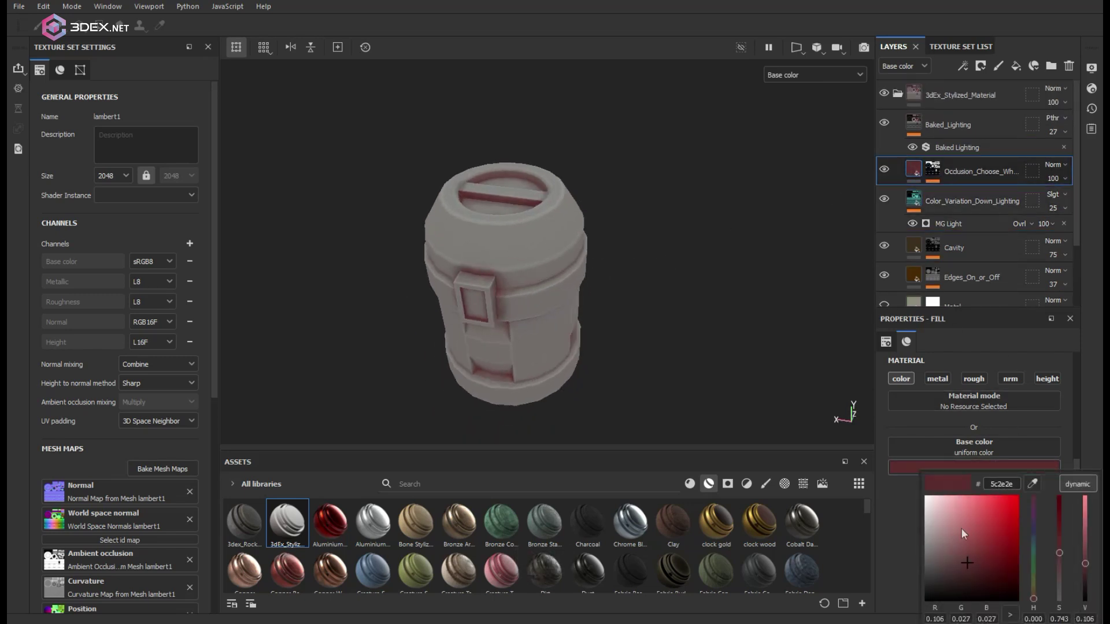
pyautogui.moveTo(931, 568); pyautogui.dragTo(906, 568)
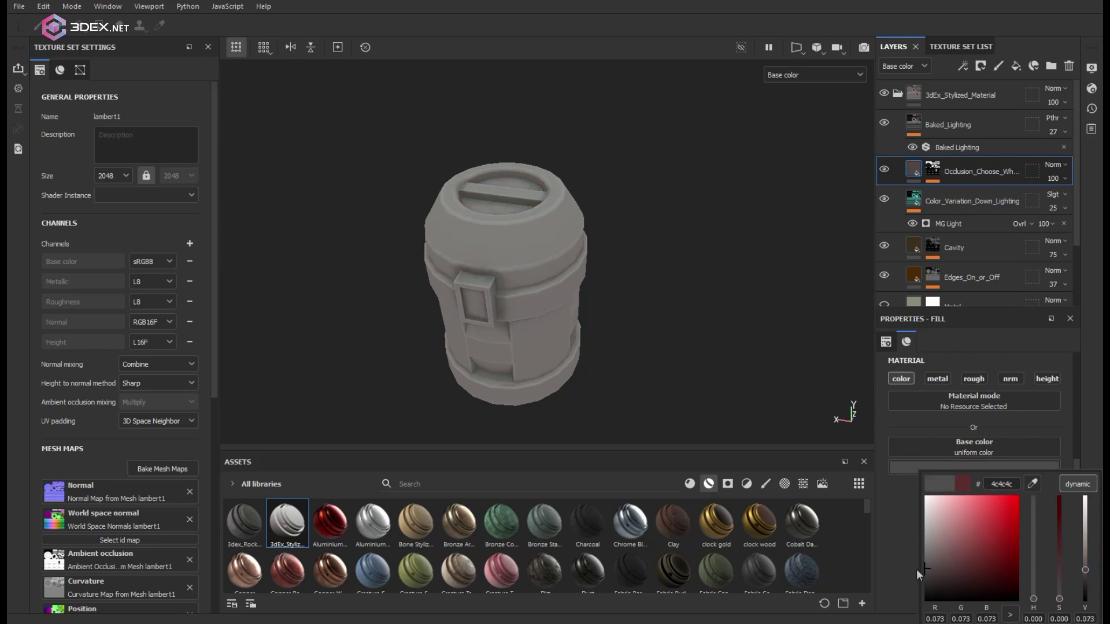
pyautogui.moveTo(917, 569); pyautogui.dragTo(913, 564)
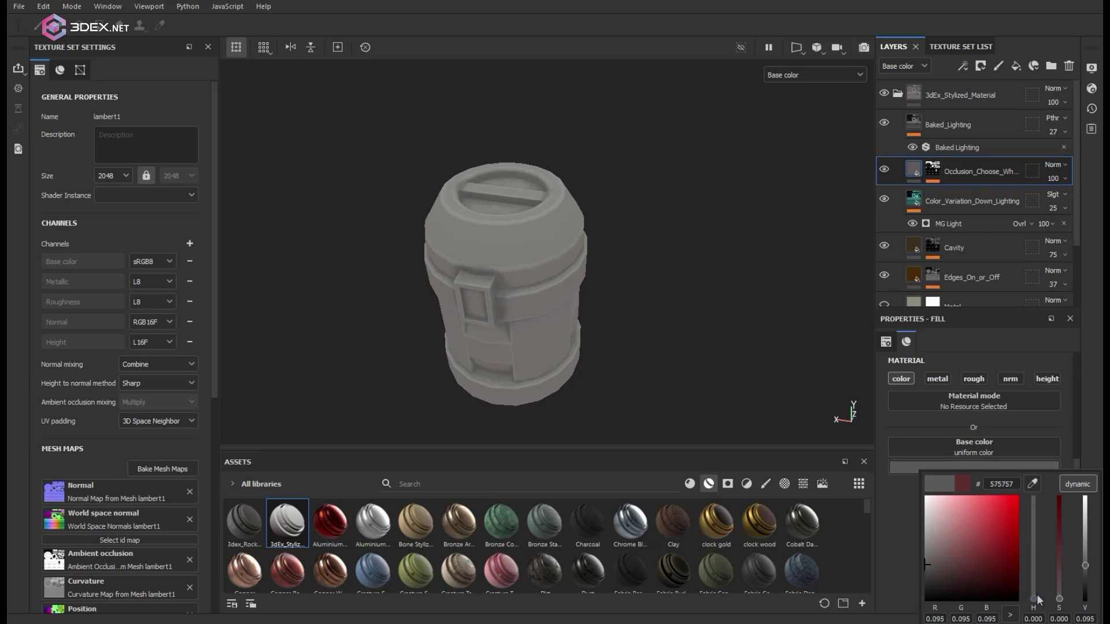
pyautogui.moveTo(1034, 597); pyautogui.dragTo(1039, 595)
pyautogui.moveTo(932, 567); pyautogui.dragTo(943, 559)
# Switch to the material view and examine the occlusion shading on the barrel under rotated lighting.
pyautogui.keyDown('alt'); pyautogui.moveTo(568, 287); pyautogui.dragTo(585, 269); pyautogui.keyUp('alt')
pyautogui.press('m')
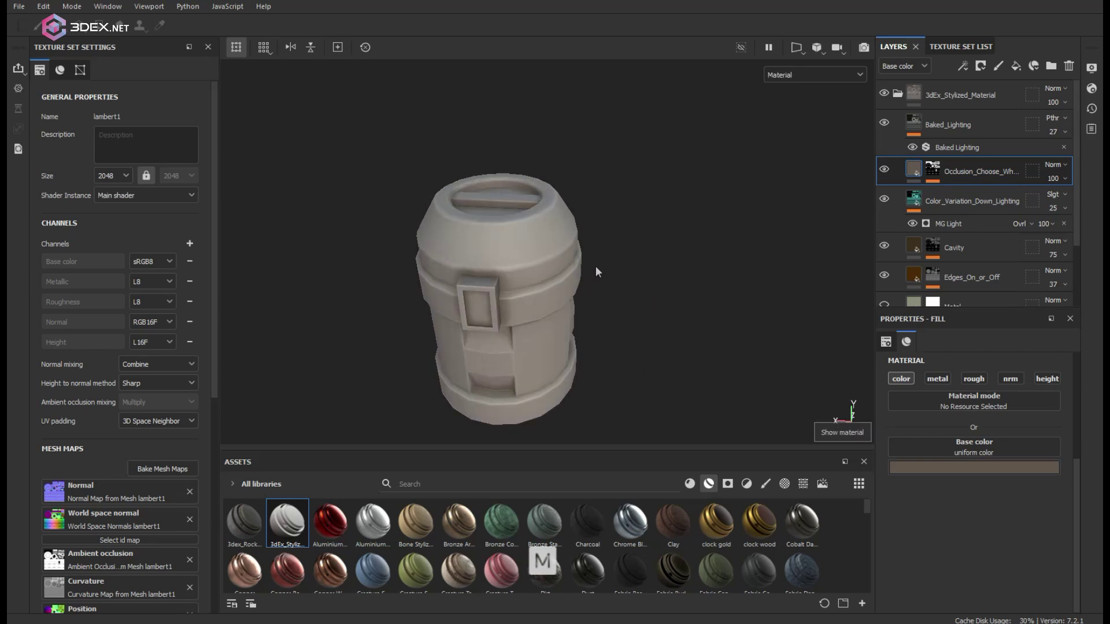
pyautogui.keyDown('shift'); pyautogui.moveTo(585, 265); pyautogui.dragTo(581, 259, button='right'); pyautogui.keyUp('shift')
pyautogui.keyDown('alt'); pyautogui.moveTo(529, 250); pyautogui.dragTo(483, 293); pyautogui.keyUp('alt')
pyautogui.keyDown('alt'); pyautogui.moveTo(483, 293); pyautogui.dragTo(716, 311, button='right'); pyautogui.keyUp('alt')
pyautogui.keyDown('alt'); pyautogui.moveTo(616, 304); pyautogui.dragTo(621, 296); pyautogui.keyUp('alt')
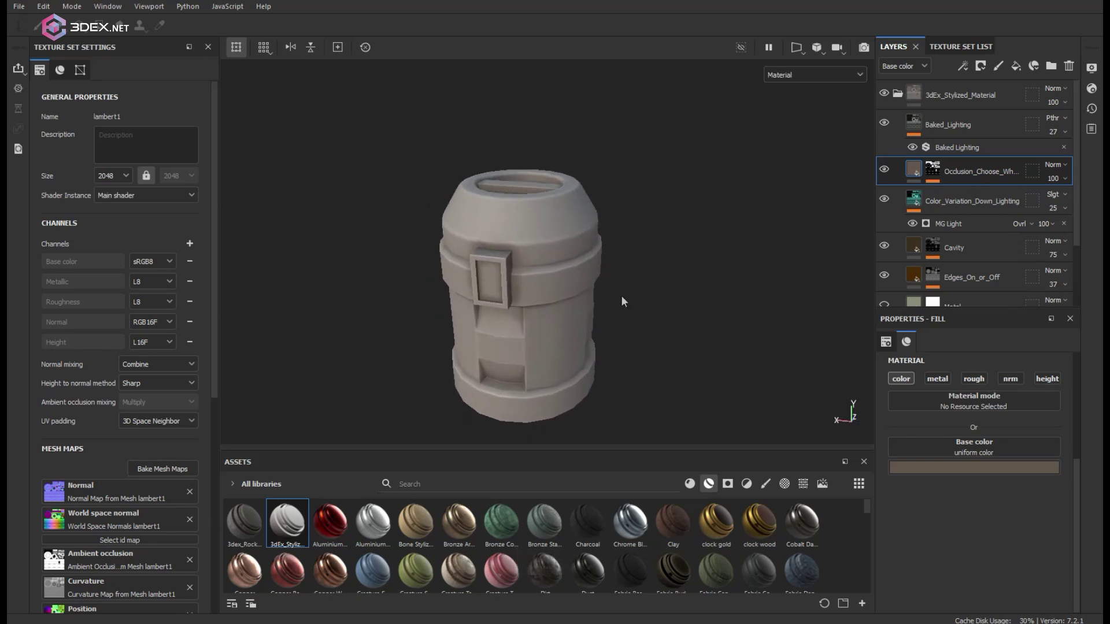
pyautogui.keyDown('shift'); pyautogui.moveTo(621, 296); pyautogui.dragTo(600, 288, button='right'); pyautogui.keyUp('shift')
# Set the occlusion layer's base color to a more saturated brown, 634c31, and check it around the barrel.
pyautogui.click(963, 467)
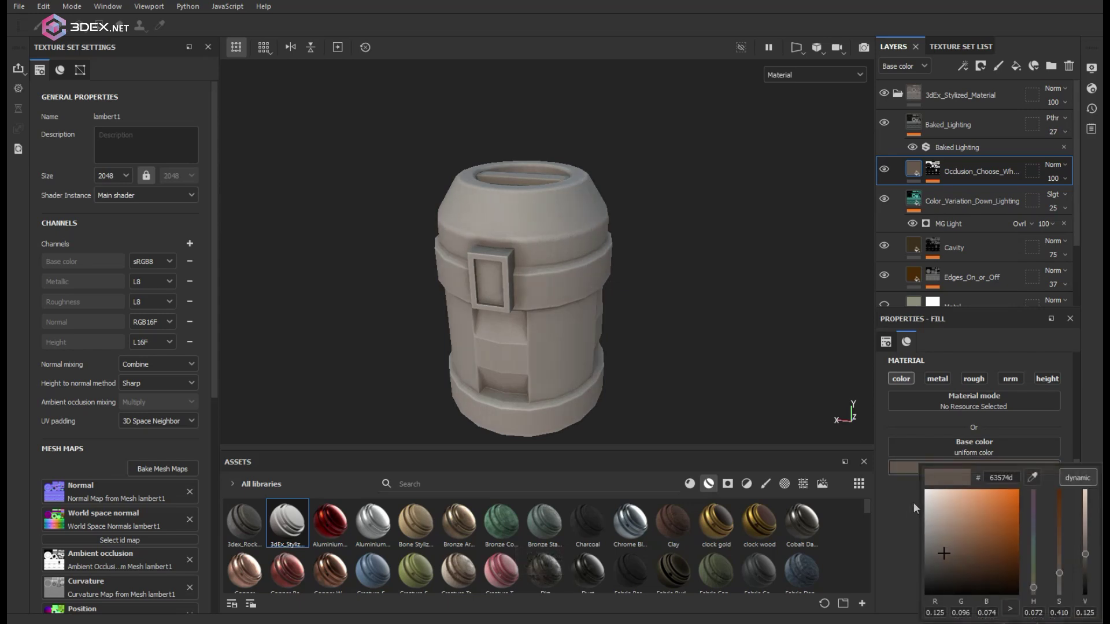
pyautogui.click(932, 570)
pyautogui.moveTo(932, 570); pyautogui.dragTo(967, 554)
pyautogui.keyDown('alt'); pyautogui.moveTo(596, 286); pyautogui.dragTo(734, 377); pyautogui.keyUp('alt')
pyautogui.keyDown('alt'); pyautogui.moveTo(417, 229); pyautogui.dragTo(584, 260); pyautogui.keyUp('alt')
pyautogui.moveTo(584, 260)
pyautogui.keyDown('alt'); pyautogui.mouseDown(button='right')
pyautogui.moveTo(614, 255)
pyautogui.moveTo(450, 198)
pyautogui.moveTo(485, 188)
pyautogui.mouseUp(button='right'); pyautogui.keyUp('alt')
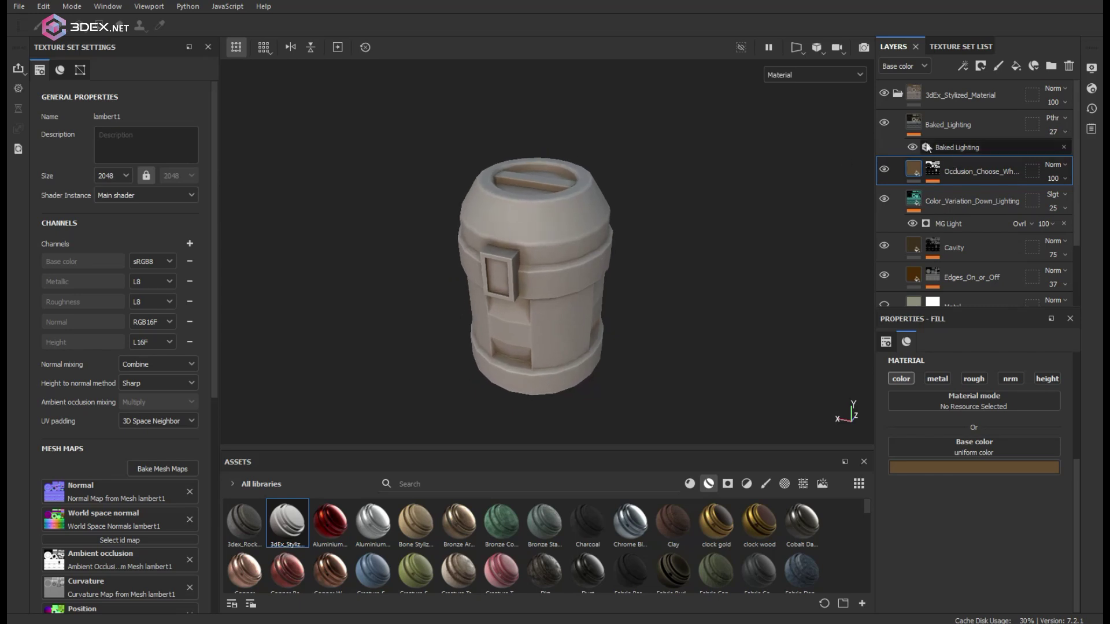
# Compare the Baked_Lighting layer's effect in the base color channel, leave the layer hidden and return to the material view.
pyautogui.click(885, 122)
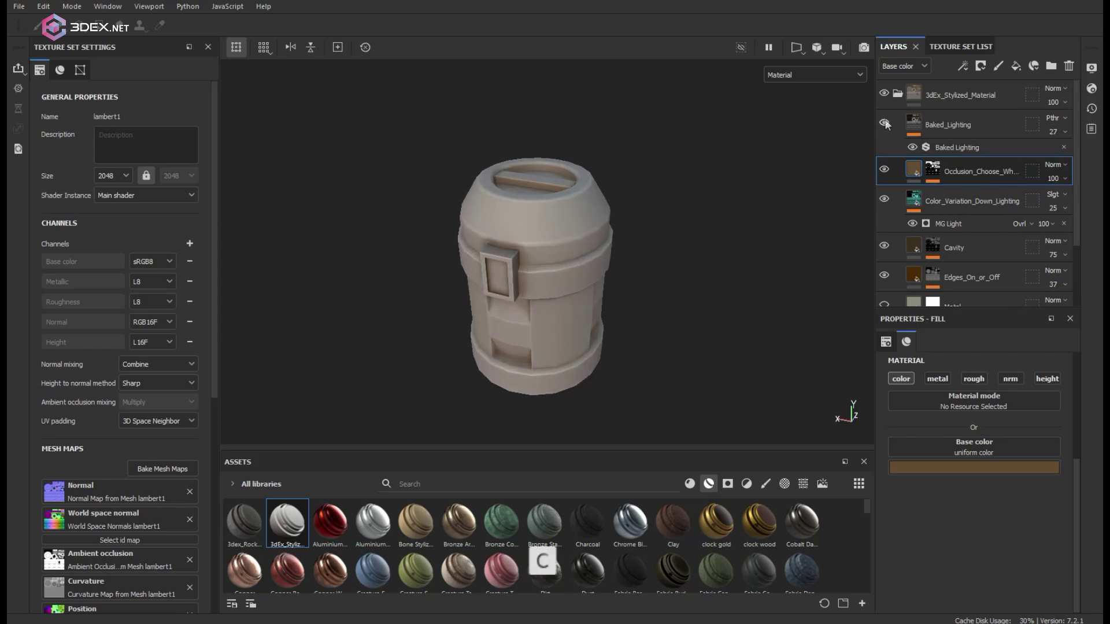
pyautogui.press('c')
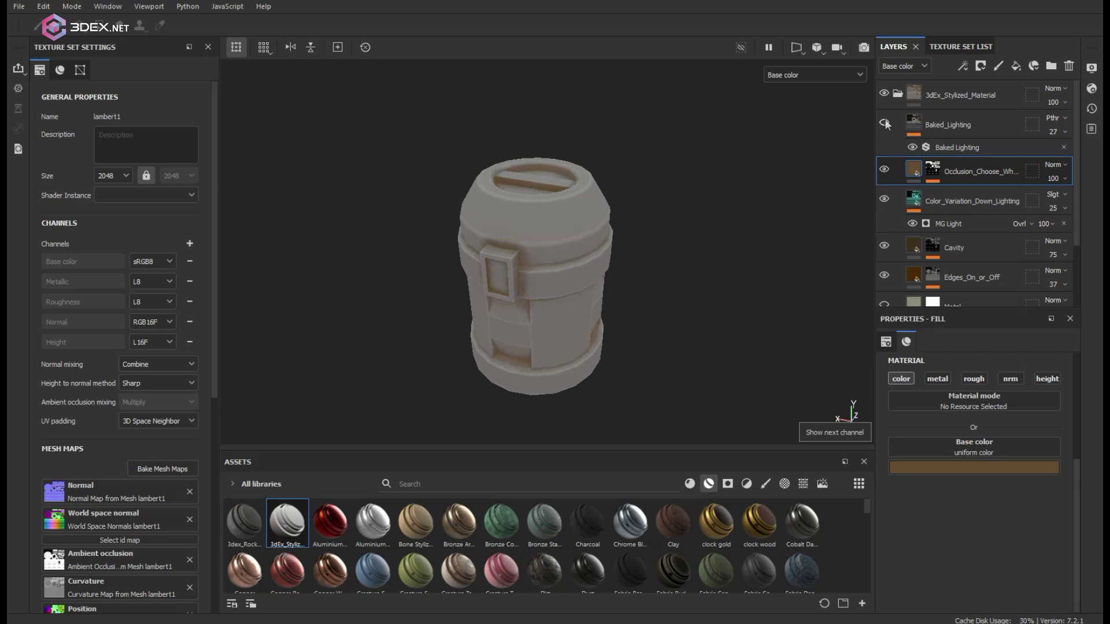
pyautogui.keyDown('alt'); pyautogui.moveTo(699, 266); pyautogui.dragTo(541, 295); pyautogui.keyUp('alt')
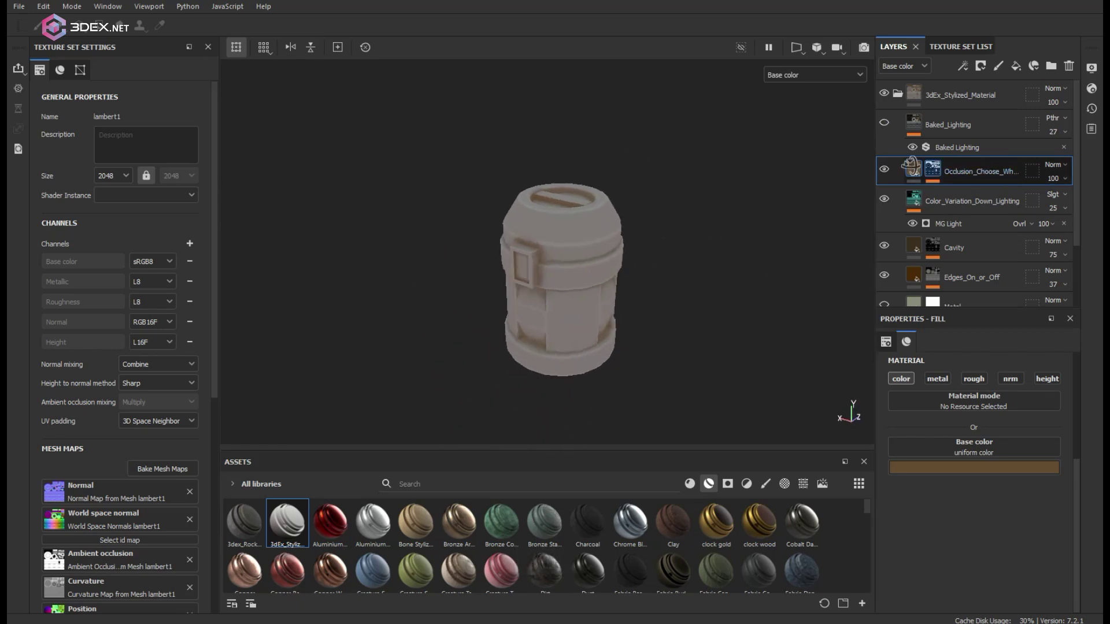
pyautogui.click(884, 123)
pyautogui.click(884, 124)
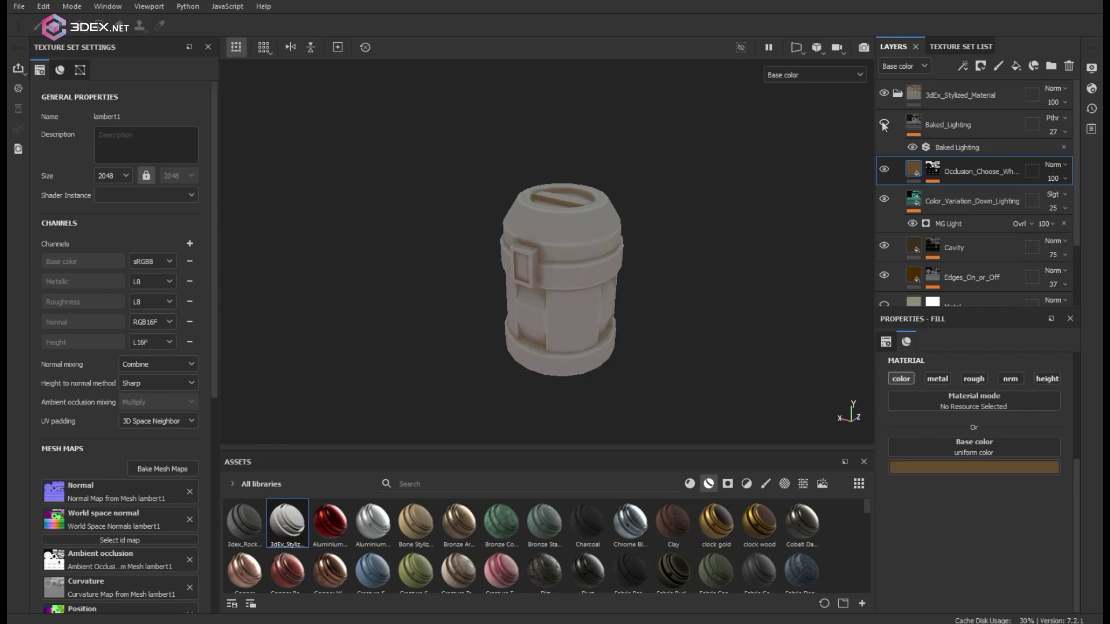
pyautogui.click(884, 123)
pyautogui.press('m')
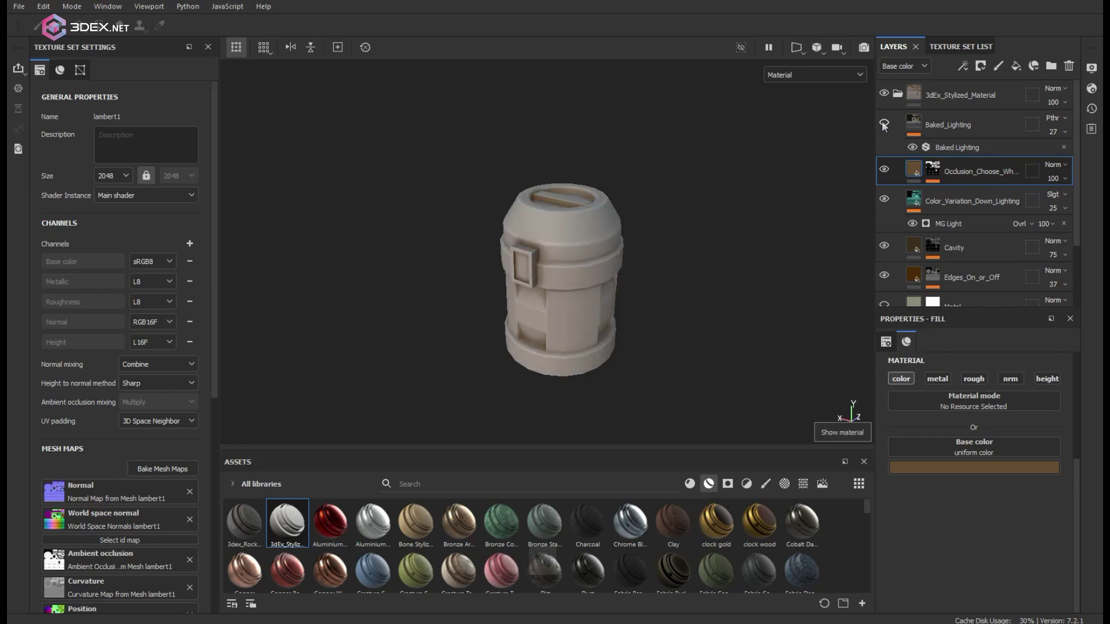
# Inspect the barrel's shading without baked lighting in the material view from several angles, distances and light directions.
pyautogui.keyDown('alt'); pyautogui.moveTo(665, 275); pyautogui.dragTo(560, 266); pyautogui.keyUp('alt')
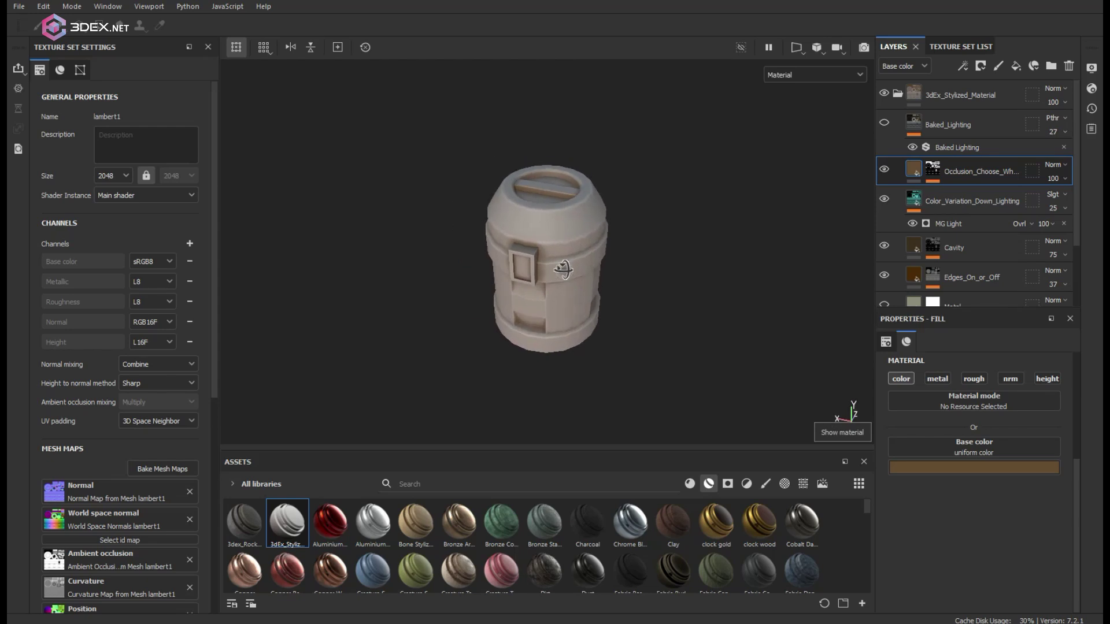
pyautogui.scroll(2, 717, 256)
pyautogui.keyDown('shift'); pyautogui.moveTo(719, 256); pyautogui.dragTo(581, 258, button='right'); pyautogui.keyUp('shift')
pyautogui.keyDown('alt'); pyautogui.moveTo(678, 272); pyautogui.dragTo(423, 268); pyautogui.keyUp('alt')
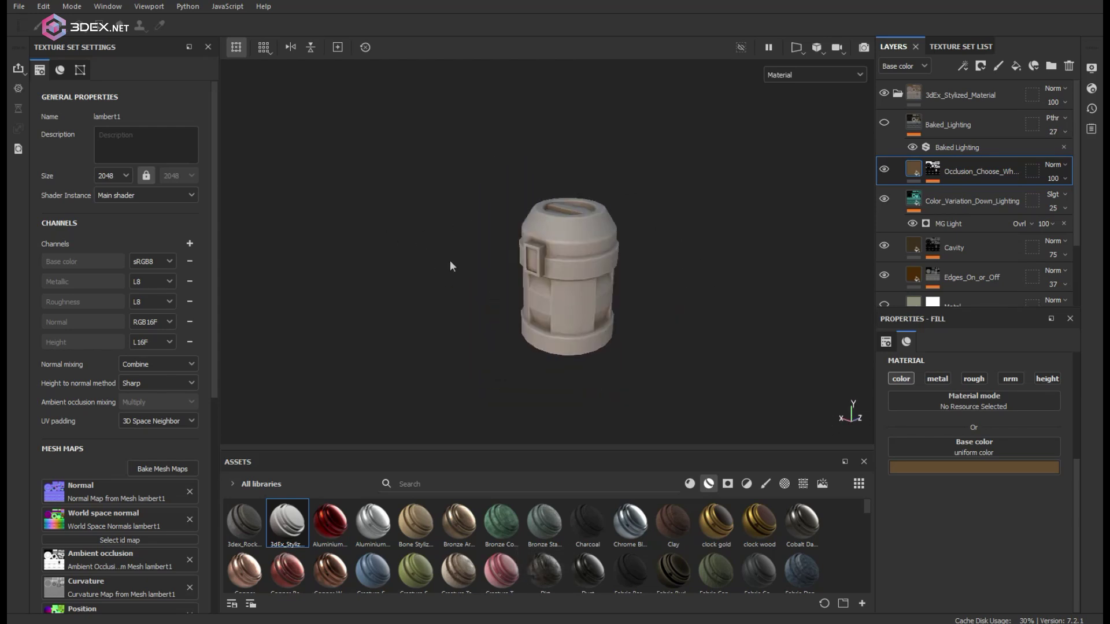
pyautogui.keyDown('alt'); pyautogui.moveTo(451, 265); pyautogui.dragTo(787, 263, button='right'); pyautogui.keyUp('alt')
pyautogui.keyDown('alt'); pyautogui.moveTo(625, 256); pyautogui.dragTo(602, 241, button='middle'); pyautogui.keyUp('alt')
pyautogui.keyDown('alt'); pyautogui.moveTo(602, 241); pyautogui.dragTo(640, 276, button='right'); pyautogui.keyUp('alt')
pyautogui.keyDown('alt'); pyautogui.moveTo(640, 276); pyautogui.dragTo(680, 283); pyautogui.keyUp('alt')
pyautogui.keyDown('alt'); pyautogui.moveTo(679, 283); pyautogui.dragTo(597, 263, button='right'); pyautogui.keyUp('alt')
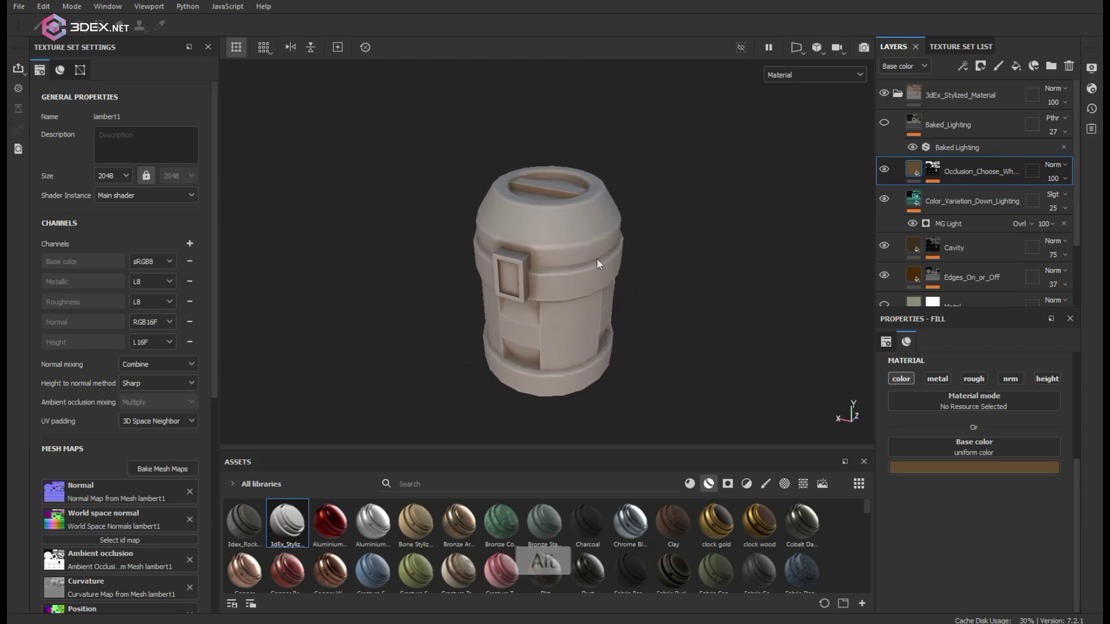
pyautogui.keyDown('alt'); pyautogui.moveTo(597, 263); pyautogui.dragTo(620, 289); pyautogui.keyUp('alt')
pyautogui.keyDown('alt'); pyautogui.moveTo(620, 289); pyautogui.dragTo(614, 263, button='middle'); pyautogui.keyUp('alt')
pyautogui.keyDown('alt'); pyautogui.moveTo(614, 263); pyautogui.dragTo(624, 279); pyautogui.keyUp('alt')
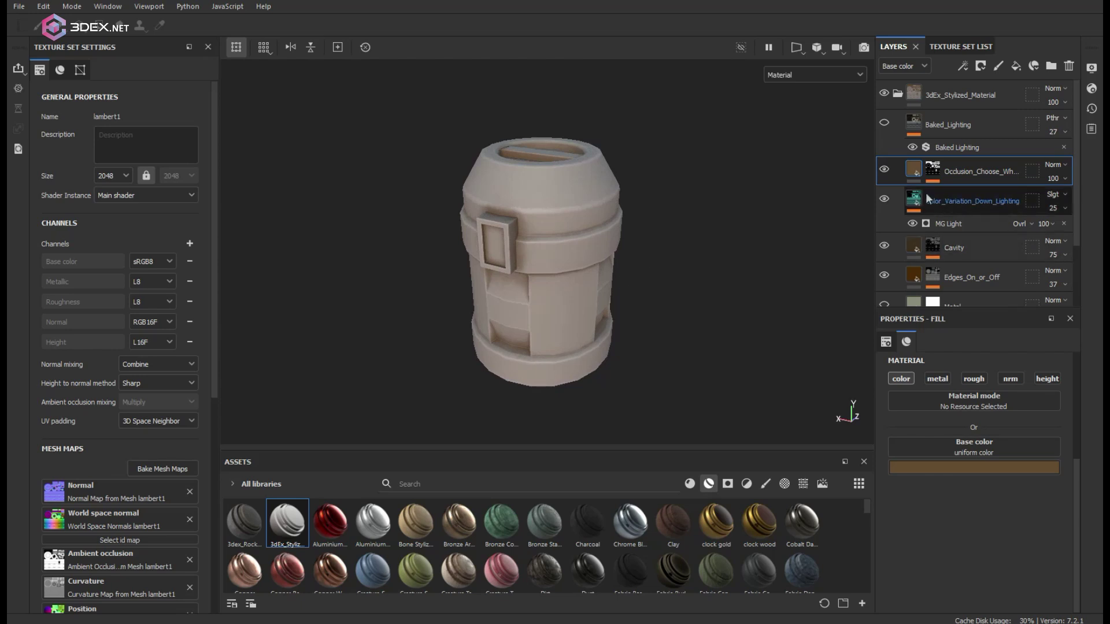
pyautogui.press('alt')
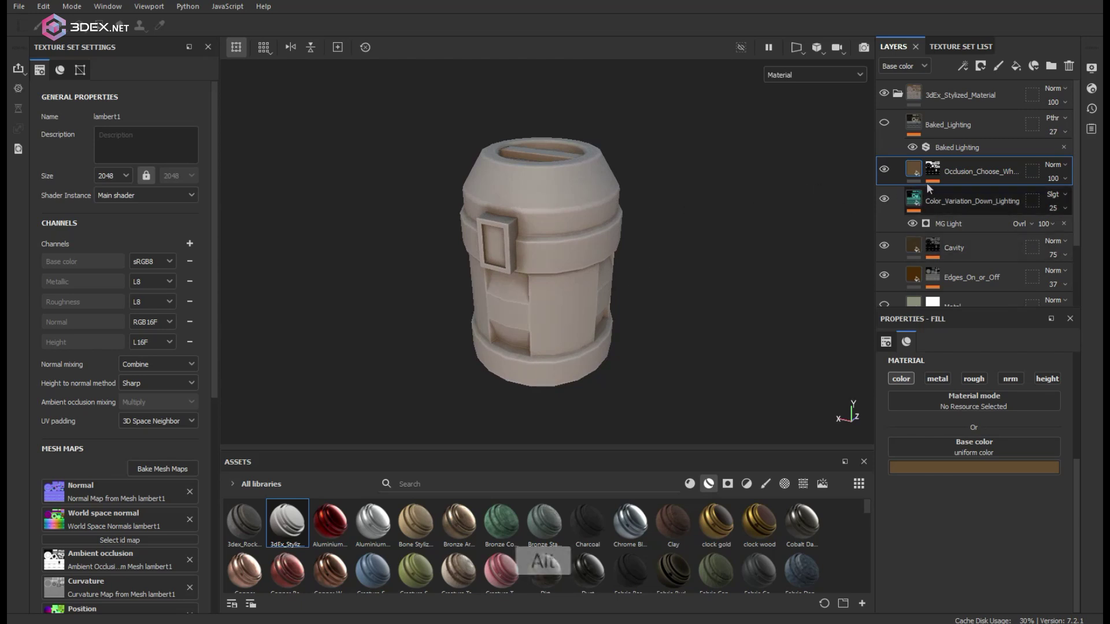
# Fine-tune the brown shade of the occlusion layer's base color.
pyautogui.moveTo(917, 173)
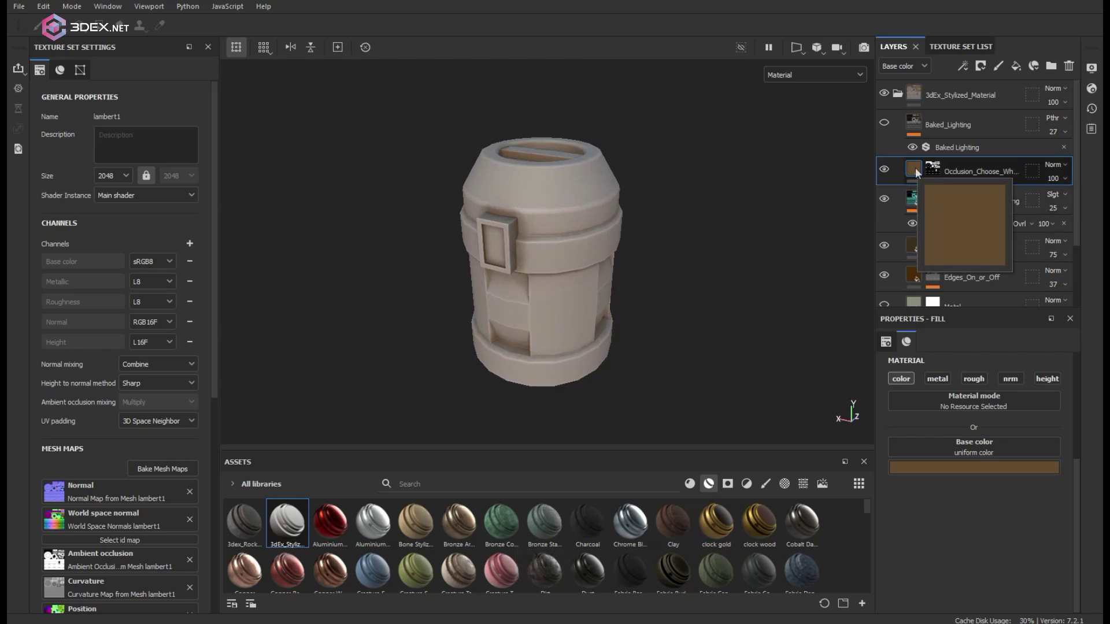
pyautogui.click(960, 466)
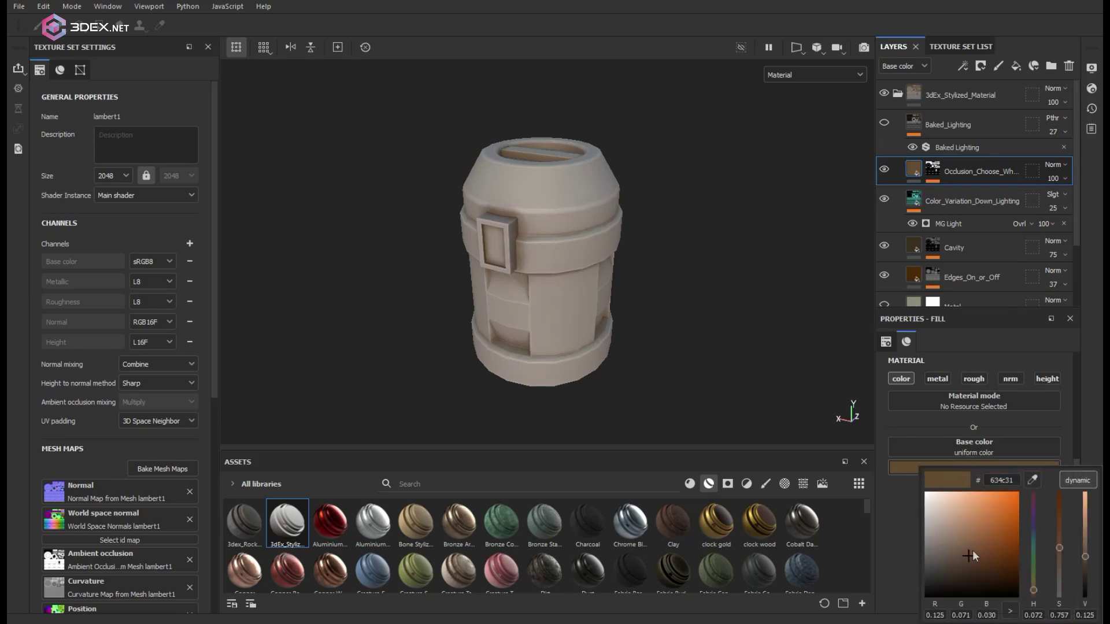
pyautogui.moveTo(973, 552); pyautogui.dragTo(970, 556)
pyautogui.keyDown('alt'); pyautogui.moveTo(684, 309); pyautogui.dragTo(689, 311, button='right'); pyautogui.keyUp('alt')
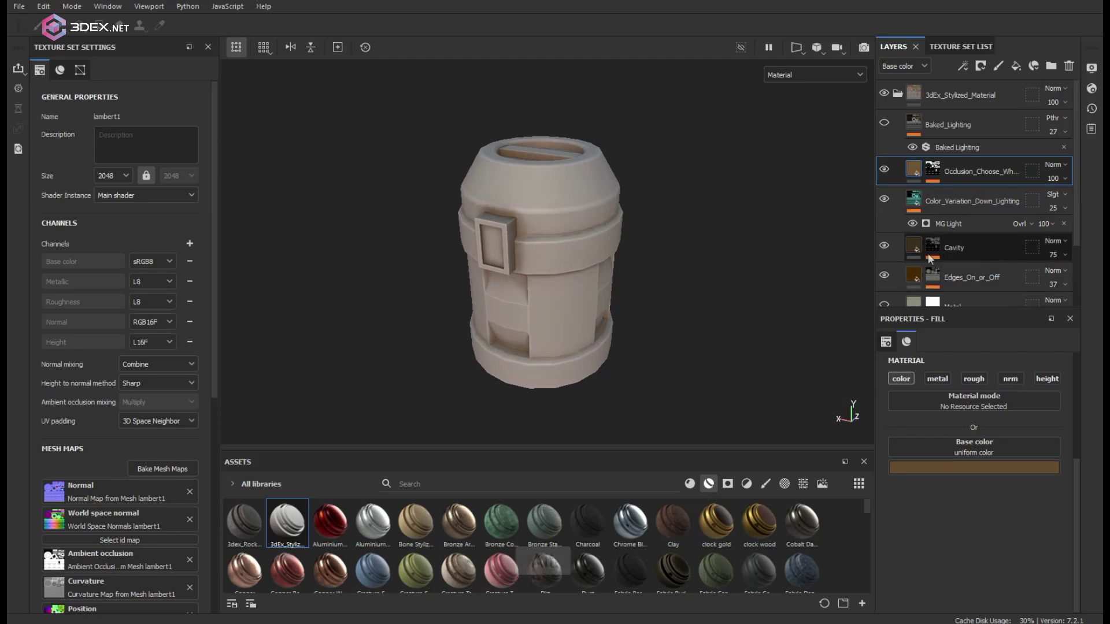
# Check the Cavity layer's effect by toggling its visibility and set its MG Mask Editor's Global Balance to 0.29.
pyautogui.click(887, 244)
pyautogui.click(886, 245)
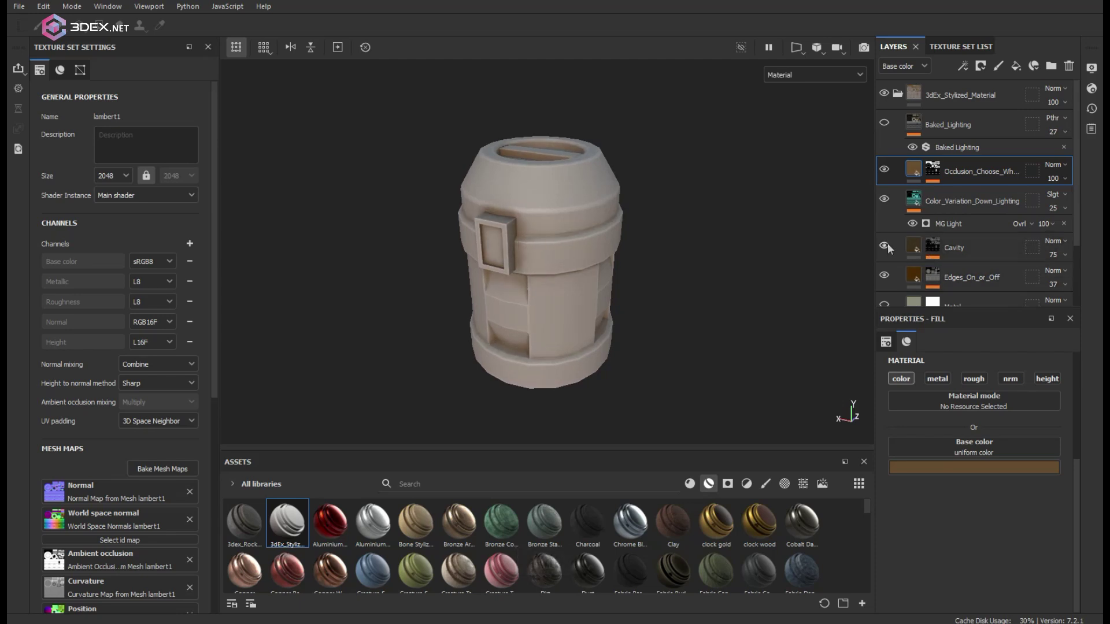
pyautogui.click(917, 248)
pyautogui.click(934, 246)
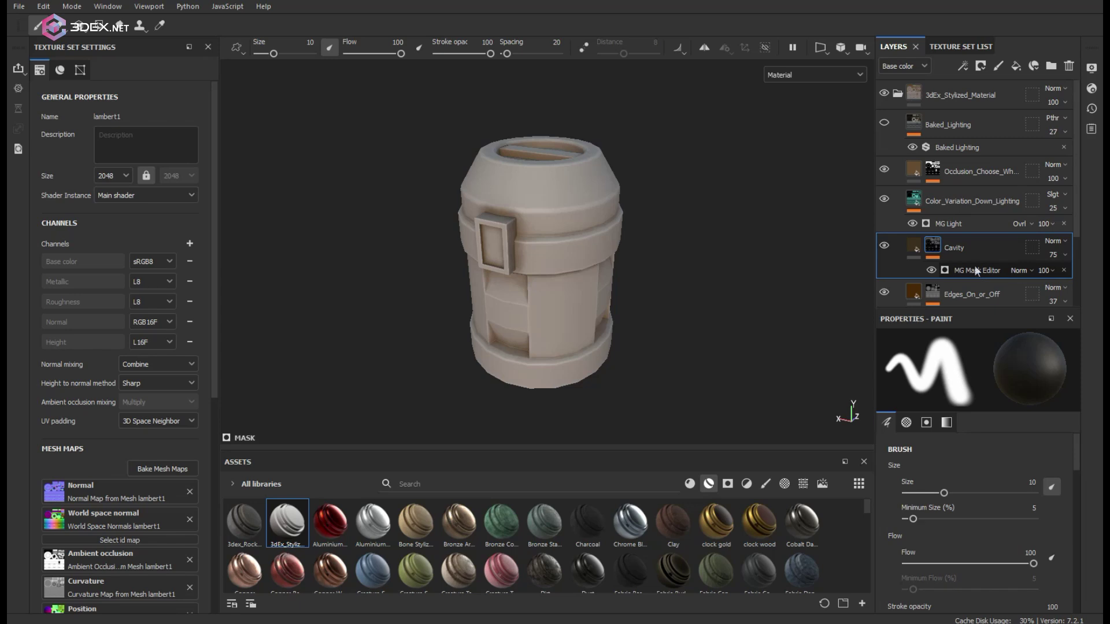
pyautogui.click(974, 265)
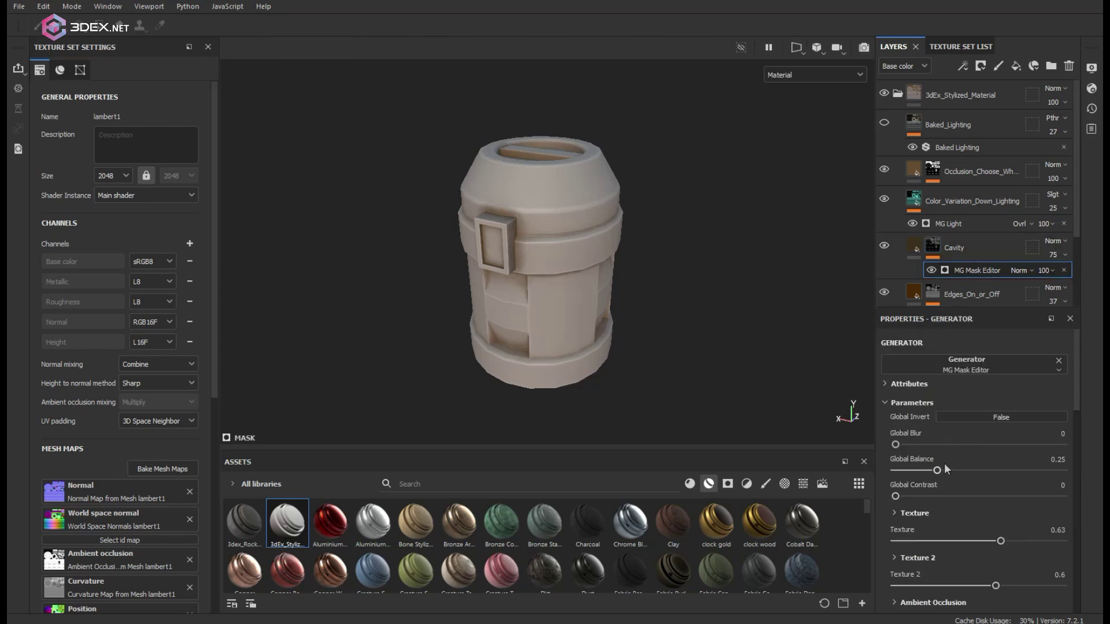
pyautogui.click(959, 471)
pyautogui.moveTo(963, 470); pyautogui.dragTo(928, 469)
pyautogui.keyDown('alt'); pyautogui.moveTo(635, 306); pyautogui.dragTo(614, 280); pyautogui.keyUp('alt')
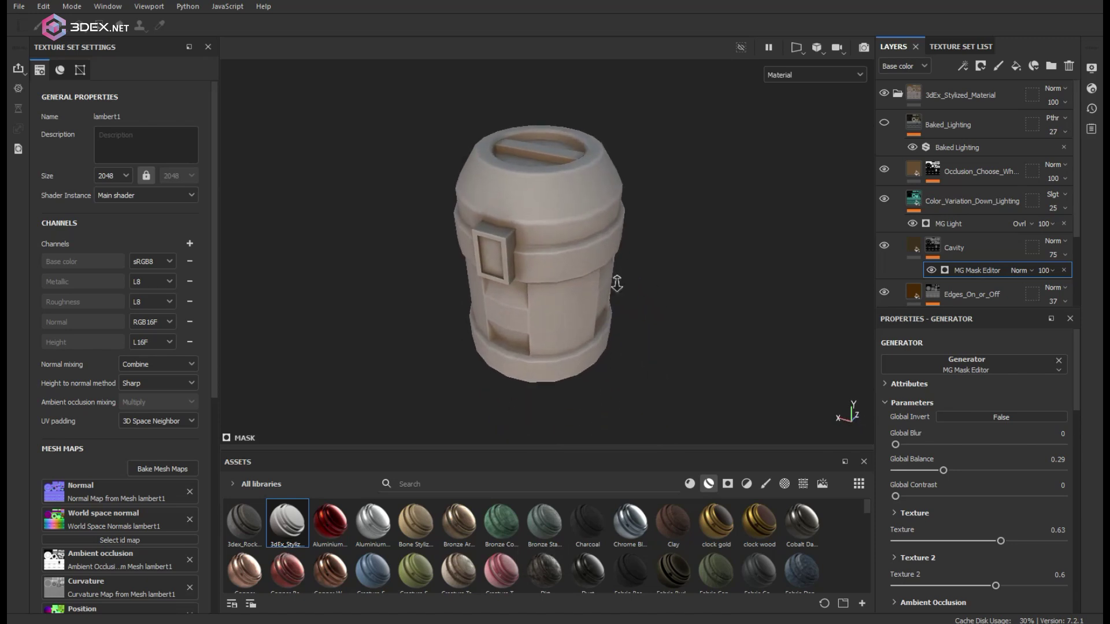
# Lighten the Cavity layer's base color to the brown 624d2d and check the barrel's recesses.
pyautogui.click(912, 245)
pyautogui.click(969, 465)
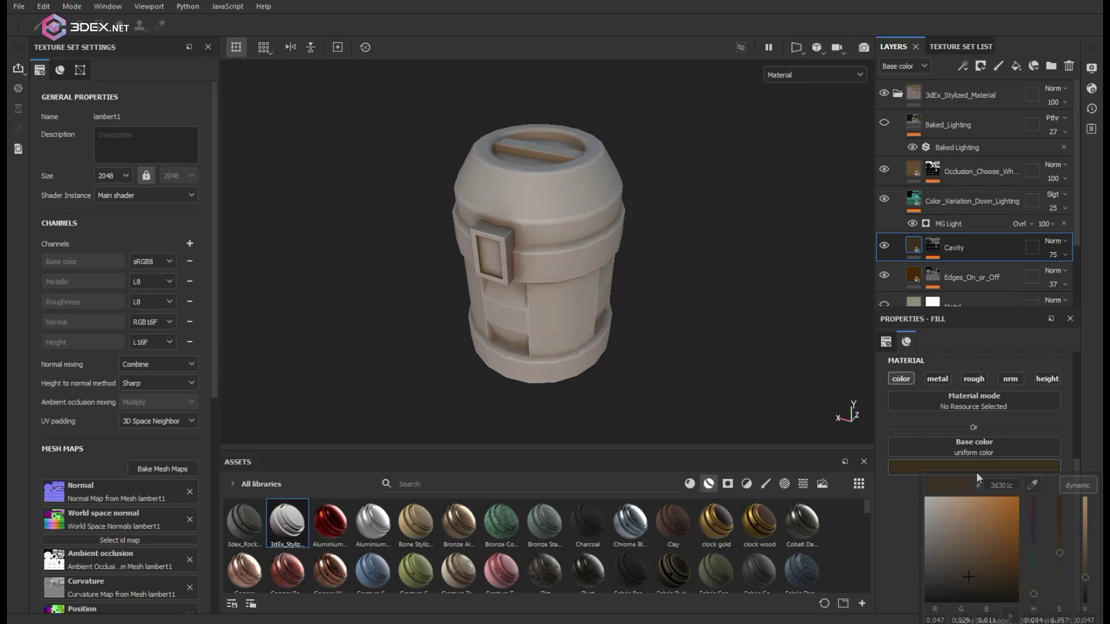
pyautogui.click(982, 557)
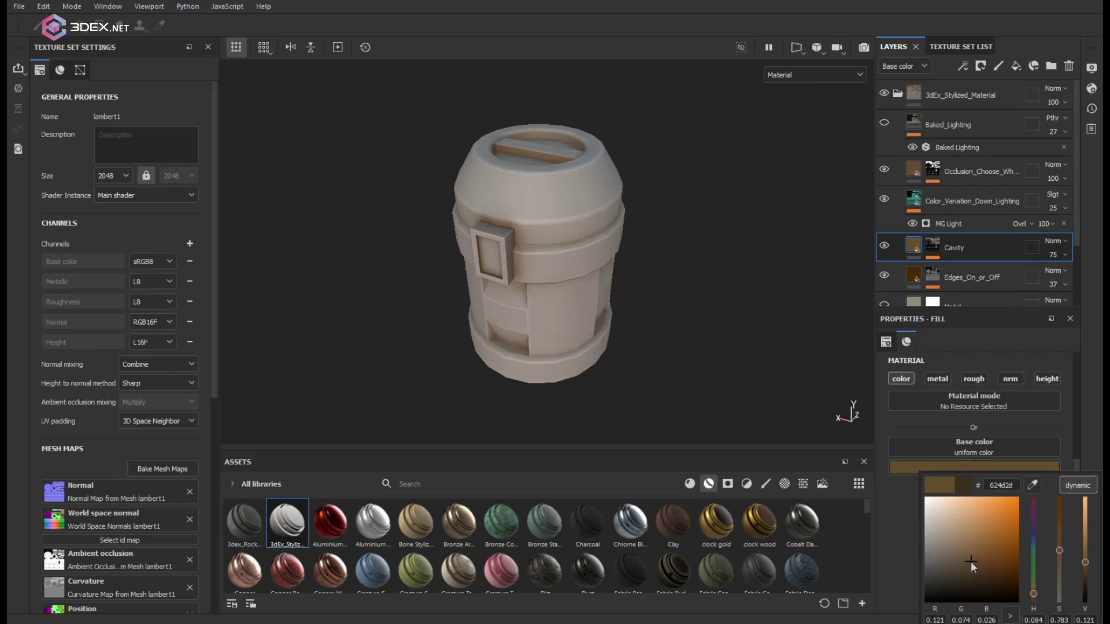
pyautogui.keyDown('alt'); pyautogui.moveTo(564, 283); pyautogui.dragTo(527, 298); pyautogui.keyUp('alt')
pyautogui.keyDown('alt'); pyautogui.moveTo(528, 296); pyautogui.dragTo(576, 271, button='right'); pyautogui.keyUp('alt')
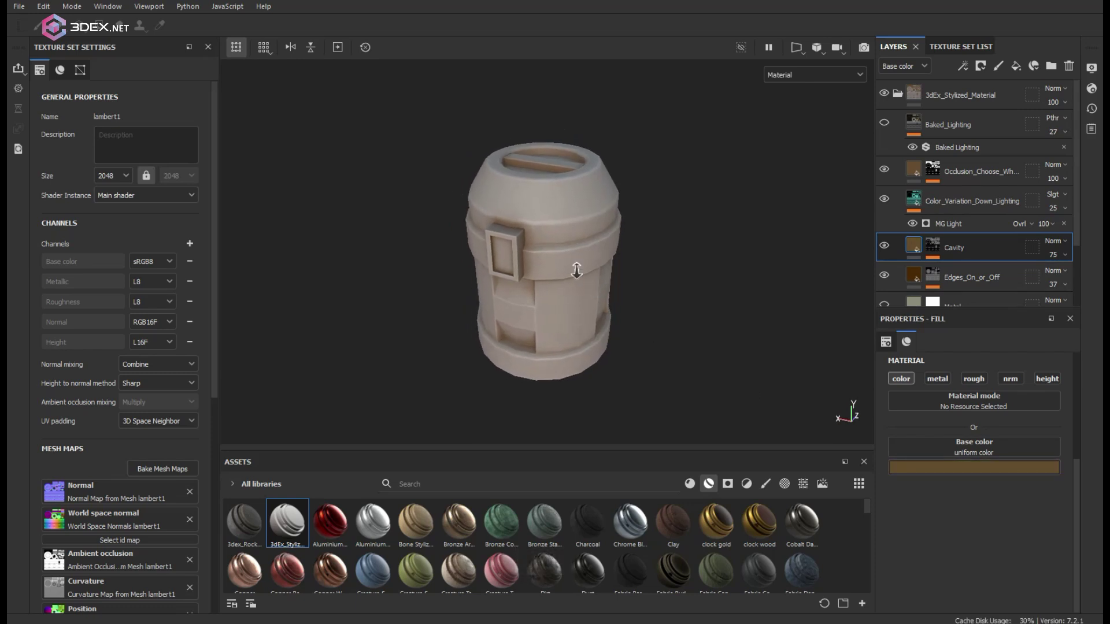
pyautogui.keyDown('alt'); pyautogui.moveTo(674, 270); pyautogui.dragTo(627, 246, button='right'); pyautogui.keyUp('alt')
pyautogui.keyDown('alt'); pyautogui.moveTo(627, 246); pyautogui.dragTo(510, 241); pyautogui.keyUp('alt')
pyautogui.keyDown('alt'); pyautogui.moveTo(510, 240); pyautogui.dragTo(625, 260, button='right'); pyautogui.keyUp('alt')
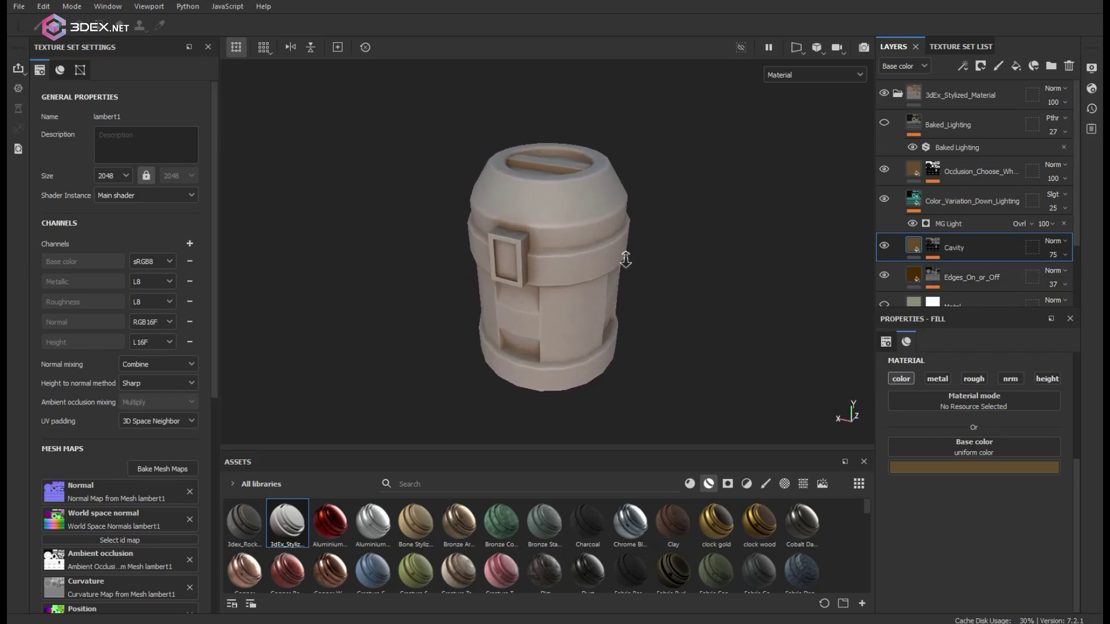
# Duplicate the Base_Color layer and darken the copy's base color to a neutral dark grey.
pyautogui.scroll(-3, 976, 243)
pyautogui.click(977, 245)
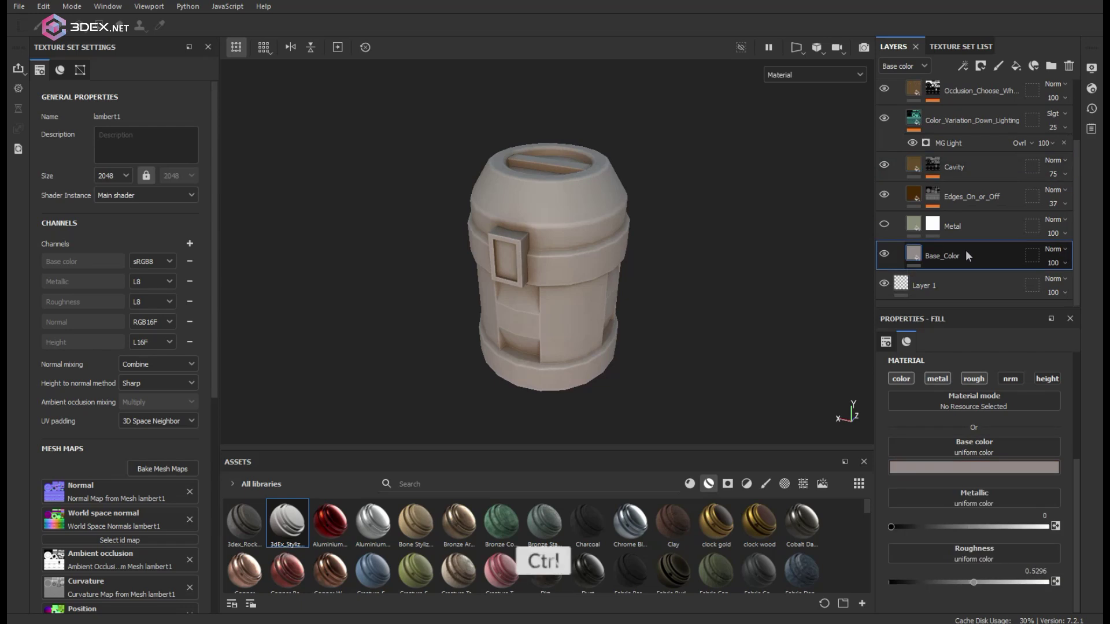
pyautogui.hotkey('ctrl', 'd')
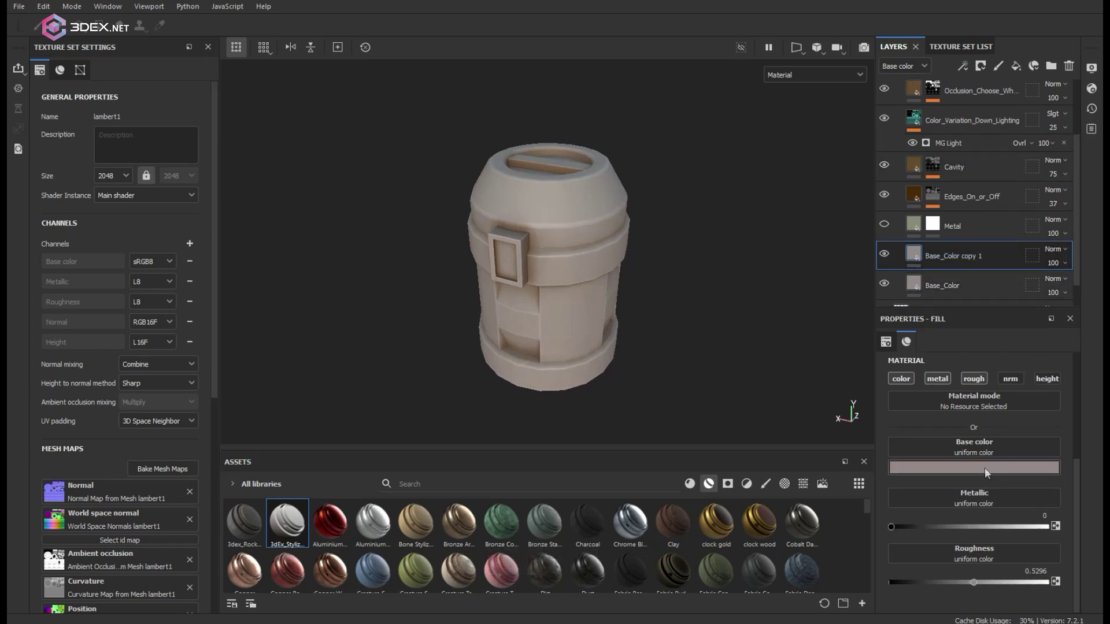
pyautogui.click(984, 467)
pyautogui.click(930, 554)
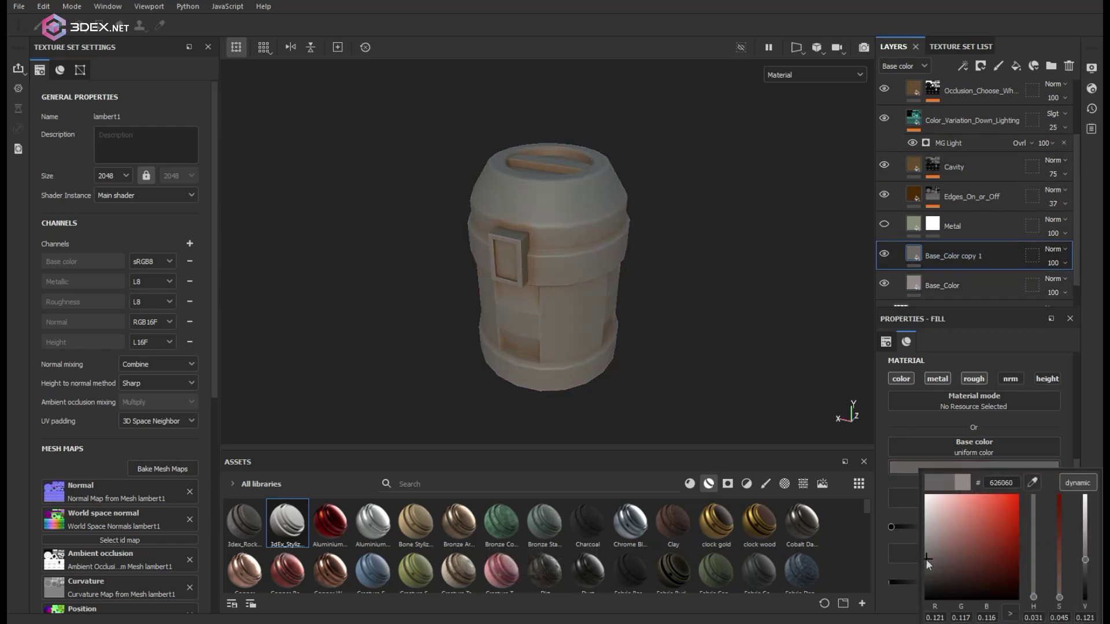
# Add a black mask to Base_Color copy 1 and reveal the box on the barrel's front using Polygon Fill in mesh mode.
pyautogui.rightClick(915, 278)
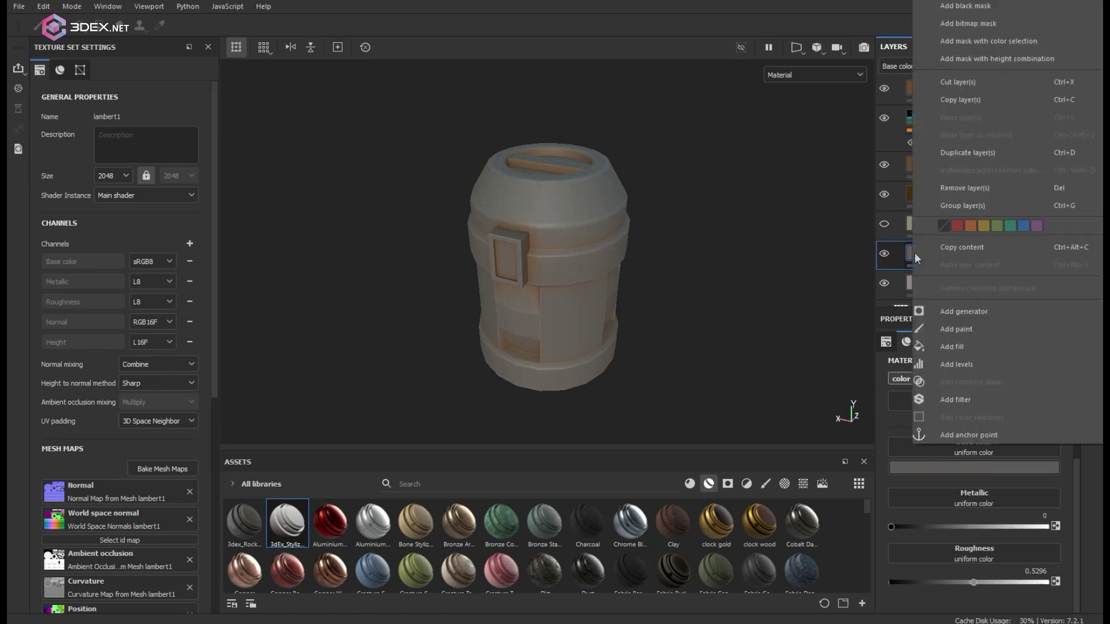
pyautogui.click(983, 8)
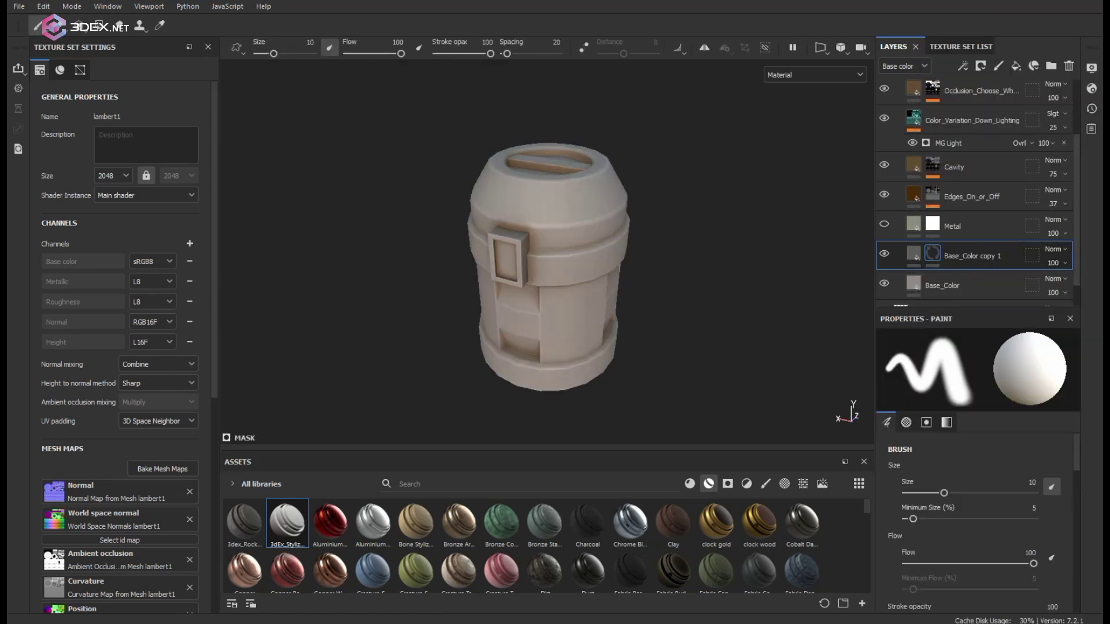
pyautogui.click(96, 27)
pyautogui.click(962, 343)
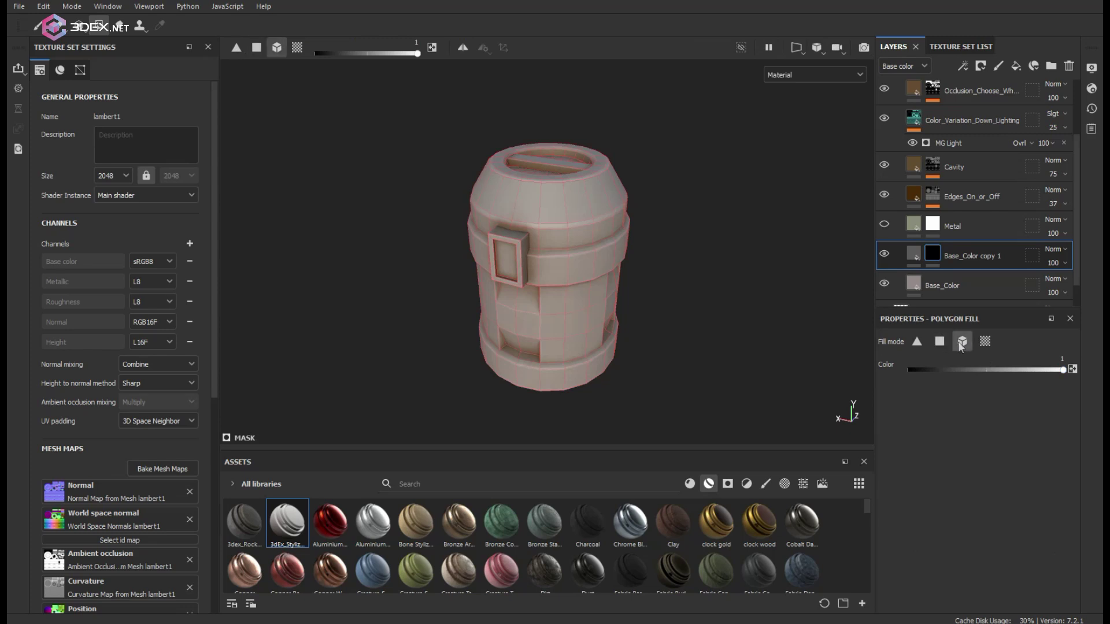
pyautogui.keyDown('alt'); pyautogui.moveTo(554, 271); pyautogui.dragTo(1018, 357); pyautogui.keyUp('alt')
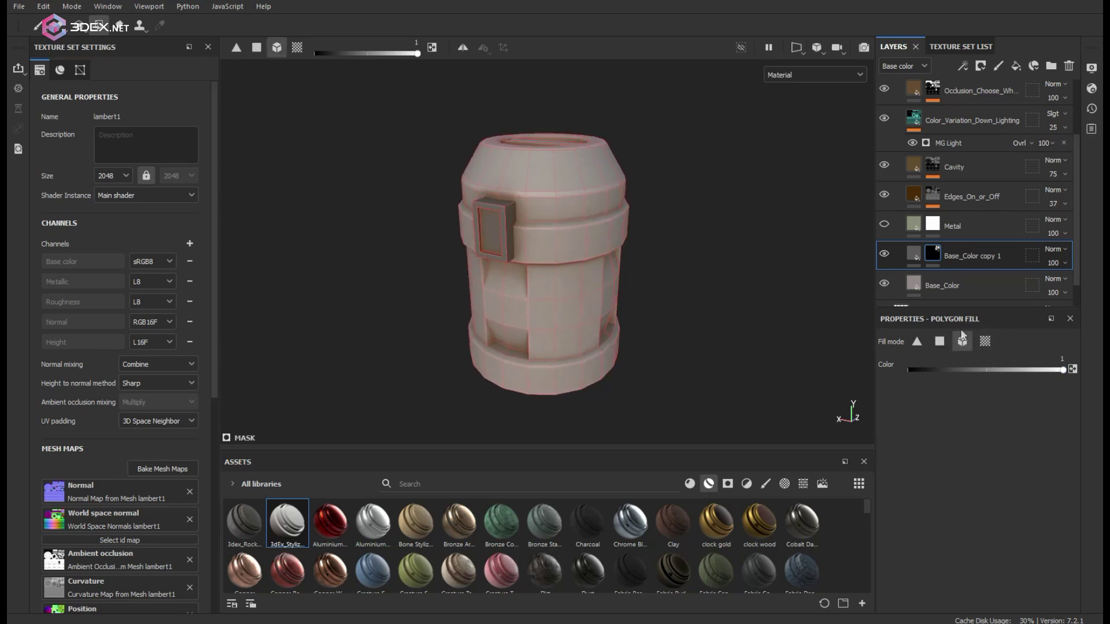
# Switch Polygon Fill to quad mode and fill the first faces of the barrel's bottom band in the mask.
pyautogui.click(939, 342)
pyautogui.keyDown('alt'); pyautogui.moveTo(549, 350); pyautogui.dragTo(610, 333); pyautogui.keyUp('alt')
pyautogui.keyDown('alt'); pyautogui.moveTo(611, 333); pyautogui.dragTo(641, 278, button='middle'); pyautogui.keyUp('alt')
pyautogui.keyDown('alt'); pyautogui.moveTo(642, 278); pyautogui.dragTo(563, 316, button='right'); pyautogui.keyUp('alt')
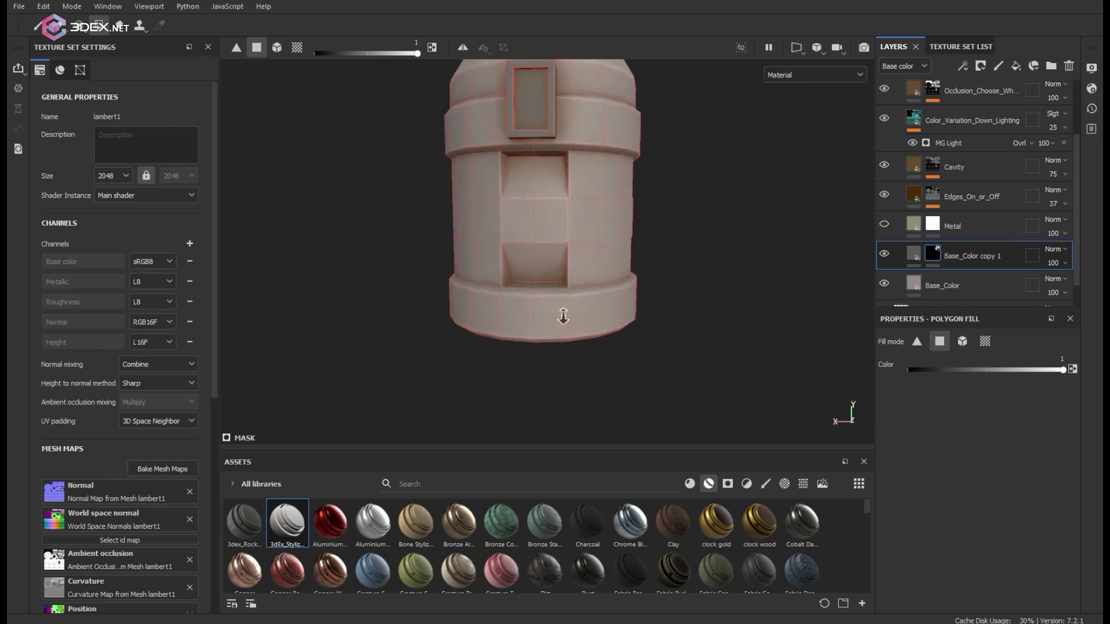
pyautogui.keyDown('alt'); pyautogui.moveTo(617, 301); pyautogui.dragTo(807, 84); pyautogui.keyUp('alt')
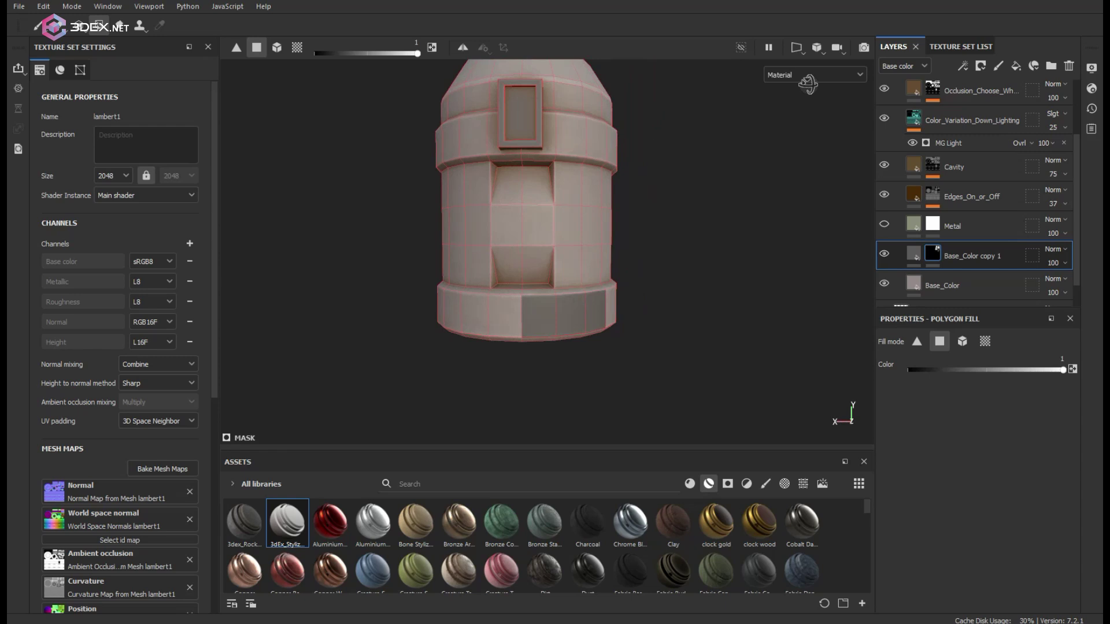
# Show the 3D and UV views together, enlarge the UV view and fill the whole bottom band in the mask.
pyautogui.click(804, 51)
pyautogui.click(809, 70)
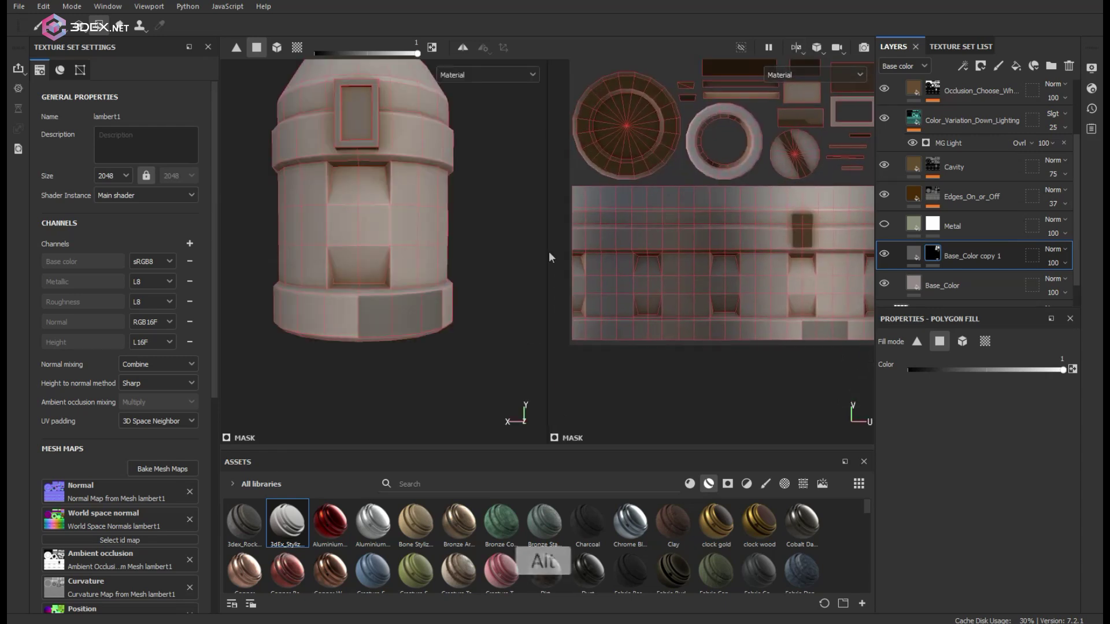
pyautogui.moveTo(546, 244); pyautogui.dragTo(317, 246)
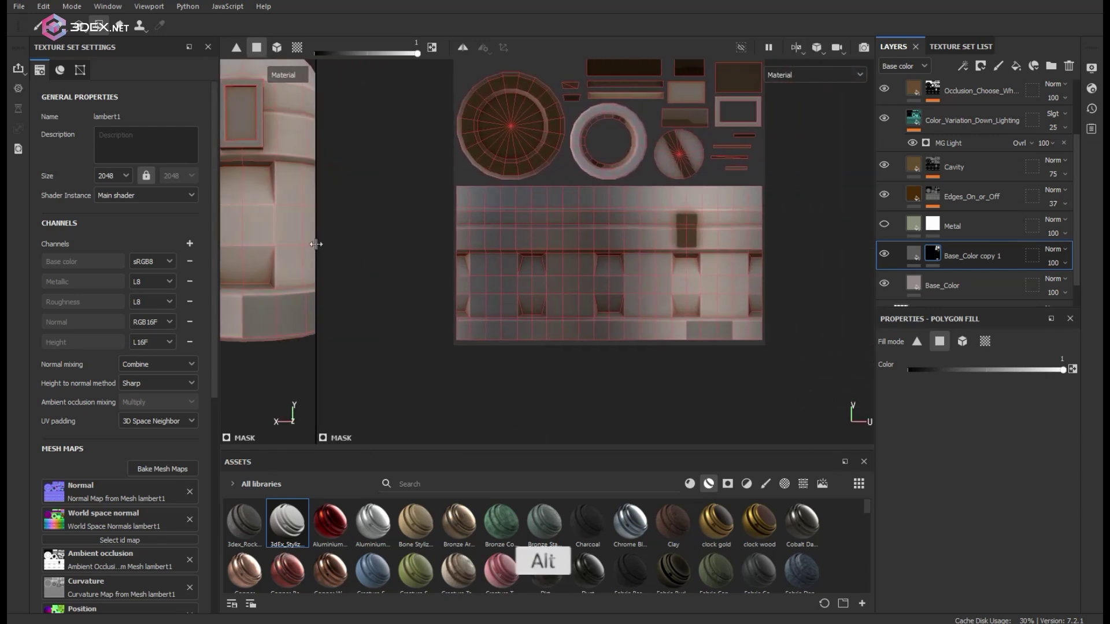
pyautogui.moveTo(471, 323); pyautogui.dragTo(766, 336)
# Switch the fill to black and remove the excess faces above the bottom band from the mask, including those around the recesses.
pyautogui.press('x')
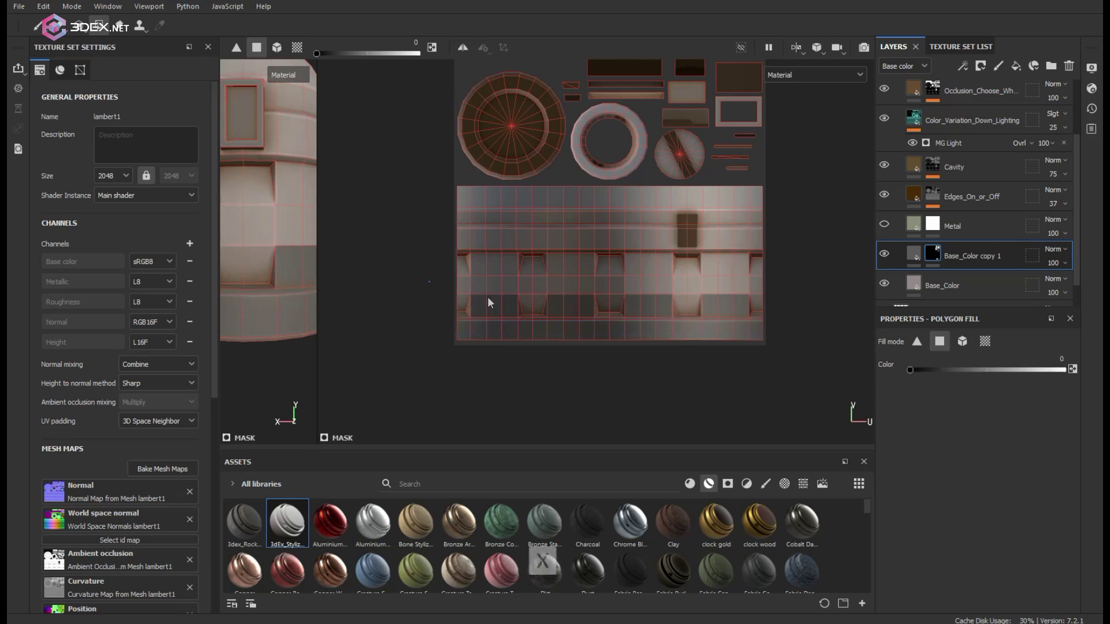
pyautogui.moveTo(488, 298); pyautogui.dragTo(776, 298)
pyautogui.keyDown('alt'); pyautogui.moveTo(286, 292); pyautogui.dragTo(259, 334); pyautogui.keyUp('alt')
pyautogui.scroll(4, 549, 298)
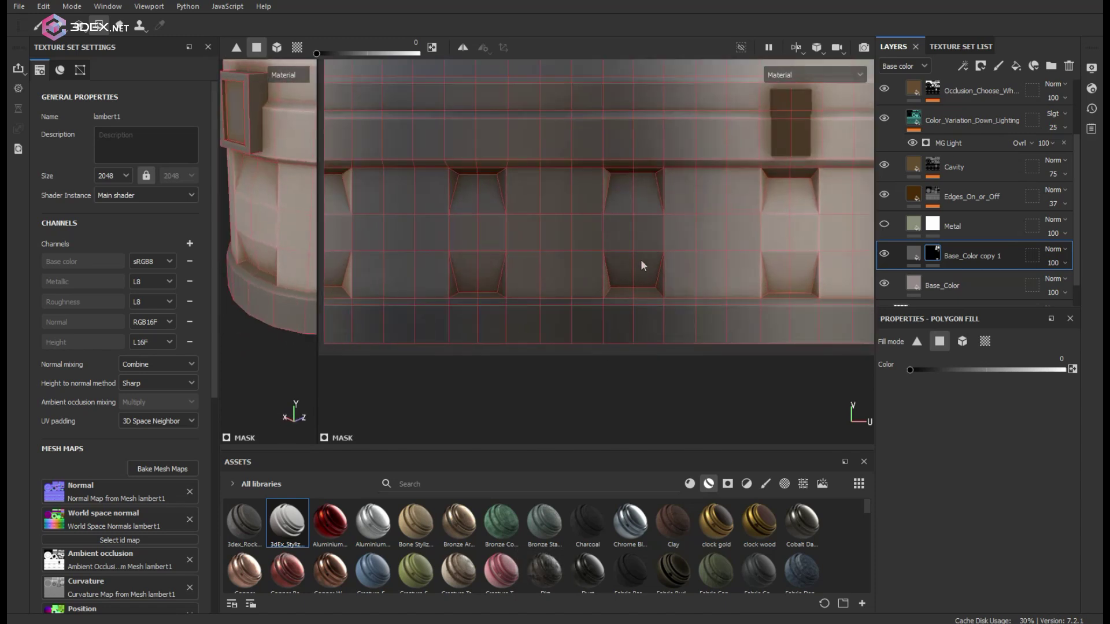
pyautogui.moveTo(562, 270); pyautogui.dragTo(844, 295)
pyautogui.keyDown('alt'); pyautogui.moveTo(691, 296); pyautogui.dragTo(442, 299, button='middle'); pyautogui.keyUp('alt')
pyautogui.scroll(3, 660, 298)
pyautogui.moveTo(639, 291); pyautogui.dragTo(731, 311)
pyautogui.moveTo(341, 317)
pyautogui.keyDown('alt'); pyautogui.mouseDown(button='middle')
pyautogui.moveTo(513, 293)
pyautogui.moveTo(730, 318)
pyautogui.mouseUp(button='middle'); pyautogui.keyUp('alt')
pyautogui.moveTo(553, 299); pyautogui.dragTo(643, 316)
pyautogui.moveTo(474, 298)
pyautogui.keyDown('alt'); pyautogui.mouseDown(button='middle')
pyautogui.moveTo(781, 313)
pyautogui.moveTo(822, 301)
pyautogui.mouseUp(button='middle'); pyautogui.keyUp('alt')
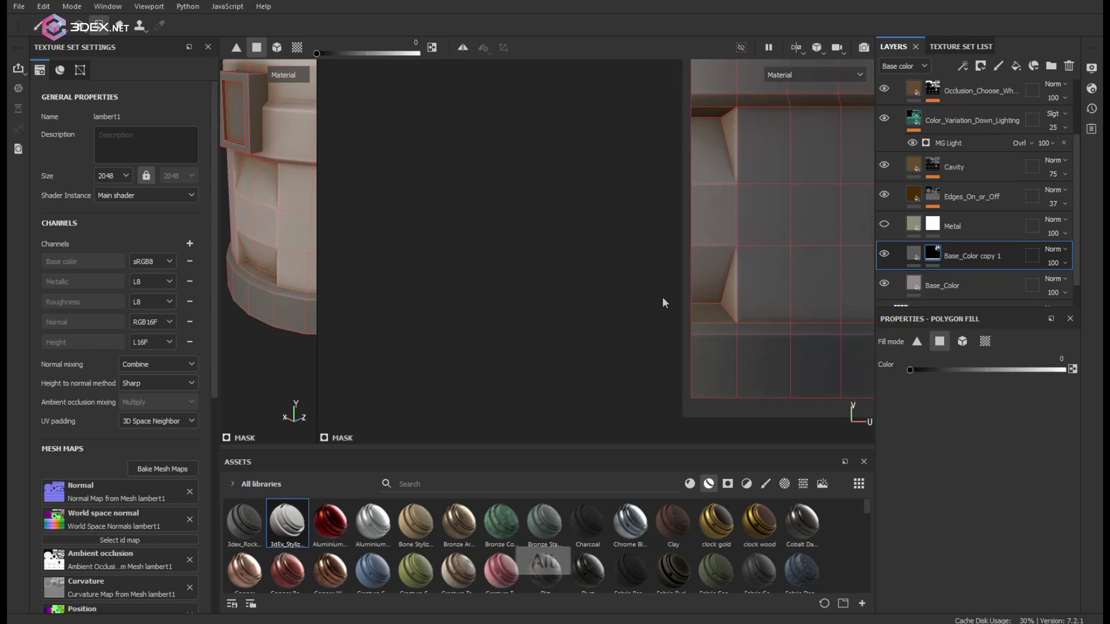
pyautogui.moveTo(661, 295); pyautogui.dragTo(710, 312)
# Switch the fill to white and fill the band around the barrel's middle across its full UV width in the mask.
pyautogui.scroll(-3, 744, 274)
pyautogui.keyDown('alt'); pyautogui.moveTo(710, 245); pyautogui.dragTo(541, 303, button='middle'); pyautogui.keyUp('alt')
pyautogui.keyDown('alt'); pyautogui.moveTo(497, 315); pyautogui.dragTo(446, 241, button='right'); pyautogui.keyUp('alt')
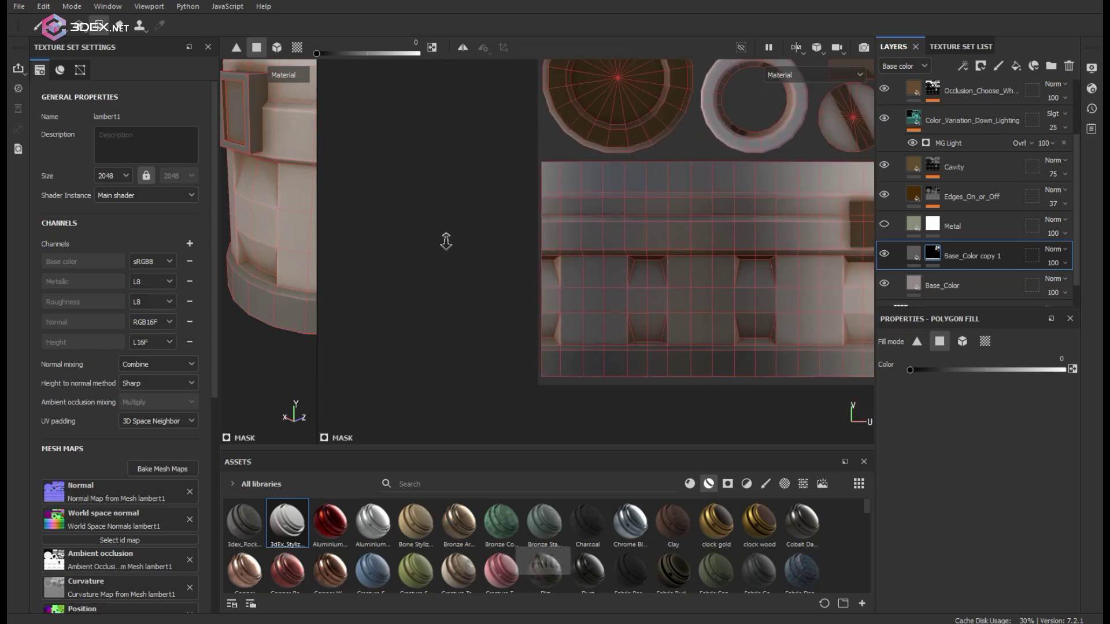
pyautogui.keyDown('alt'); pyautogui.moveTo(272, 243); pyautogui.dragTo(225, 247, button='middle'); pyautogui.keyUp('alt')
pyautogui.keyDown('alt'); pyautogui.moveTo(254, 253); pyautogui.dragTo(244, 207, button='right'); pyautogui.keyUp('alt')
pyautogui.keyDown('alt'); pyautogui.moveTo(244, 207); pyautogui.dragTo(453, 212); pyautogui.keyUp('alt')
pyautogui.keyDown('alt'); pyautogui.moveTo(618, 219); pyautogui.dragTo(548, 234, button='middle'); pyautogui.keyUp('alt')
pyautogui.scroll(1, 601, 237)
pyautogui.keyDown('alt'); pyautogui.moveTo(638, 243); pyautogui.dragTo(564, 245, button='middle'); pyautogui.keyUp('alt')
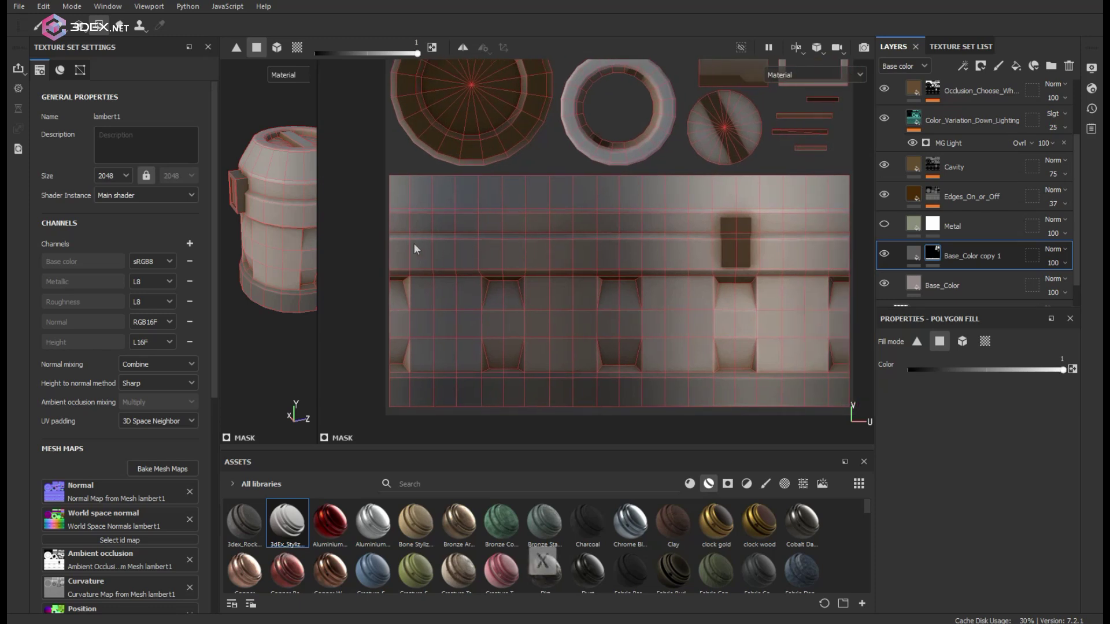
pyautogui.moveTo(376, 246); pyautogui.dragTo(851, 249)
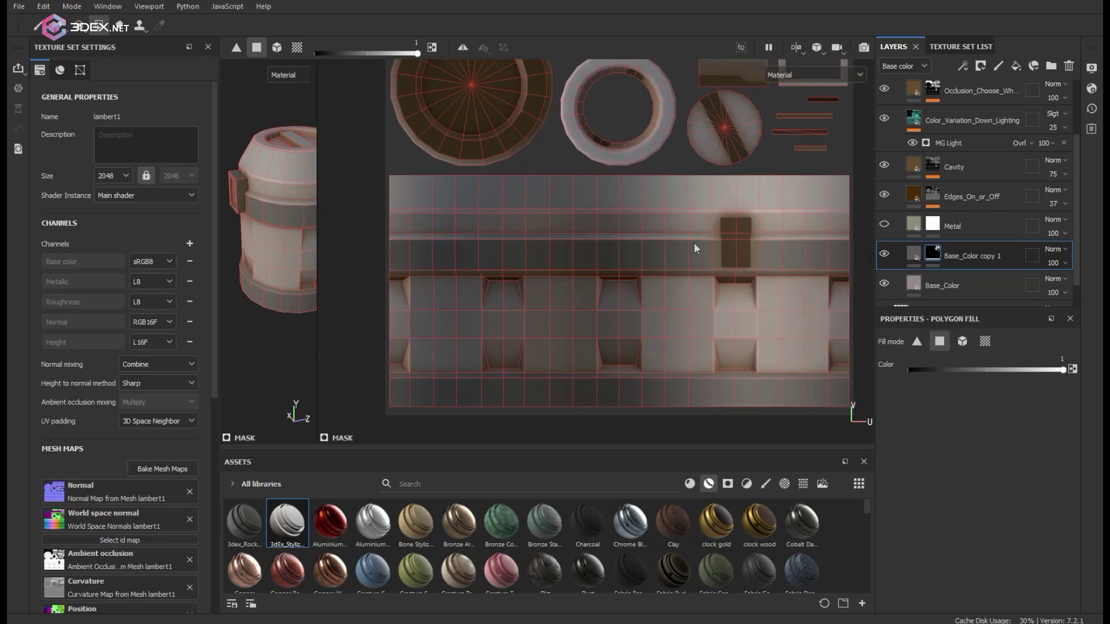
pyautogui.moveTo(382, 239); pyautogui.dragTo(715, 249)
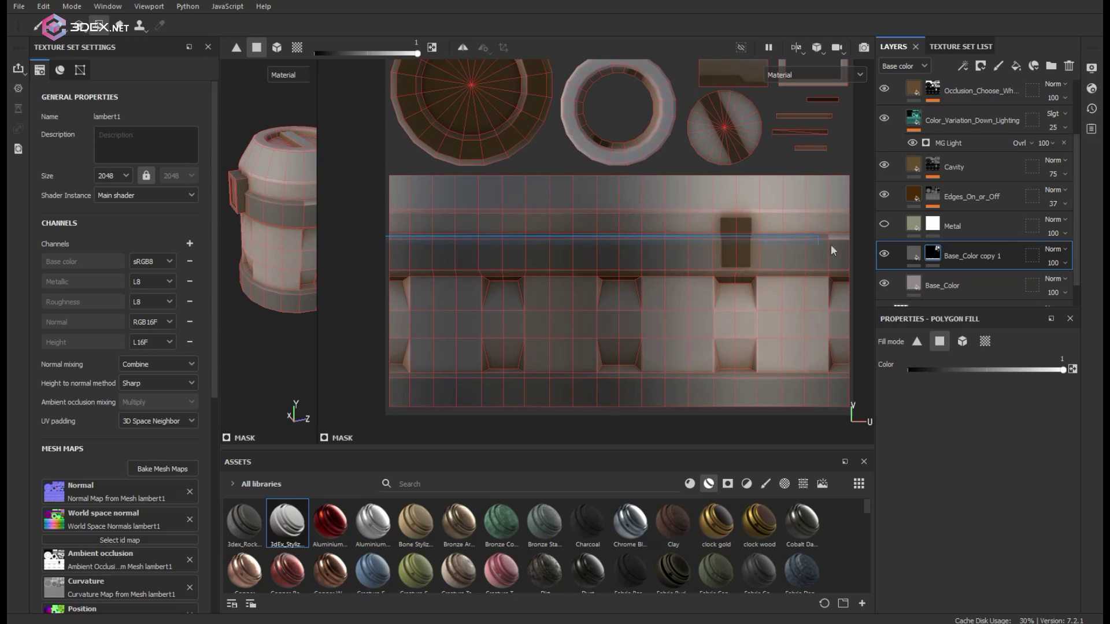
pyautogui.moveTo(836, 247); pyautogui.dragTo(842, 248)
pyautogui.keyDown('alt'); pyautogui.moveTo(842, 248); pyautogui.dragTo(822, 248, button='middle'); pyautogui.keyUp('alt')
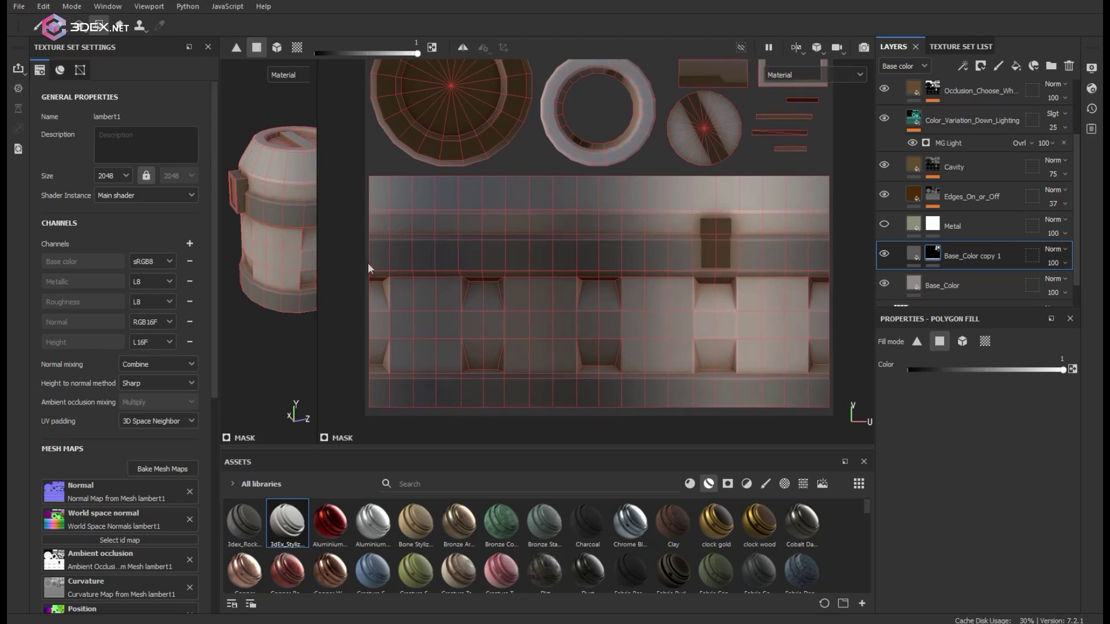
pyautogui.moveTo(674, 260); pyautogui.dragTo(826, 274)
# Set the fill to black and examine the masked bands on the UV layout close up and in the base color channel.
pyautogui.keyDown('alt'); pyautogui.moveTo(617, 279); pyautogui.dragTo(727, 284, button='middle'); pyautogui.keyUp('alt')
pyautogui.scroll(5, 580, 291)
pyautogui.press('x')
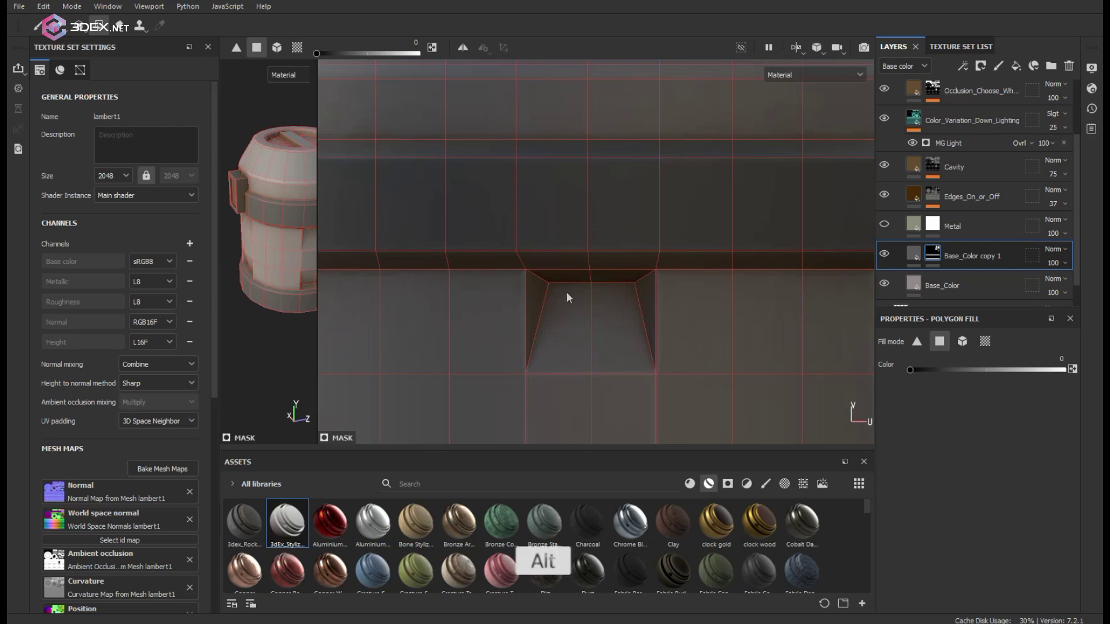
pyautogui.scroll(-2, 675, 294)
pyautogui.scroll(-4, 653, 272)
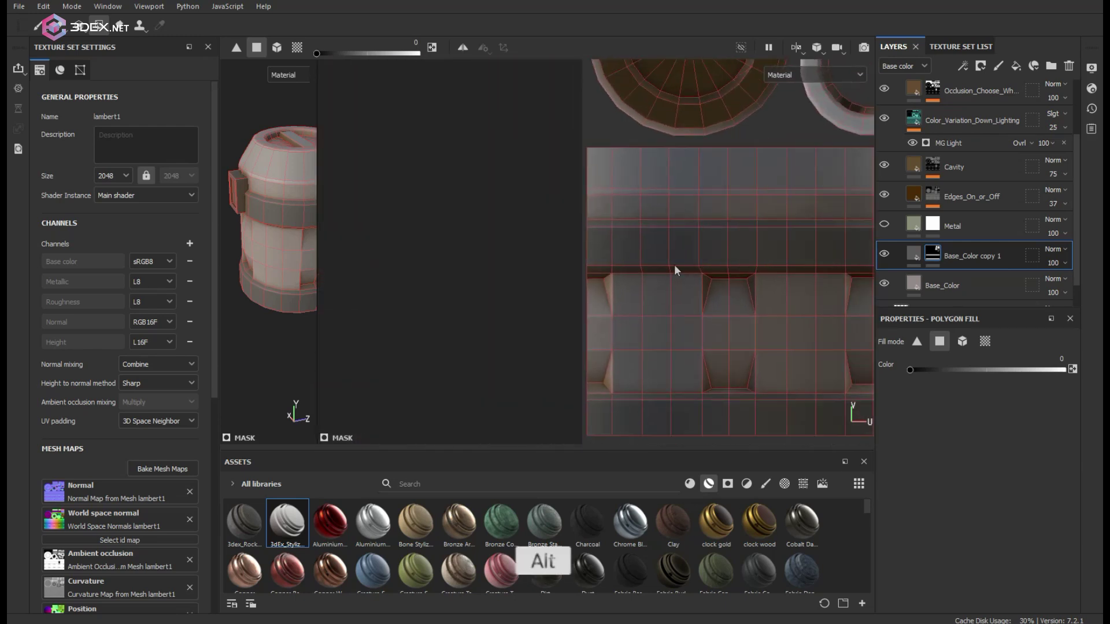
pyautogui.scroll(-2, 675, 265)
pyautogui.press('c')
pyautogui.moveTo(626, 234)
pyautogui.keyDown('alt'); pyautogui.mouseDown(button='middle')
pyautogui.moveTo(574, 250)
pyautogui.moveTo(617, 245)
pyautogui.mouseUp(button='middle'); pyautogui.keyUp('alt')
pyautogui.keyDown('alt'); pyautogui.moveTo(618, 245); pyautogui.dragTo(418, 179, button='right'); pyautogui.keyUp('alt')
pyautogui.keyDown('alt'); pyautogui.moveTo(658, 170); pyautogui.dragTo(567, 223, button='middle'); pyautogui.keyUp('alt')
pyautogui.keyDown('alt'); pyautogui.moveTo(567, 223); pyautogui.dragTo(550, 216, button='right'); pyautogui.keyUp('alt')
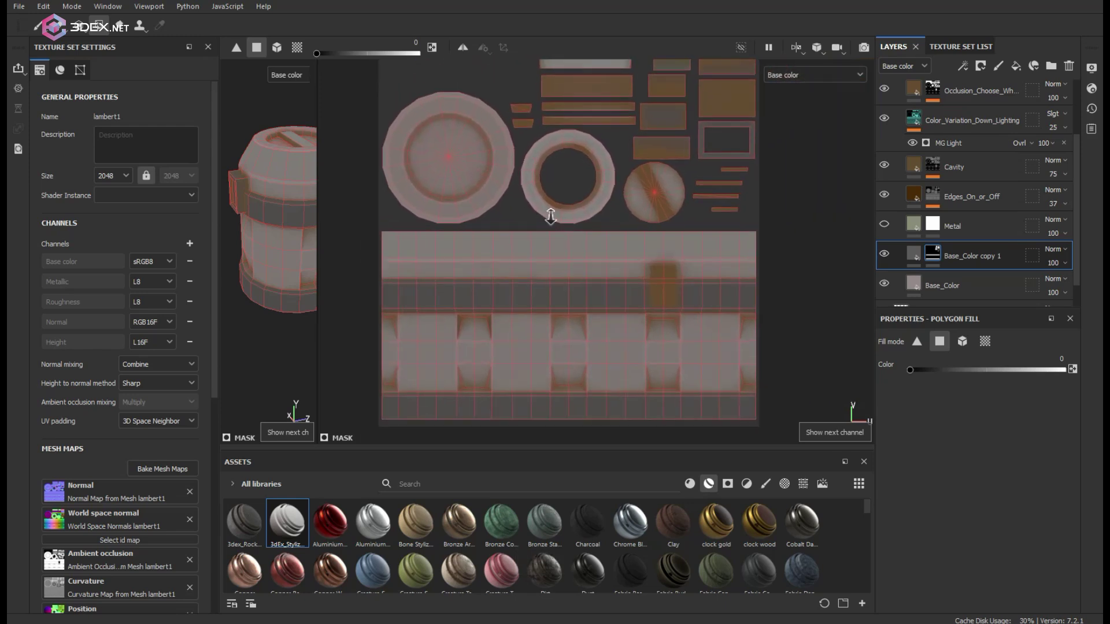
# Enlarge the 3D view, examine the bottom band and underside in base color, and return to the material view.
pyautogui.moveTo(322, 203); pyautogui.dragTo(595, 226)
pyautogui.keyDown('alt'); pyautogui.moveTo(425, 236); pyautogui.dragTo(528, 144); pyautogui.keyUp('alt')
pyautogui.keyDown('alt'); pyautogui.moveTo(355, 256); pyautogui.dragTo(445, 277); pyautogui.keyUp('alt')
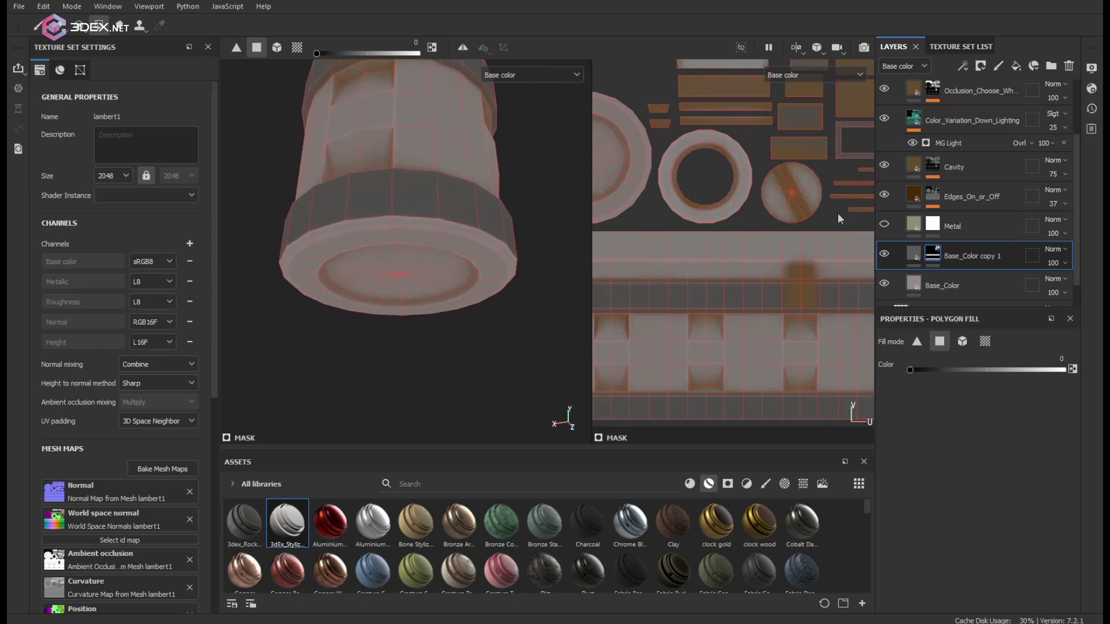
pyautogui.scroll(4, 436, 226)
pyautogui.keyDown('alt'); pyautogui.moveTo(354, 253); pyautogui.dragTo(346, 257); pyautogui.keyUp('alt')
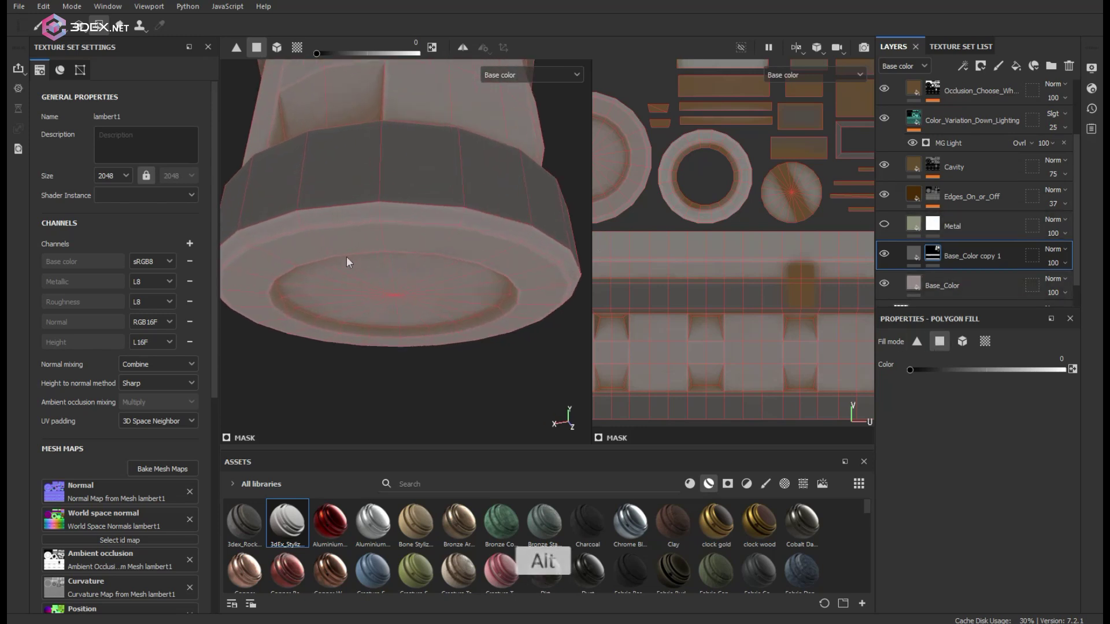
pyautogui.moveTo(430, 206)
pyautogui.keyDown('alt'); pyautogui.mouseDown()
pyautogui.moveTo(470, 239)
pyautogui.moveTo(453, 216)
pyautogui.moveTo(506, 110)
pyautogui.moveTo(443, 233)
pyautogui.moveTo(459, 94)
pyautogui.moveTo(439, 214)
pyautogui.moveTo(456, 255)
pyautogui.moveTo(438, 161)
pyautogui.moveTo(416, 199)
pyautogui.moveTo(439, 218)
pyautogui.mouseUp(); pyautogui.keyUp('alt')
pyautogui.press('m')
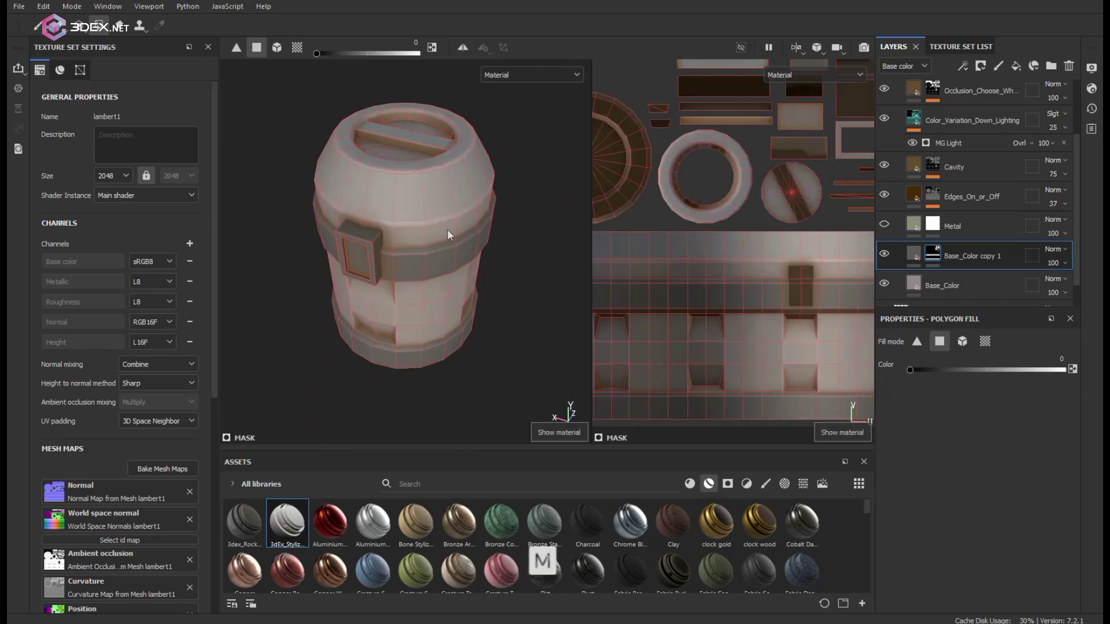
# Leave Polygon Fill and darken the grey base color of the Base_Color copy 1 layer.
pyautogui.moveTo(463, 267)
pyautogui.keyDown('alt'); pyautogui.mouseDown()
pyautogui.moveTo(468, 232)
pyautogui.moveTo(498, 254)
pyautogui.moveTo(520, 240)
pyautogui.moveTo(449, 254)
pyautogui.moveTo(475, 231)
pyautogui.moveTo(449, 225)
pyautogui.mouseUp(); pyautogui.keyUp('alt')
pyautogui.click(38, 26)
pyautogui.keyDown('alt'); pyautogui.moveTo(449, 226); pyautogui.dragTo(412, 250, button='right'); pyautogui.keyUp('alt')
pyautogui.keyDown('alt'); pyautogui.moveTo(413, 249); pyautogui.dragTo(452, 225, button='middle'); pyautogui.keyUp('alt')
pyautogui.moveTo(452, 224)
pyautogui.keyDown('ctrl'); pyautogui.mouseDown(button='right')
pyautogui.moveTo(446, 240)
pyautogui.moveTo(426, 235)
pyautogui.moveTo(463, 196)
pyautogui.mouseUp(button='right'); pyautogui.keyUp('ctrl')
pyautogui.keyDown('alt'); pyautogui.moveTo(463, 196); pyautogui.dragTo(450, 225); pyautogui.keyUp('alt')
pyautogui.click(914, 260)
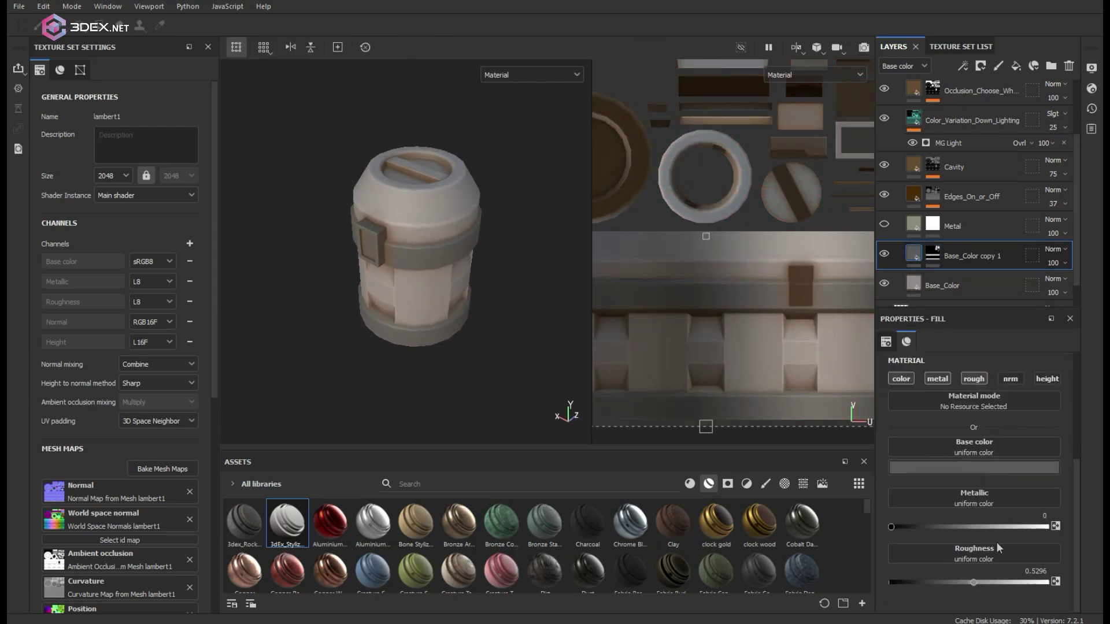
pyautogui.click(983, 466)
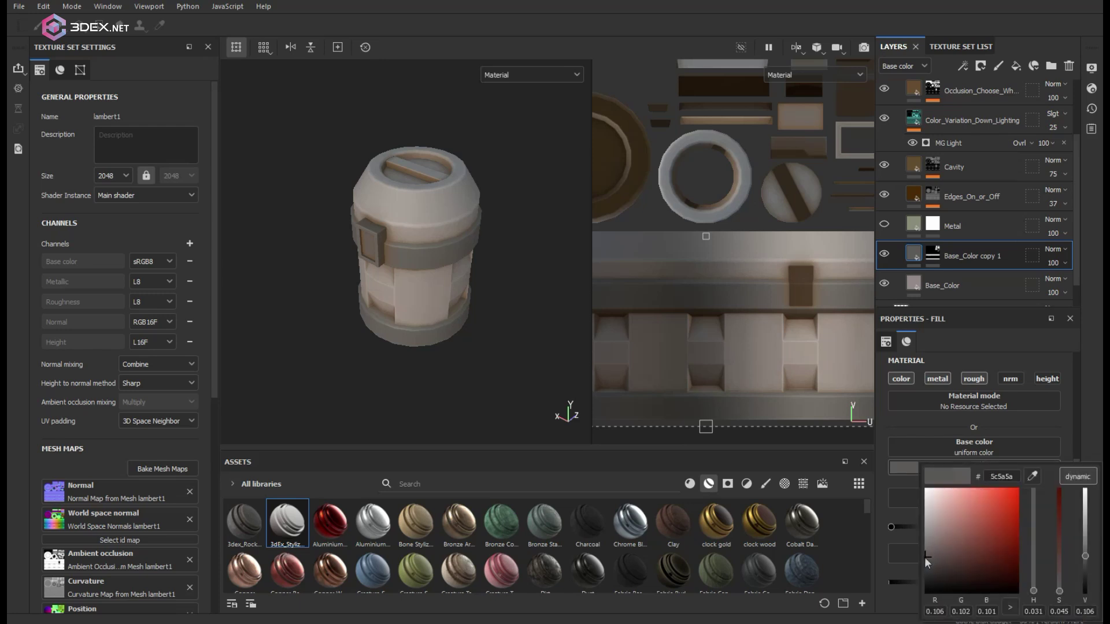
pyautogui.moveTo(924, 560)
pyautogui.mouseDown()
pyautogui.moveTo(914, 574)
pyautogui.moveTo(914, 561)
pyautogui.mouseUp()
# Set the Base_Color copy 1 layer's roughness to 0.3715 and check the bands from several angles.
pyautogui.keyDown('alt'); pyautogui.moveTo(412, 267); pyautogui.dragTo(448, 173); pyautogui.keyUp('alt')
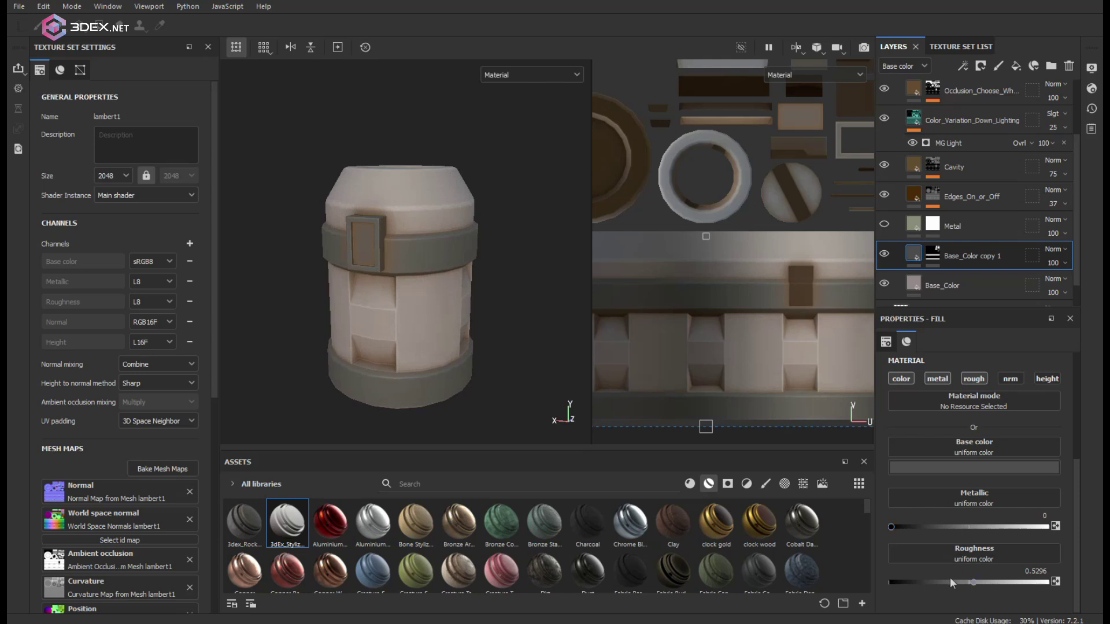
pyautogui.moveTo(952, 578)
pyautogui.mouseDown()
pyautogui.moveTo(903, 578)
pyautogui.moveTo(946, 581)
pyautogui.mouseUp()
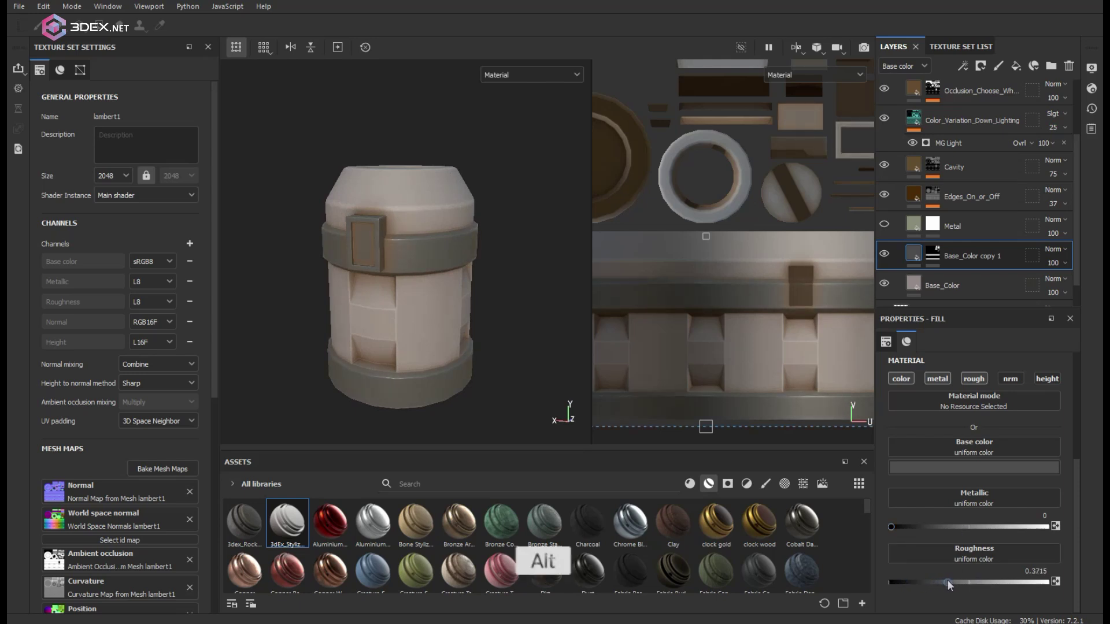
pyautogui.keyDown('alt'); pyautogui.moveTo(520, 269); pyautogui.dragTo(439, 339); pyautogui.keyUp('alt')
pyautogui.keyDown('alt'); pyautogui.moveTo(458, 329); pyautogui.dragTo(445, 236, button='right'); pyautogui.keyUp('alt')
pyautogui.keyDown('alt'); pyautogui.moveTo(445, 235); pyautogui.dragTo(446, 257, button='middle'); pyautogui.keyUp('alt')
pyautogui.keyDown('alt'); pyautogui.moveTo(447, 259); pyautogui.dragTo(451, 278); pyautogui.keyUp('alt')
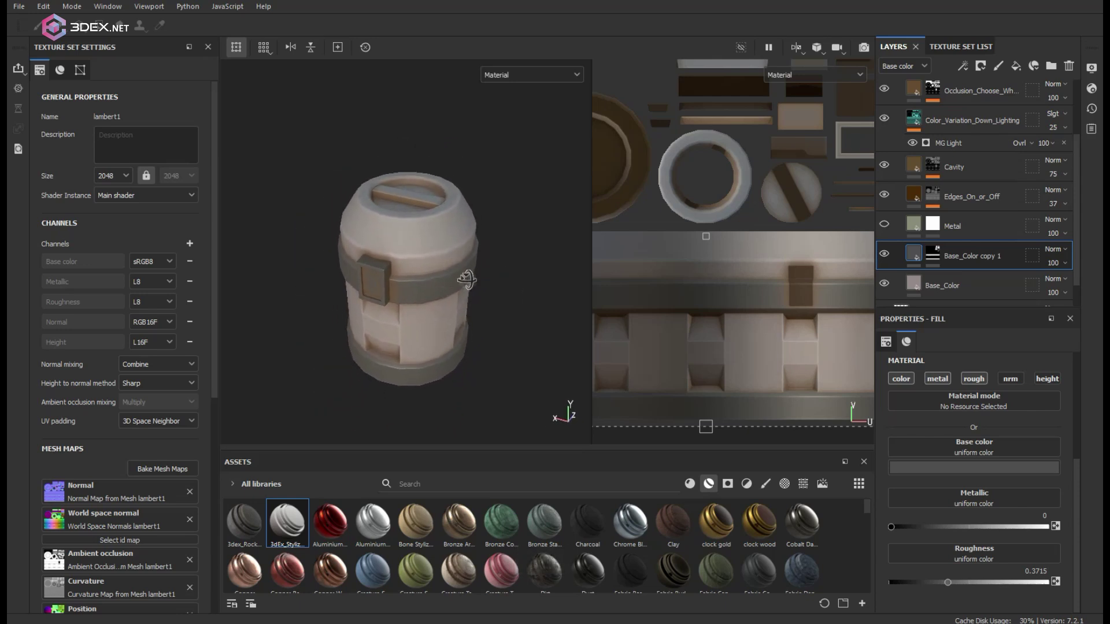
pyautogui.keyDown('alt'); pyautogui.moveTo(464, 282); pyautogui.dragTo(467, 297, button='middle'); pyautogui.keyUp('alt')
pyautogui.keyDown('alt'); pyautogui.moveTo(468, 297); pyautogui.dragTo(439, 279, button='right'); pyautogui.keyUp('alt')
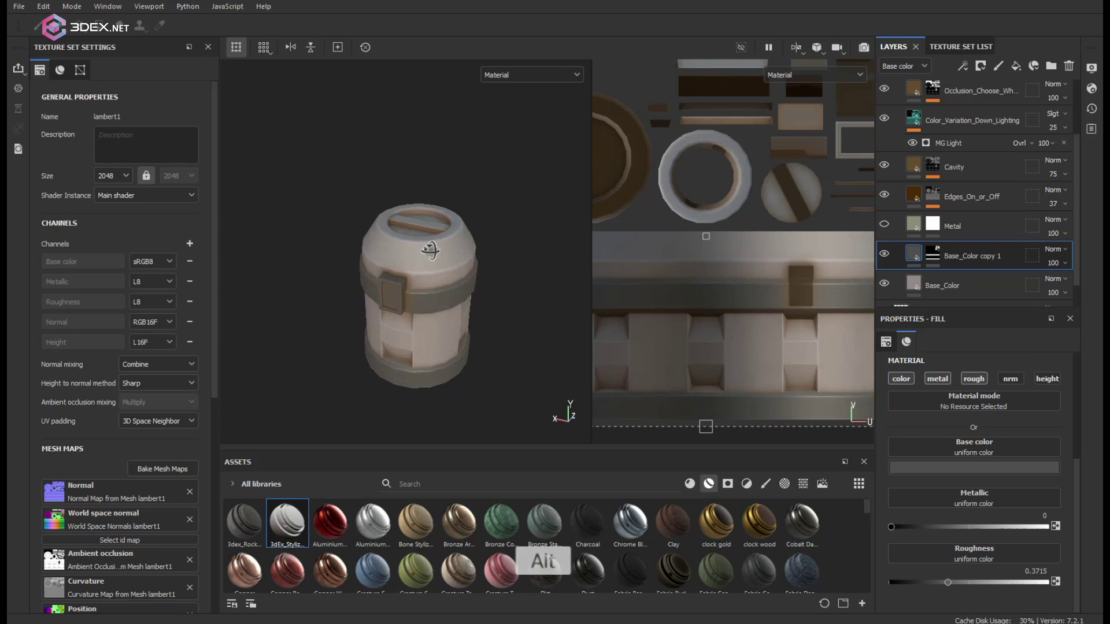
# Add a fill layer directly above the Occlusion layer in the 3dEx_Stylized_Material folder.
pyautogui.keyDown('alt'); pyautogui.moveTo(435, 279); pyautogui.dragTo(428, 293); pyautogui.keyUp('alt')
pyautogui.keyDown('alt'); pyautogui.moveTo(428, 294); pyautogui.dragTo(413, 268, button='middle'); pyautogui.keyUp('alt')
pyautogui.keyDown('alt'); pyautogui.moveTo(413, 269); pyautogui.dragTo(464, 291, button='right'); pyautogui.keyUp('alt')
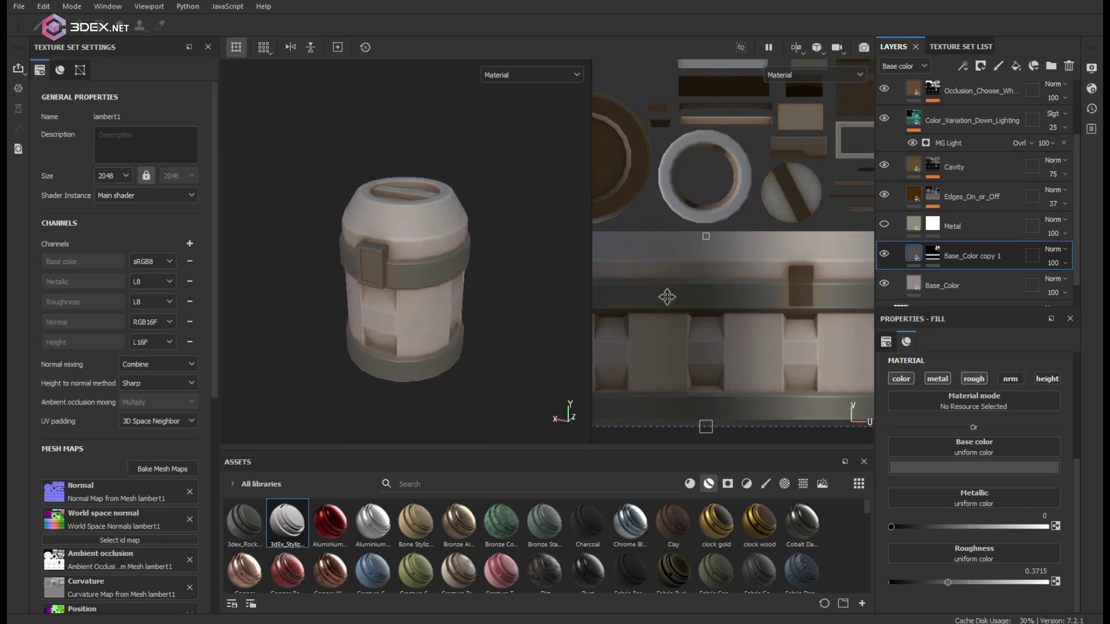
pyautogui.scroll(3, 1000, 181)
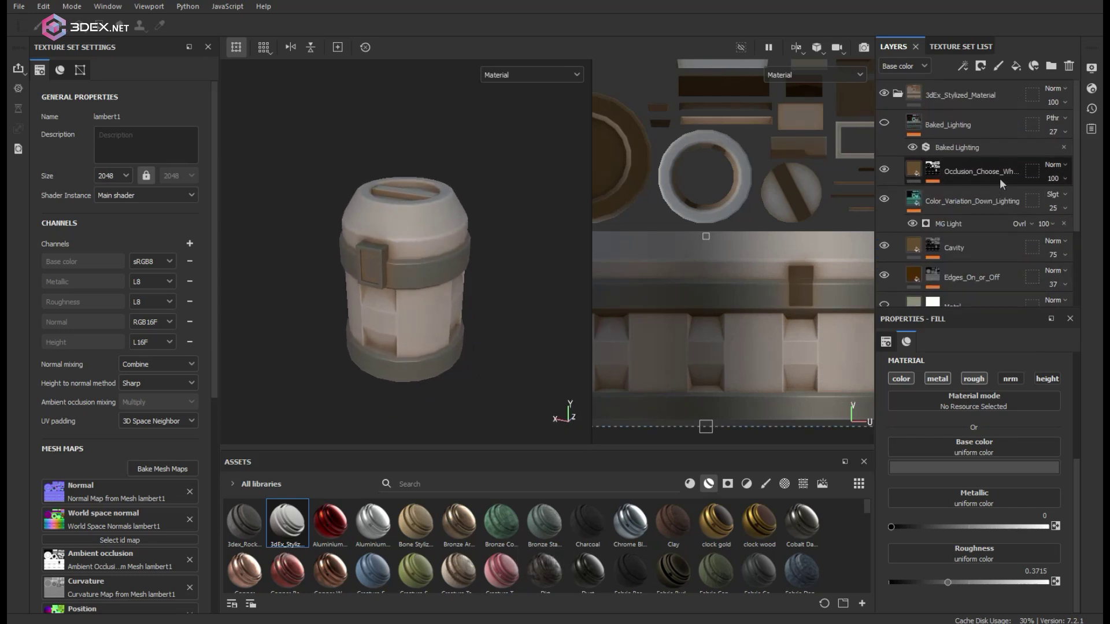
pyautogui.click(963, 169)
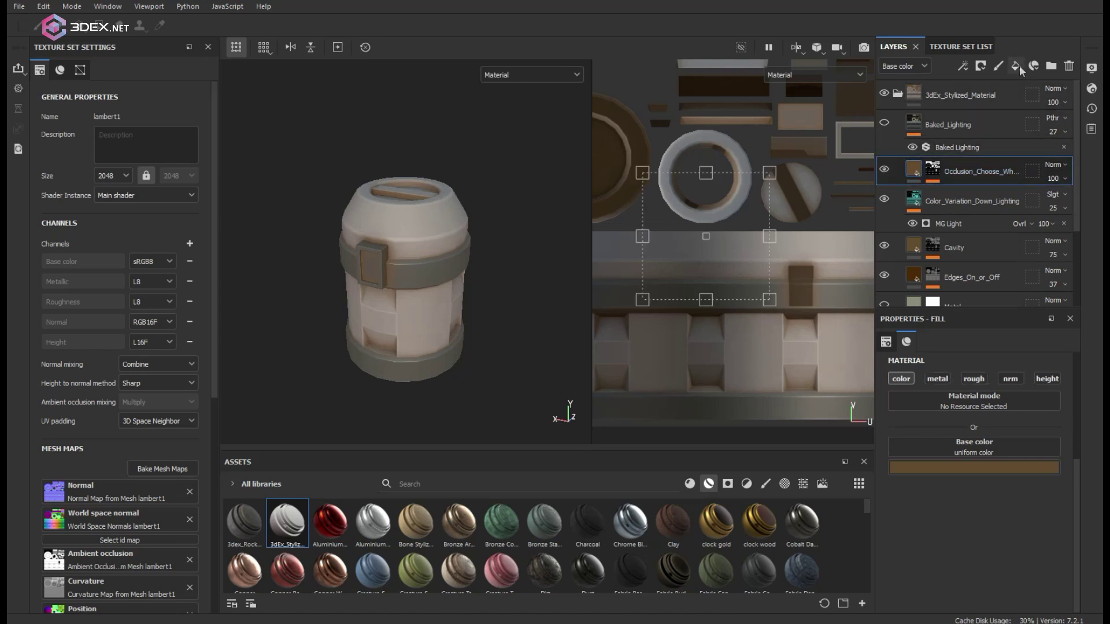
pyautogui.click(1016, 66)
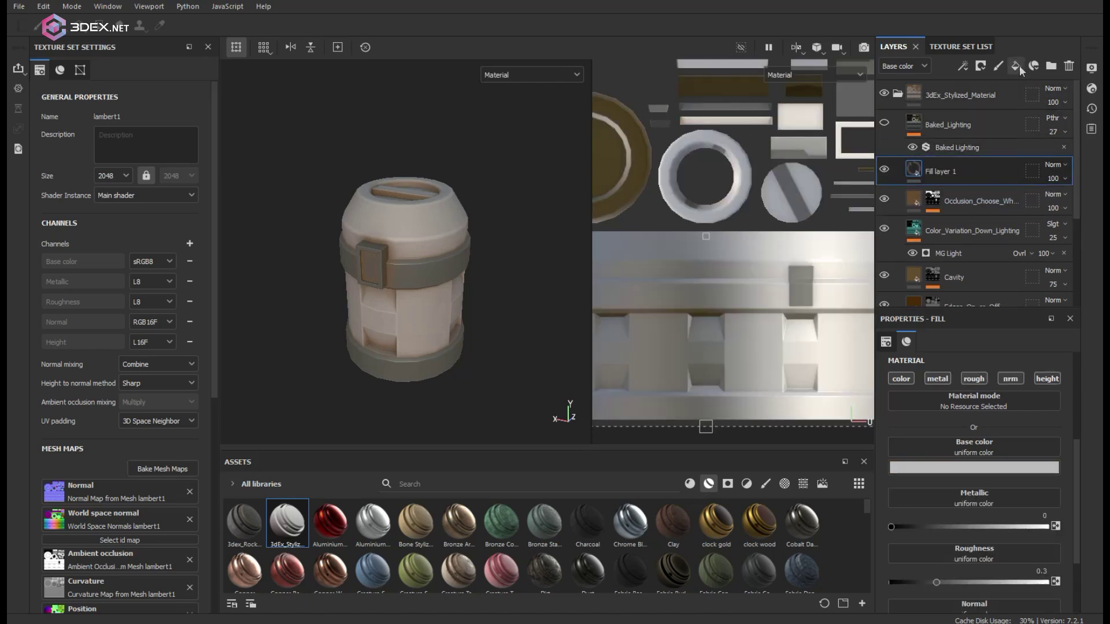
# Limit Fill layer 1 to the color and roughness channels and set its roughness to 0.6482.
pyautogui.click(936, 379)
pyautogui.click(974, 378)
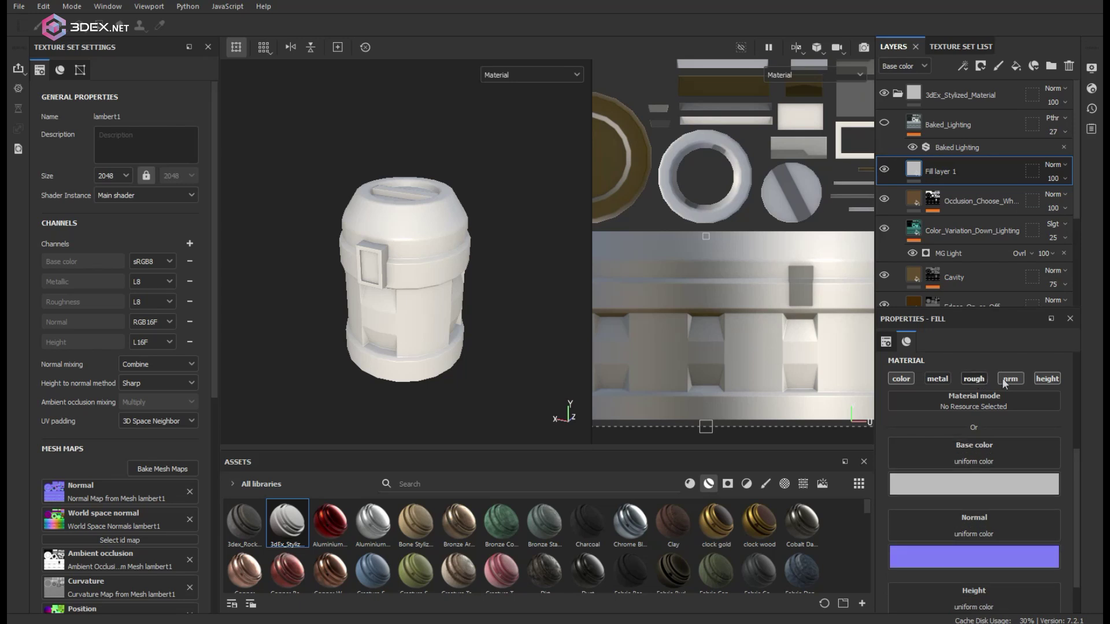
pyautogui.click(1009, 380)
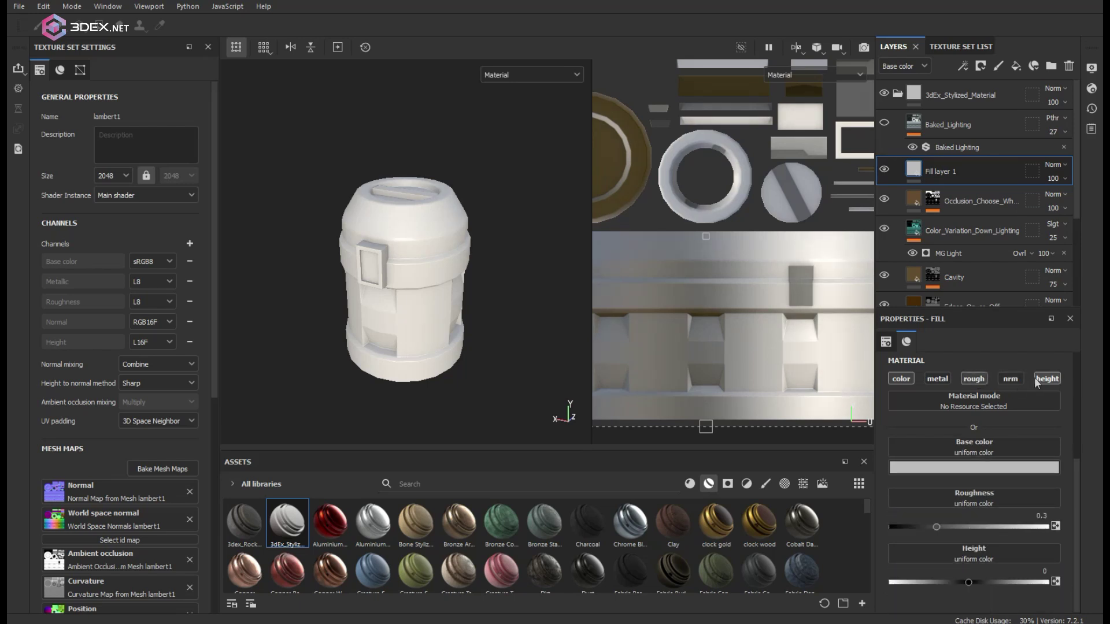
pyautogui.click(1046, 378)
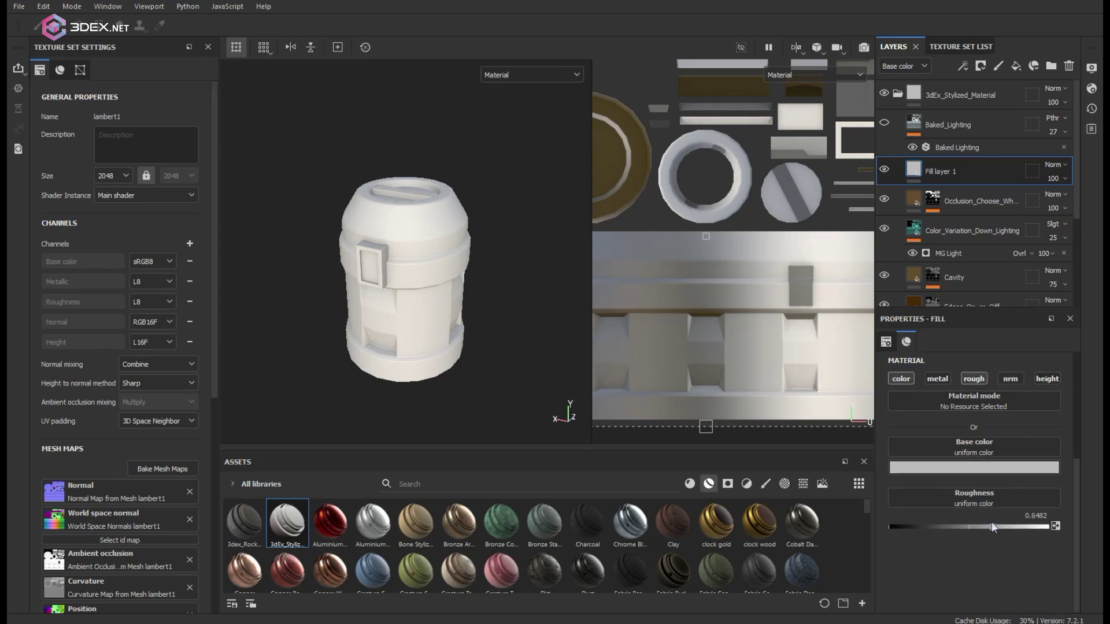
pyautogui.click(991, 525)
# Apply the Ground Dirt smart mask to Fill layer 1 and check the dirt on the barrel.
pyautogui.click(785, 484)
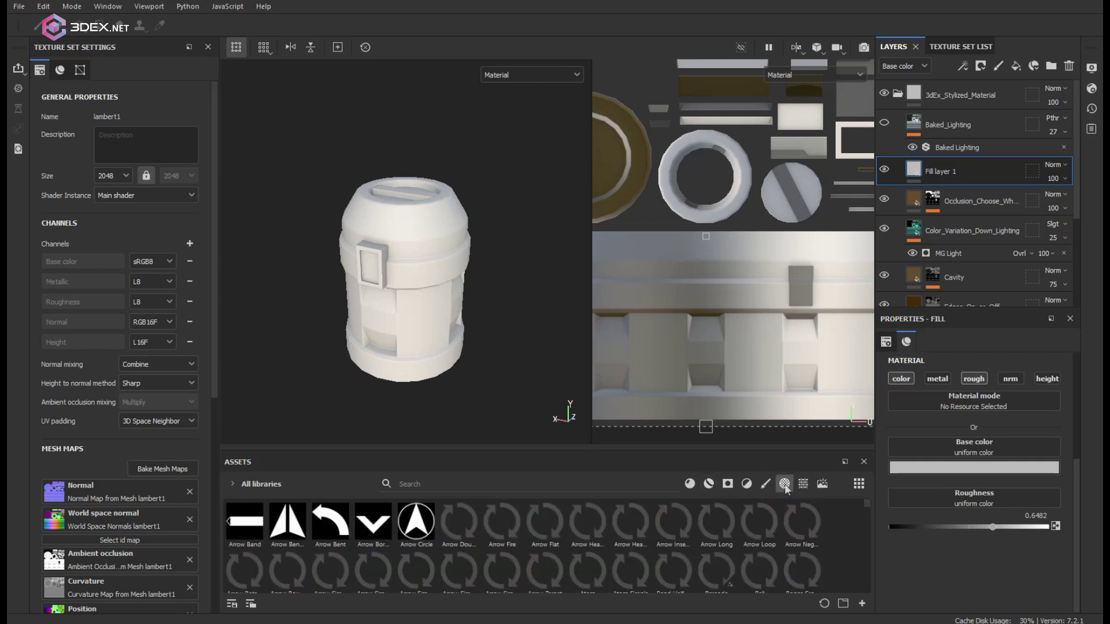
pyautogui.click(747, 484)
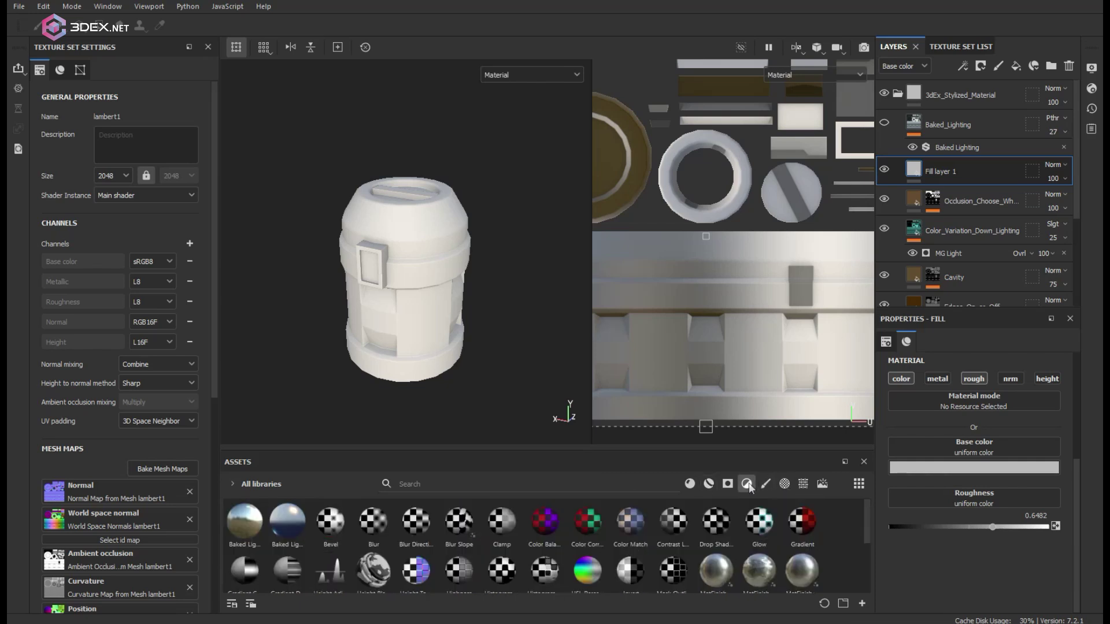
pyautogui.click(728, 485)
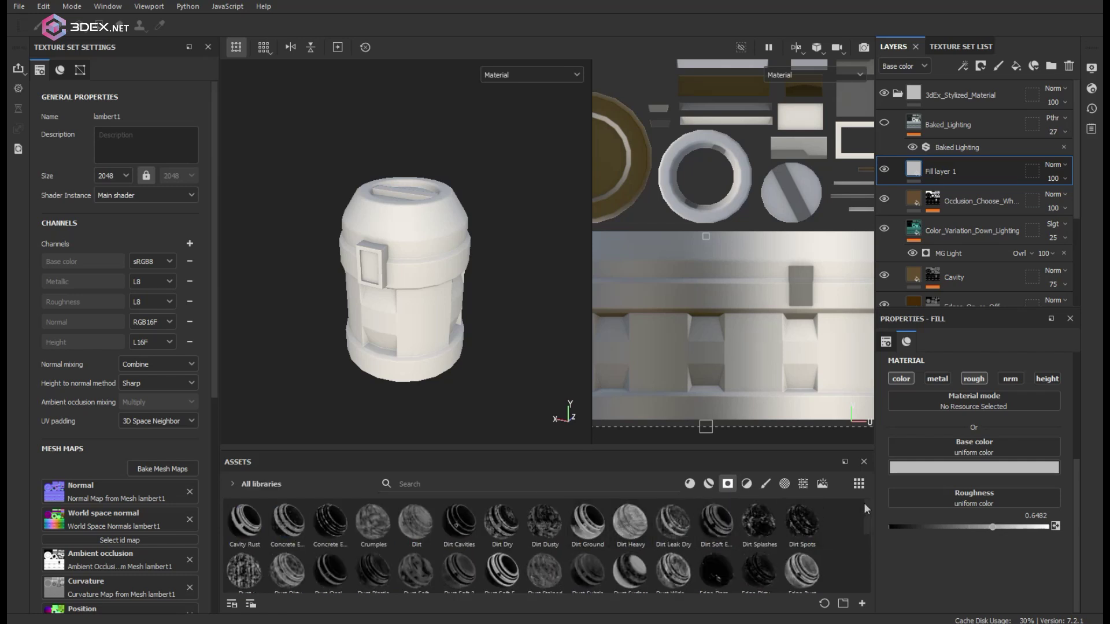
pyautogui.moveTo(866, 514); pyautogui.dragTo(869, 550)
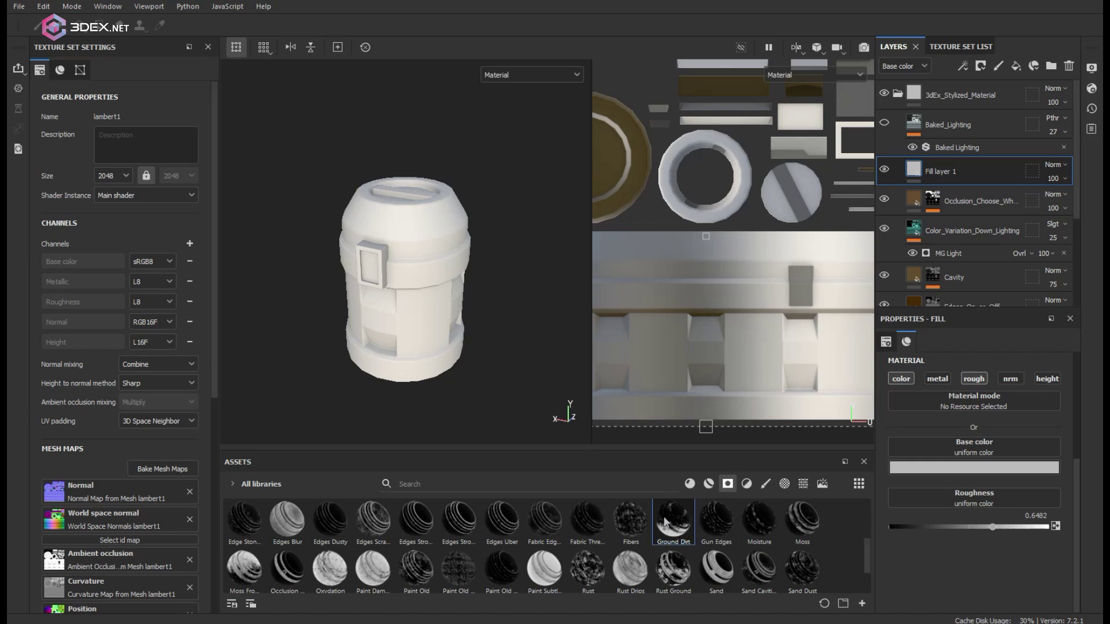
pyautogui.moveTo(932, 164); pyautogui.dragTo(935, 168)
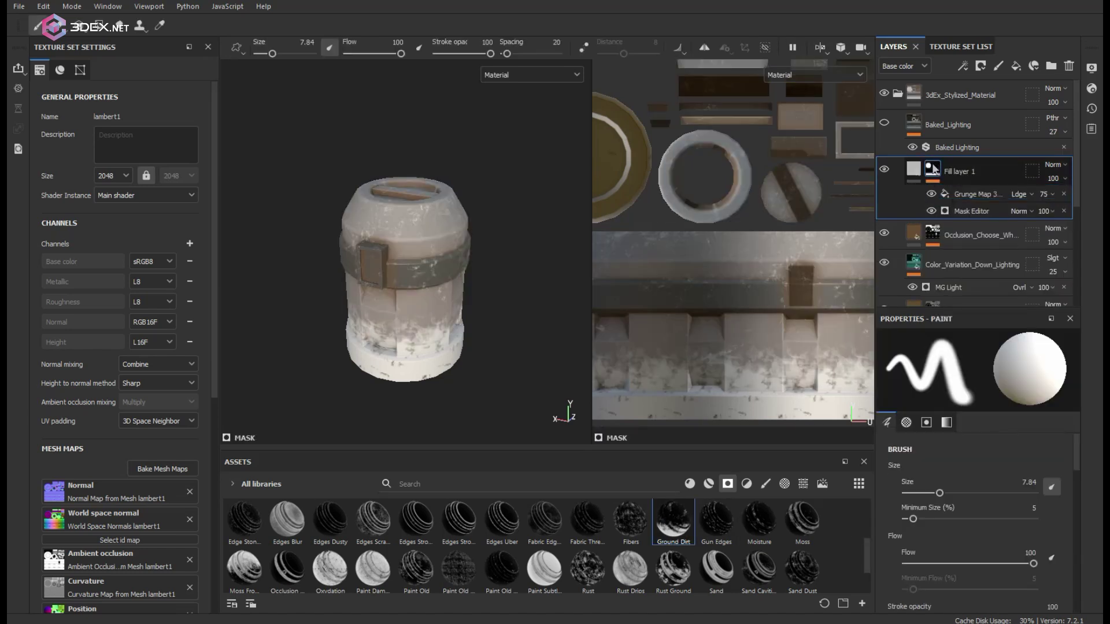
pyautogui.scroll(2, 418, 291)
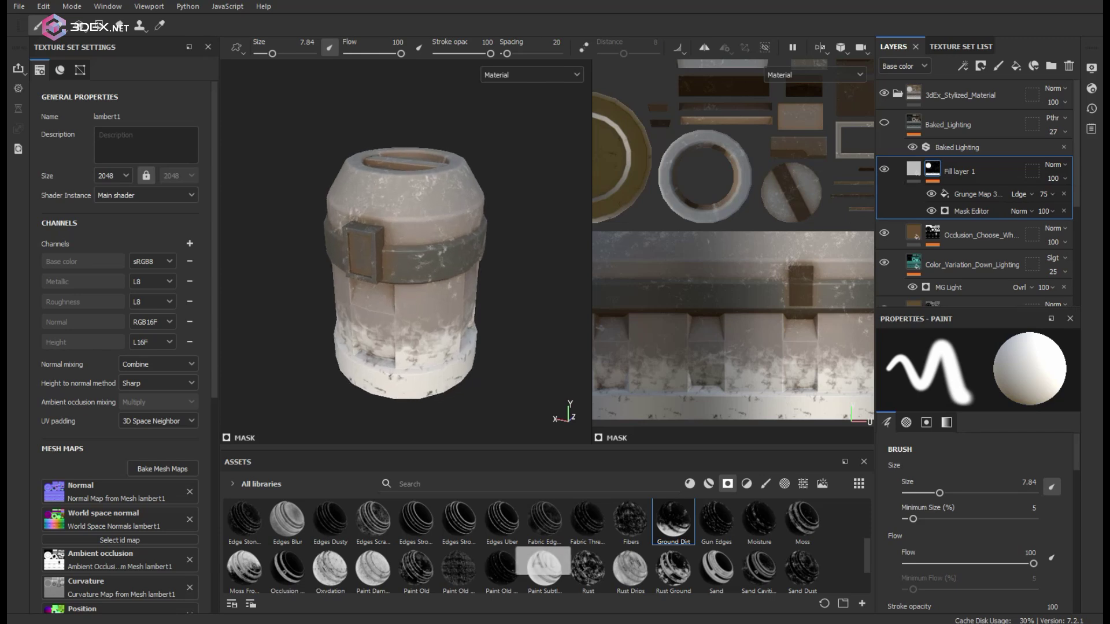
pyautogui.keyDown('alt'); pyautogui.moveTo(417, 292); pyautogui.dragTo(449, 312); pyautogui.keyUp('alt')
pyautogui.keyDown('alt'); pyautogui.moveTo(446, 254); pyautogui.dragTo(450, 260, button='middle'); pyautogui.keyUp('alt')
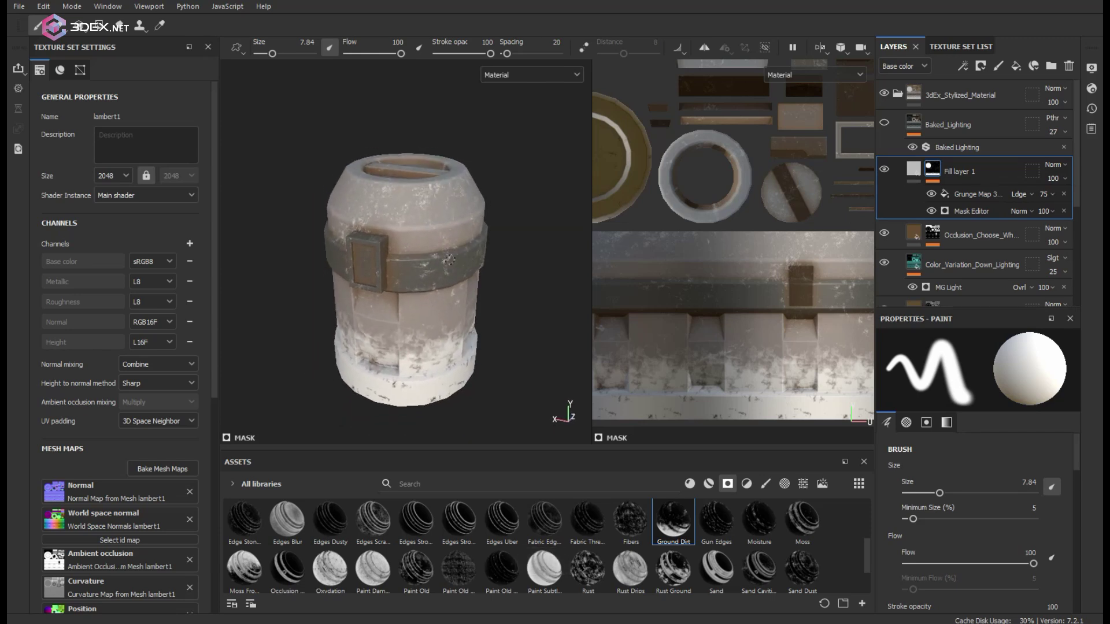
pyautogui.keyDown('alt'); pyautogui.moveTo(449, 260); pyautogui.dragTo(454, 275, button='right'); pyautogui.keyUp('alt')
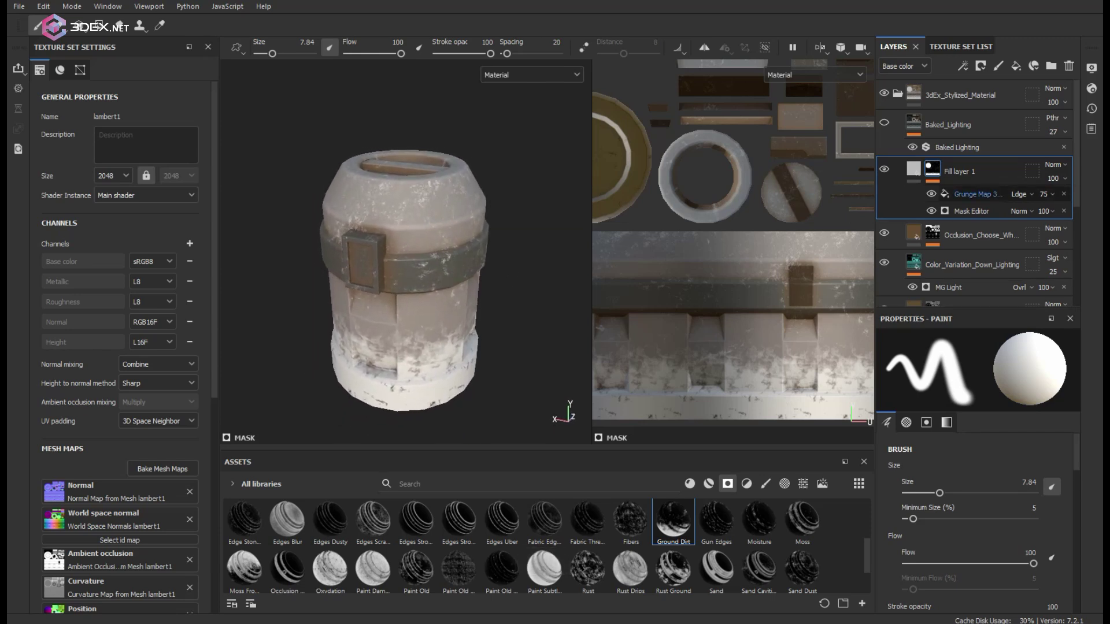
# Try removing the Grunge Map effect from Fill layer 1's mask, and undo the removal.
pyautogui.click(933, 194)
pyautogui.click(934, 194)
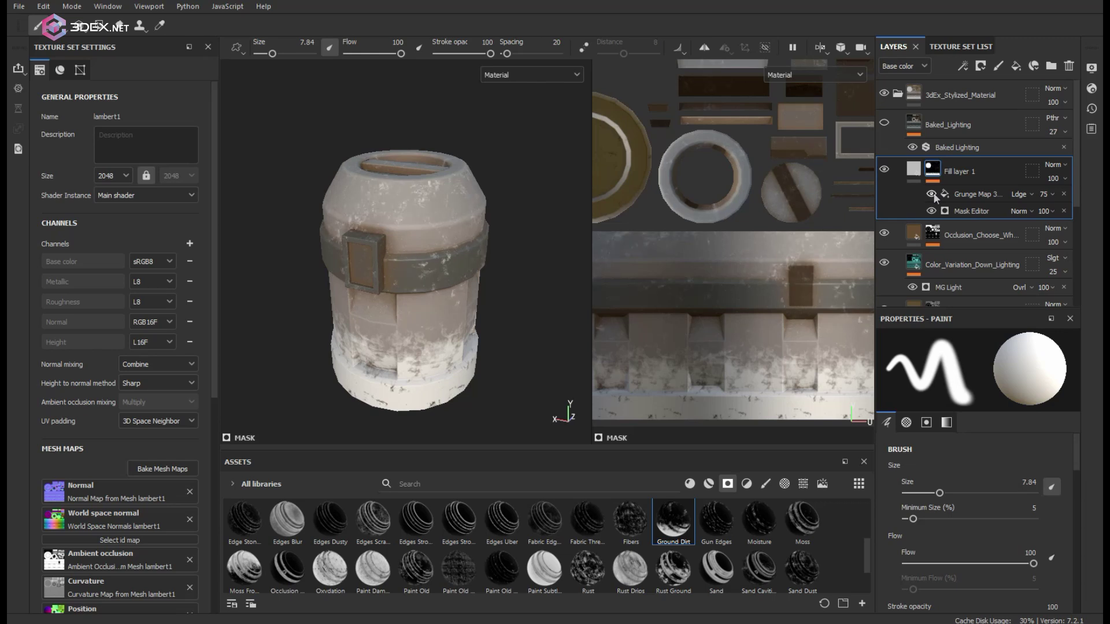
pyautogui.click(963, 198)
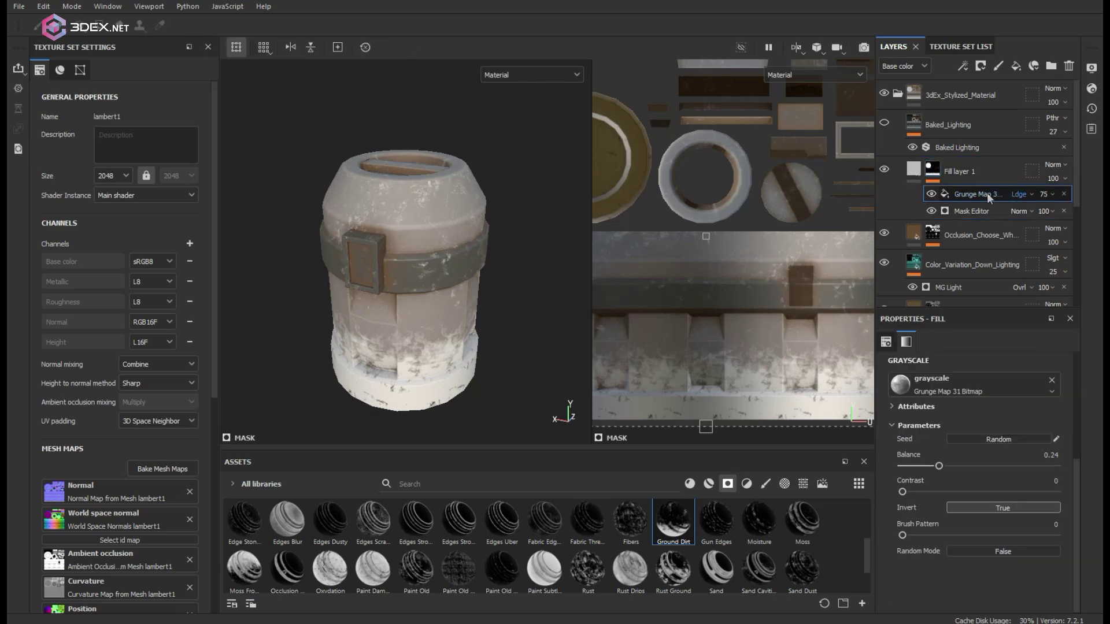
pyautogui.click(1063, 194)
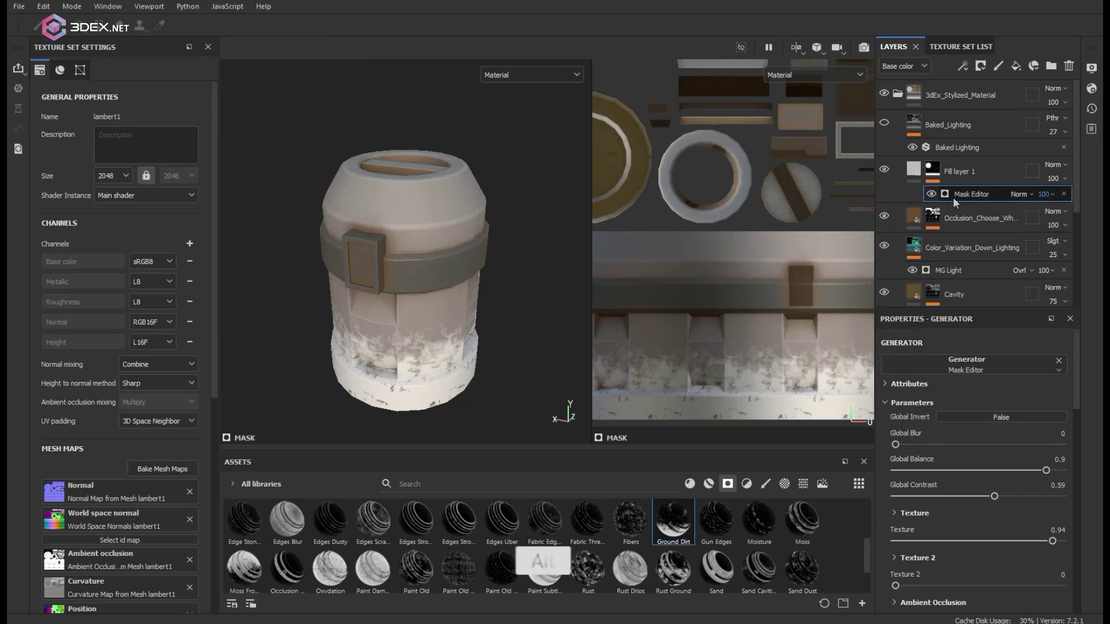
pyautogui.keyDown('alt'); pyautogui.moveTo(537, 231); pyautogui.dragTo(640, 294, button='right'); pyautogui.keyUp('alt')
pyautogui.hotkey('ctrl', 'z')
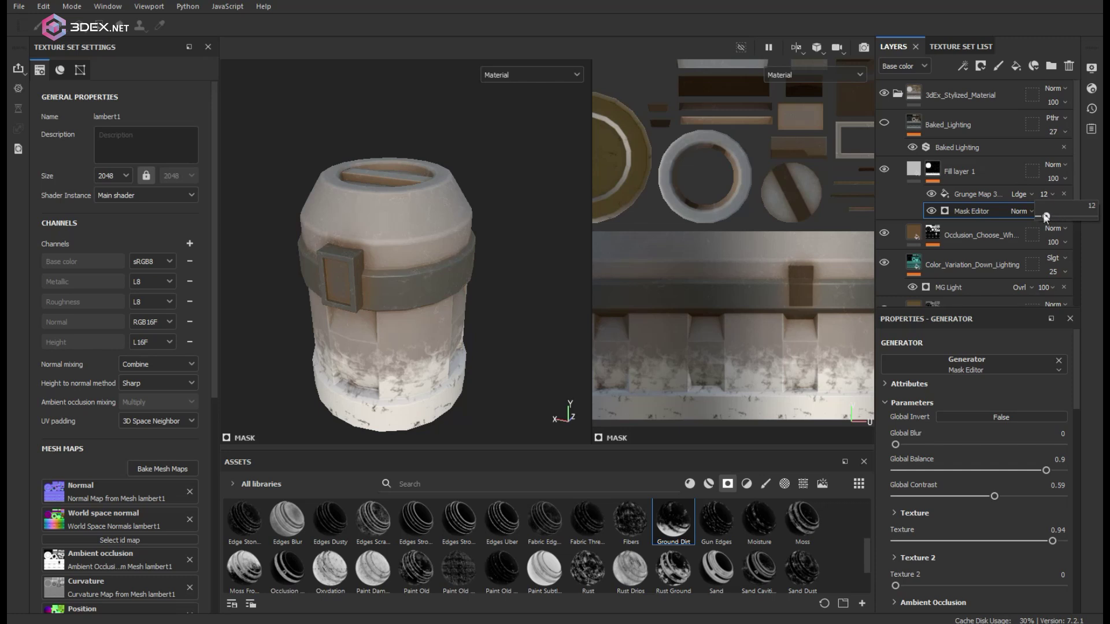
# Set the mask's Grunge Map effect opacity to 13 and Fill layer 1's base color to muted brown 6e6559.
pyautogui.moveTo(1047, 216); pyautogui.dragTo(1047, 216)
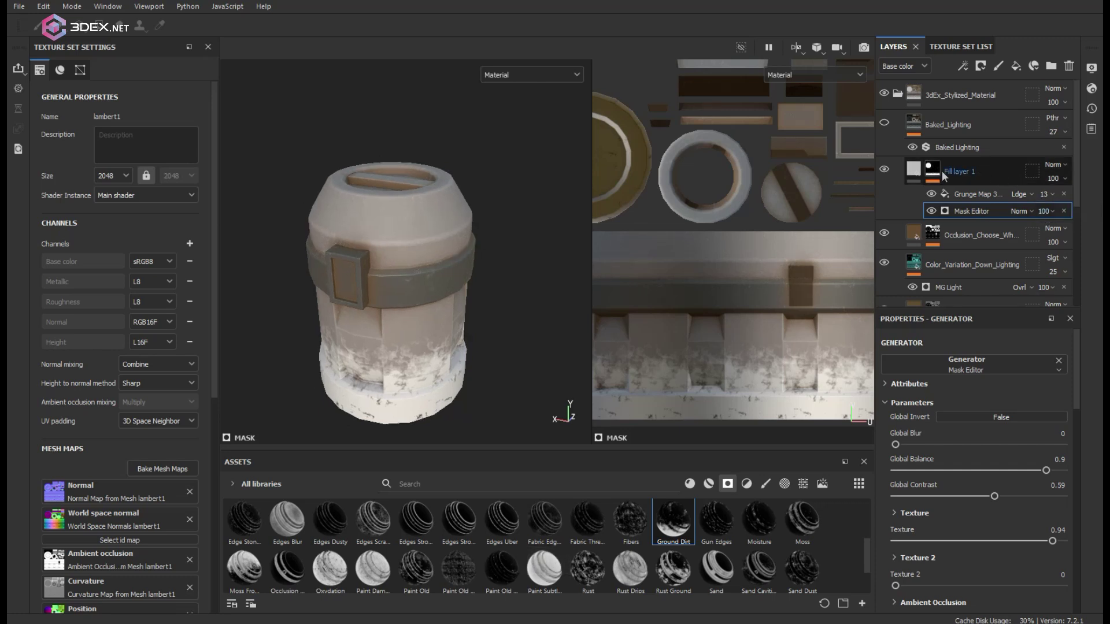
pyautogui.click(914, 170)
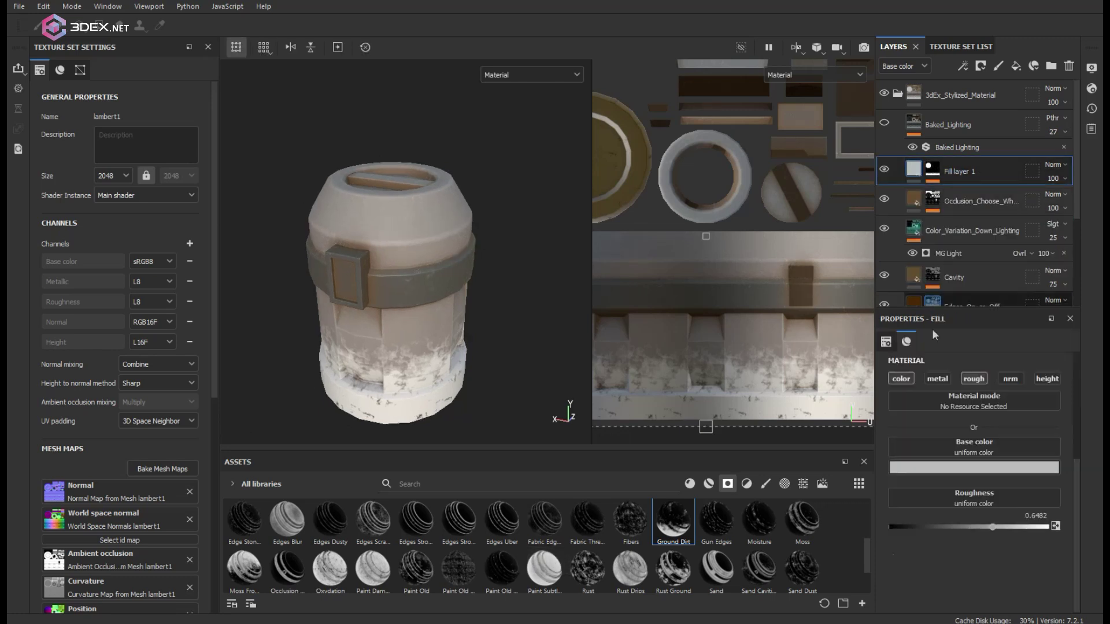
pyautogui.click(969, 471)
pyautogui.click(925, 543)
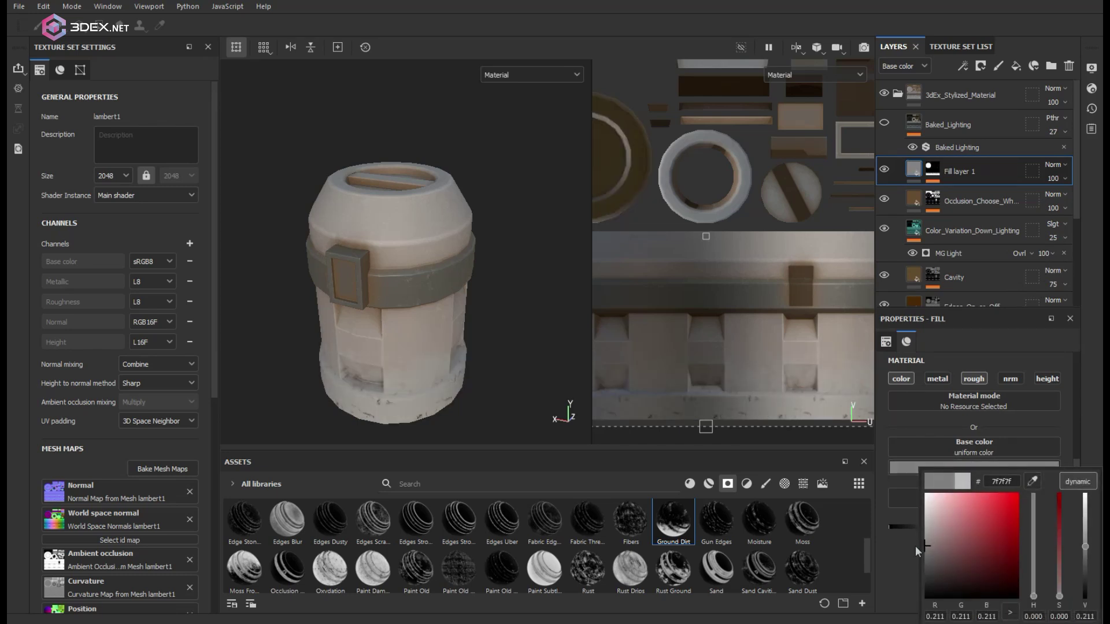
pyautogui.moveTo(915, 546)
pyautogui.mouseDown()
pyautogui.moveTo(909, 578)
pyautogui.moveTo(901, 554)
pyautogui.mouseUp()
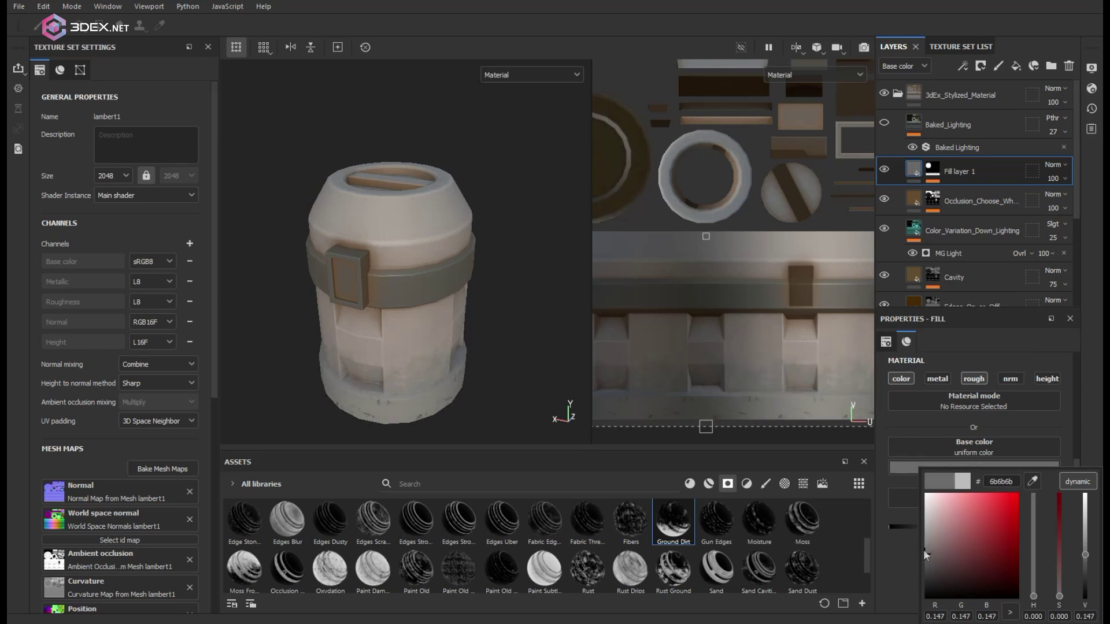
pyautogui.click(1033, 592)
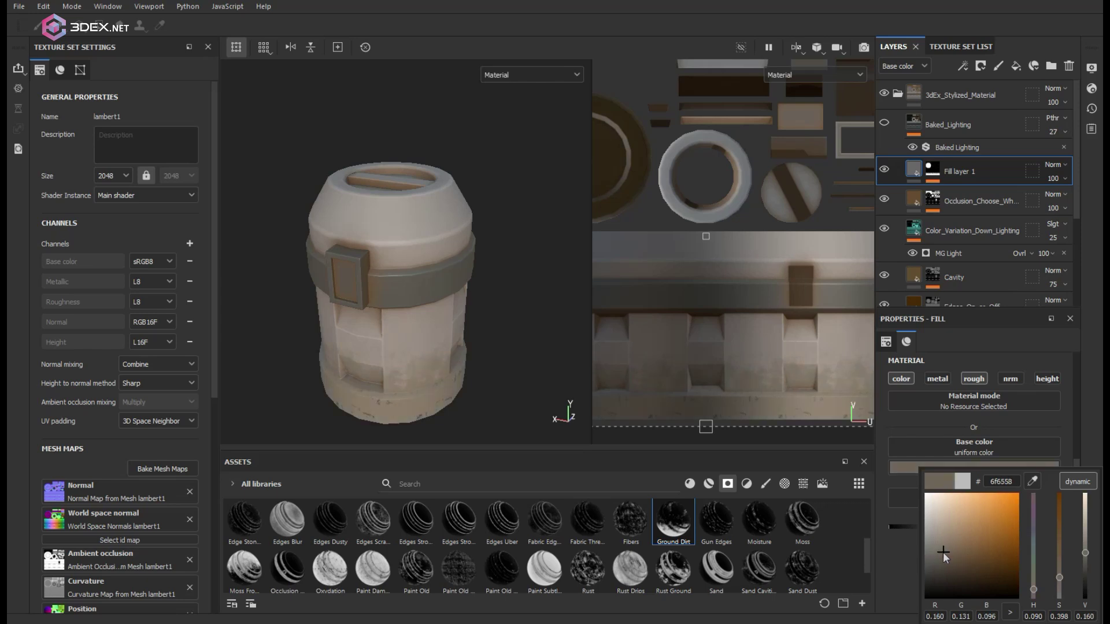
pyautogui.moveTo(942, 552); pyautogui.dragTo(941, 553)
pyautogui.press('alt')
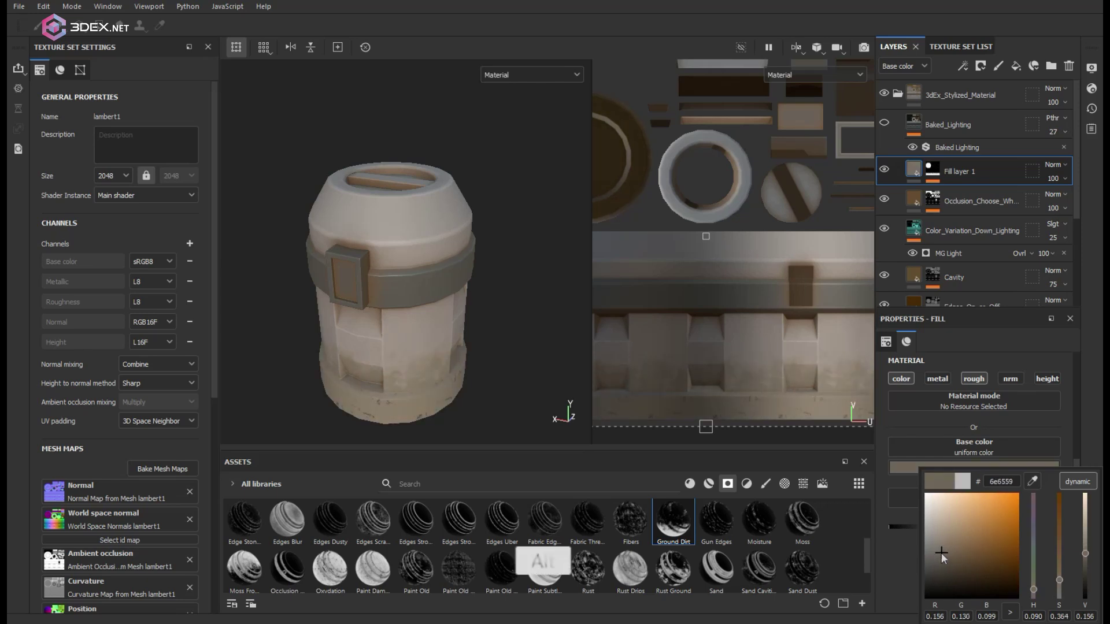
# Inspect the dirt around the barrel, try the Multiply blend mode on Fill layer 1, and return it to Normal.
pyautogui.keyDown('alt'); pyautogui.moveTo(466, 307); pyautogui.dragTo(429, 272); pyautogui.keyUp('alt')
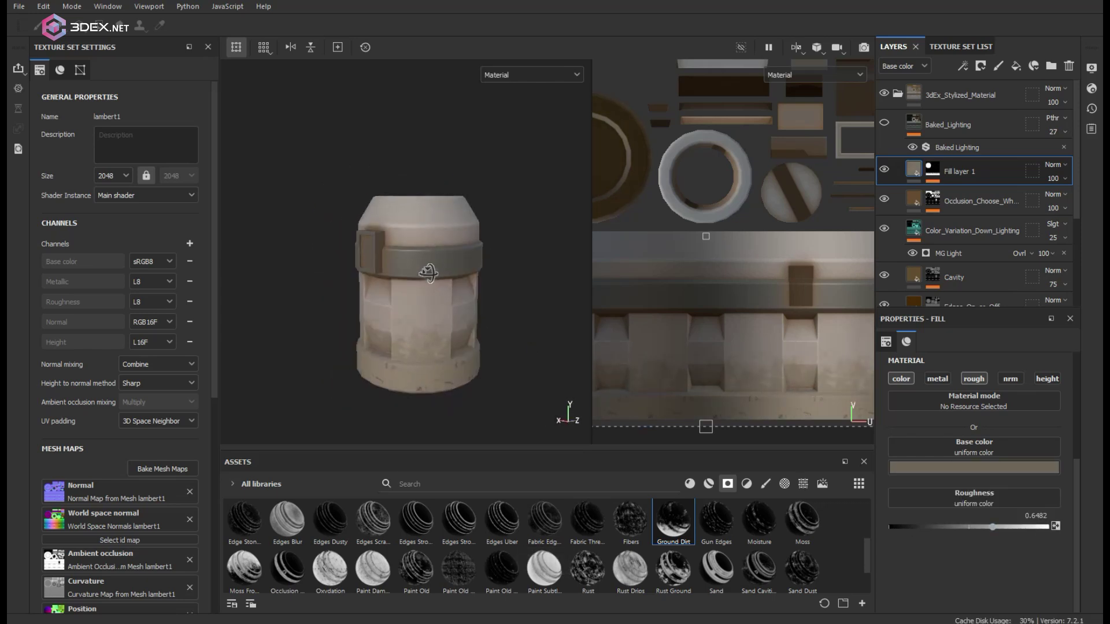
pyautogui.keyDown('alt'); pyautogui.moveTo(428, 273); pyautogui.dragTo(494, 303, button='right'); pyautogui.keyUp('alt')
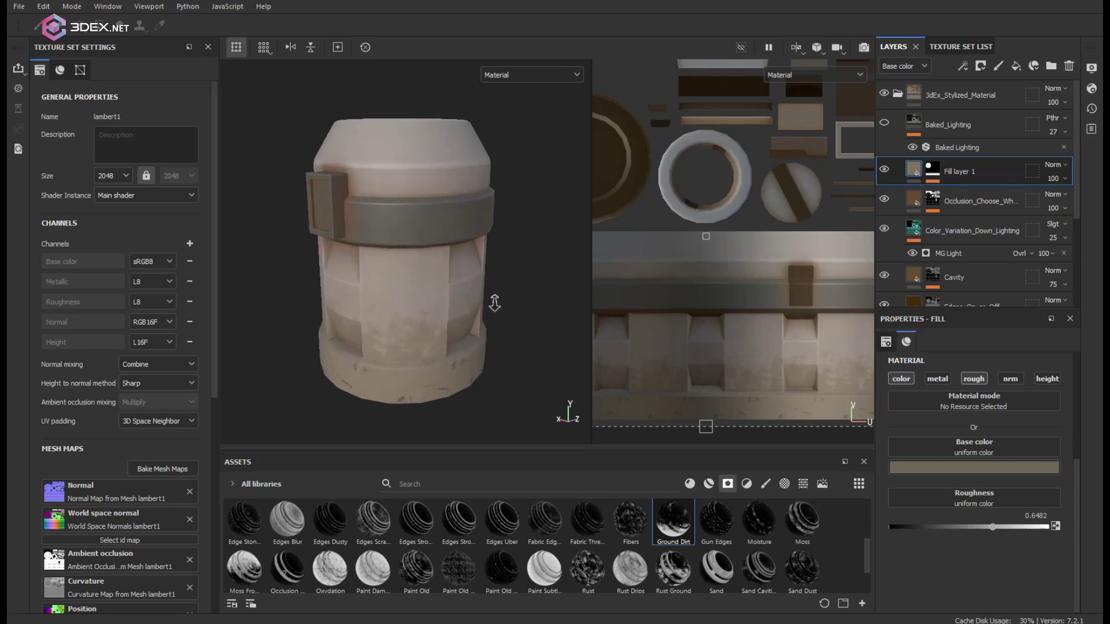
pyautogui.moveTo(494, 303)
pyautogui.keyDown('alt'); pyautogui.mouseDown()
pyautogui.moveTo(491, 272)
pyautogui.moveTo(512, 308)
pyautogui.mouseUp(); pyautogui.keyUp('alt')
pyautogui.keyDown('alt'); pyautogui.moveTo(512, 308); pyautogui.dragTo(503, 300, button='right'); pyautogui.keyUp('alt')
pyautogui.keyDown('alt'); pyautogui.moveTo(503, 300); pyautogui.dragTo(495, 284); pyautogui.keyUp('alt')
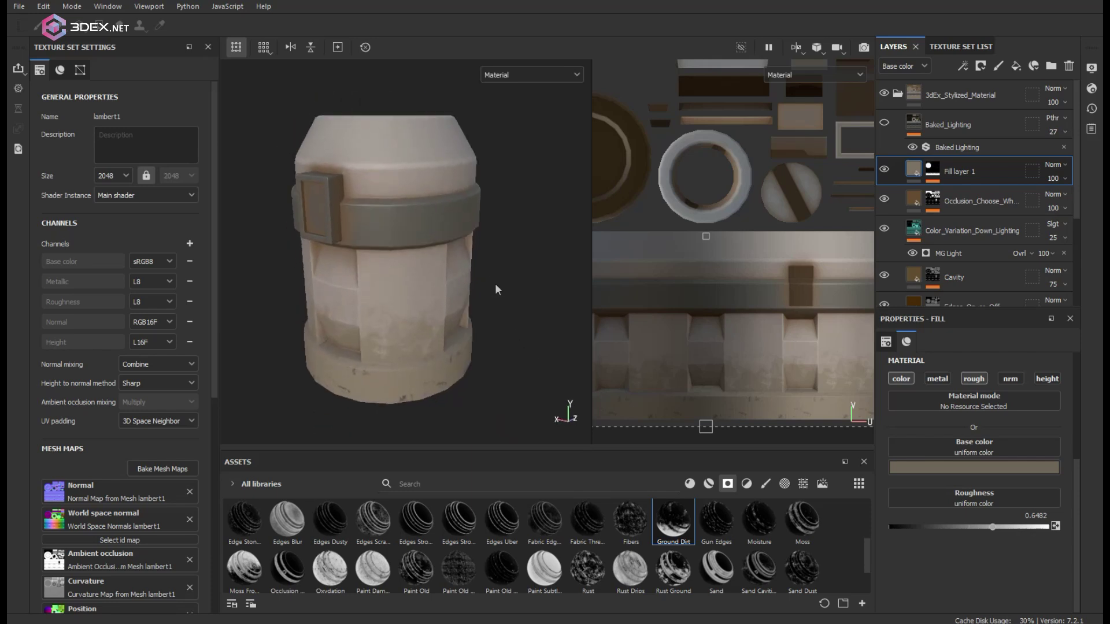
pyautogui.click(1058, 164)
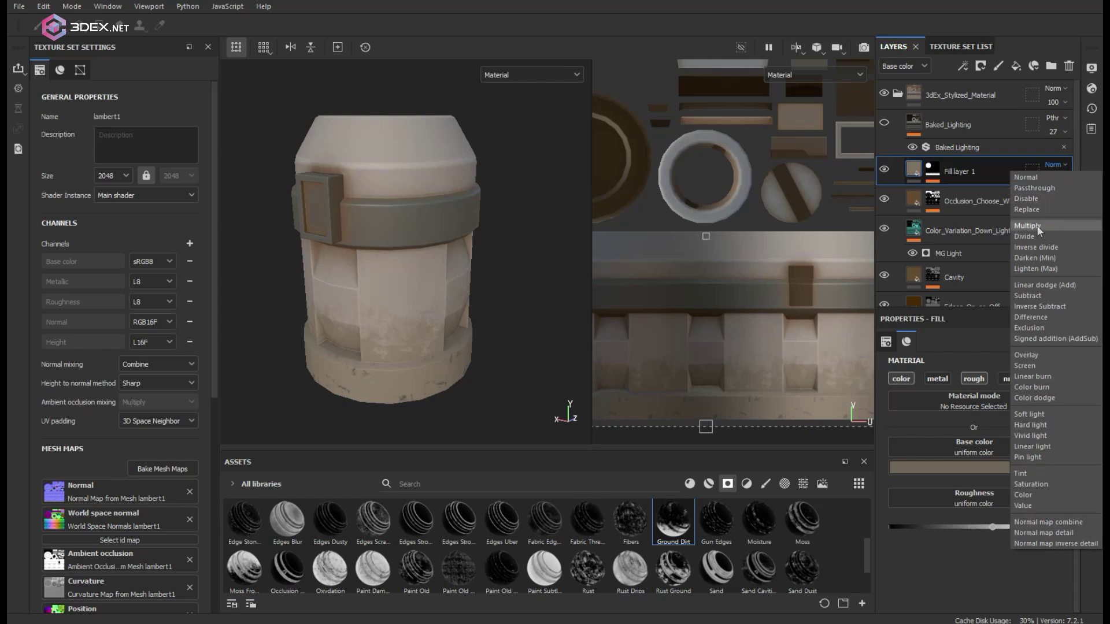
pyautogui.click(1036, 225)
pyautogui.keyDown('alt'); pyautogui.moveTo(388, 275); pyautogui.dragTo(457, 292); pyautogui.keyUp('alt')
pyautogui.click(1061, 164)
pyautogui.click(1034, 179)
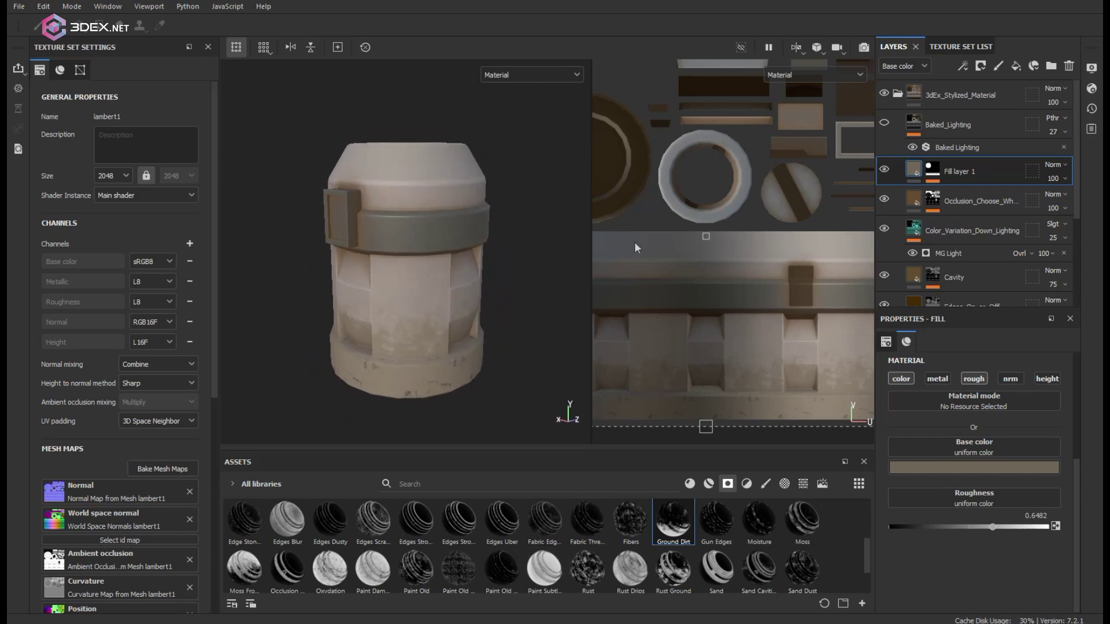
# Add a paint effect above the Grunge Map effect in Fill layer 1's mask.
pyautogui.click(931, 169)
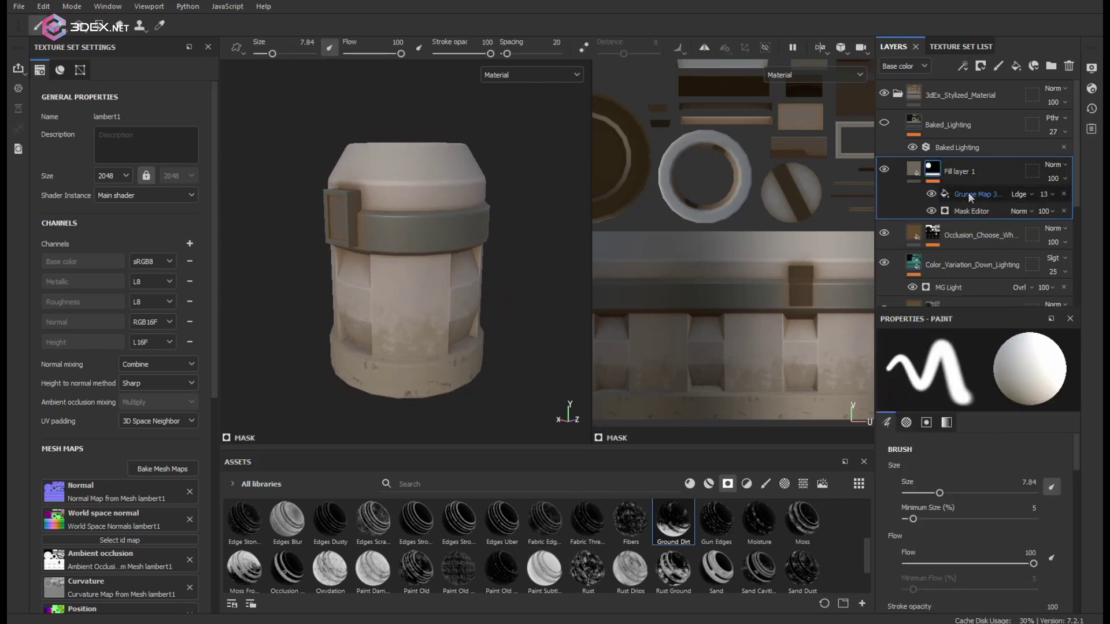
pyautogui.rightClick(967, 192)
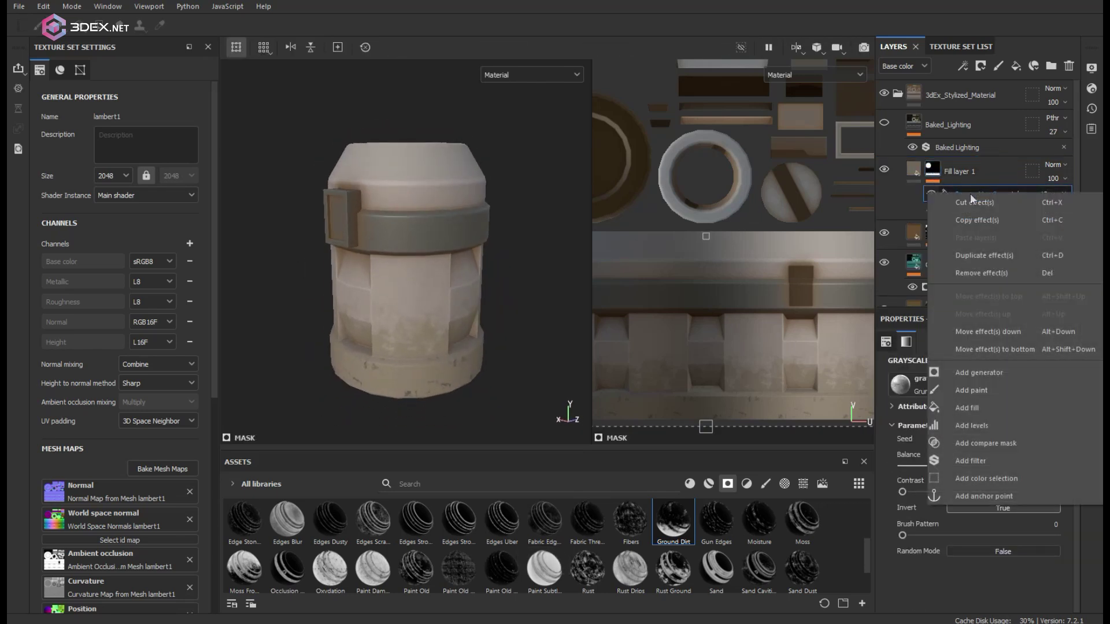
pyautogui.click(975, 391)
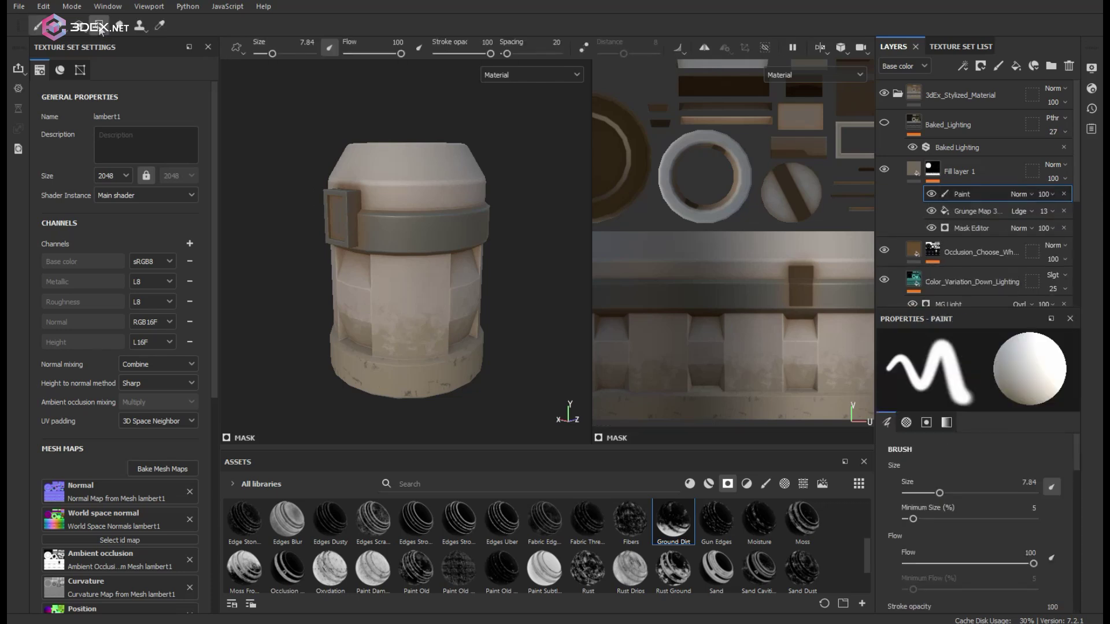
# Mask the dirt off the barrel's bottom band by polygon-filling its row of UV faces with value 0.
pyautogui.click(99, 27)
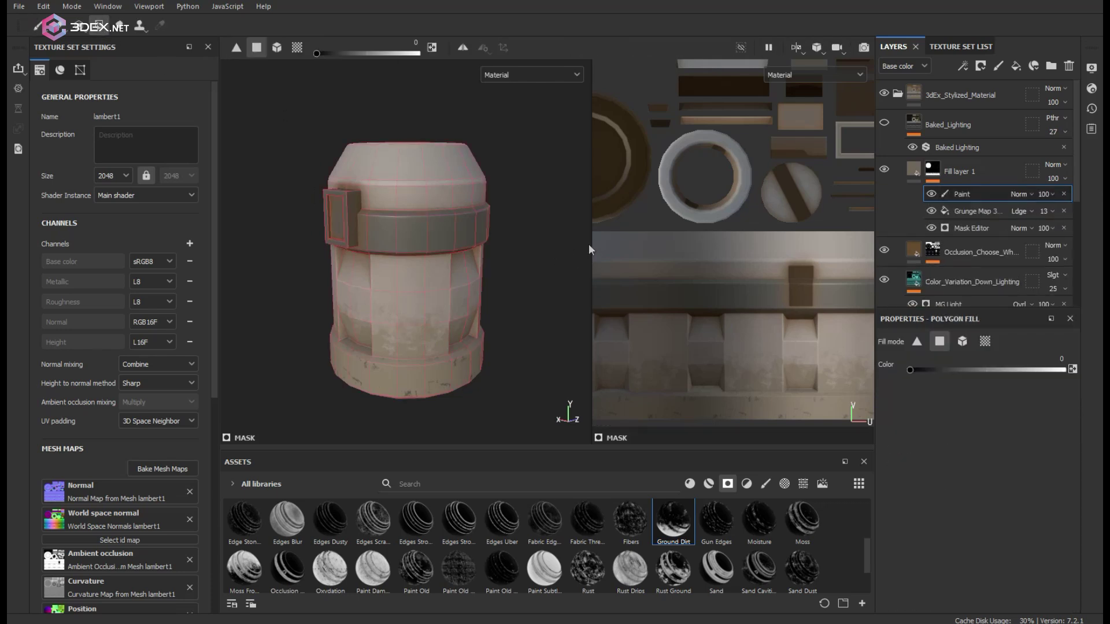
pyautogui.moveTo(589, 240); pyautogui.dragTo(466, 237)
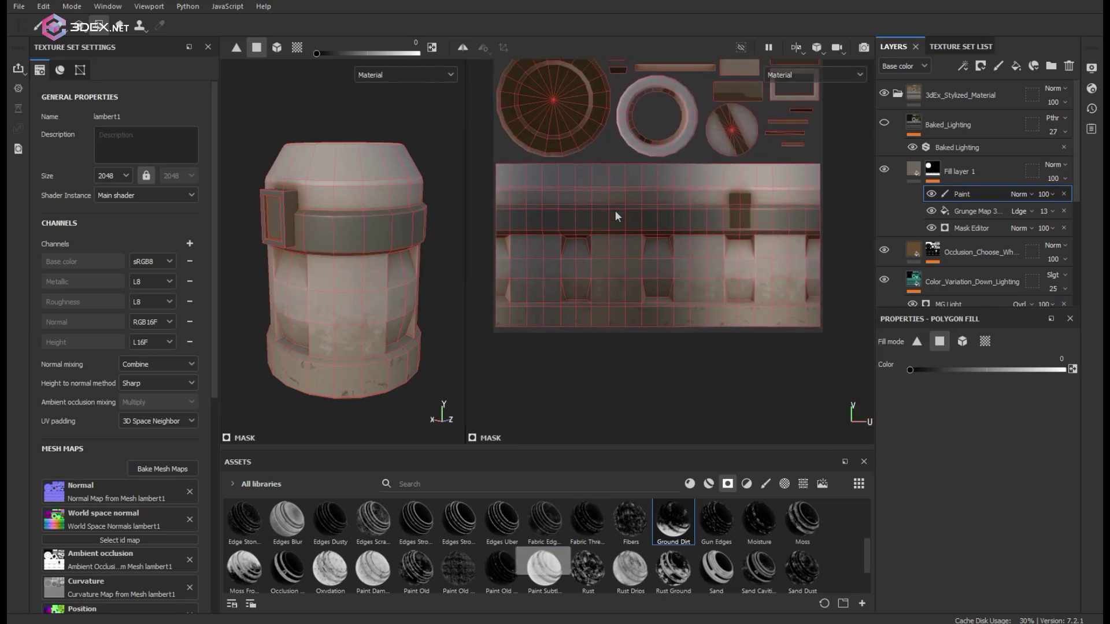
pyautogui.keyDown('alt'); pyautogui.moveTo(615, 210); pyautogui.dragTo(777, 340, button='right'); pyautogui.keyUp('alt')
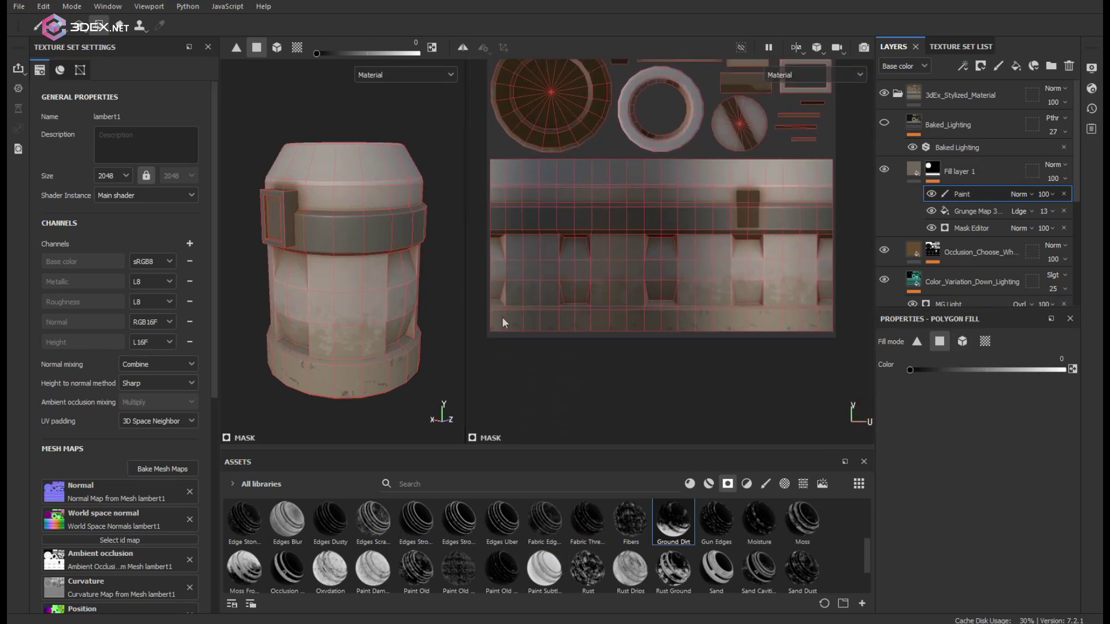
pyautogui.moveTo(483, 317); pyautogui.dragTo(851, 340)
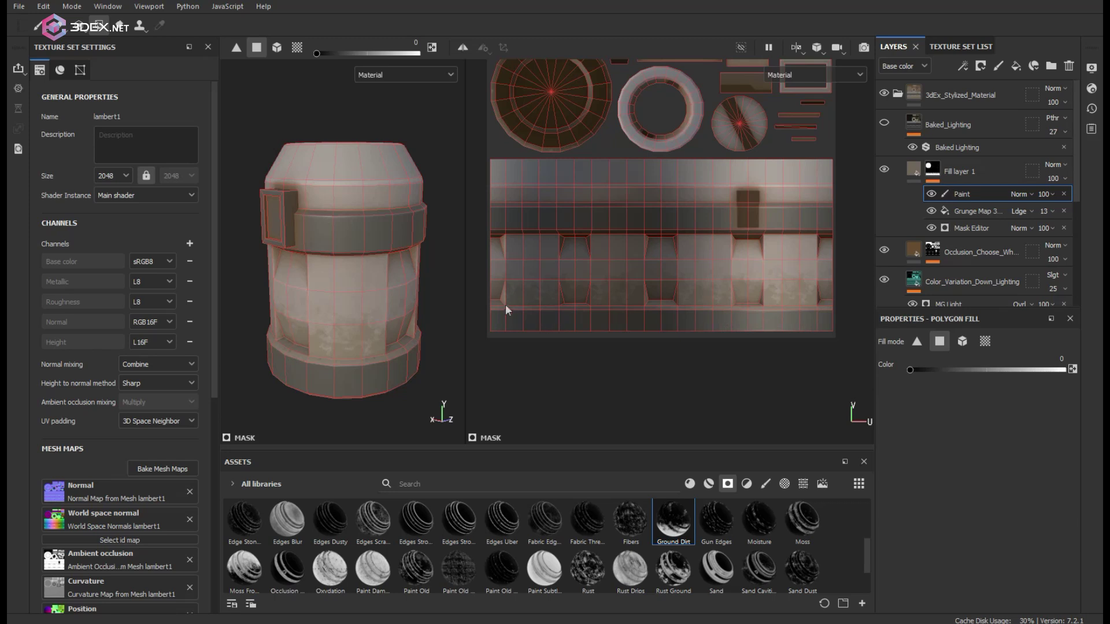
pyautogui.moveTo(492, 308); pyautogui.dragTo(841, 328)
pyautogui.press('1')
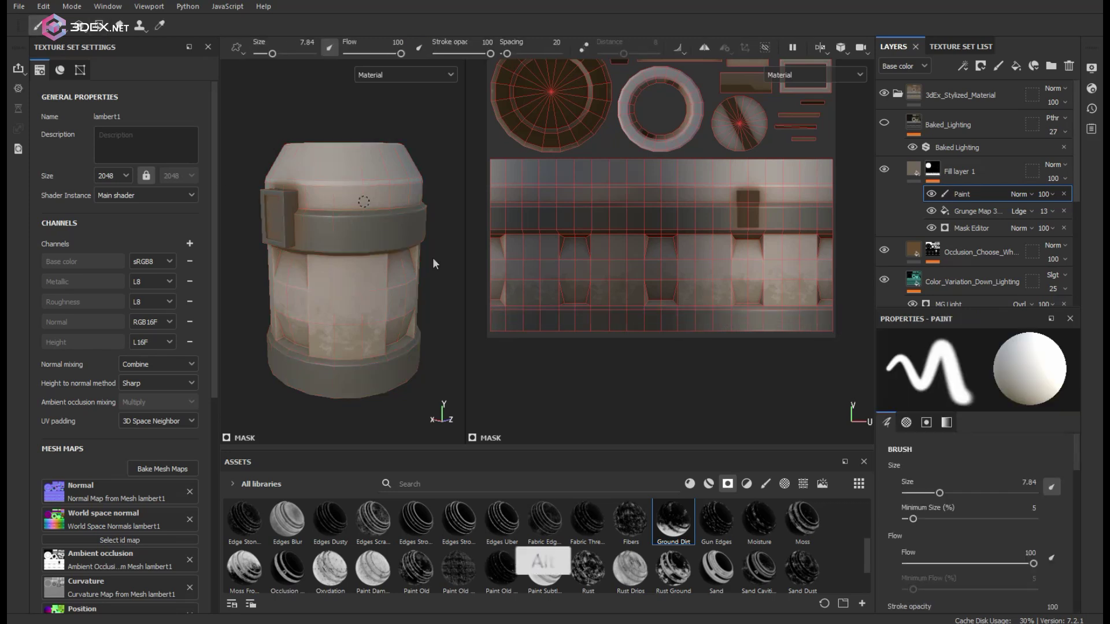
# Check the barrel and set the Global Balance of Fill layer 1's Mask Editor to 0.89.
pyautogui.moveTo(433, 258)
pyautogui.keyDown('alt'); pyautogui.mouseDown()
pyautogui.moveTo(444, 240)
pyautogui.moveTo(382, 254)
pyautogui.mouseUp(); pyautogui.keyUp('alt')
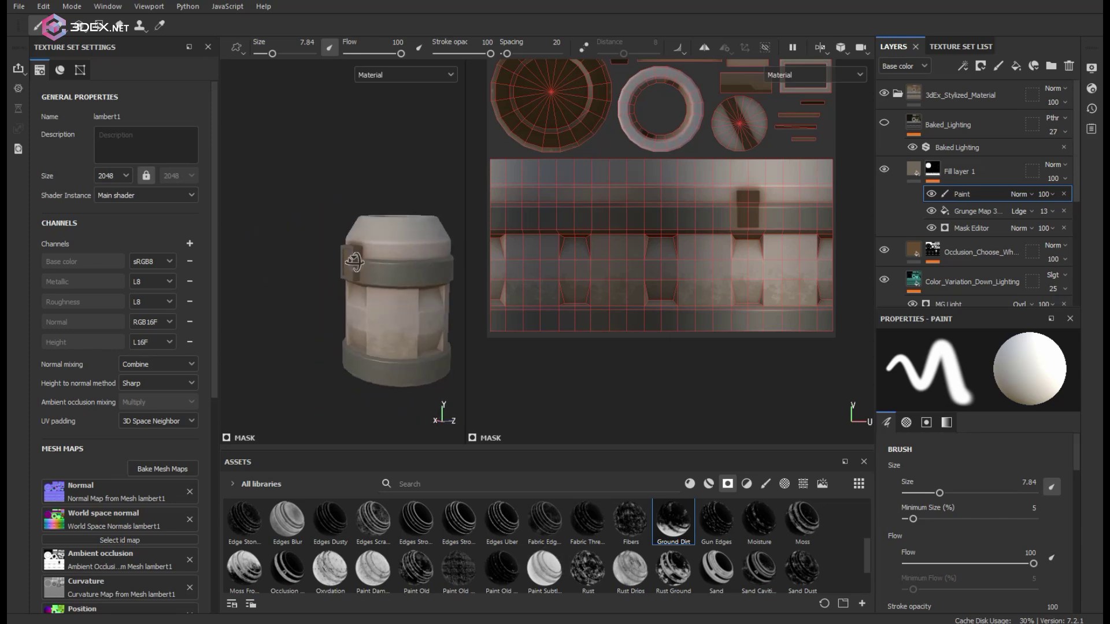
pyautogui.keyDown('alt'); pyautogui.moveTo(382, 254); pyautogui.dragTo(487, 318, button='right'); pyautogui.keyUp('alt')
pyautogui.keyDown('alt'); pyautogui.moveTo(487, 318); pyautogui.dragTo(407, 258, button='middle'); pyautogui.keyUp('alt')
pyautogui.keyDown('alt'); pyautogui.moveTo(407, 258); pyautogui.dragTo(377, 269); pyautogui.keyUp('alt')
pyautogui.keyDown('alt'); pyautogui.moveTo(377, 269); pyautogui.dragTo(367, 244, button='right'); pyautogui.keyUp('alt')
pyautogui.keyDown('alt'); pyautogui.moveTo(367, 244); pyautogui.dragTo(377, 272); pyautogui.keyUp('alt')
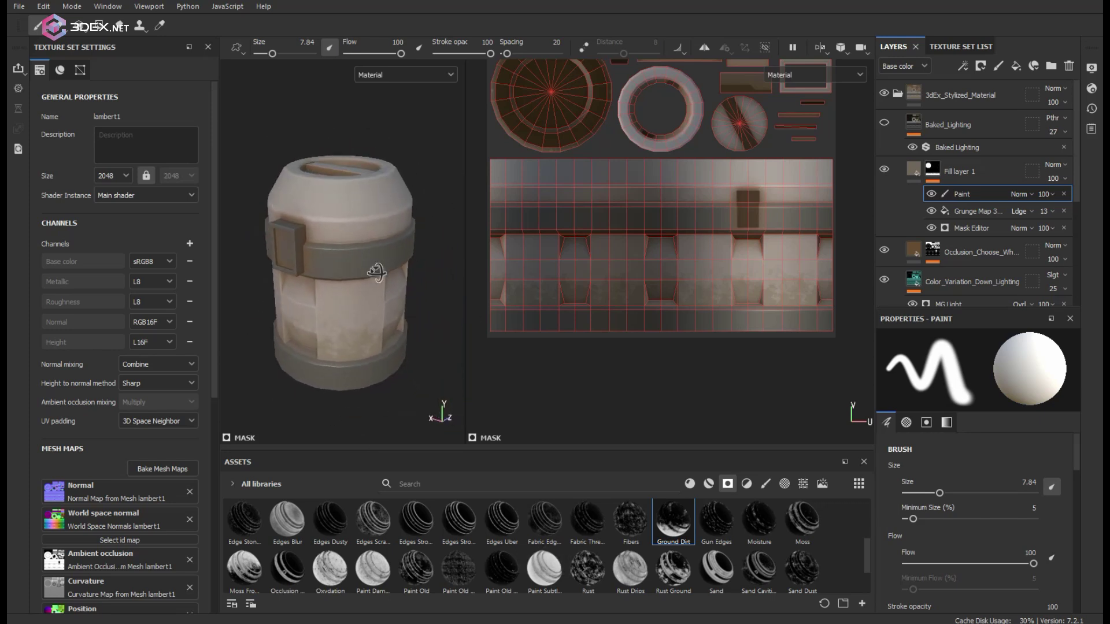
pyautogui.click(963, 227)
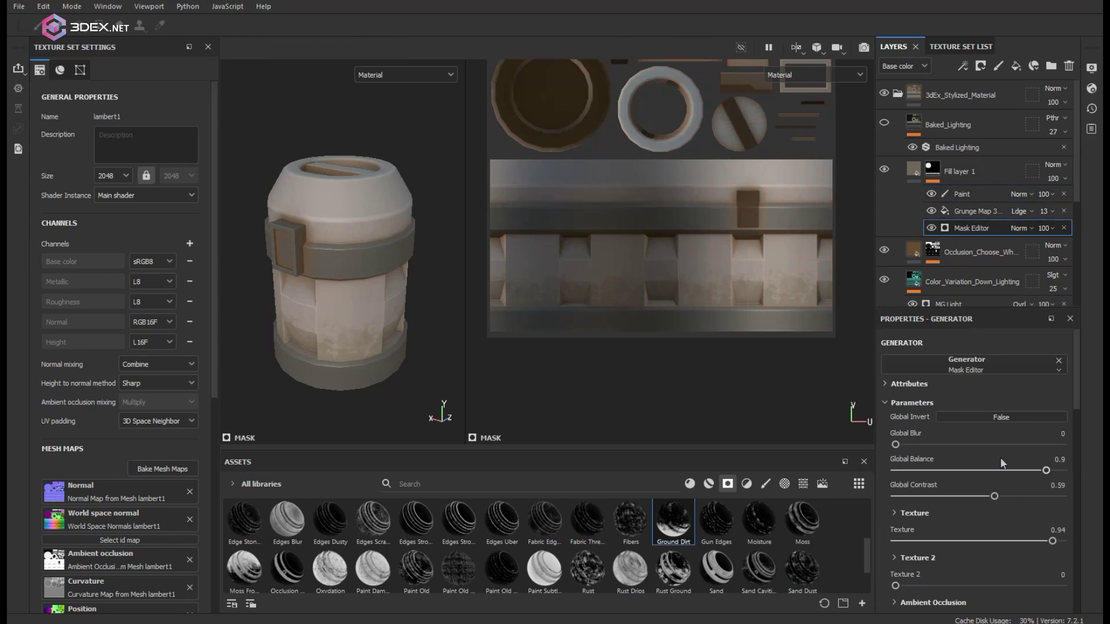
pyautogui.moveTo(1048, 472); pyautogui.dragTo(1045, 469)
# Compare the barrel with and without Fill layer 1, and set the layer's opacity to 54.
pyautogui.moveTo(465, 198); pyautogui.dragTo(646, 206)
pyautogui.keyDown('alt'); pyautogui.moveTo(420, 294); pyautogui.dragTo(400, 265); pyautogui.keyUp('alt')
pyautogui.keyDown('shift'); pyautogui.moveTo(400, 265); pyautogui.dragTo(523, 257, button='right'); pyautogui.keyUp('shift')
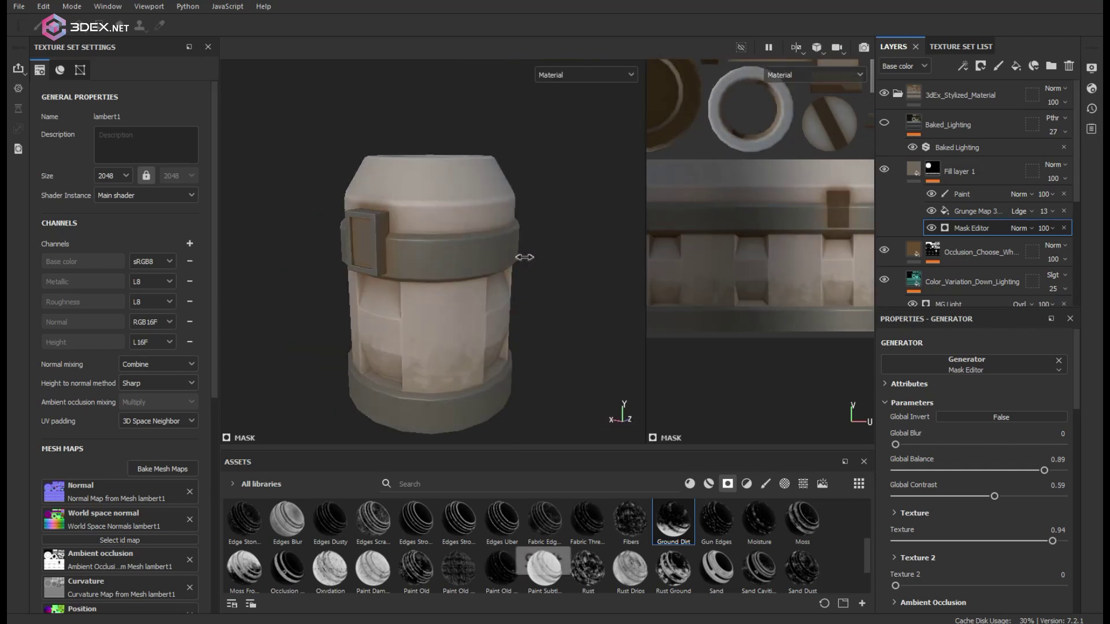
pyautogui.keyDown('alt'); pyautogui.moveTo(394, 245); pyautogui.dragTo(425, 265); pyautogui.keyUp('alt')
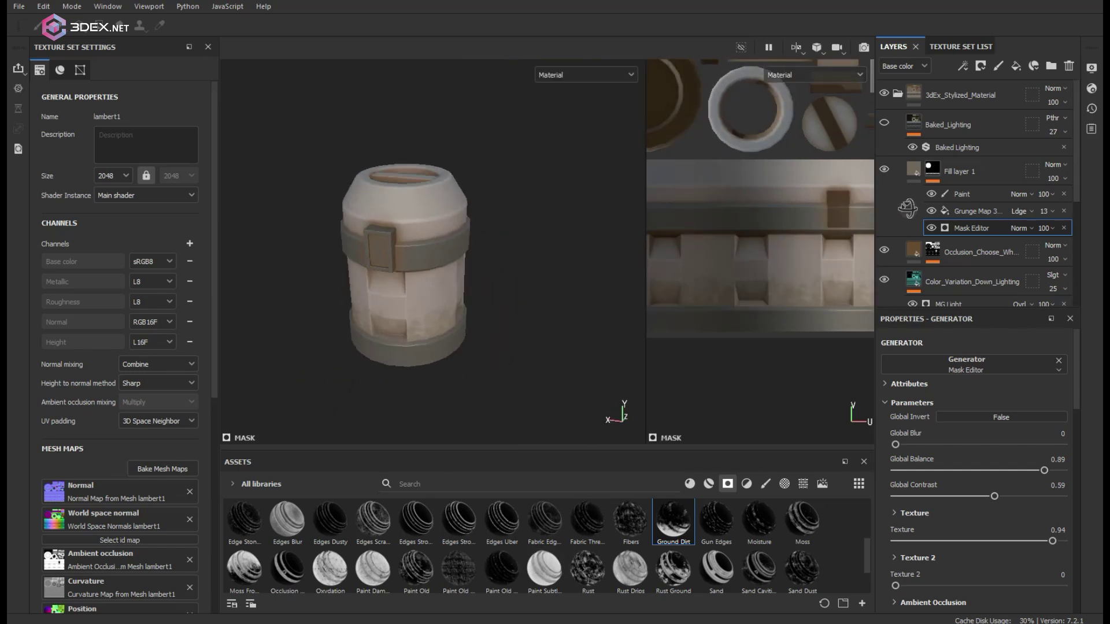
pyautogui.click(885, 169)
pyautogui.click(885, 169)
pyautogui.click(885, 169)
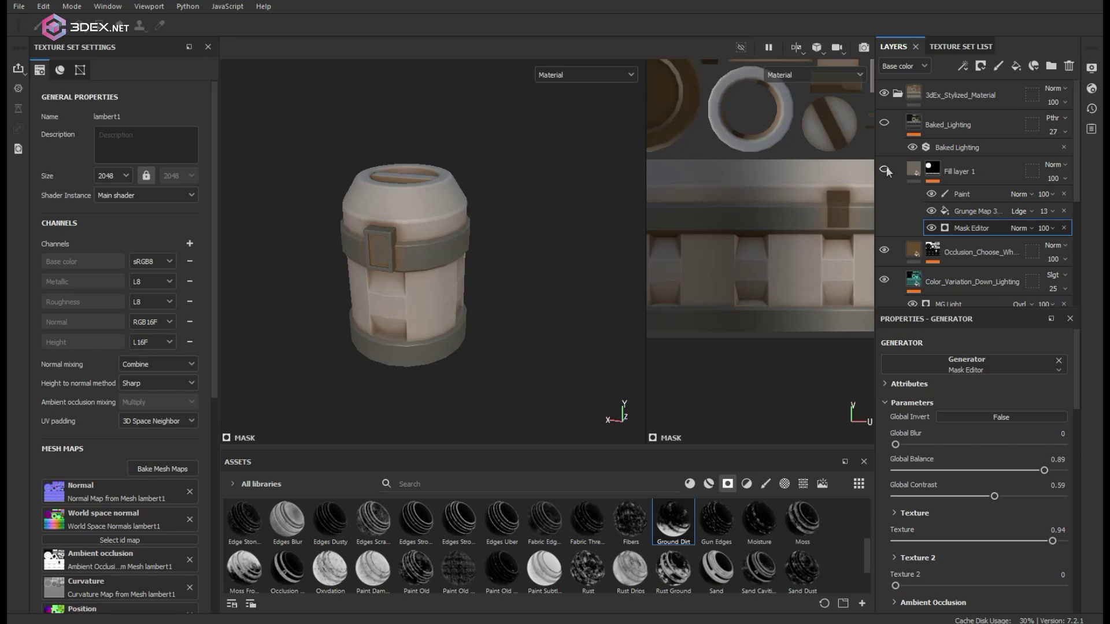
pyautogui.click(884, 170)
pyautogui.click(884, 169)
pyautogui.click(1057, 178)
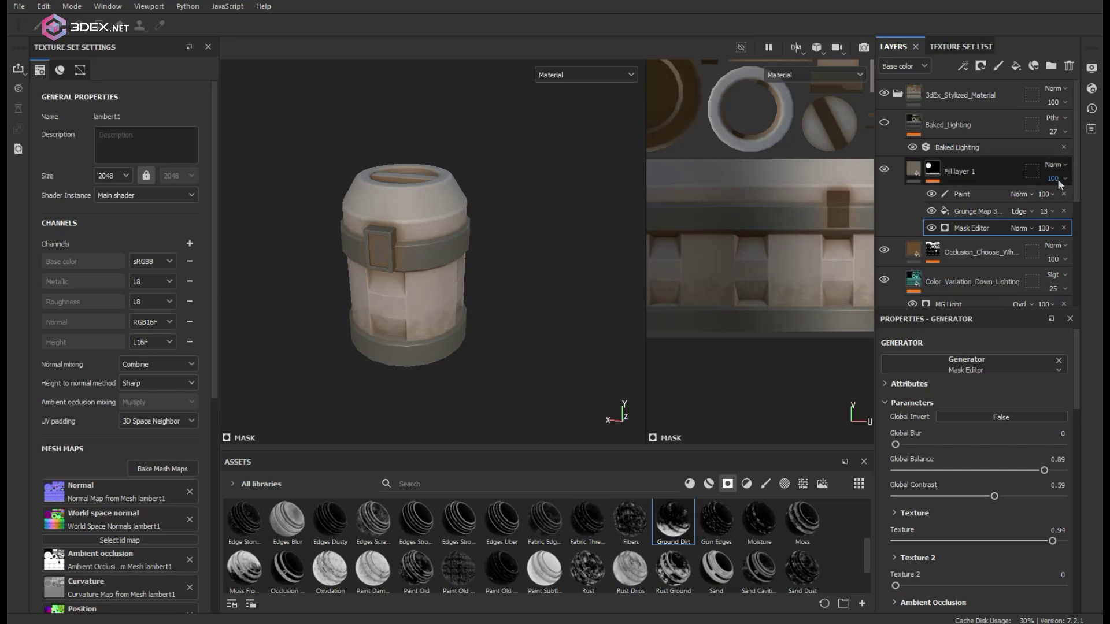
pyautogui.moveTo(1080, 200); pyautogui.dragTo(1072, 201)
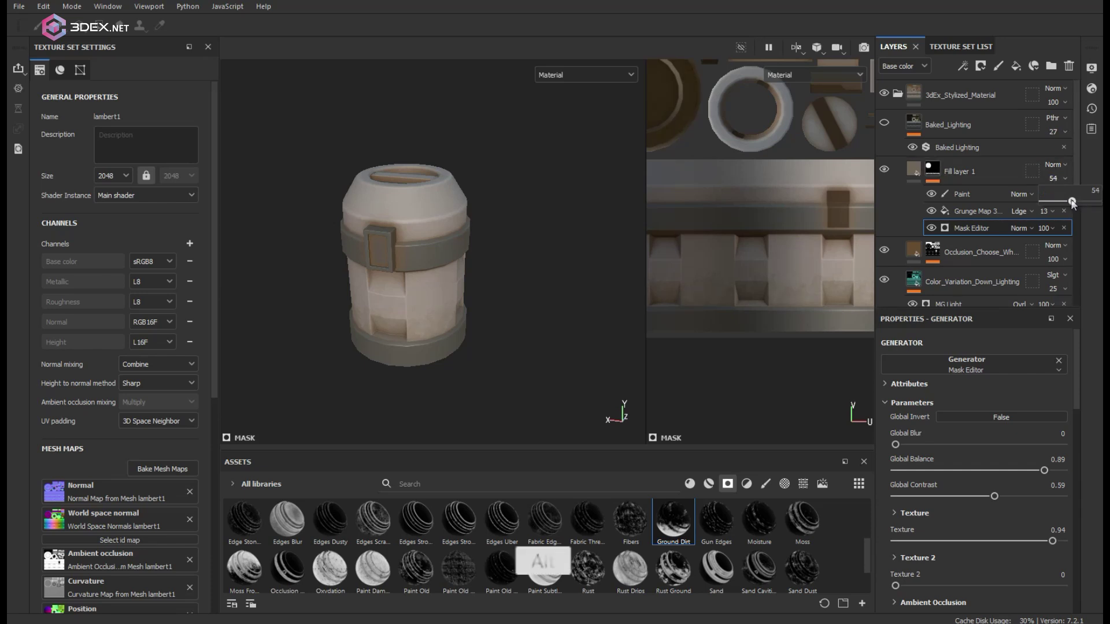
# Inspect the softened ground dirt on the barrel from several angles, distances and lighting directions.
pyautogui.scroll(3, 546, 322)
pyautogui.keyDown('alt'); pyautogui.moveTo(545, 322); pyautogui.dragTo(530, 303); pyautogui.keyUp('alt')
pyautogui.scroll(-3, 523, 292)
pyautogui.scroll(-1, 530, 302)
pyautogui.keyDown('shift'); pyautogui.moveTo(478, 260); pyautogui.dragTo(460, 262, button='right'); pyautogui.keyUp('shift')
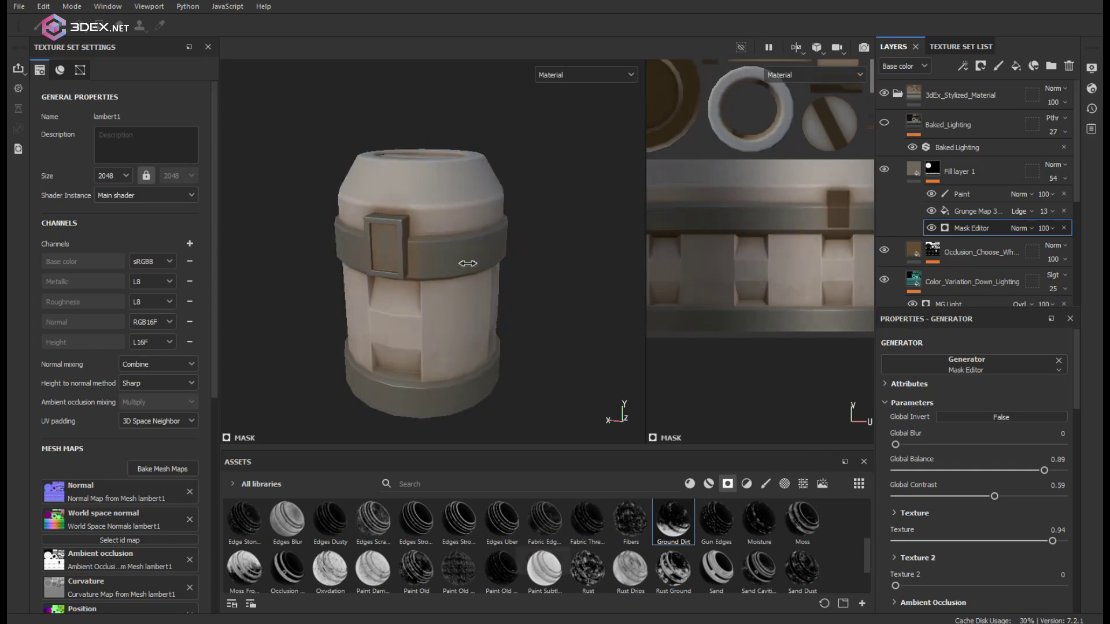
pyautogui.keyDown('alt'); pyautogui.moveTo(460, 262); pyautogui.dragTo(809, 222); pyautogui.keyUp('alt')
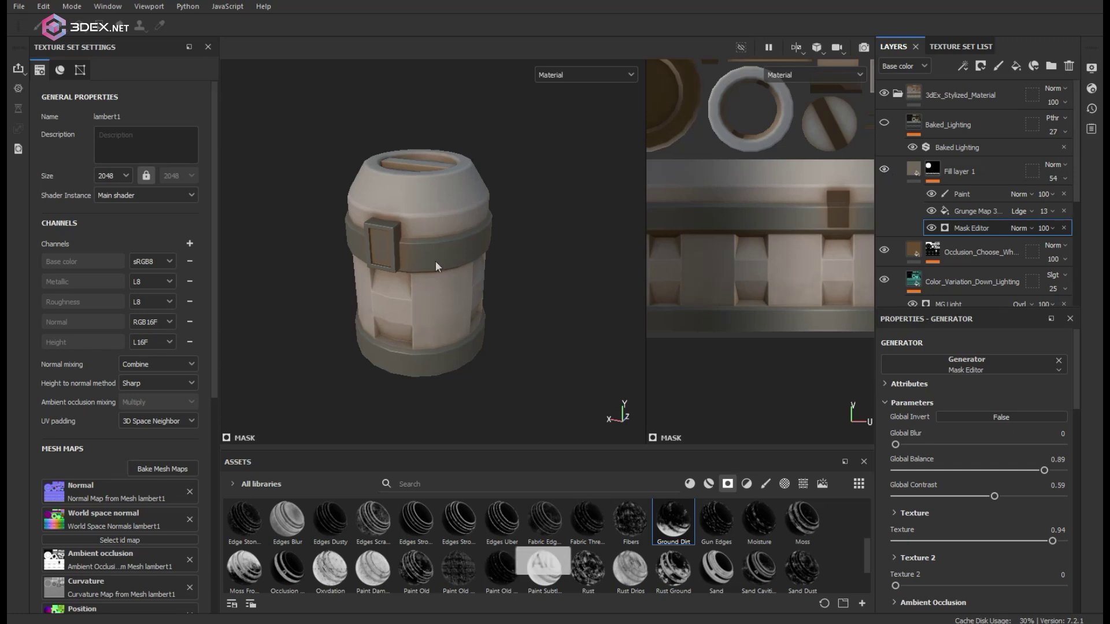
pyautogui.keyDown('alt'); pyautogui.moveTo(435, 261); pyautogui.dragTo(496, 290); pyautogui.keyUp('alt')
pyautogui.keyDown('alt'); pyautogui.moveTo(495, 291); pyautogui.dragTo(454, 270, button='right'); pyautogui.keyUp('alt')
pyautogui.keyDown('alt'); pyautogui.moveTo(454, 270); pyautogui.dragTo(424, 252); pyautogui.keyUp('alt')
pyautogui.keyDown('alt'); pyautogui.moveTo(425, 251); pyautogui.dragTo(471, 285, button='right'); pyautogui.keyUp('alt')
pyautogui.keyDown('alt'); pyautogui.moveTo(471, 284); pyautogui.dragTo(453, 276); pyautogui.keyUp('alt')
pyautogui.keyDown('alt'); pyautogui.moveTo(453, 276); pyautogui.dragTo(521, 262, button='right'); pyautogui.keyUp('alt')
pyautogui.keyDown('alt'); pyautogui.moveTo(521, 261); pyautogui.dragTo(480, 251); pyautogui.keyUp('alt')
pyautogui.keyDown('alt'); pyautogui.moveTo(480, 251); pyautogui.dragTo(470, 263, button='middle'); pyautogui.keyUp('alt')
pyautogui.keyDown('alt'); pyautogui.moveTo(470, 263); pyautogui.dragTo(422, 236, button='right'); pyautogui.keyUp('alt')
pyautogui.keyDown('alt'); pyautogui.moveTo(435, 244); pyautogui.dragTo(486, 263); pyautogui.keyUp('alt')
pyautogui.keyDown('alt'); pyautogui.moveTo(485, 263); pyautogui.dragTo(507, 266, button='right'); pyautogui.keyUp('alt')
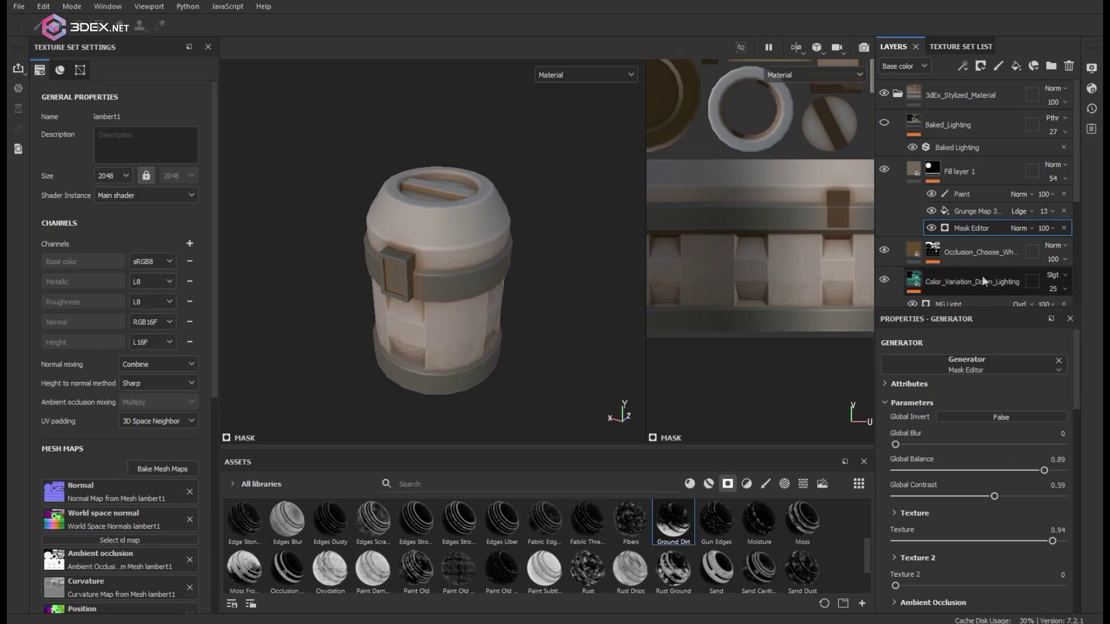
# Duplicate Fill layer 1 and remove the Paint and Grunge Map effects from the copy's mask.
pyautogui.scroll(-1, 999, 151)
pyautogui.scroll(1, 999, 150)
pyautogui.click(957, 169)
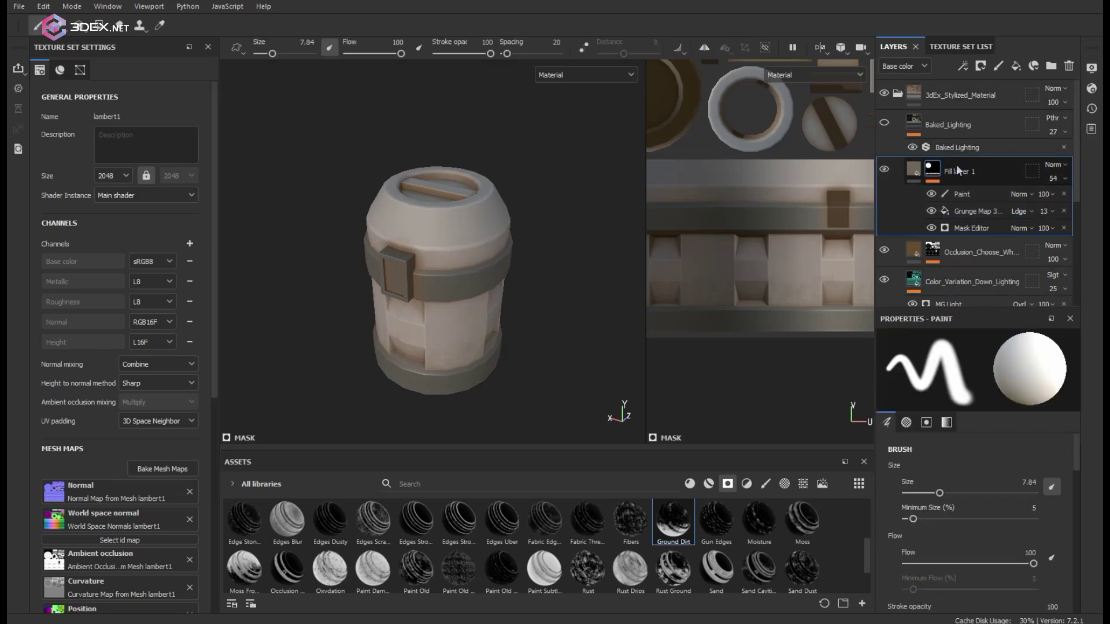
pyautogui.hotkey('ctrl', 'd')
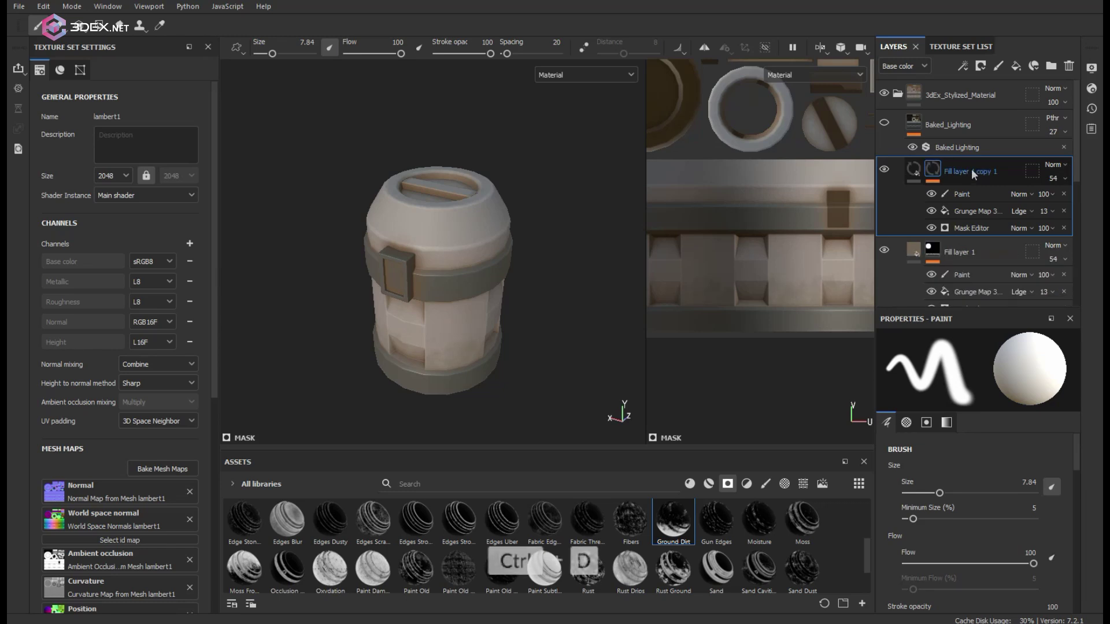
pyautogui.click(1063, 194)
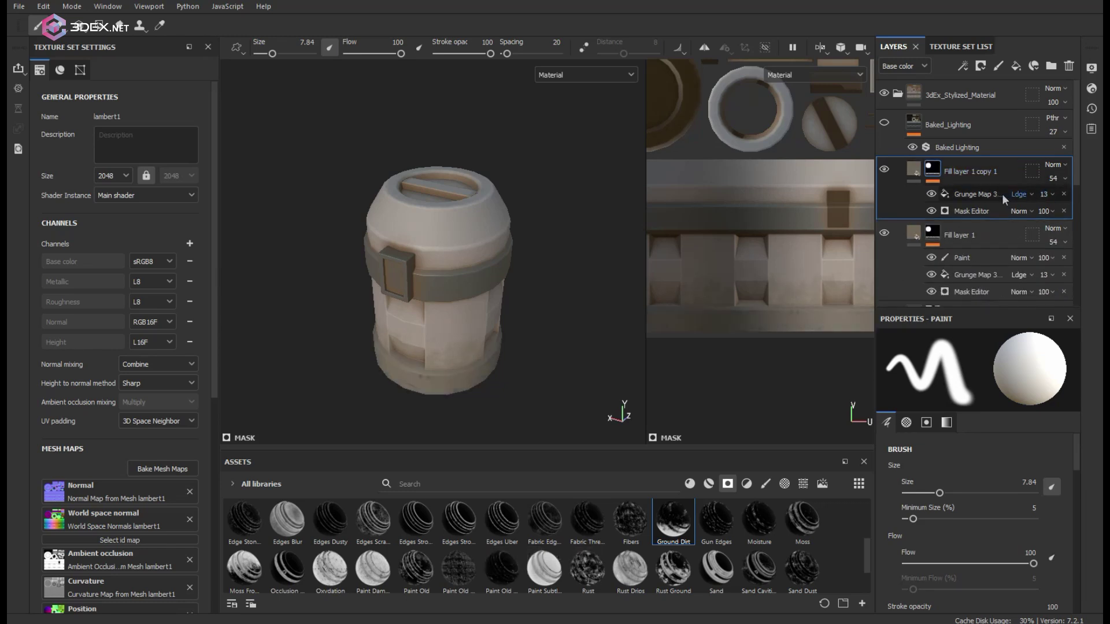
pyautogui.click(1062, 195)
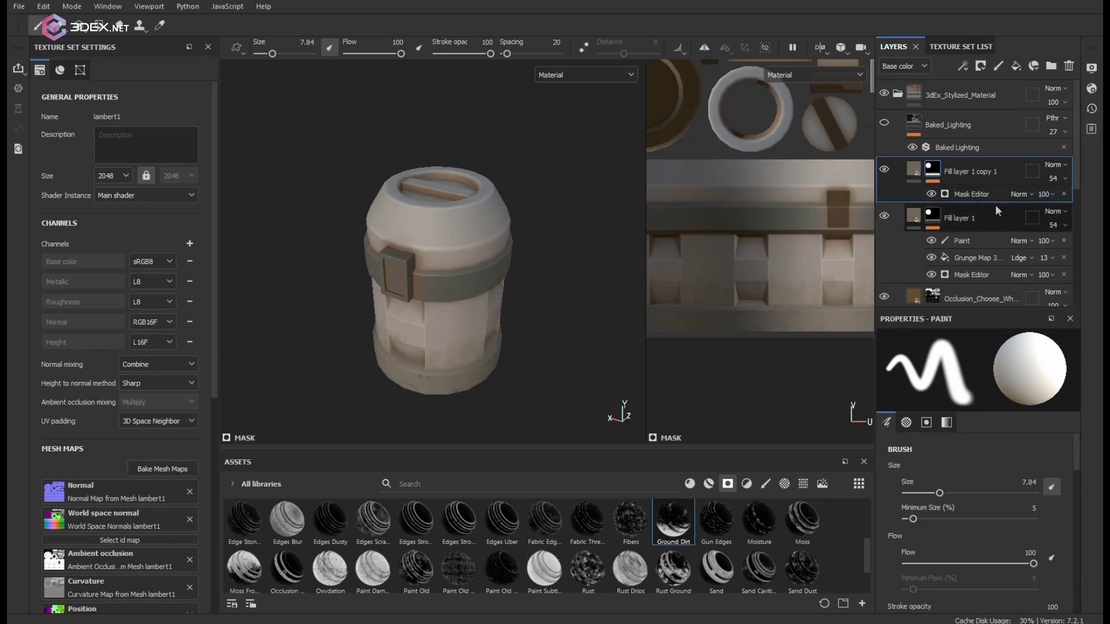
# Set Fill layer 1 copy 1 to Multiply blending and its Mask Editor's Texture amount to 0.
pyautogui.click(1063, 165)
pyautogui.click(1034, 221)
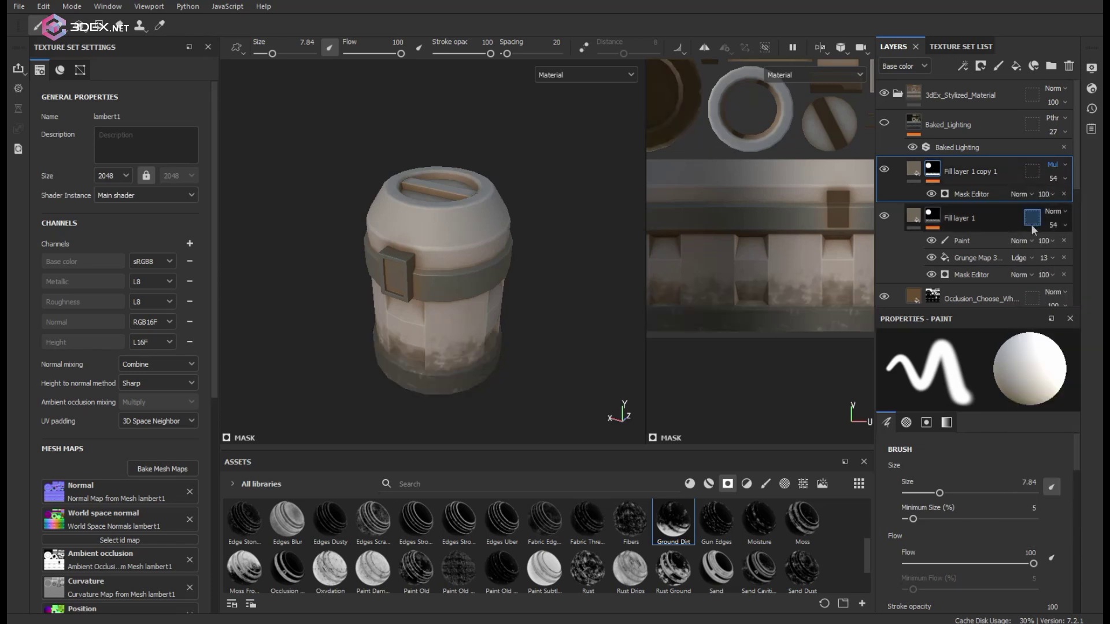
pyautogui.click(961, 194)
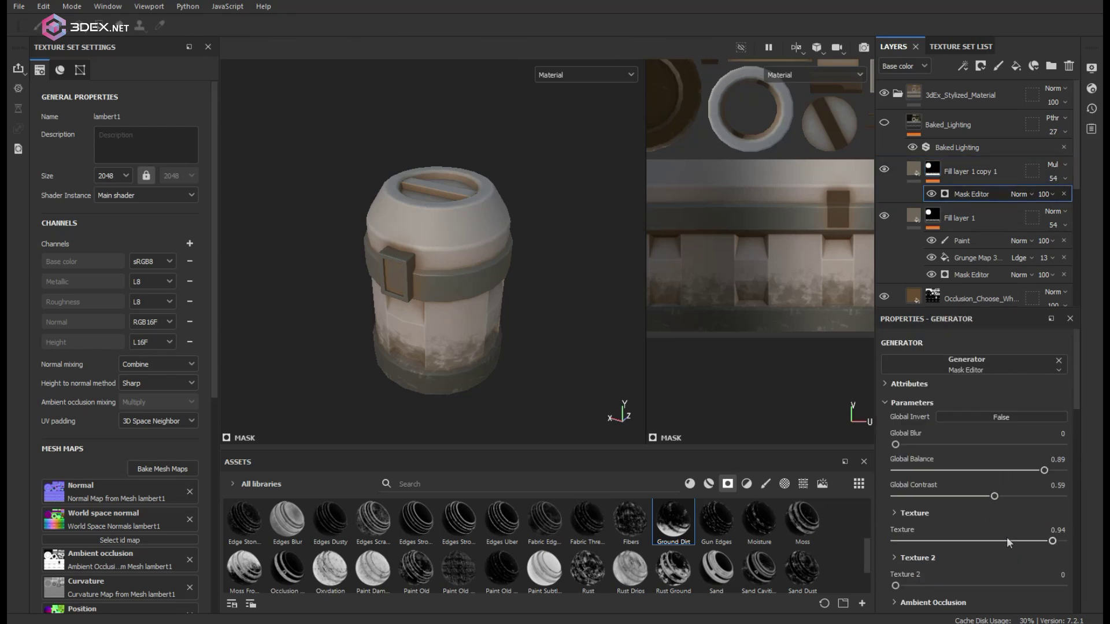
pyautogui.moveTo(1007, 538); pyautogui.dragTo(852, 534)
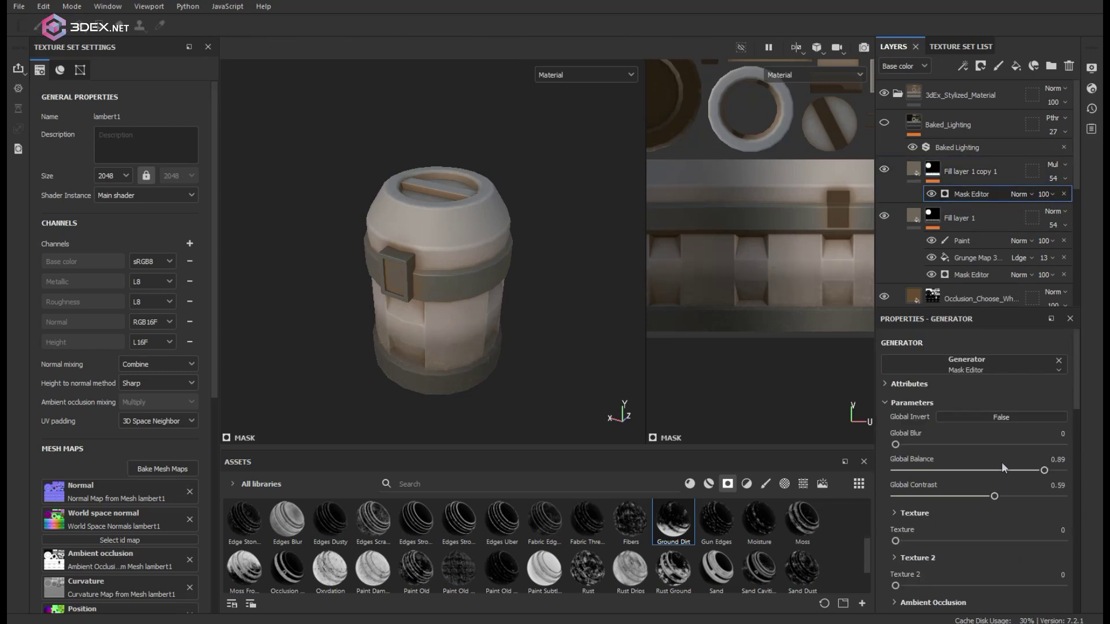
# Set the copy's Mask Editor to Global Balance 0.9 and Global Blur 9.96.
pyautogui.moveTo(1048, 468)
pyautogui.mouseDown()
pyautogui.moveTo(1071, 461)
pyautogui.moveTo(1044, 468)
pyautogui.mouseUp()
pyautogui.moveTo(1047, 474)
pyautogui.mouseDown()
pyautogui.moveTo(1064, 473)
pyautogui.moveTo(1048, 474)
pyautogui.mouseUp()
pyautogui.moveTo(989, 443)
pyautogui.mouseDown()
pyautogui.moveTo(1016, 441)
pyautogui.moveTo(999, 444)
pyautogui.mouseUp()
pyautogui.keyDown('alt'); pyautogui.moveTo(394, 278); pyautogui.dragTo(370, 304); pyautogui.keyUp('alt')
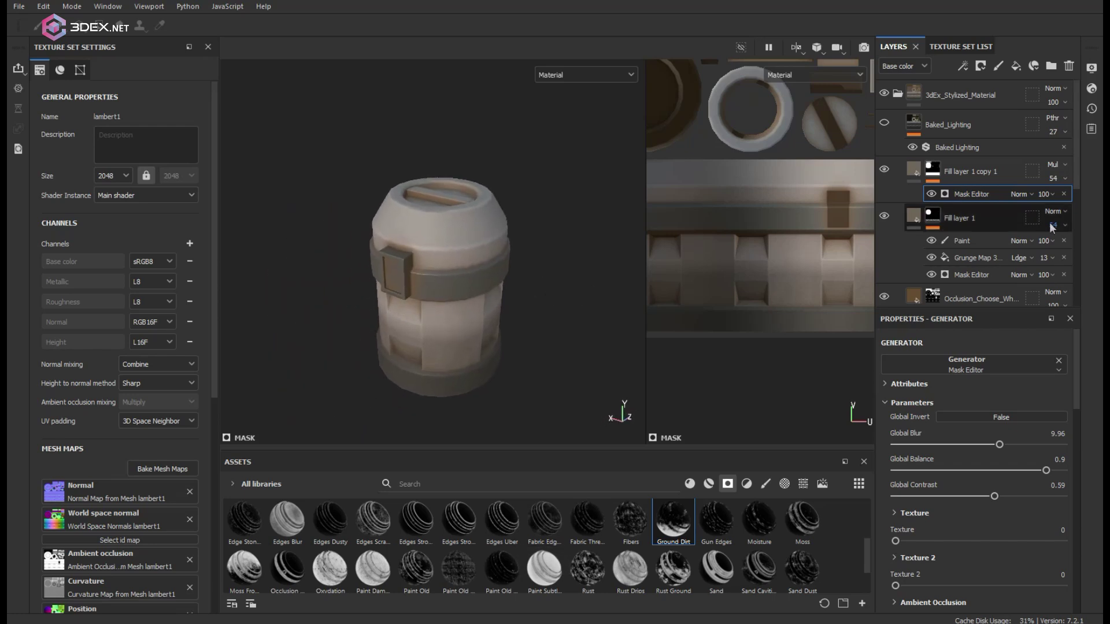
# Set Fill layer 1 copy 1's base color to near-black 0e0e0e and its opacity to 15.
pyautogui.click(915, 171)
pyautogui.click(980, 465)
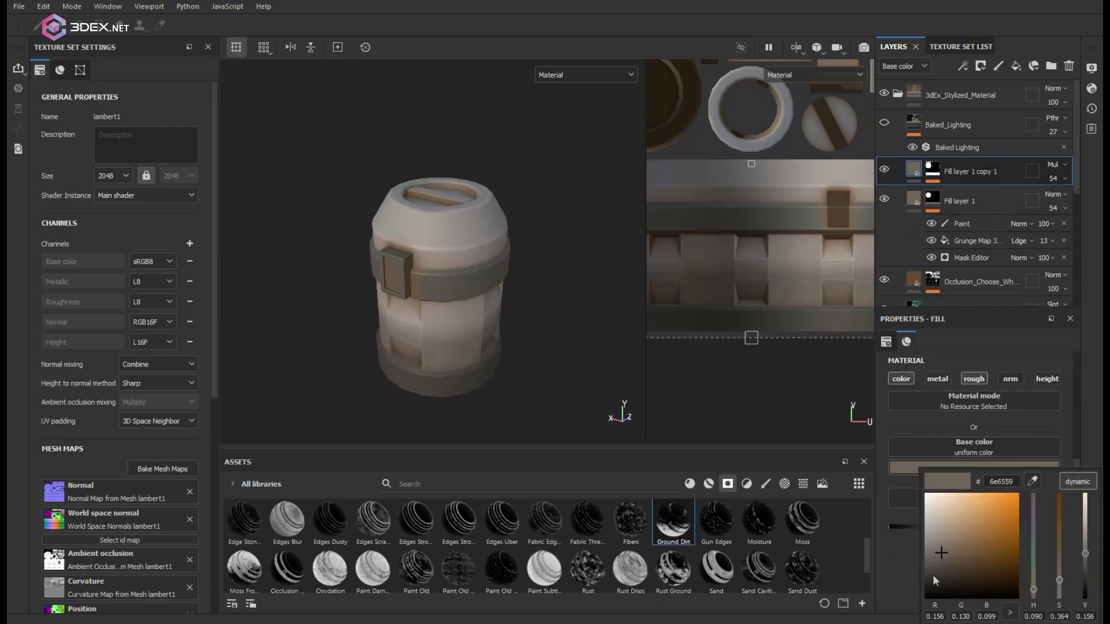
pyautogui.click(931, 575)
pyautogui.moveTo(894, 614); pyautogui.dragTo(906, 594)
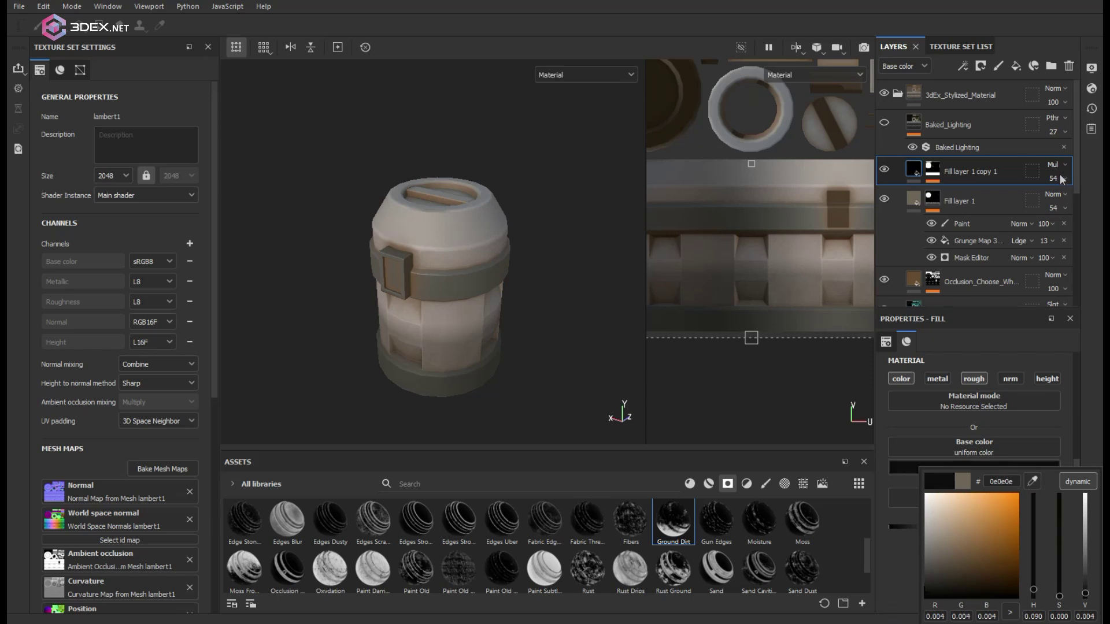
pyautogui.click(1063, 178)
pyautogui.moveTo(1064, 202)
pyautogui.mouseDown()
pyautogui.moveTo(1033, 205)
pyautogui.moveTo(1050, 200)
pyautogui.mouseUp()
pyautogui.keyDown('alt'); pyautogui.moveTo(591, 262); pyautogui.dragTo(497, 270); pyautogui.keyUp('alt')
pyautogui.keyDown('shift'); pyautogui.moveTo(497, 270); pyautogui.dragTo(492, 271, button='right'); pyautogui.keyUp('shift')
# Examine the effect of Fill layer 1 copy 1 on the barrel in the base color and material views.
pyautogui.press('c')
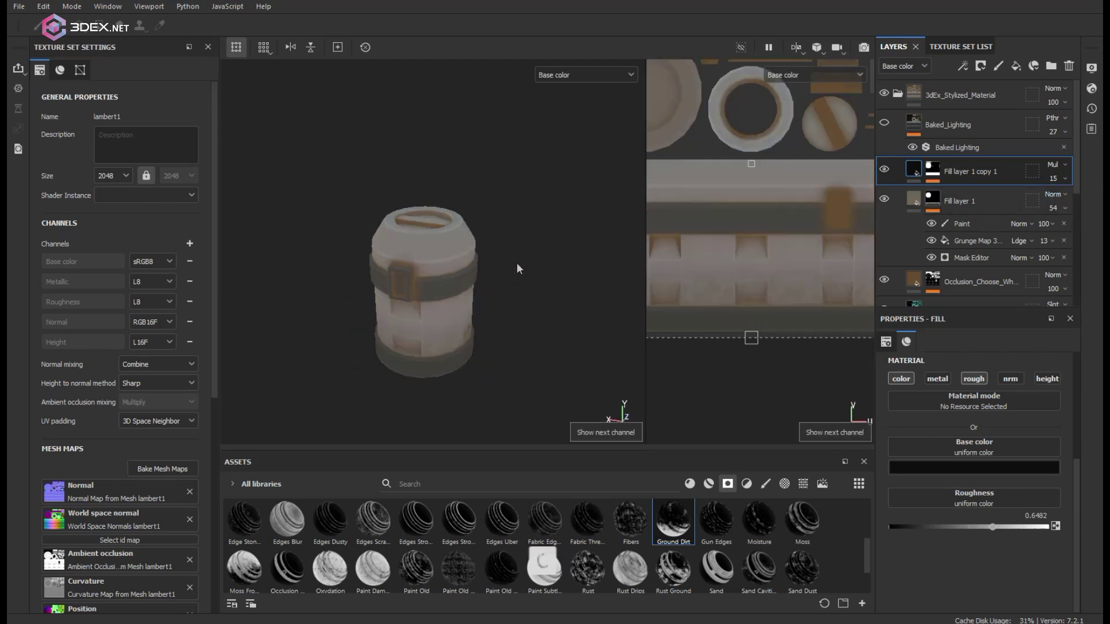
pyautogui.click(884, 170)
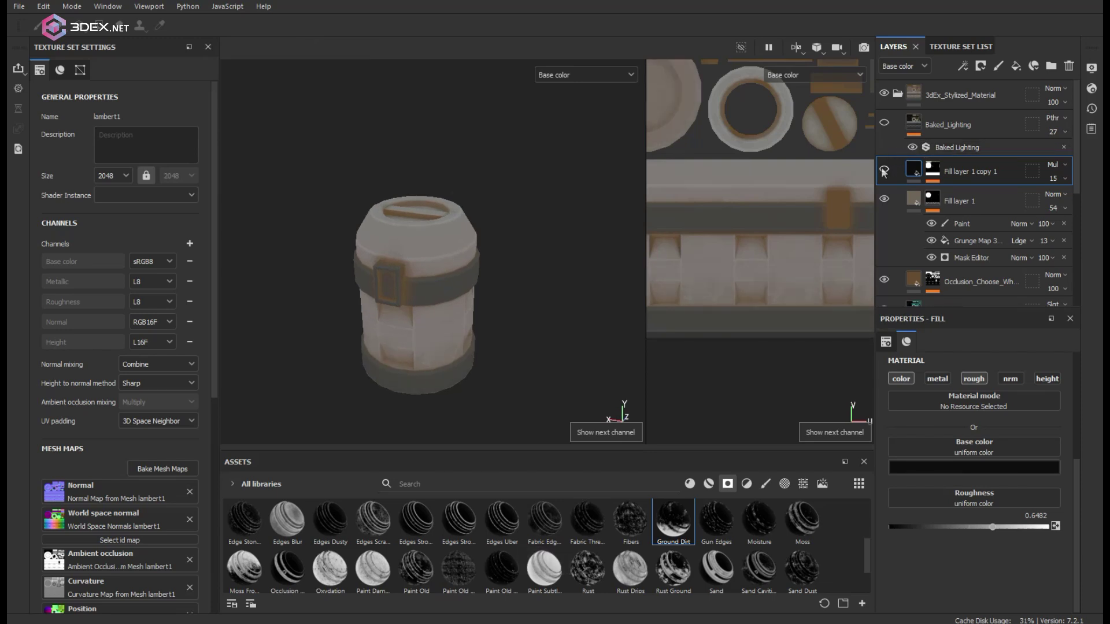
pyautogui.moveTo(471, 292)
pyautogui.keyDown('alt'); pyautogui.mouseDown()
pyautogui.moveTo(519, 283)
pyautogui.moveTo(523, 334)
pyautogui.moveTo(528, 288)
pyautogui.moveTo(488, 270)
pyautogui.mouseUp(); pyautogui.keyUp('alt')
pyautogui.press('m')
pyautogui.scroll(2, 488, 271)
pyautogui.keyDown('shift'); pyautogui.moveTo(486, 276); pyautogui.dragTo(433, 284, button='right'); pyautogui.keyUp('shift')
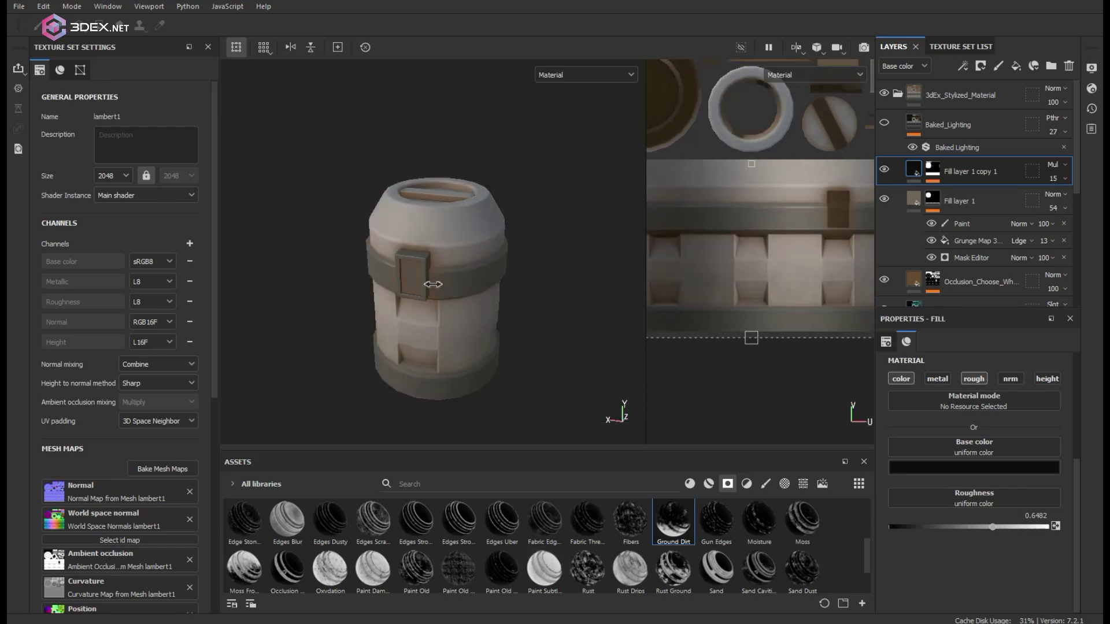
pyautogui.keyDown('alt'); pyautogui.moveTo(437, 286); pyautogui.dragTo(443, 314); pyautogui.keyUp('alt')
pyautogui.keyDown('alt'); pyautogui.moveTo(448, 308); pyautogui.dragTo(503, 268, button='right'); pyautogui.keyUp('alt')
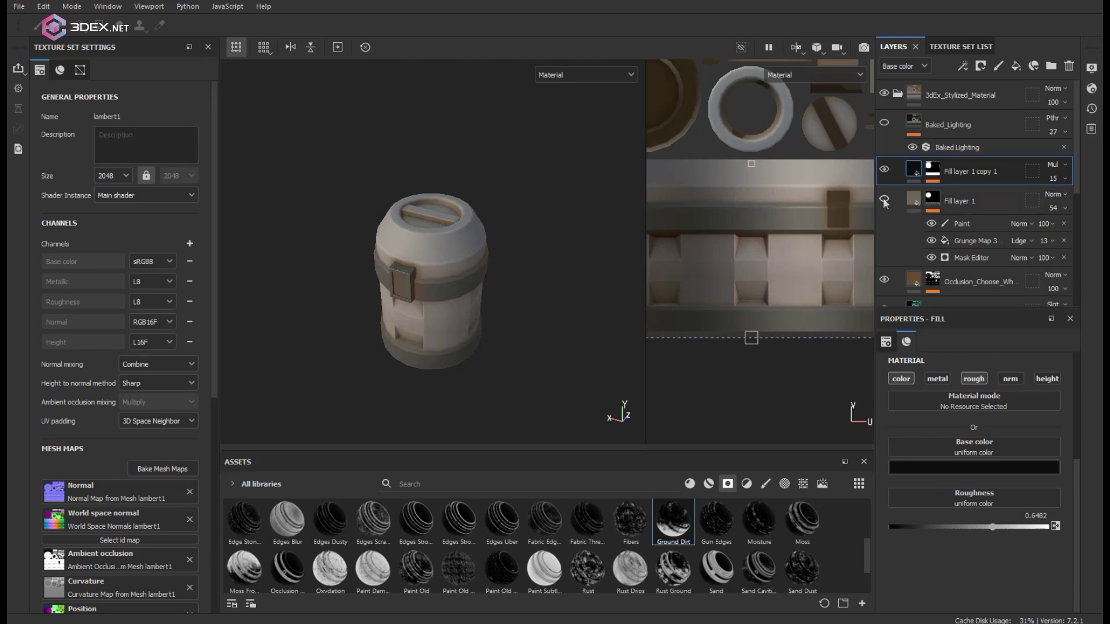
# Compare the barrel with and without the brown Occlusion layer, and select that layer's fill.
pyautogui.click(885, 281)
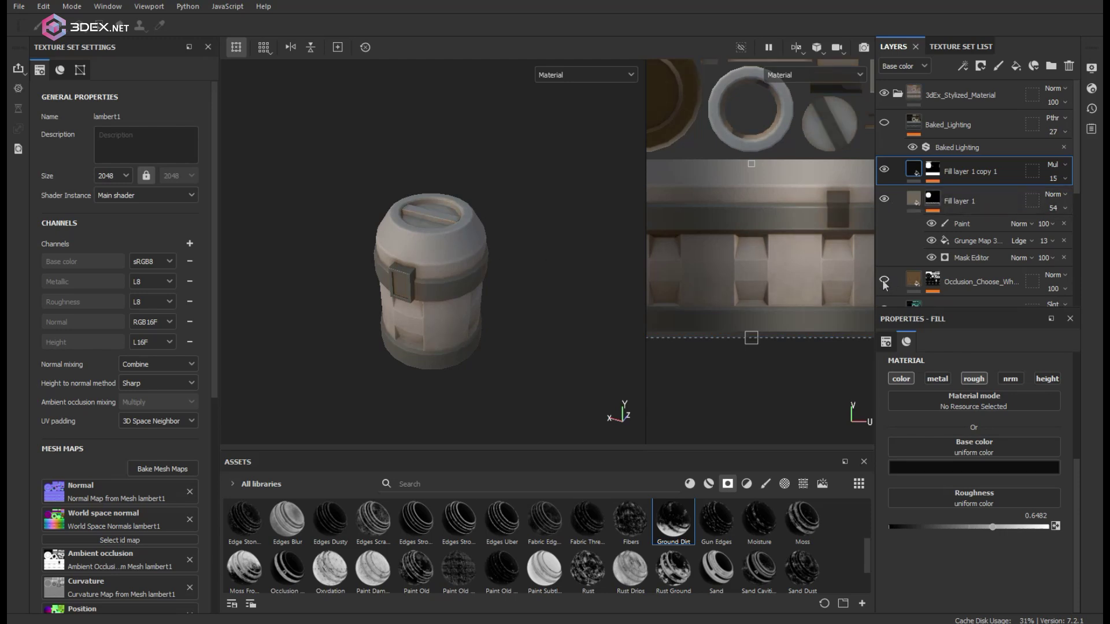
pyautogui.click(885, 281)
pyautogui.click(884, 281)
pyautogui.click(977, 283)
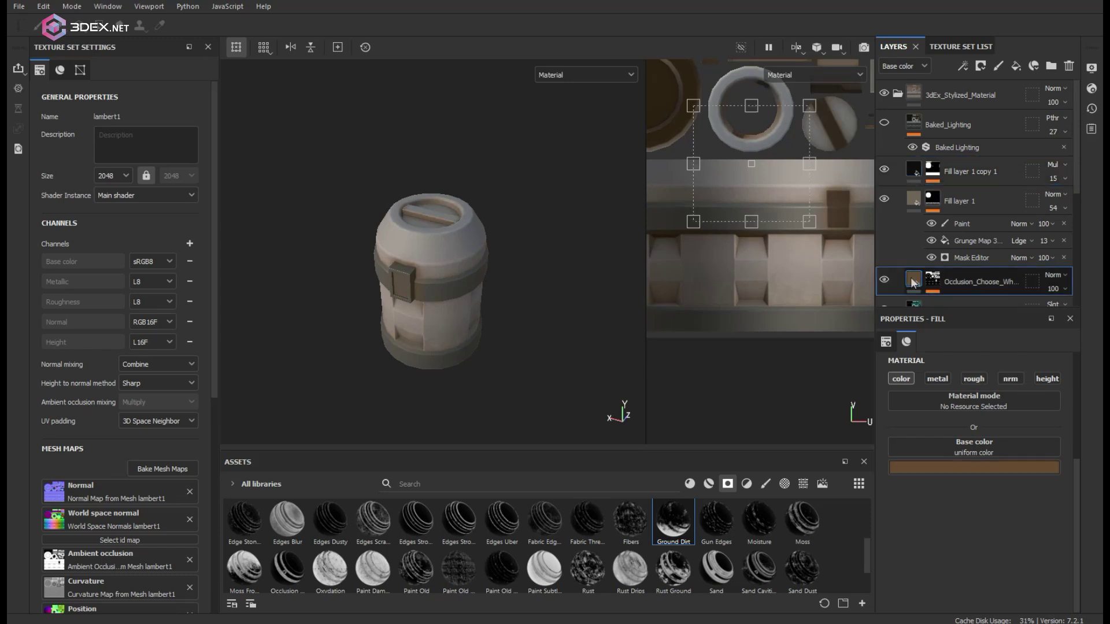
# Shift the Occlusion layer's base color from brown toward a reddish brown, about 65422f.
pyautogui.click(1000, 467)
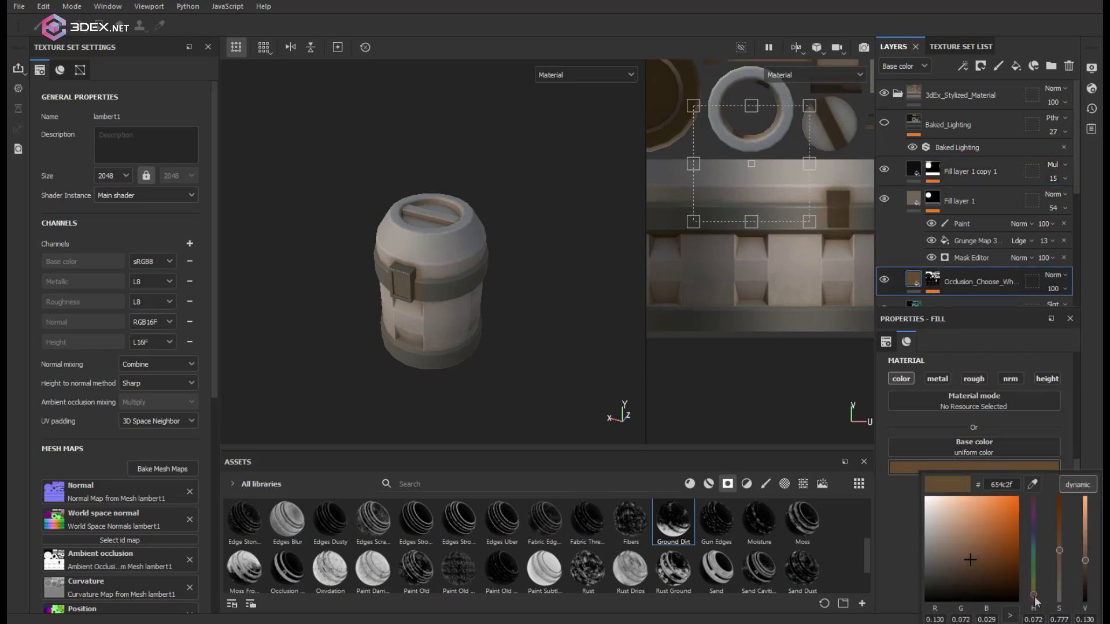
pyautogui.moveTo(1034, 594); pyautogui.dragTo(1035, 600)
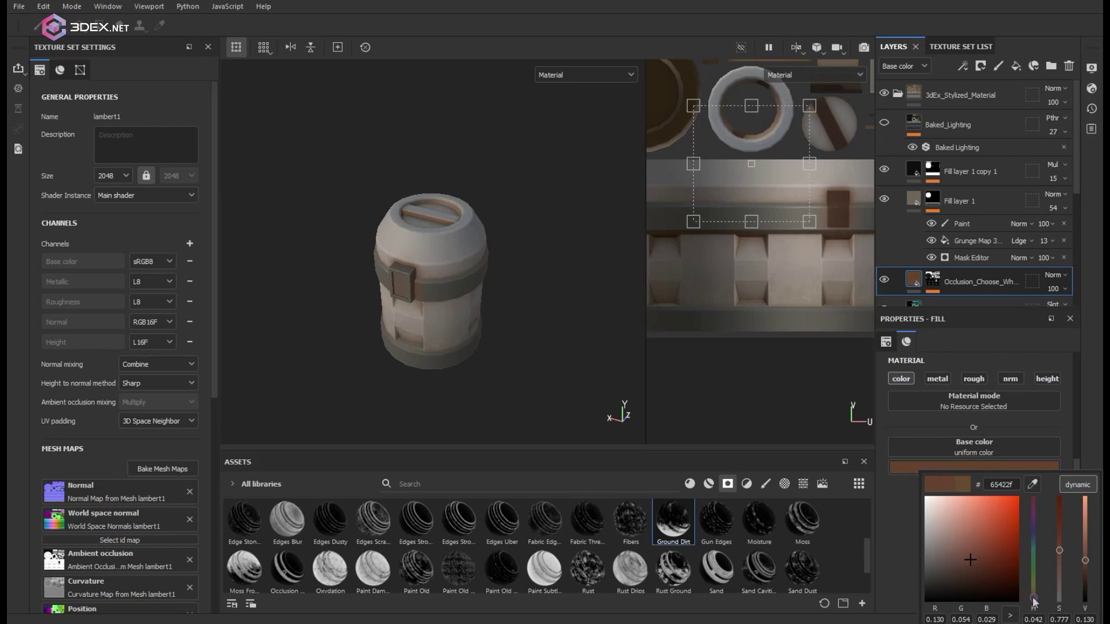
pyautogui.moveTo(457, 322)
pyautogui.keyDown('alt'); pyautogui.mouseDown()
pyautogui.moveTo(505, 268)
pyautogui.moveTo(456, 314)
pyautogui.mouseUp(); pyautogui.keyUp('alt')
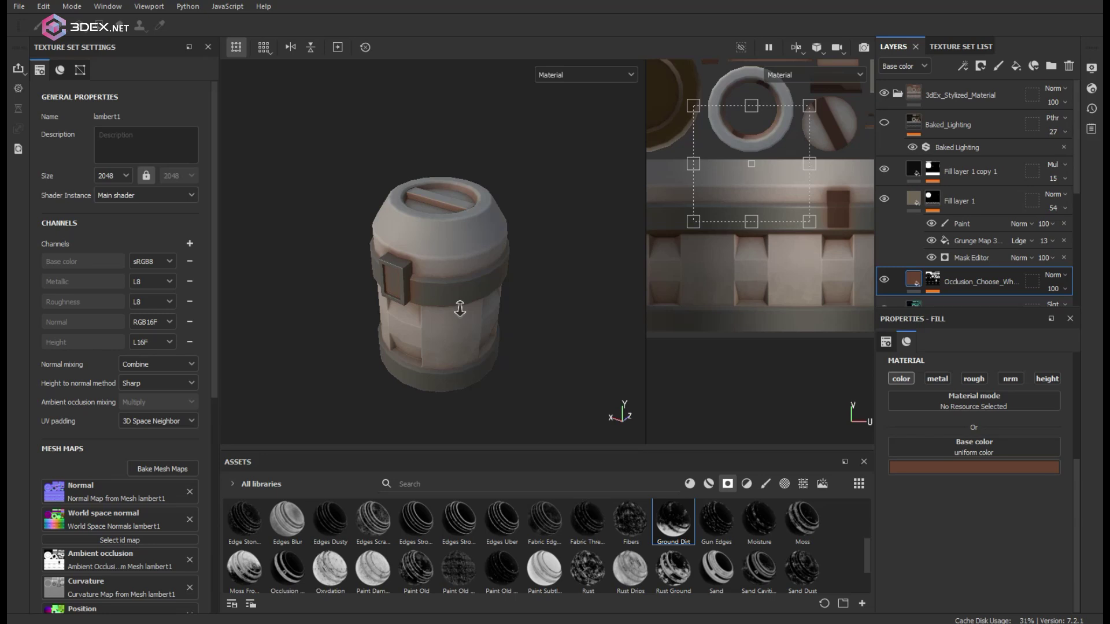
# Duplicate the Occlusion layer and replace the mask on the upper copy with a plain black mask.
pyautogui.hotkey('ctrl', 'd')
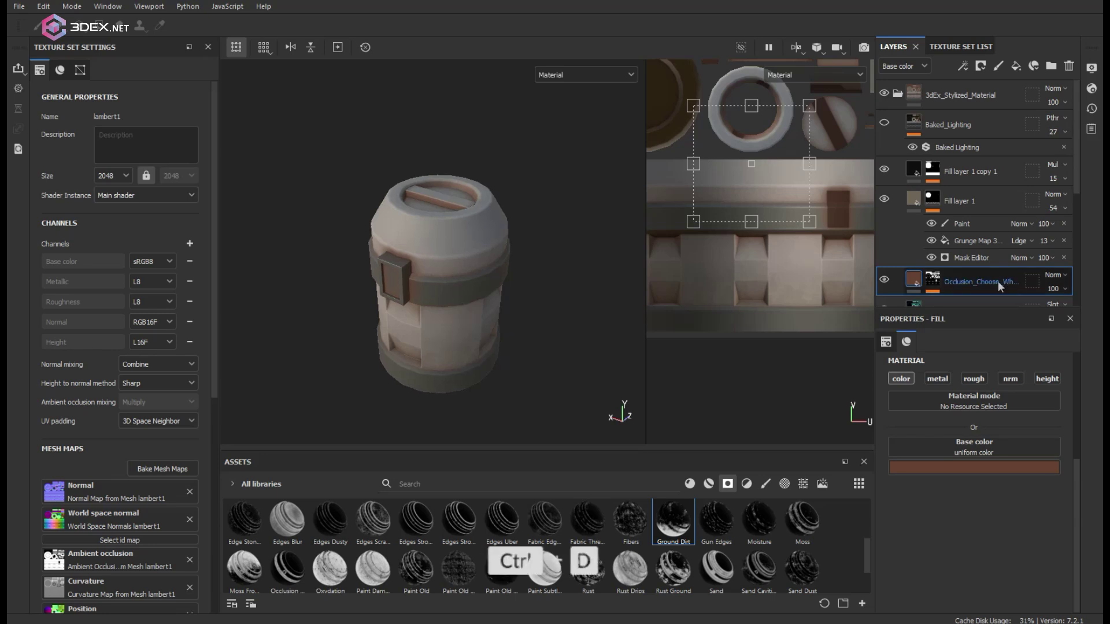
pyautogui.click(932, 280)
pyautogui.rightClick(932, 280)
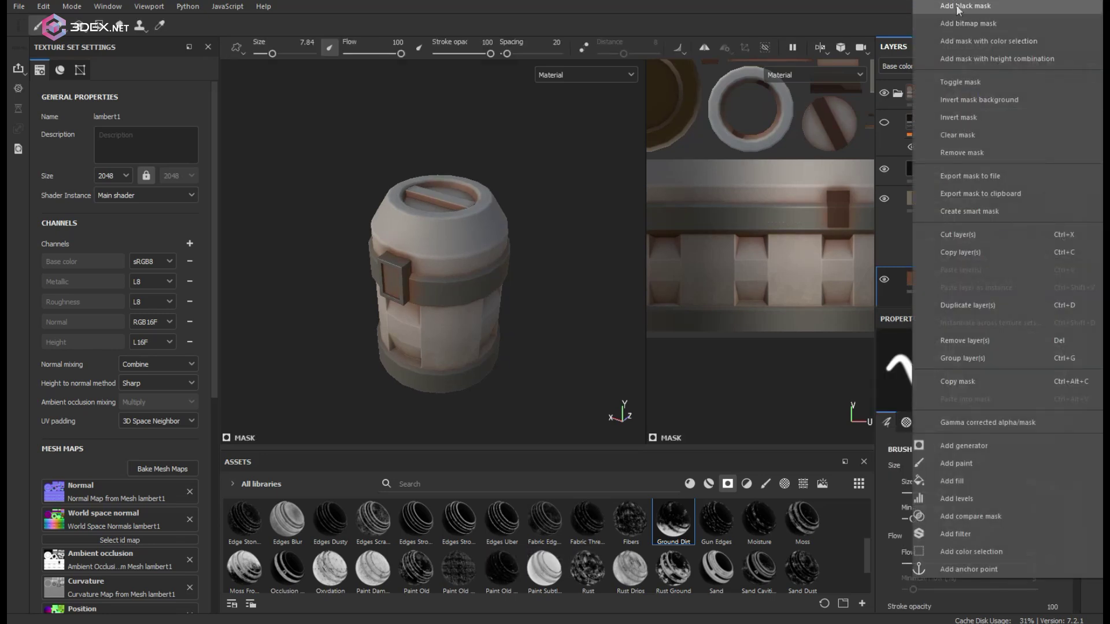
pyautogui.click(1006, 8)
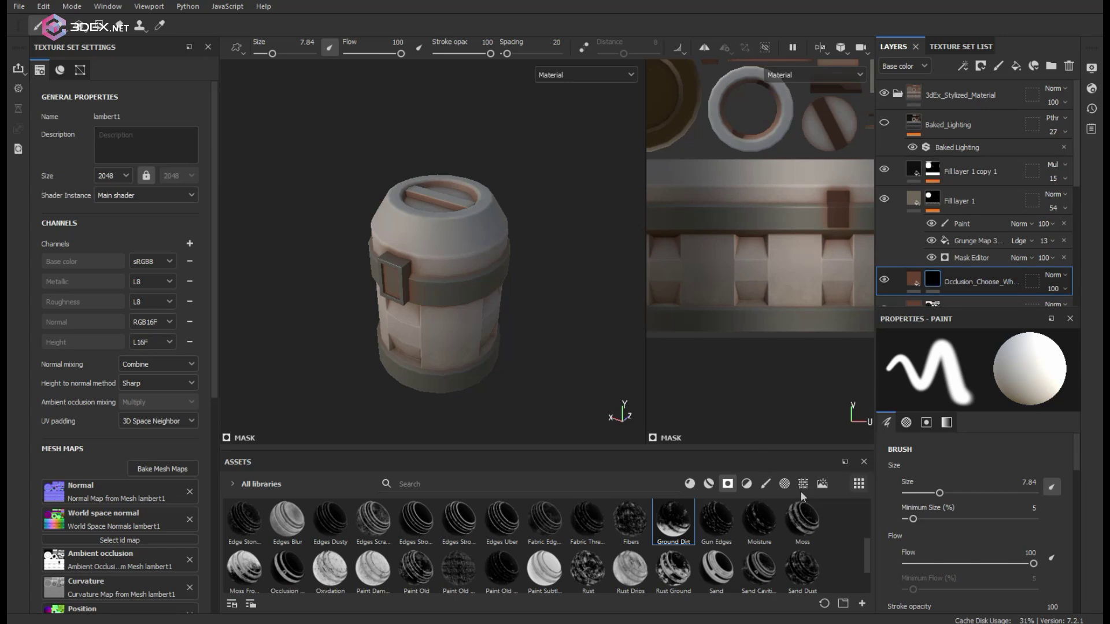
# Search the alphas for "drip" and load Drips Top as the brush alpha.
pyautogui.click(751, 485)
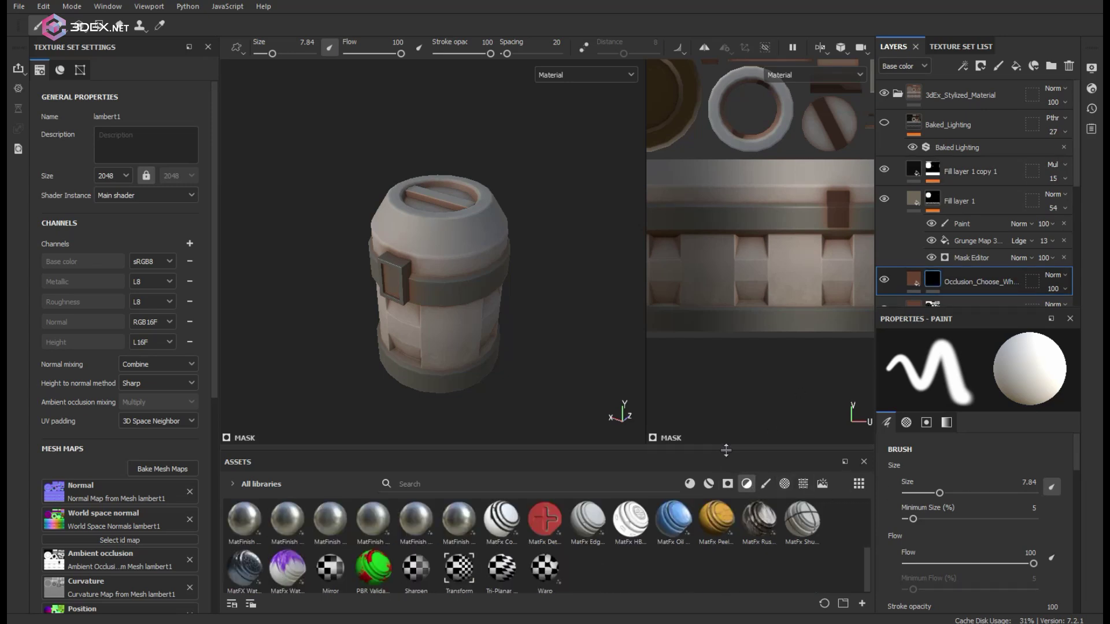
pyautogui.moveTo(726, 450); pyautogui.dragTo(726, 412)
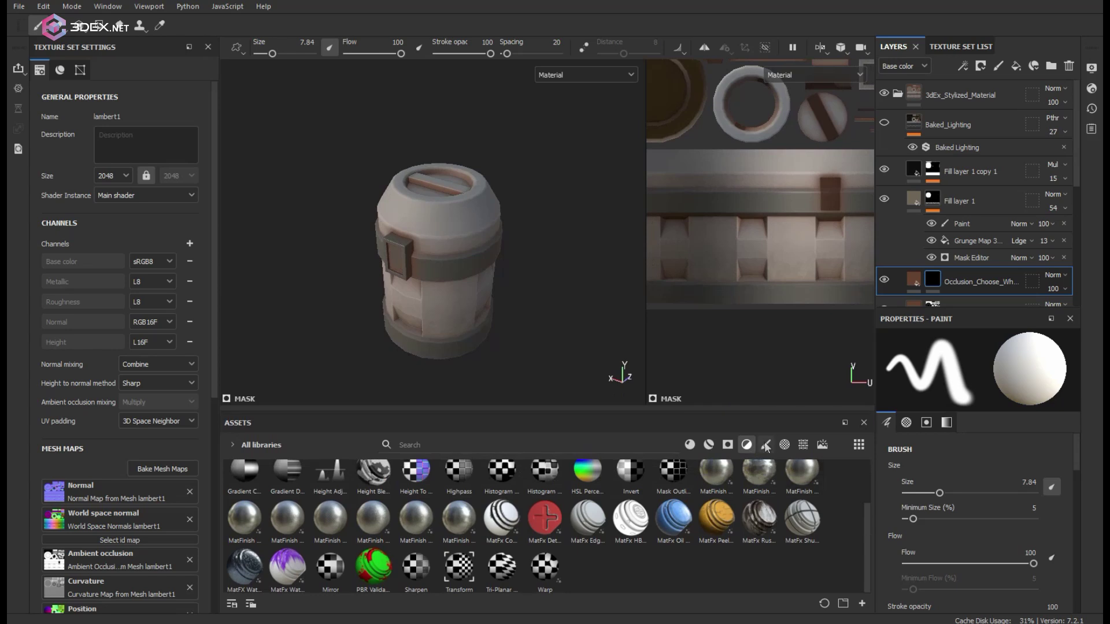
pyautogui.click(784, 446)
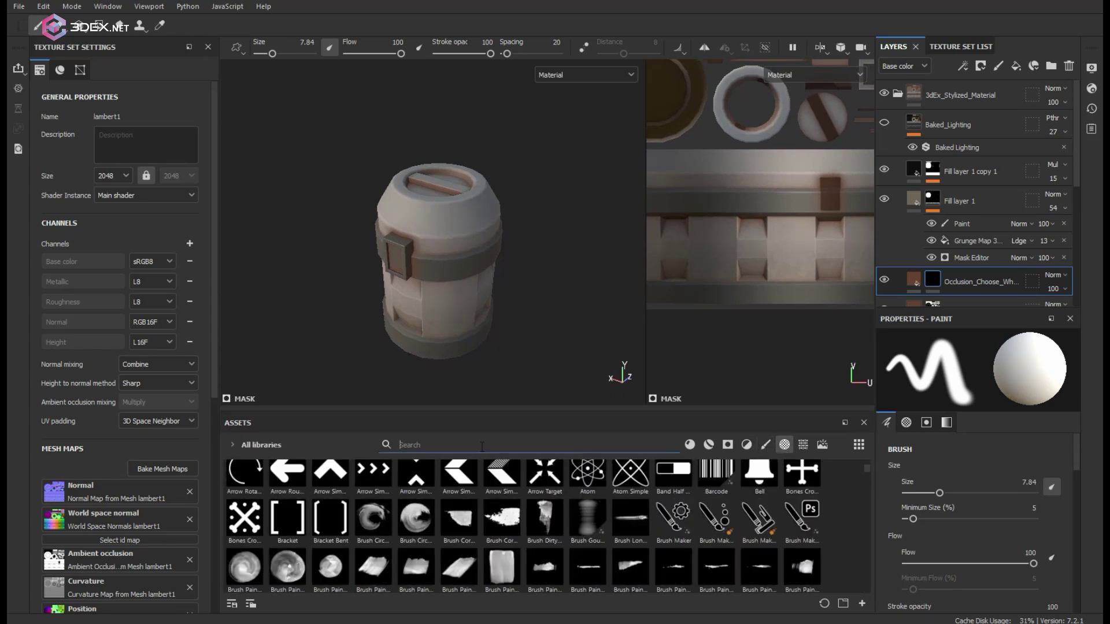
pyautogui.write('drip')
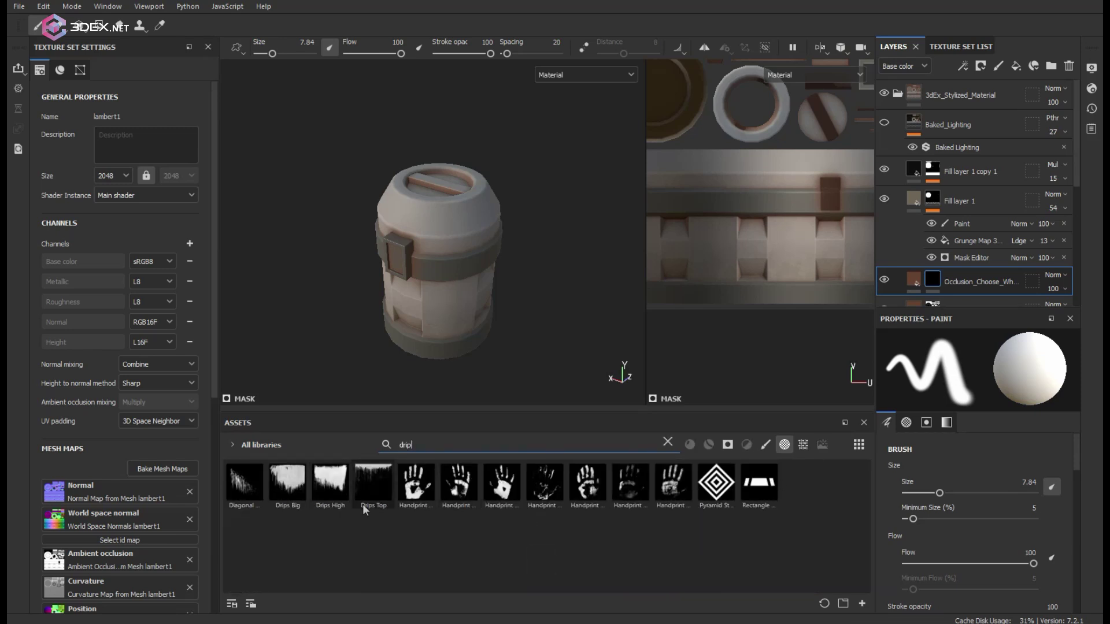
pyautogui.click(370, 473)
# Try a Drips Top stamp at brush size 66.25 on the panels below the barrel's upper band, and undo it.
pyautogui.keyDown('alt'); pyautogui.moveTo(455, 283); pyautogui.dragTo(449, 256); pyautogui.keyUp('alt')
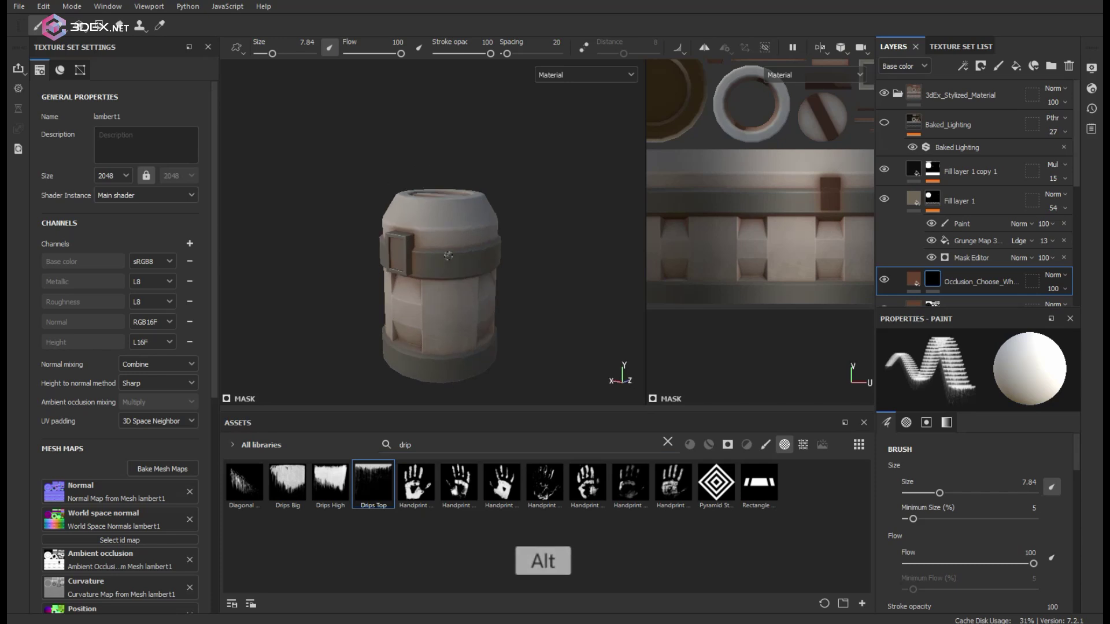
pyautogui.keyDown('alt'); pyautogui.moveTo(448, 256); pyautogui.dragTo(449, 197, button='middle'); pyautogui.keyUp('alt')
pyautogui.keyDown('alt'); pyautogui.moveTo(449, 197); pyautogui.dragTo(515, 223, button='right'); pyautogui.keyUp('alt')
pyautogui.keyDown('ctrl'); pyautogui.moveTo(427, 225); pyautogui.dragTo(500, 226, button='right'); pyautogui.keyUp('ctrl')
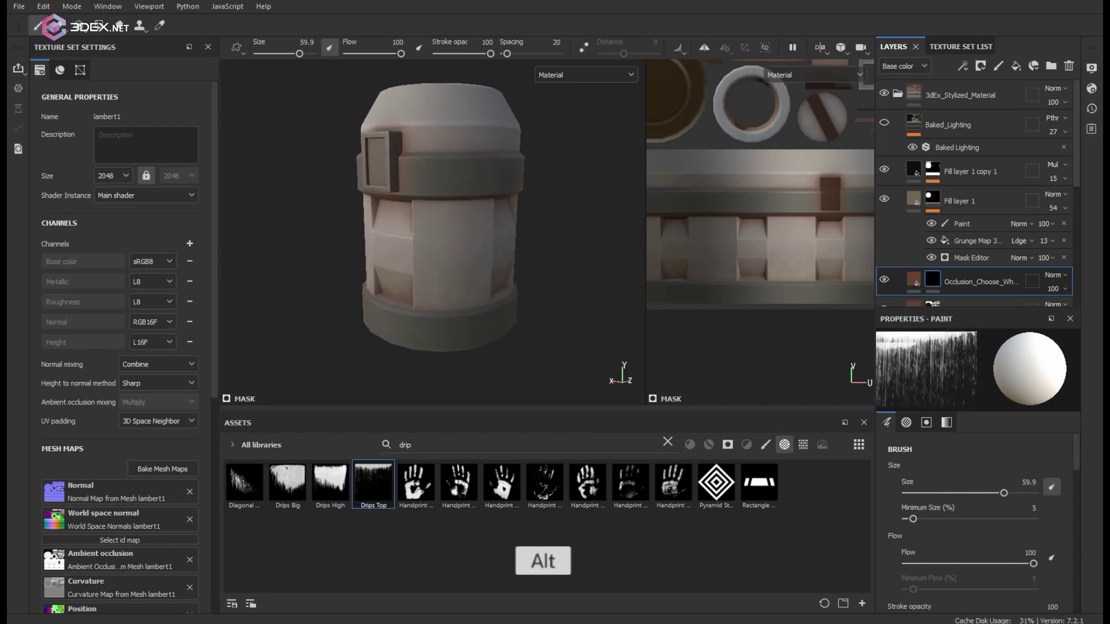
pyautogui.keyDown('alt'); pyautogui.moveTo(500, 226); pyautogui.dragTo(482, 233); pyautogui.keyUp('alt')
pyautogui.keyDown('ctrl'); pyautogui.moveTo(458, 246); pyautogui.dragTo(466, 245, button='right'); pyautogui.keyUp('ctrl')
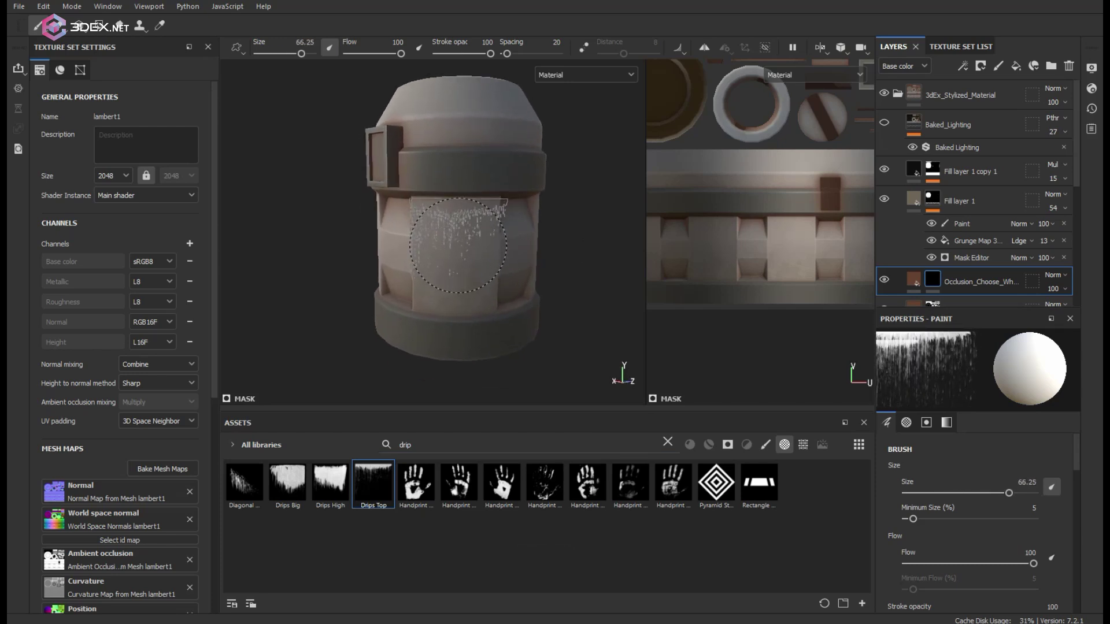
pyautogui.click(459, 245)
pyautogui.keyDown('alt'); pyautogui.moveTo(493, 268); pyautogui.dragTo(464, 261); pyautogui.keyUp('alt')
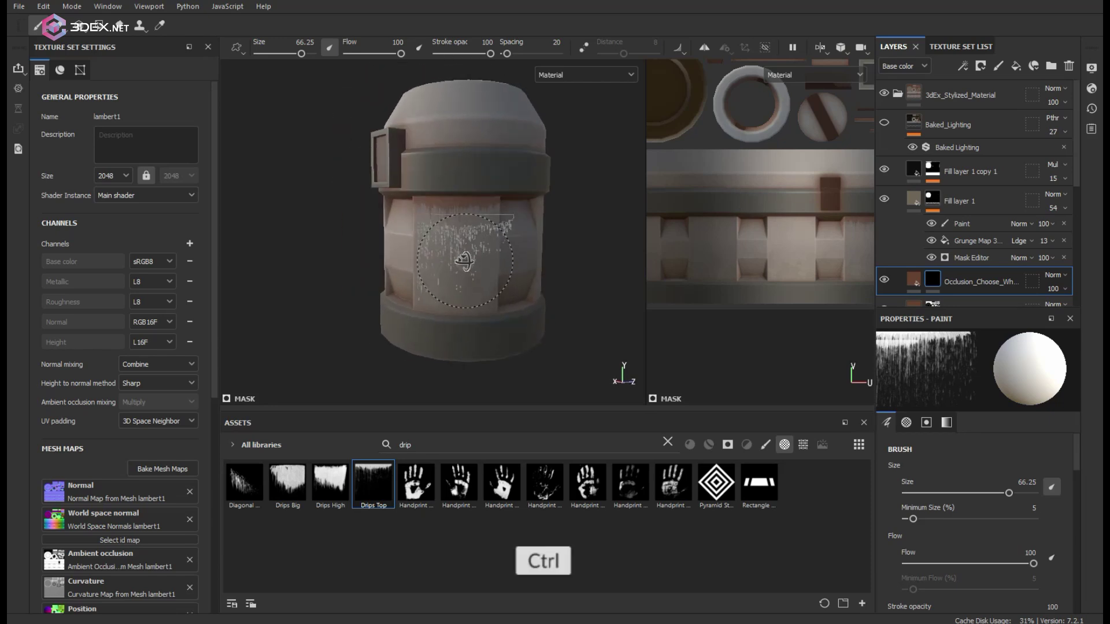
pyautogui.hotkey('ctrl', 'z')
# Set the brush size to 100, test the drip stamp beneath the upper band, and undo the test stamps.
pyautogui.keyDown('ctrl'); pyautogui.moveTo(465, 261); pyautogui.dragTo(512, 262, button='right'); pyautogui.keyUp('ctrl')
pyautogui.click(472, 266)
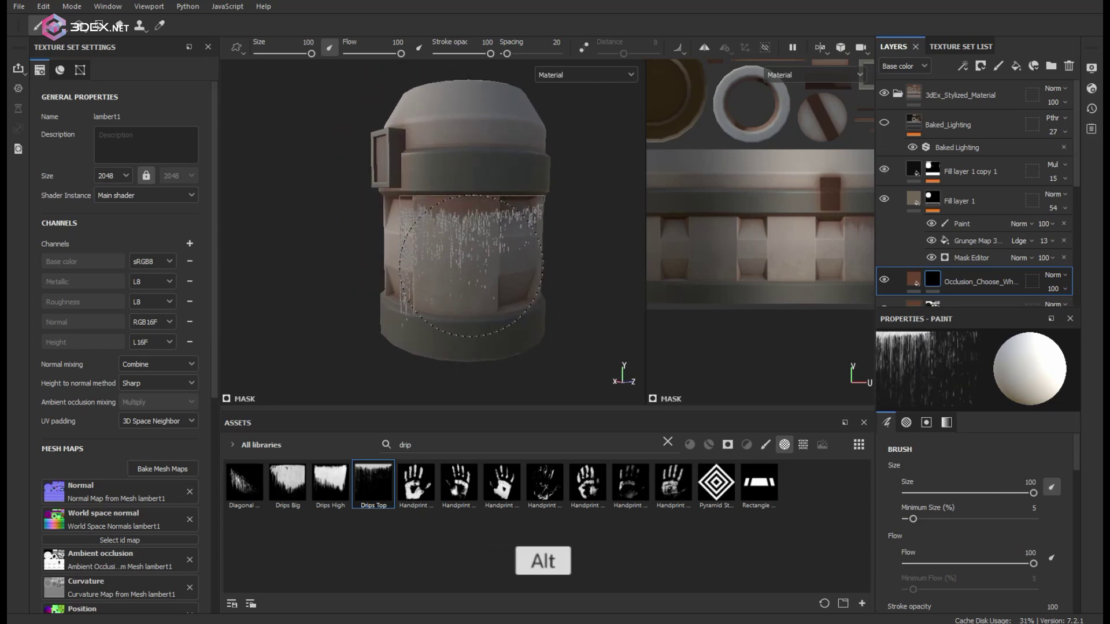
pyautogui.hotkey('ctrl', 'z')
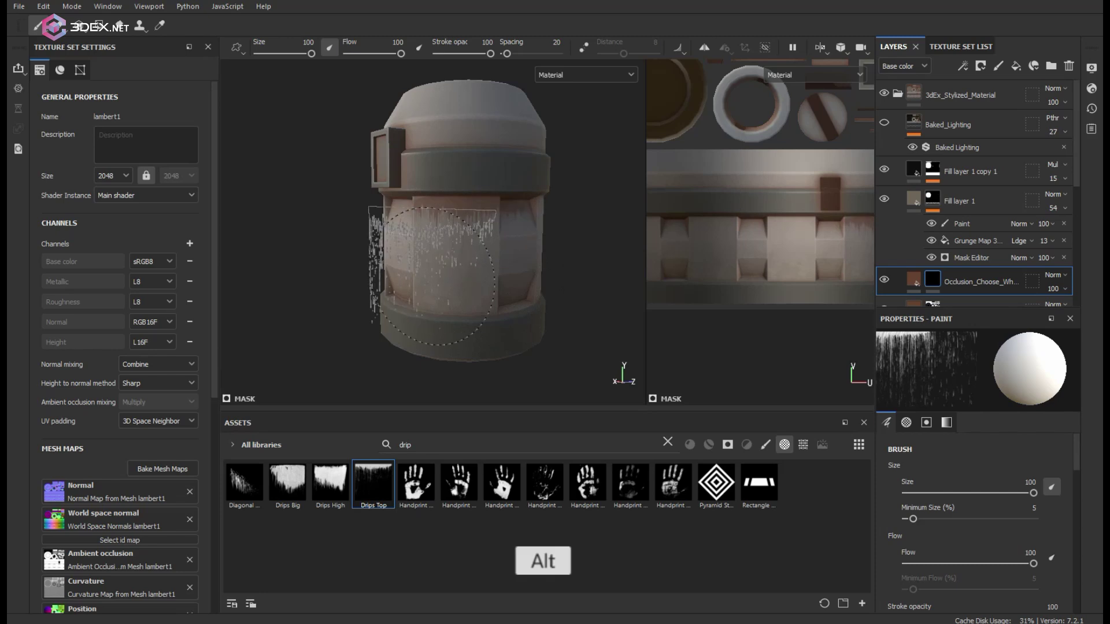
pyautogui.moveTo(433, 276)
pyautogui.keyDown('alt'); pyautogui.mouseDown()
pyautogui.moveTo(436, 289)
pyautogui.moveTo(445, 267)
pyautogui.mouseUp(); pyautogui.keyUp('alt')
pyautogui.hotkey('ctrl', 'z')
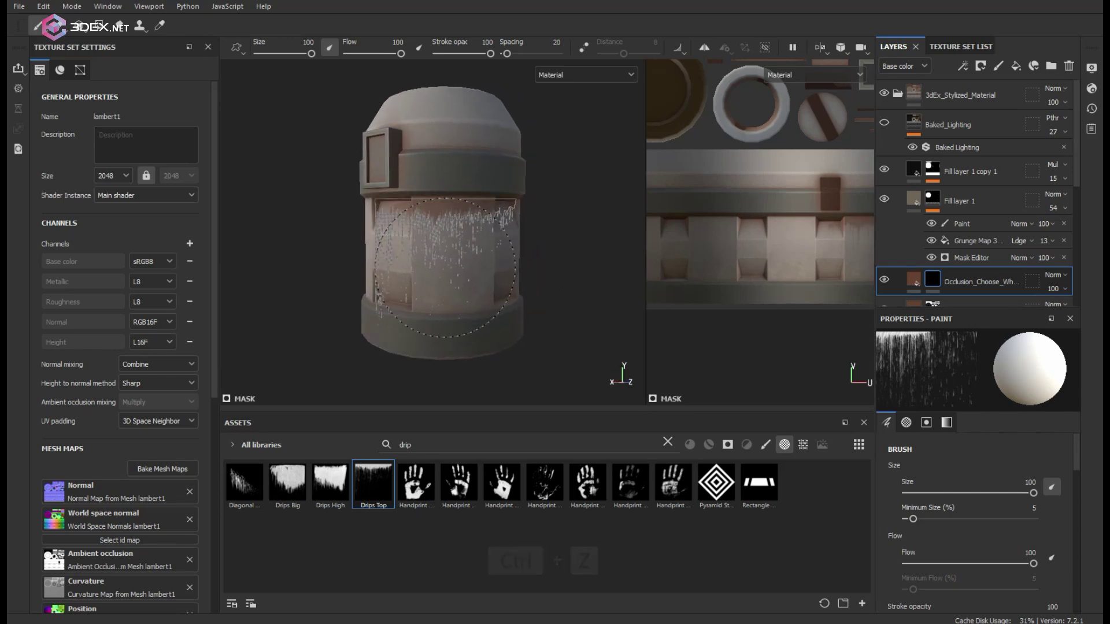
# Stamp Drips Top in white at brush size 100 on the mask, along the panels beneath the upper band near the latch.
pyautogui.keyDown('alt'); pyautogui.moveTo(451, 314); pyautogui.dragTo(573, 217); pyautogui.keyUp('alt')
pyautogui.keyDown('alt'); pyautogui.moveTo(470, 250); pyautogui.dragTo(490, 248, button='middle'); pyautogui.keyUp('alt')
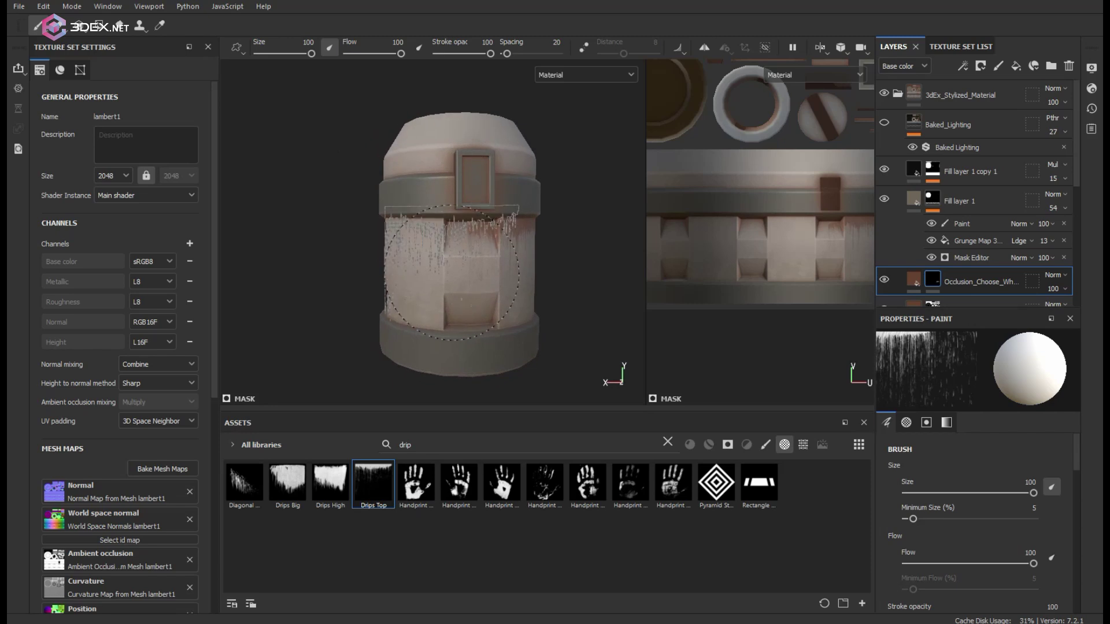
pyautogui.keyDown('alt'); pyautogui.moveTo(356, 325); pyautogui.dragTo(486, 294); pyautogui.keyUp('alt')
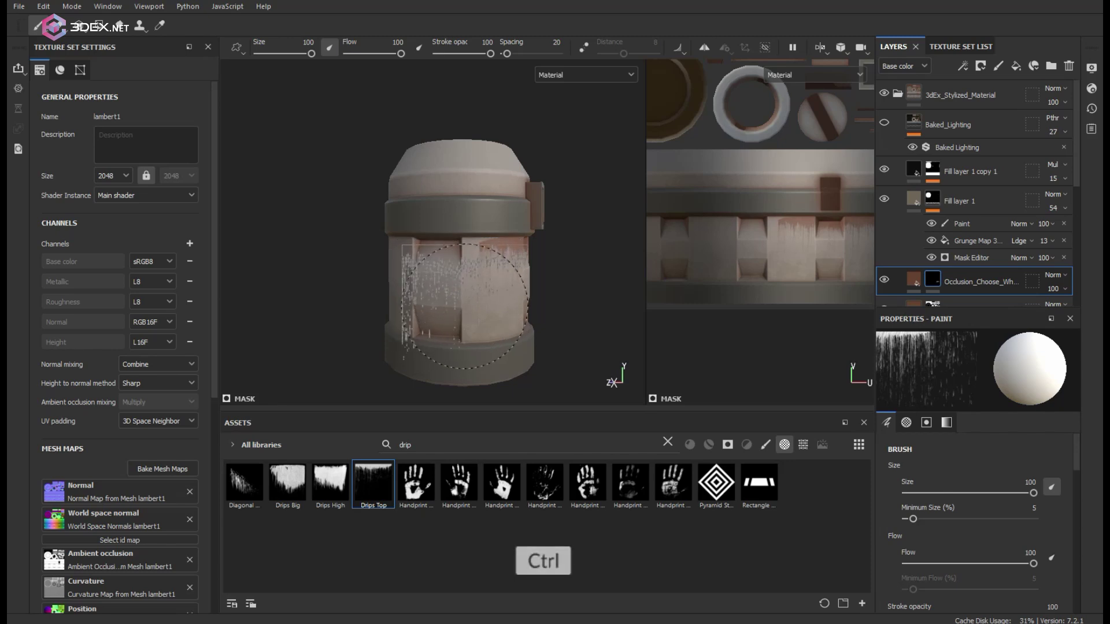
# Reduce the brush size to 96.04, stamp drips around the rest of the barrel beneath the band, and check them from several angles.
pyautogui.keyDown('ctrl'); pyautogui.moveTo(466, 306); pyautogui.dragTo(460, 296, button='right'); pyautogui.keyUp('ctrl')
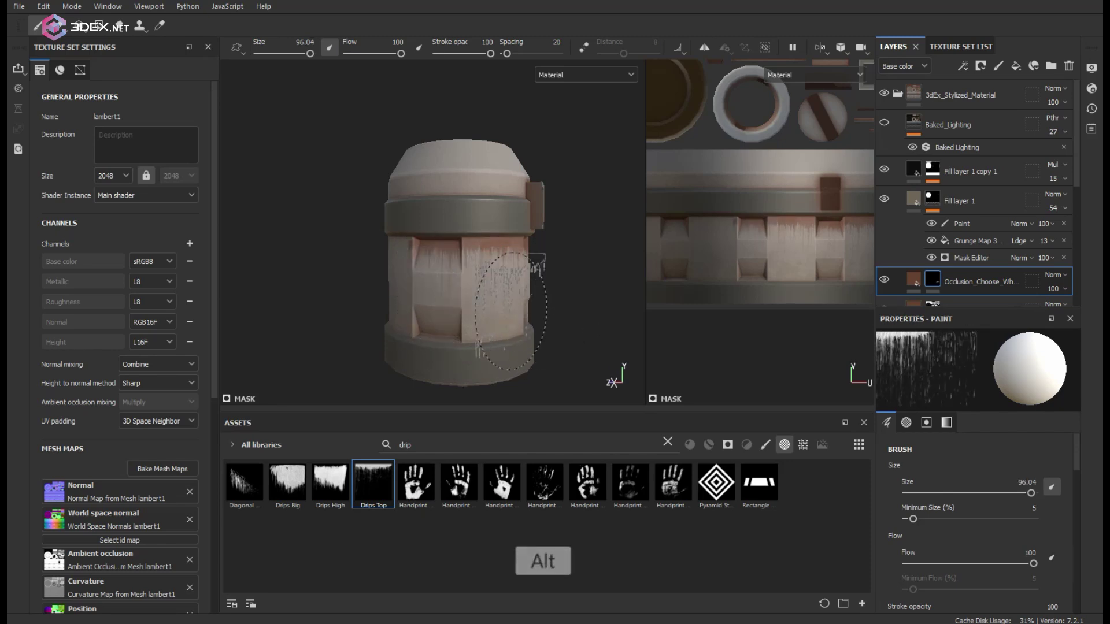
pyautogui.moveTo(511, 312)
pyautogui.keyDown('alt'); pyautogui.mouseDown()
pyautogui.moveTo(451, 296)
pyautogui.moveTo(502, 319)
pyautogui.mouseUp(); pyautogui.keyUp('alt')
pyautogui.keyDown('shift'); pyautogui.moveTo(438, 298); pyautogui.dragTo(394, 291, button='right'); pyautogui.keyUp('shift')
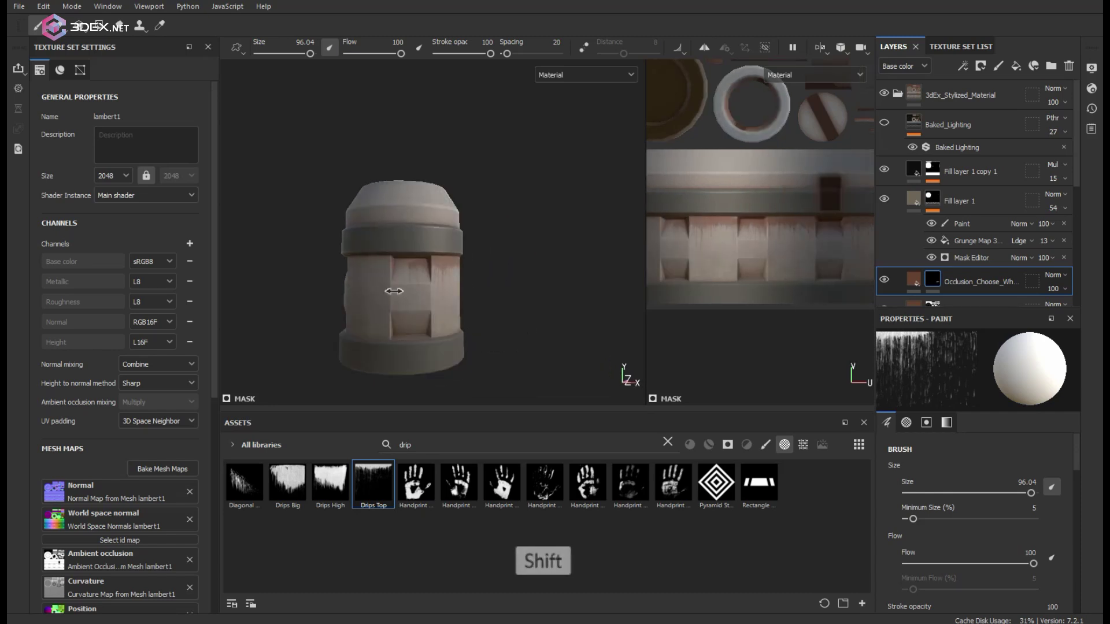
pyautogui.keyDown('alt'); pyautogui.moveTo(331, 328); pyautogui.dragTo(466, 310); pyautogui.keyUp('alt')
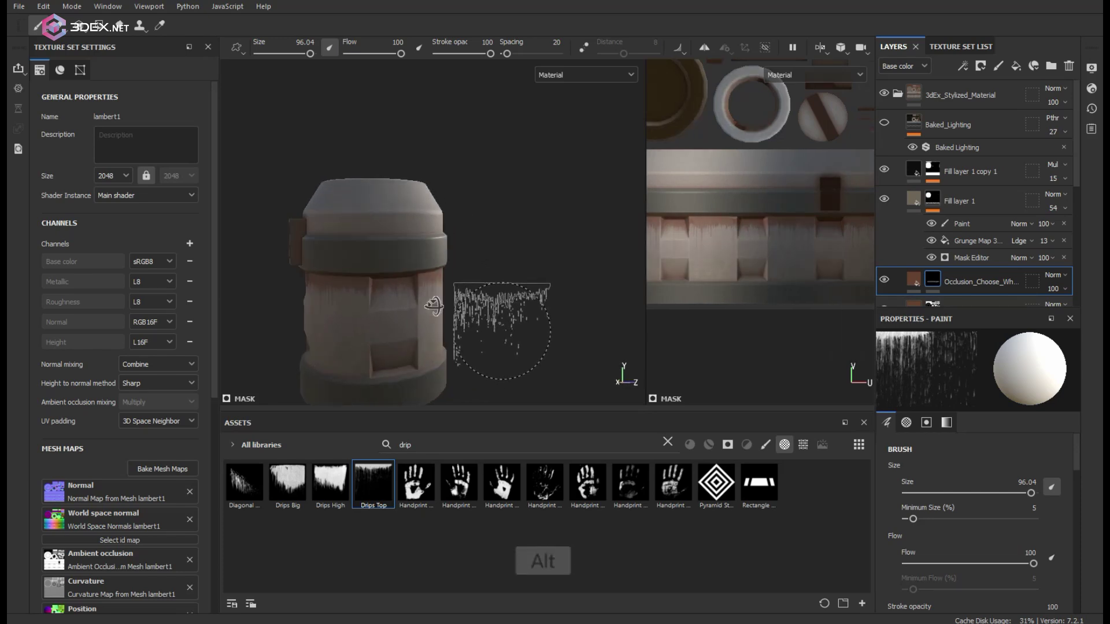
pyautogui.keyDown('alt'); pyautogui.moveTo(471, 315); pyautogui.dragTo(548, 275); pyautogui.keyUp('alt')
pyautogui.keyDown('alt'); pyautogui.moveTo(547, 275); pyautogui.dragTo(557, 248, button='right'); pyautogui.keyUp('alt')
pyautogui.keyDown('shift'); pyautogui.moveTo(558, 249); pyautogui.dragTo(450, 266, button='right'); pyautogui.keyUp('shift')
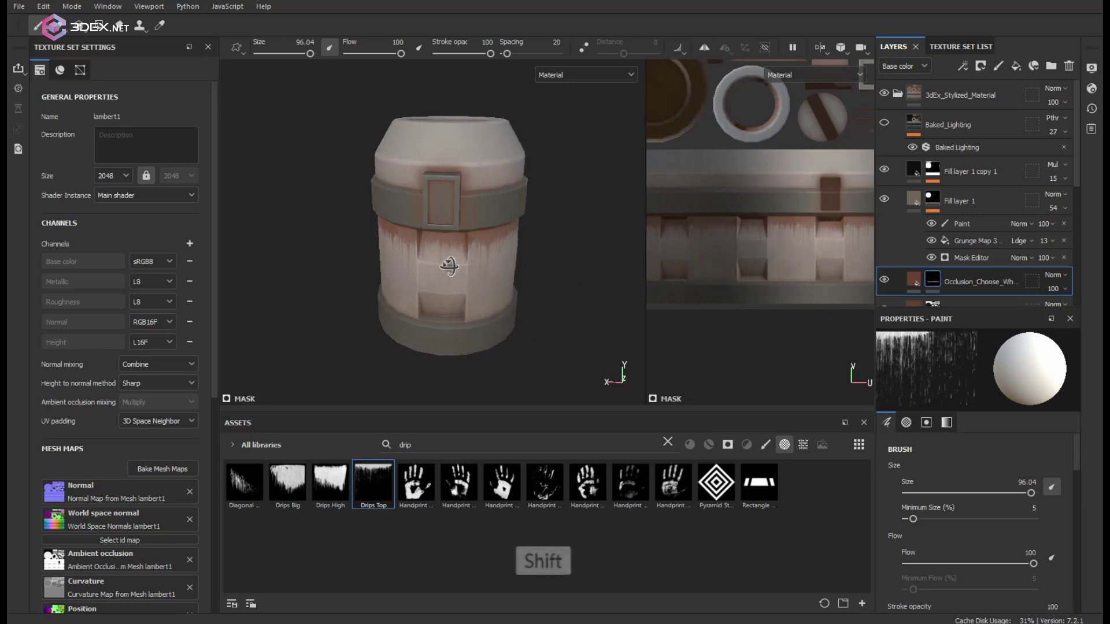
pyautogui.moveTo(520, 226)
pyautogui.keyDown('alt'); pyautogui.mouseDown()
pyautogui.moveTo(437, 317)
pyautogui.moveTo(479, 254)
pyautogui.mouseUp(); pyautogui.keyUp('alt')
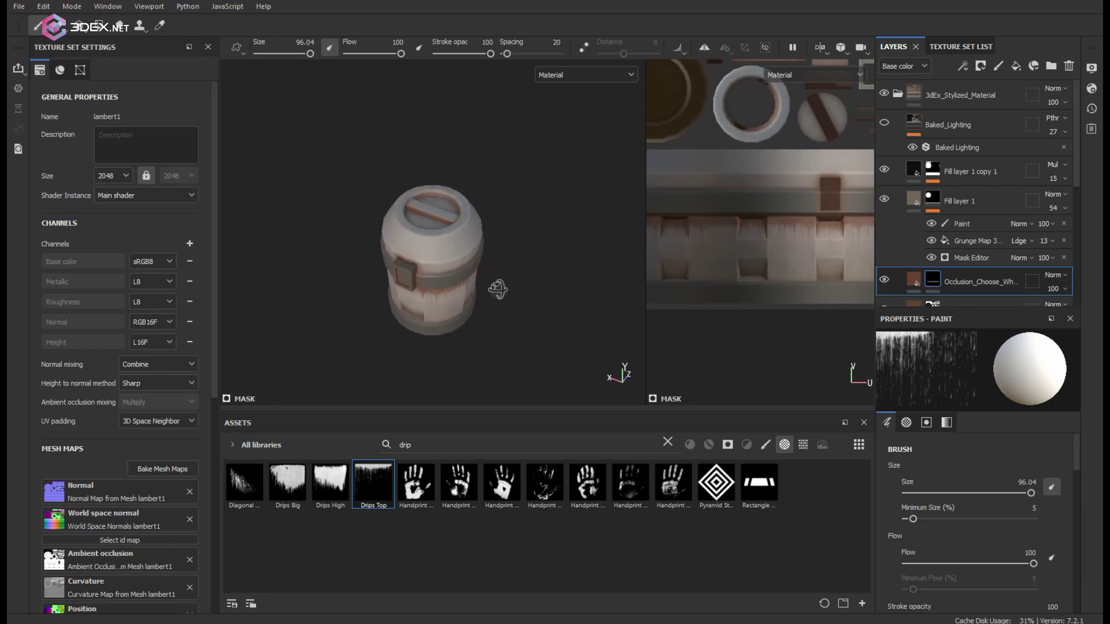
pyautogui.scroll(3, 480, 255)
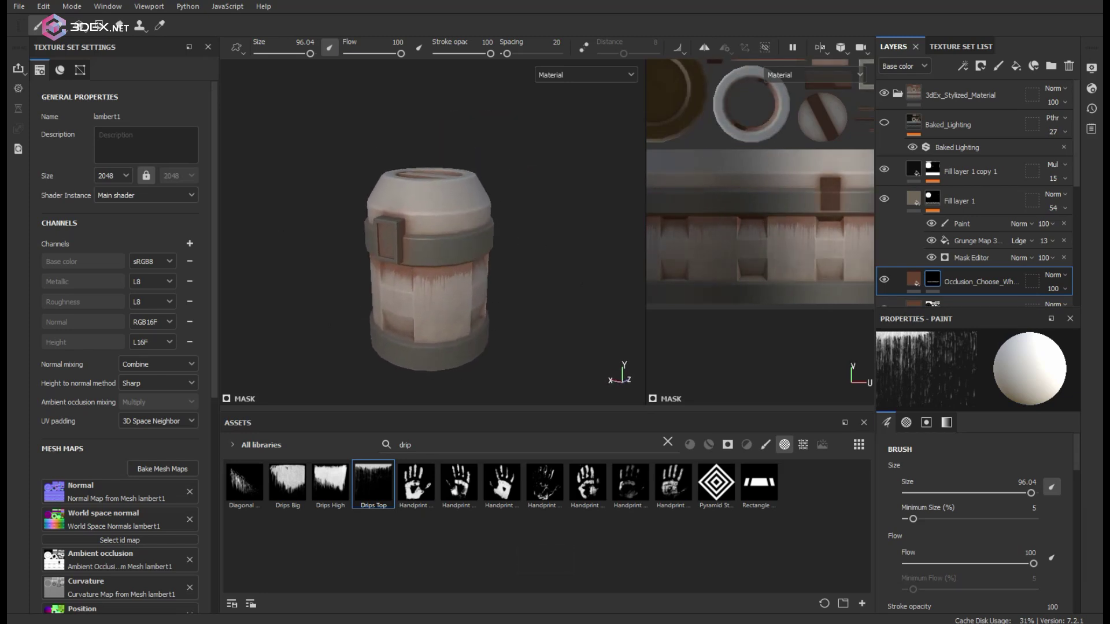
# Load the Diagonal drip alpha, try stamping it in white over the drips, and undo the stamps.
pyautogui.click(254, 484)
pyautogui.moveTo(442, 324)
pyautogui.keyDown('alt'); pyautogui.mouseDown()
pyautogui.moveTo(460, 312)
pyautogui.moveTo(449, 290)
pyautogui.mouseUp(); pyautogui.keyUp('alt')
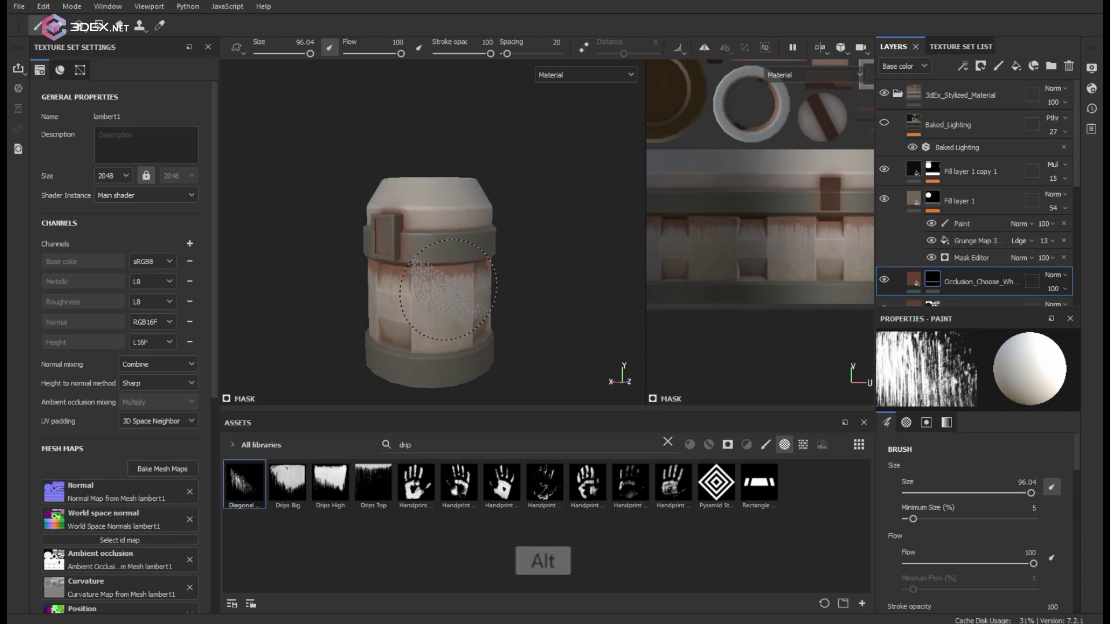
pyautogui.keyDown('alt'); pyautogui.moveTo(542, 349); pyautogui.dragTo(485, 293); pyautogui.keyUp('alt')
pyautogui.keyDown('alt'); pyautogui.moveTo(485, 293); pyautogui.dragTo(550, 303, button='right'); pyautogui.keyUp('alt')
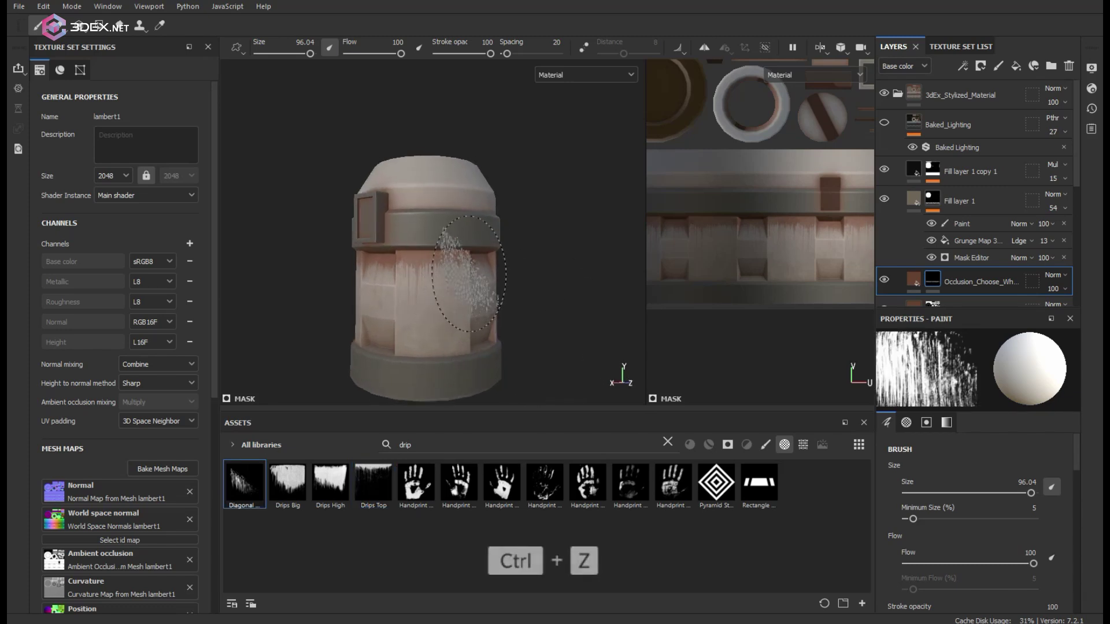
pyautogui.keyDown('alt'); pyautogui.moveTo(387, 342); pyautogui.dragTo(432, 296); pyautogui.keyUp('alt')
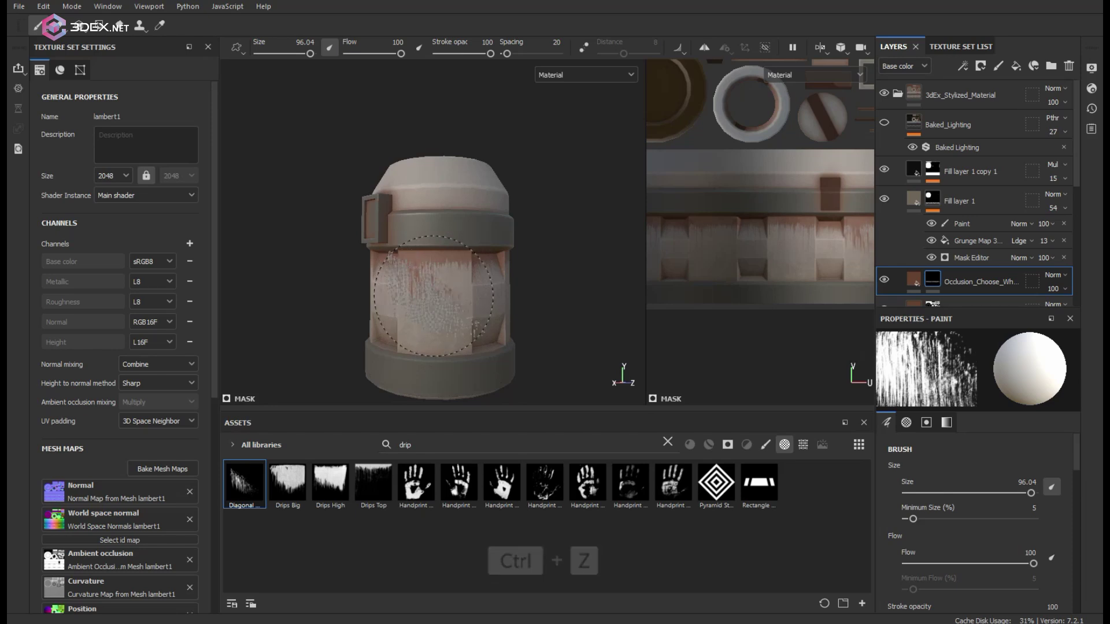
pyautogui.keyDown('alt'); pyautogui.moveTo(520, 281); pyautogui.dragTo(503, 289); pyautogui.keyUp('alt')
# Switch the mask brush to black and break up the drips beneath the latch with the Diagonal alpha at size 96.04.
pyautogui.press('x')
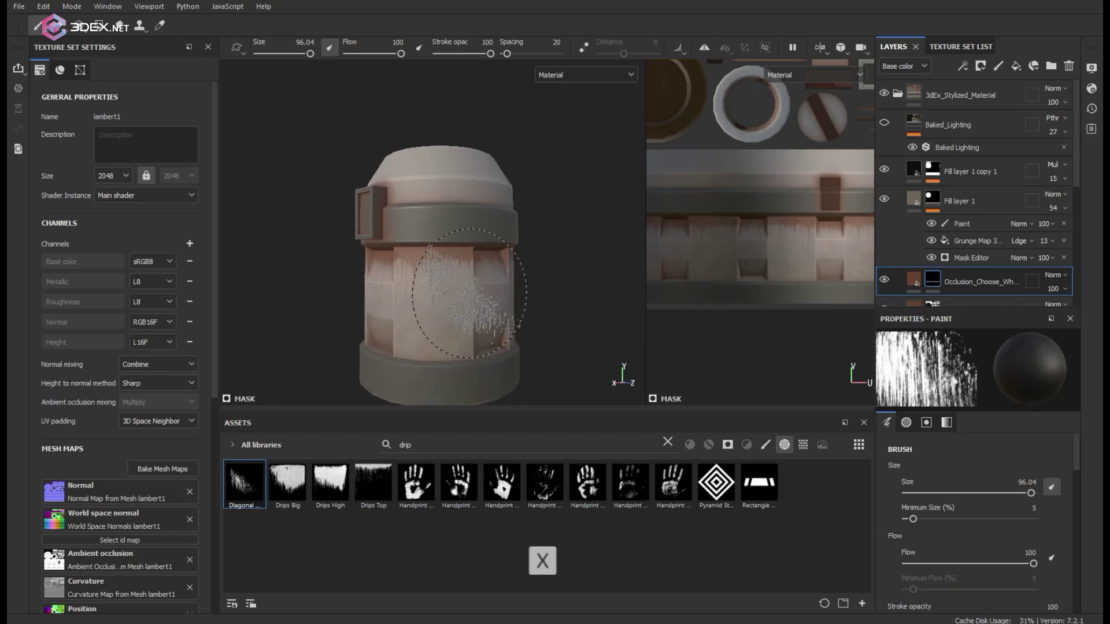
pyautogui.keyDown('alt'); pyautogui.moveTo(429, 340); pyautogui.dragTo(464, 302); pyautogui.keyUp('alt')
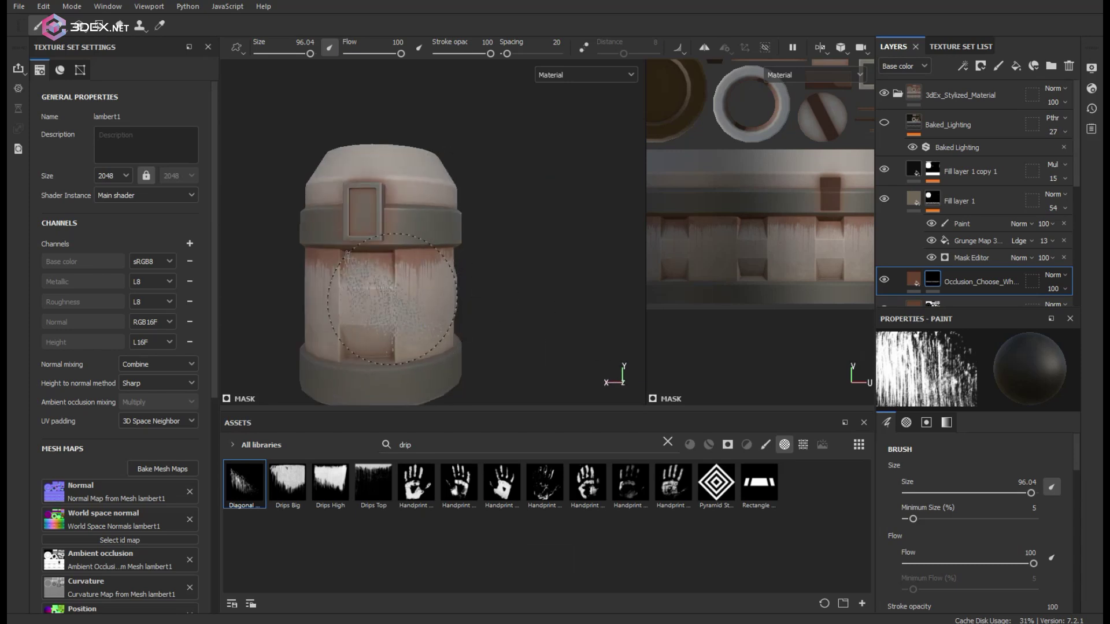
pyautogui.keyDown('alt'); pyautogui.moveTo(372, 321); pyautogui.dragTo(459, 319, button='middle'); pyautogui.keyUp('alt')
# Set the brush size to 89.11 and erode the painted drips with black on the barrel's other panels.
pyautogui.keyDown('ctrl'); pyautogui.moveTo(484, 282); pyautogui.dragTo(471, 282, button='right'); pyautogui.keyUp('ctrl')
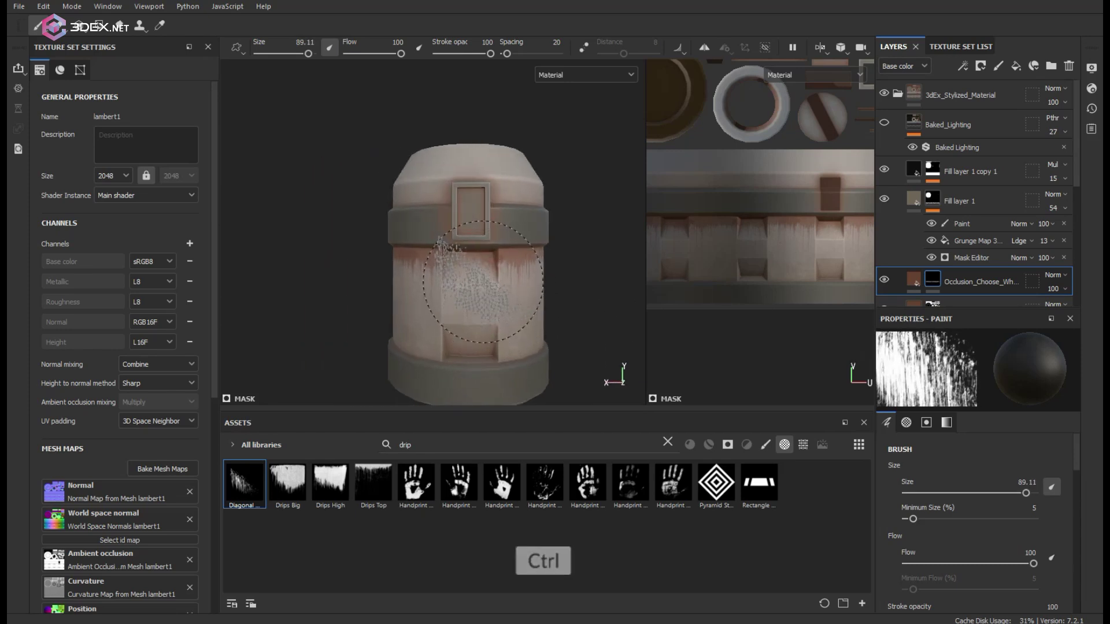
pyautogui.keyDown('alt'); pyautogui.moveTo(480, 265); pyautogui.dragTo(465, 273); pyautogui.keyUp('alt')
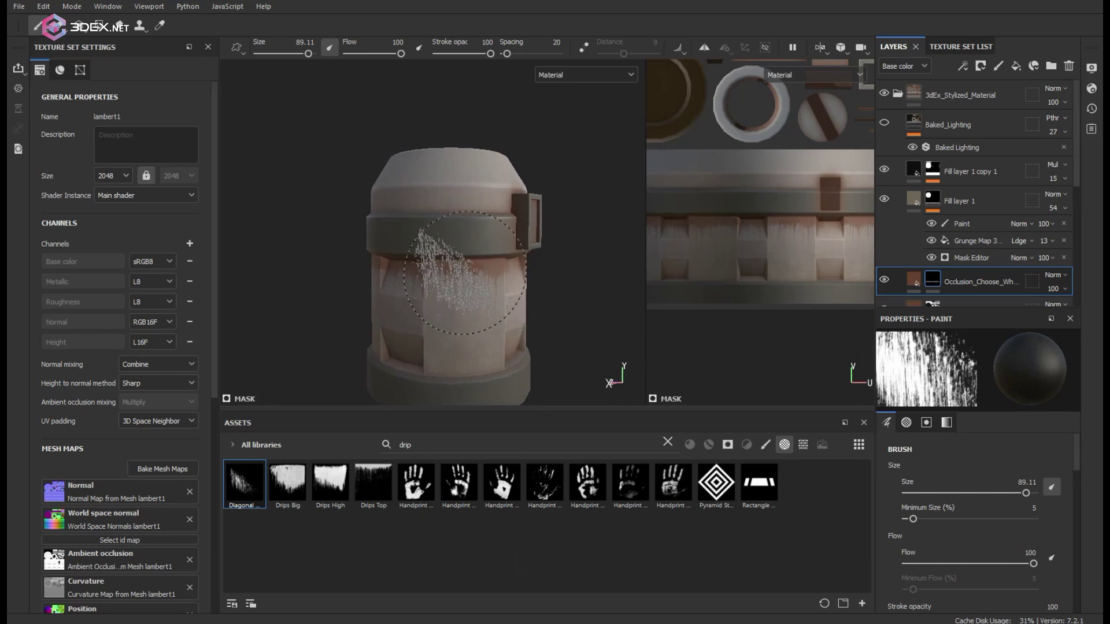
pyautogui.keyDown('alt'); pyautogui.moveTo(455, 321); pyautogui.dragTo(486, 286); pyautogui.keyUp('alt')
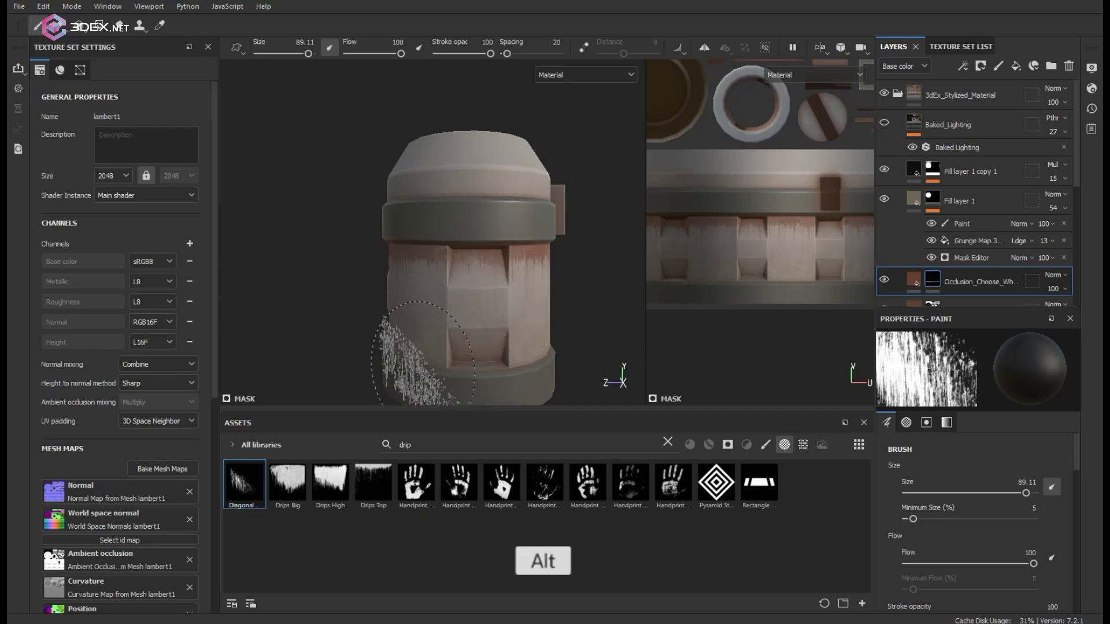
pyautogui.keyDown('alt'); pyautogui.moveTo(423, 367); pyautogui.dragTo(437, 307); pyautogui.keyUp('alt')
pyautogui.keyDown('shift'); pyautogui.moveTo(437, 307); pyautogui.dragTo(430, 303, button='right'); pyautogui.keyUp('shift')
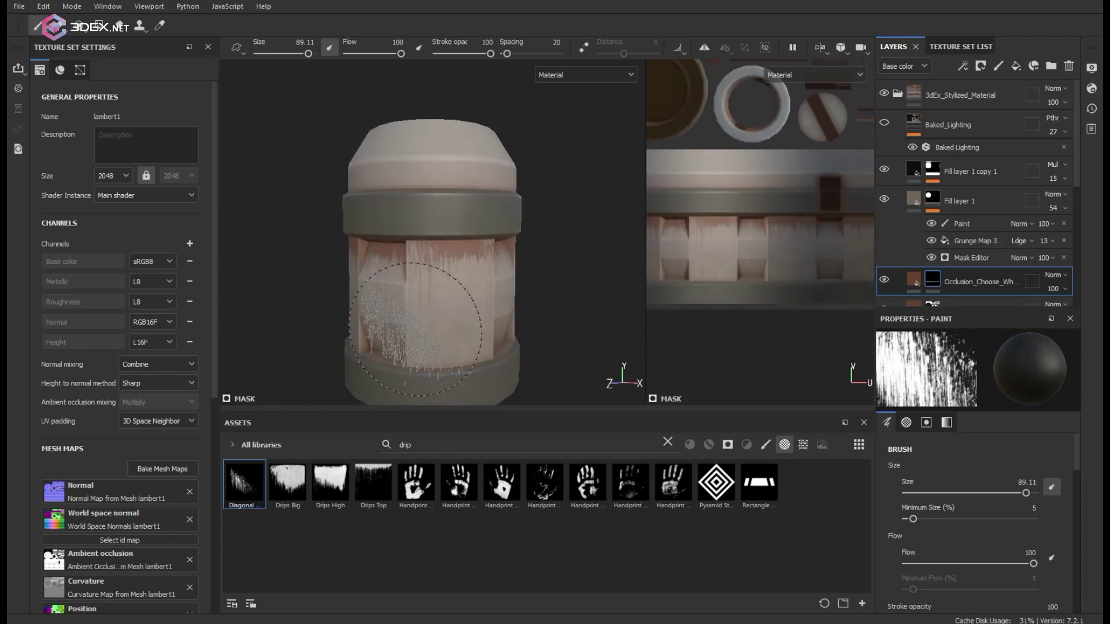
pyautogui.keyDown('alt'); pyautogui.moveTo(415, 330); pyautogui.dragTo(427, 300); pyautogui.keyUp('alt')
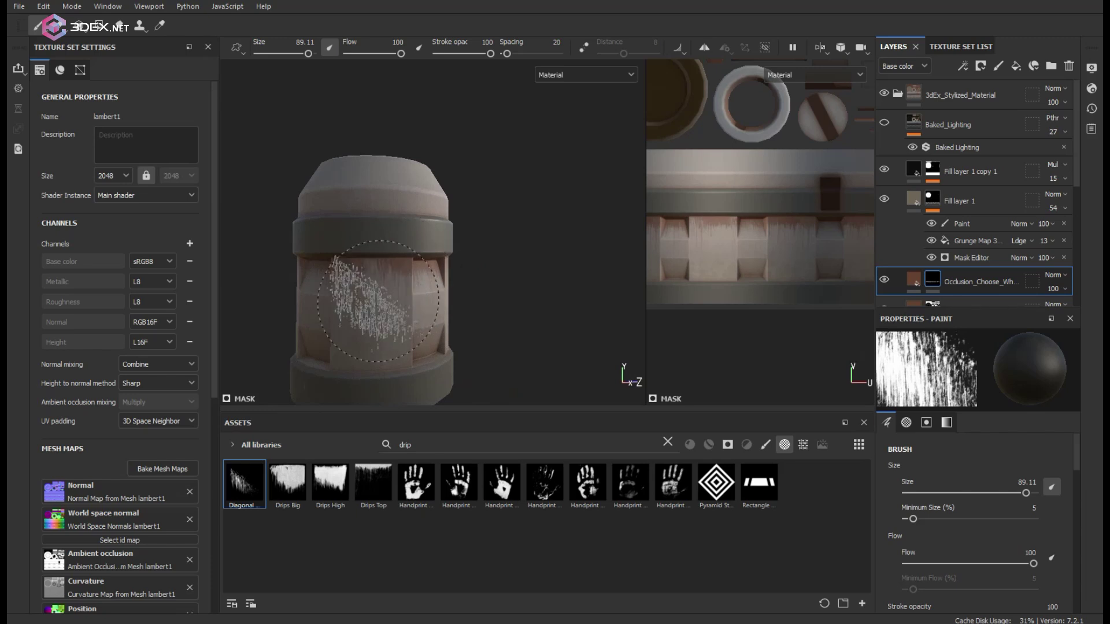
# Increase the brush size to 100 and erode the drips in black with the Diagonal alpha, undoing the unwanted stamp.
pyautogui.keyDown('shift'); pyautogui.moveTo(379, 301); pyautogui.dragTo(446, 325, button='right'); pyautogui.keyUp('shift')
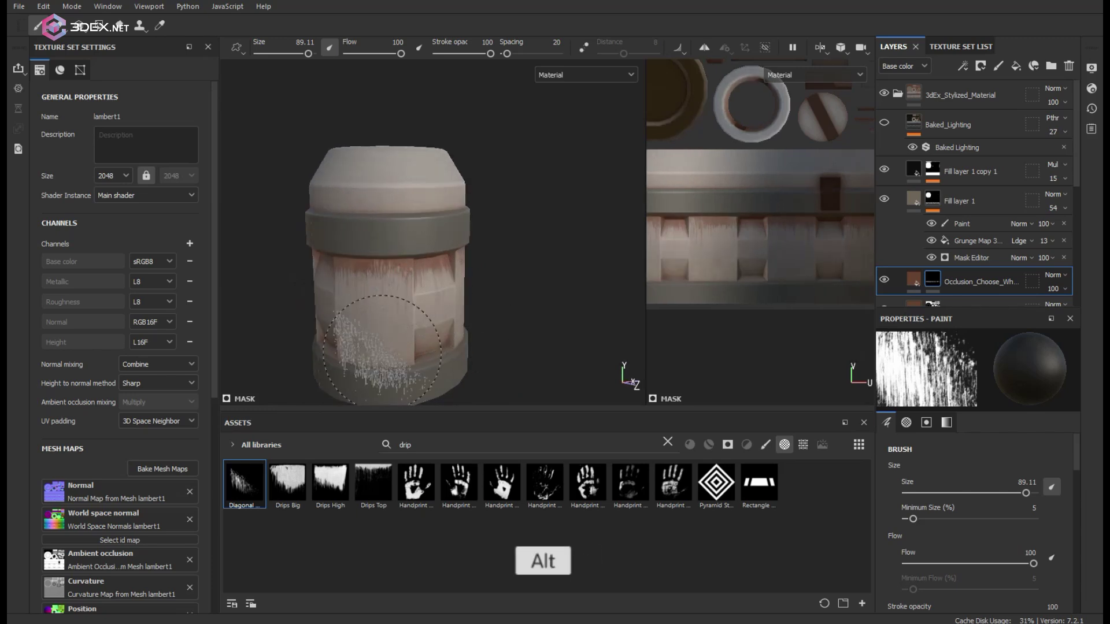
pyautogui.keyDown('alt'); pyautogui.moveTo(382, 353); pyautogui.dragTo(555, 327); pyautogui.keyUp('alt')
pyautogui.moveTo(585, 315)
pyautogui.keyDown('alt'); pyautogui.mouseDown(button='right')
pyautogui.moveTo(491, 297)
pyautogui.moveTo(461, 304)
pyautogui.moveTo(484, 253)
pyautogui.mouseUp(button='right'); pyautogui.keyUp('alt')
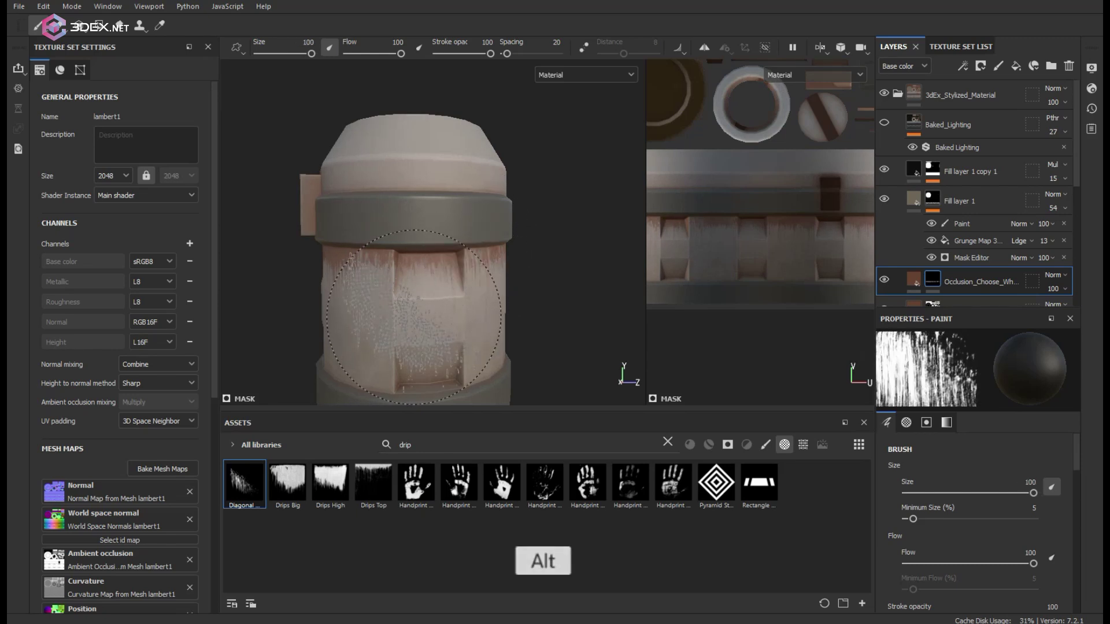
pyautogui.keyDown('alt'); pyautogui.moveTo(414, 316); pyautogui.dragTo(482, 283); pyautogui.keyUp('alt')
pyautogui.hotkey('ctrl', 'z')
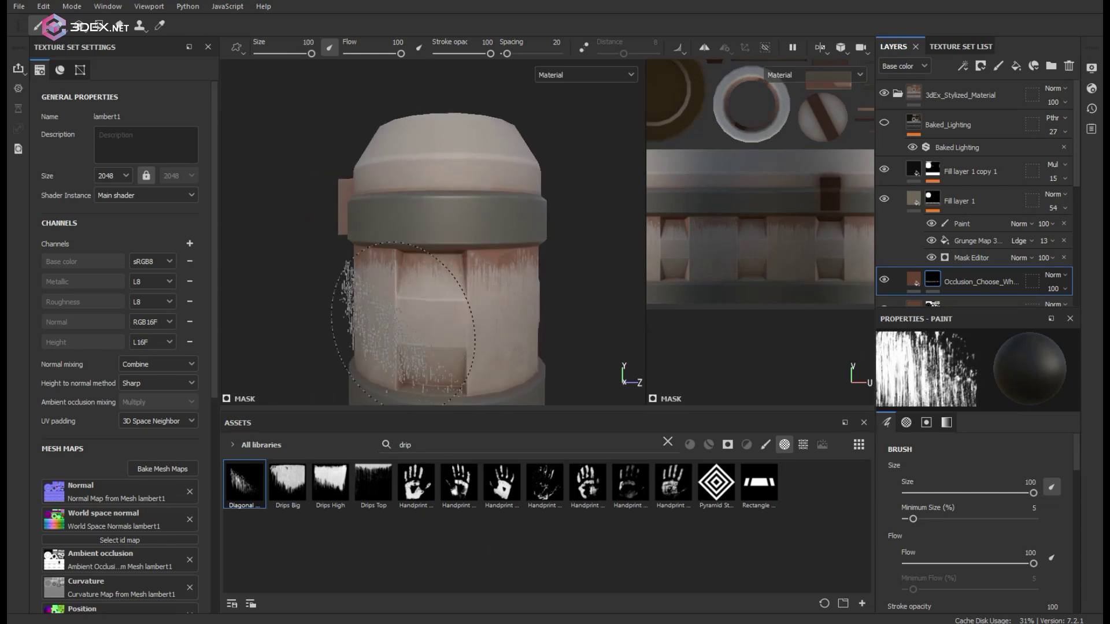
pyautogui.press('alt')
pyautogui.press('ctrl')
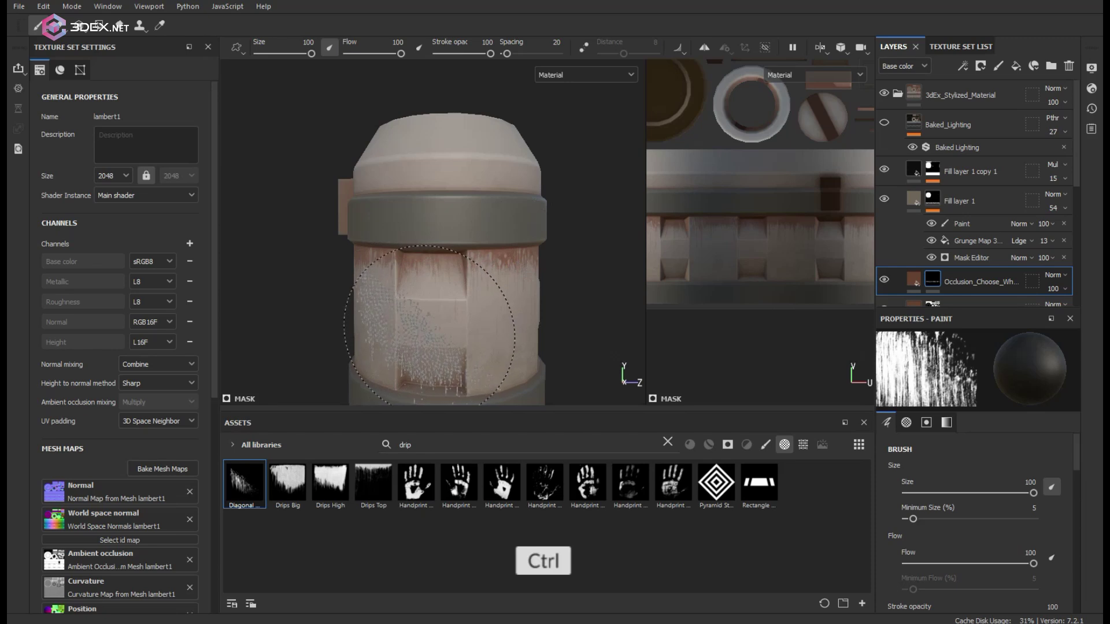
# Reduce the opacity of the reddish-brown Occlusion drip layer to 50 and check the barrel.
pyautogui.moveTo(429, 328)
pyautogui.keyDown('alt'); pyautogui.mouseDown()
pyautogui.moveTo(459, 339)
pyautogui.moveTo(503, 317)
pyautogui.moveTo(535, 327)
pyautogui.moveTo(442, 329)
pyautogui.mouseUp(); pyautogui.keyUp('alt')
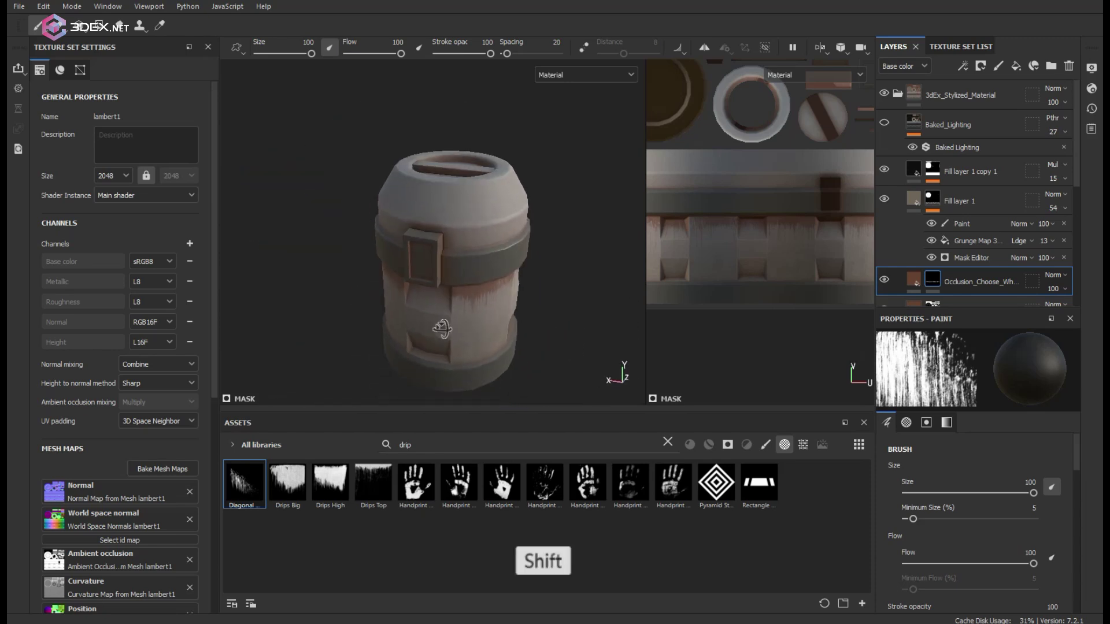
pyautogui.keyDown('shift'); pyautogui.moveTo(442, 330); pyautogui.dragTo(508, 331, button='right'); pyautogui.keyUp('shift')
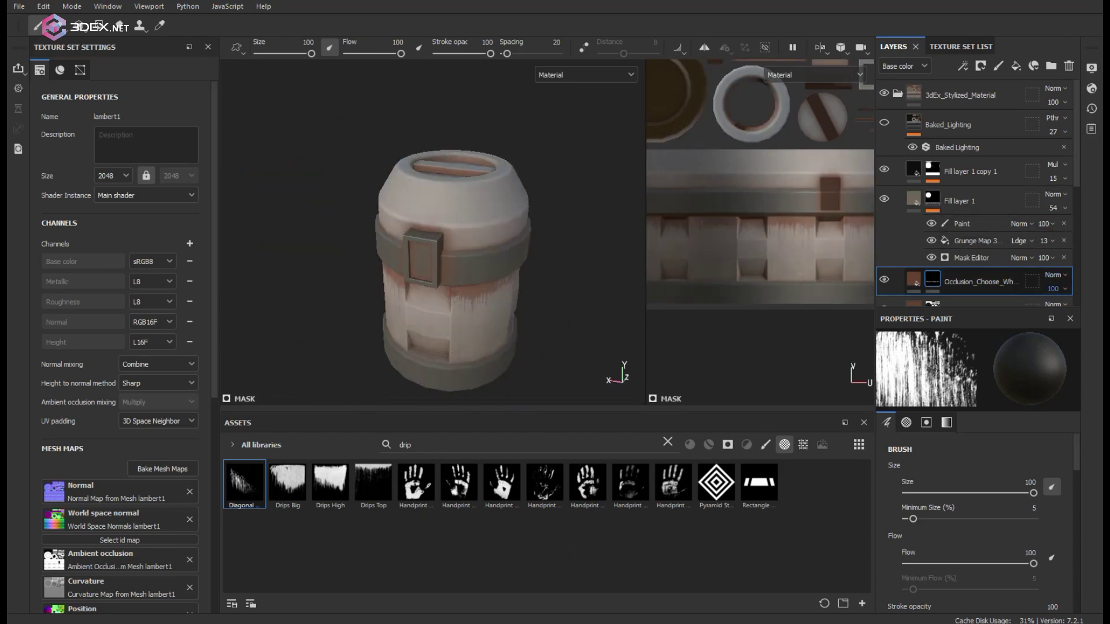
pyautogui.click(1063, 312)
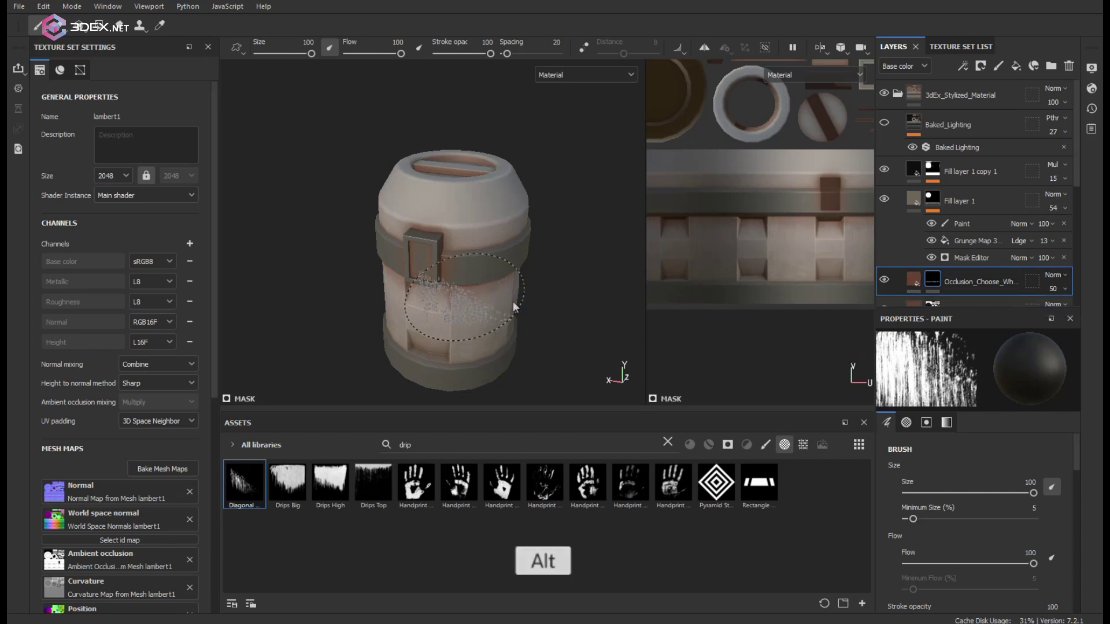
pyautogui.keyDown('alt'); pyautogui.moveTo(515, 302); pyautogui.dragTo(503, 323); pyautogui.keyUp('alt')
# Clear the drip search, choose the Brush Dirty alpha, and switch the mask brush to white at size 96.83.
pyautogui.click(668, 442)
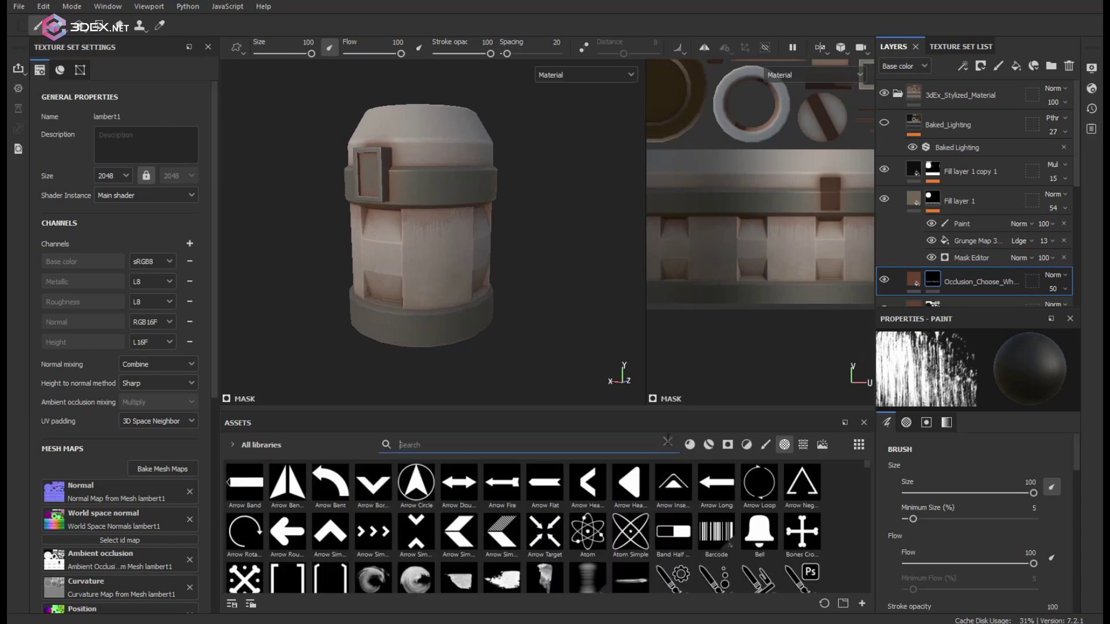
pyautogui.scroll(-2, 868, 475)
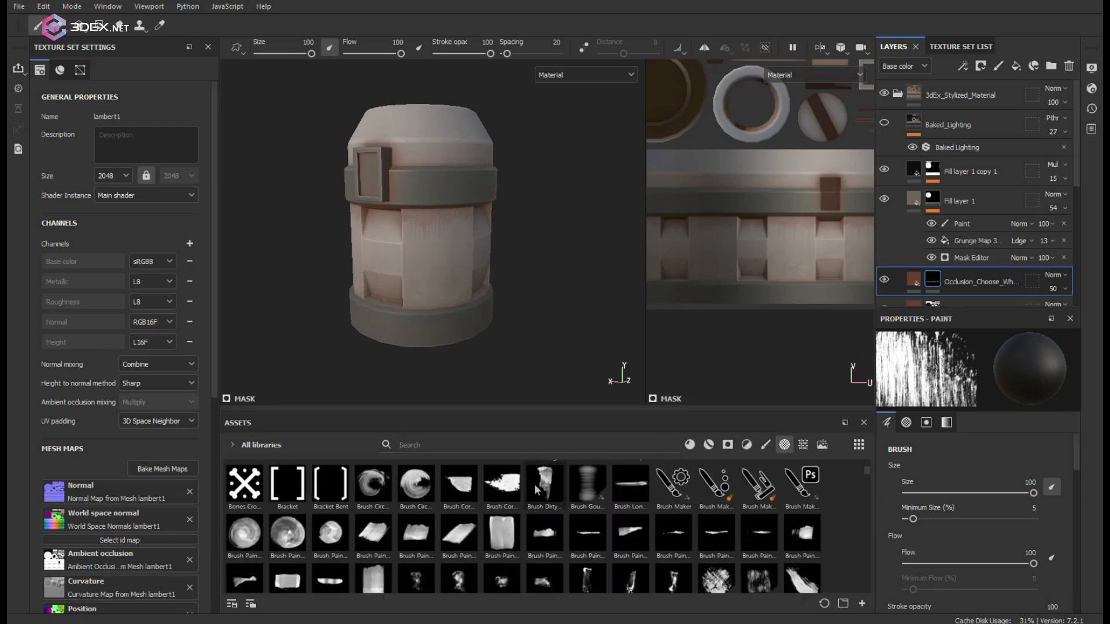
pyautogui.click(534, 484)
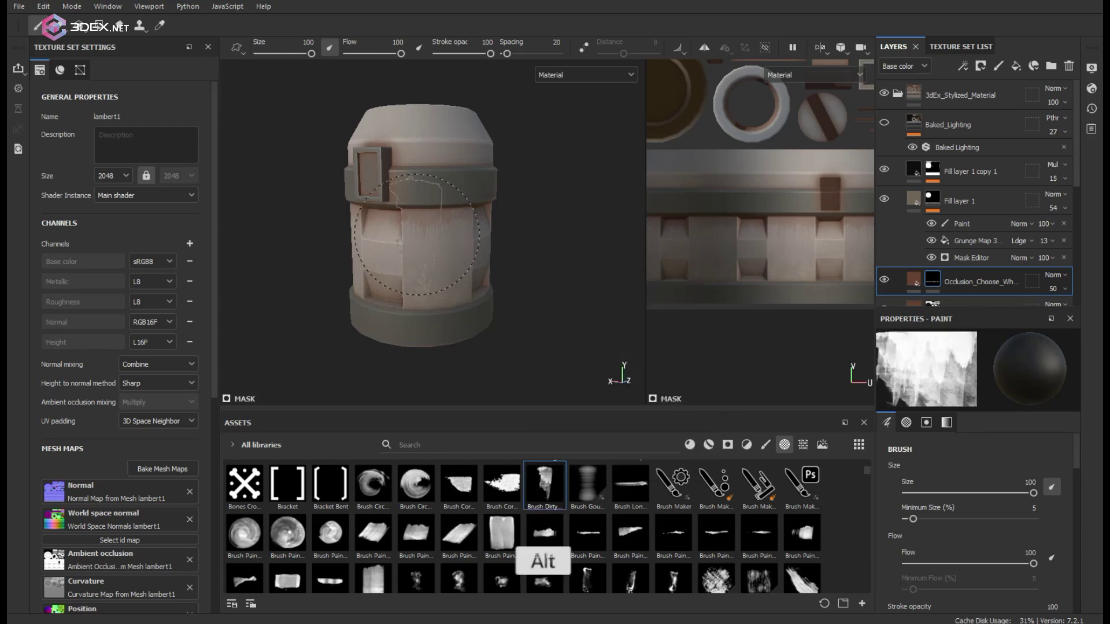
pyautogui.keyDown('alt'); pyautogui.moveTo(427, 238); pyautogui.dragTo(450, 241, button='right'); pyautogui.keyUp('alt')
pyautogui.keyDown('alt'); pyautogui.moveTo(451, 242); pyautogui.dragTo(437, 245); pyautogui.keyUp('alt')
pyautogui.press('x')
pyautogui.keyDown('ctrl'); pyautogui.moveTo(448, 256); pyautogui.dragTo(437, 256, button='right'); pyautogui.keyUp('ctrl')
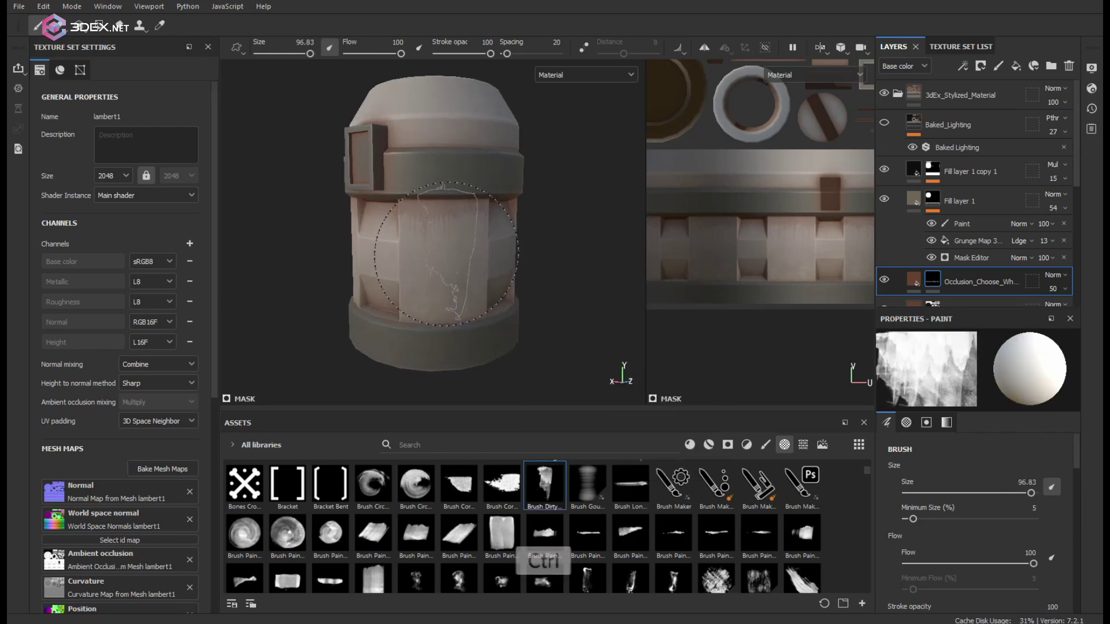
# Undo the last dirt stamp, reduce the brush size to 86.87, and stamp dirt onto the barrel's side panels.
pyautogui.keyDown('alt'); pyautogui.moveTo(548, 244); pyautogui.dragTo(523, 238); pyautogui.keyUp('alt')
pyautogui.hotkey('ctrl', 'z')
pyautogui.keyDown('ctrl'); pyautogui.moveTo(459, 255); pyautogui.dragTo(456, 255, button='right'); pyautogui.keyUp('ctrl')
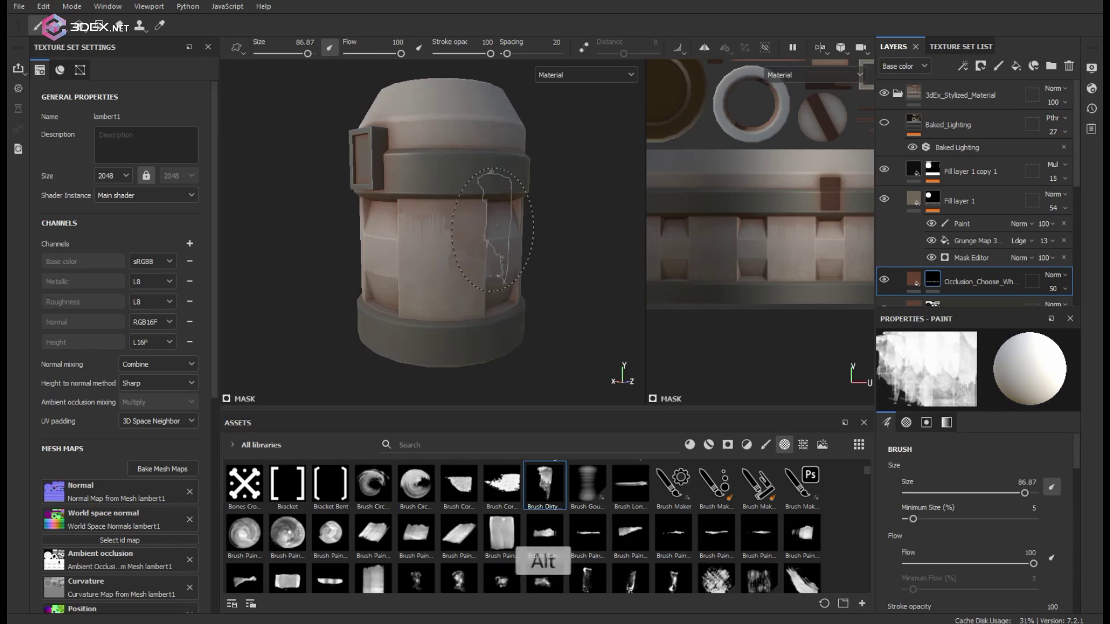
pyautogui.keyDown('alt'); pyautogui.moveTo(493, 229); pyautogui.dragTo(509, 229); pyautogui.keyUp('alt')
pyautogui.moveTo(508, 229)
pyautogui.keyDown('alt'); pyautogui.mouseDown(button='right')
pyautogui.moveTo(466, 227)
pyautogui.moveTo(422, 206)
pyautogui.mouseUp(button='right'); pyautogui.keyUp('alt')
pyautogui.keyDown('alt'); pyautogui.moveTo(421, 206); pyautogui.dragTo(453, 185); pyautogui.keyUp('alt')
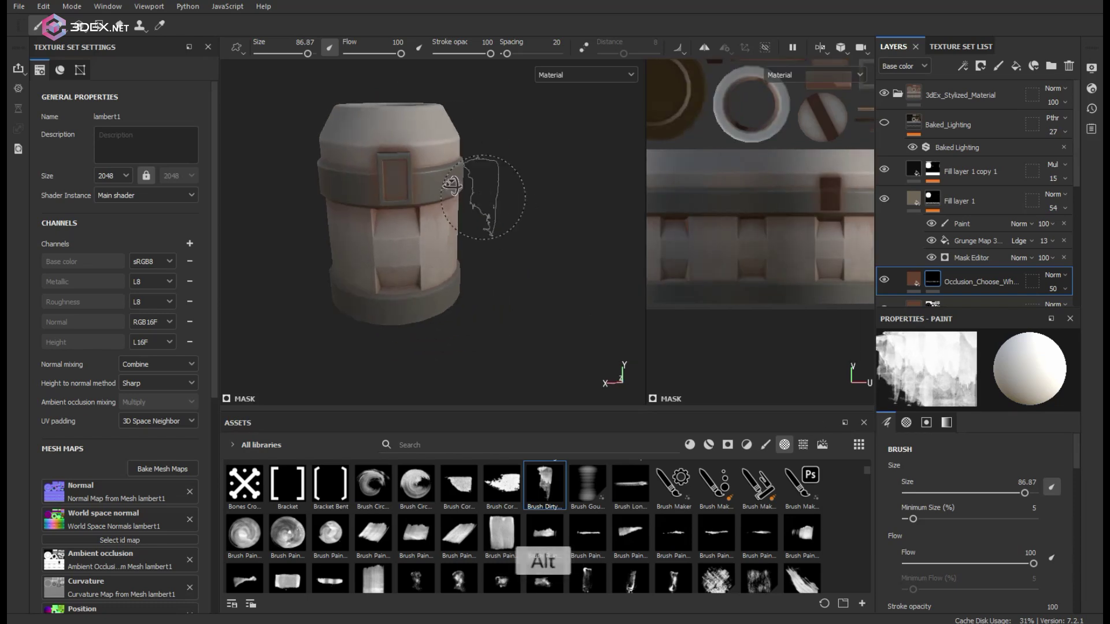
pyautogui.keyDown('alt'); pyautogui.moveTo(452, 185); pyautogui.dragTo(509, 247, button='middle'); pyautogui.keyUp('alt')
pyautogui.moveTo(509, 247)
pyautogui.keyDown('alt'); pyautogui.mouseDown()
pyautogui.moveTo(451, 258)
pyautogui.moveTo(489, 242)
pyautogui.moveTo(455, 302)
pyautogui.moveTo(473, 294)
pyautogui.mouseUp(); pyautogui.keyUp('alt')
# Reduce the brush size to 70.56, stamp dirt on the panel beneath the latch, and undo the surplus stamps.
pyautogui.keyDown('ctrl'); pyautogui.moveTo(501, 313); pyautogui.dragTo(488, 313, button='right'); pyautogui.keyUp('ctrl')
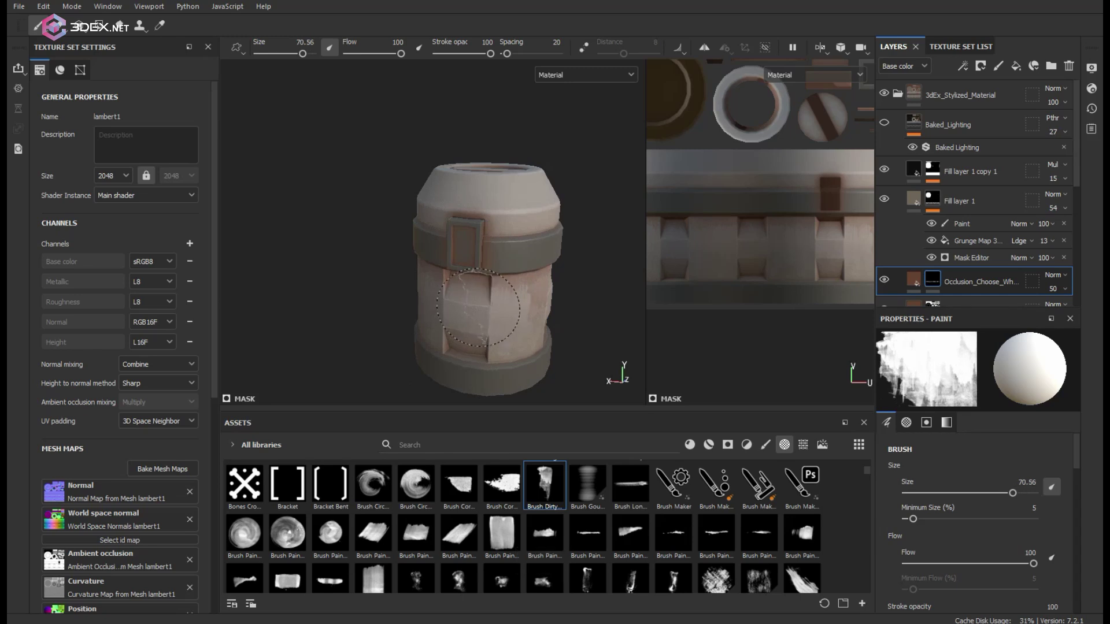
pyautogui.click(498, 310)
pyautogui.moveTo(519, 249)
pyautogui.keyDown('alt'); pyautogui.mouseDown()
pyautogui.moveTo(547, 262)
pyautogui.moveTo(558, 300)
pyautogui.moveTo(453, 272)
pyautogui.moveTo(516, 246)
pyautogui.moveTo(491, 255)
pyautogui.mouseUp(); pyautogui.keyUp('alt')
pyautogui.hotkey('ctrl', 'z')
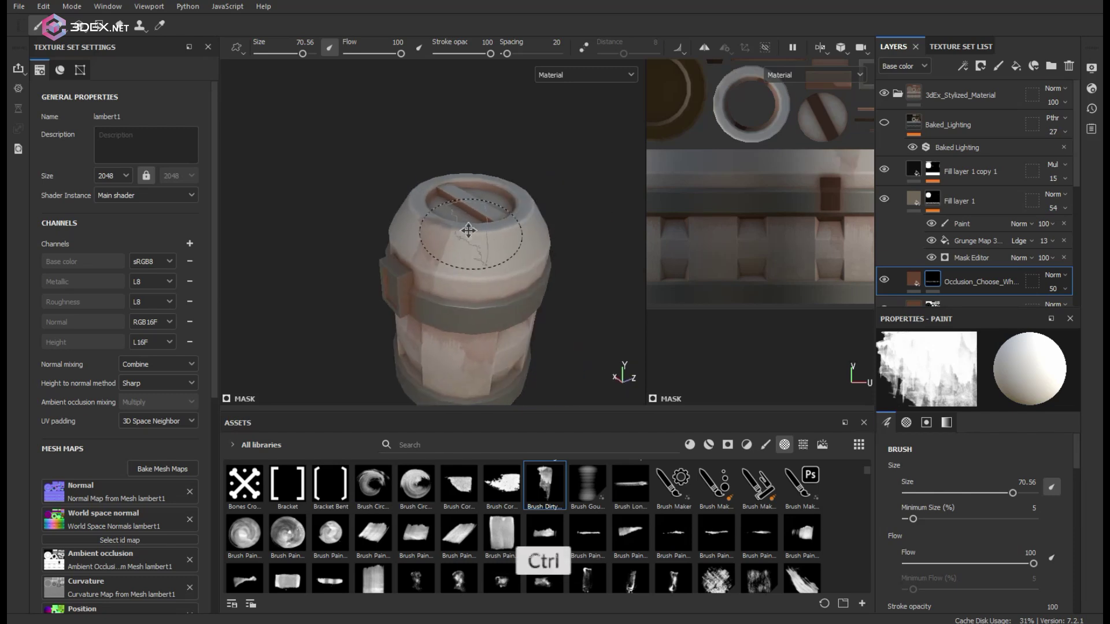
pyautogui.hotkey('ctrl', 'z')
# Try stamping the ragged Brush Cor... alpha on the barrel's upper section, up to size 100, and undo the stamps.
pyautogui.click(508, 491)
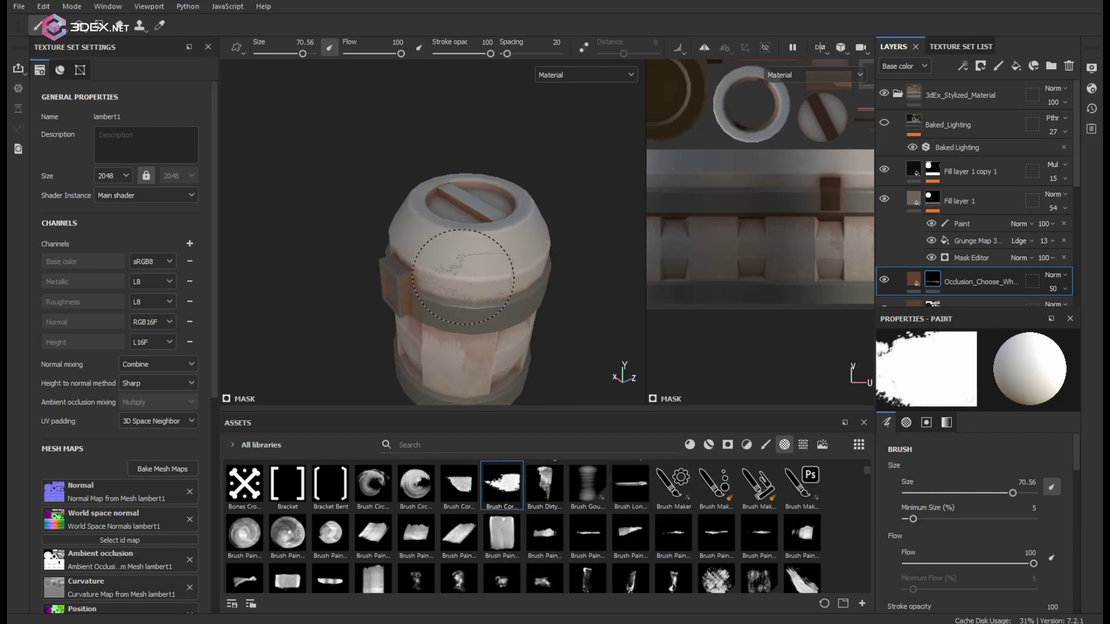
pyautogui.hotkey('ctrl', 'z')
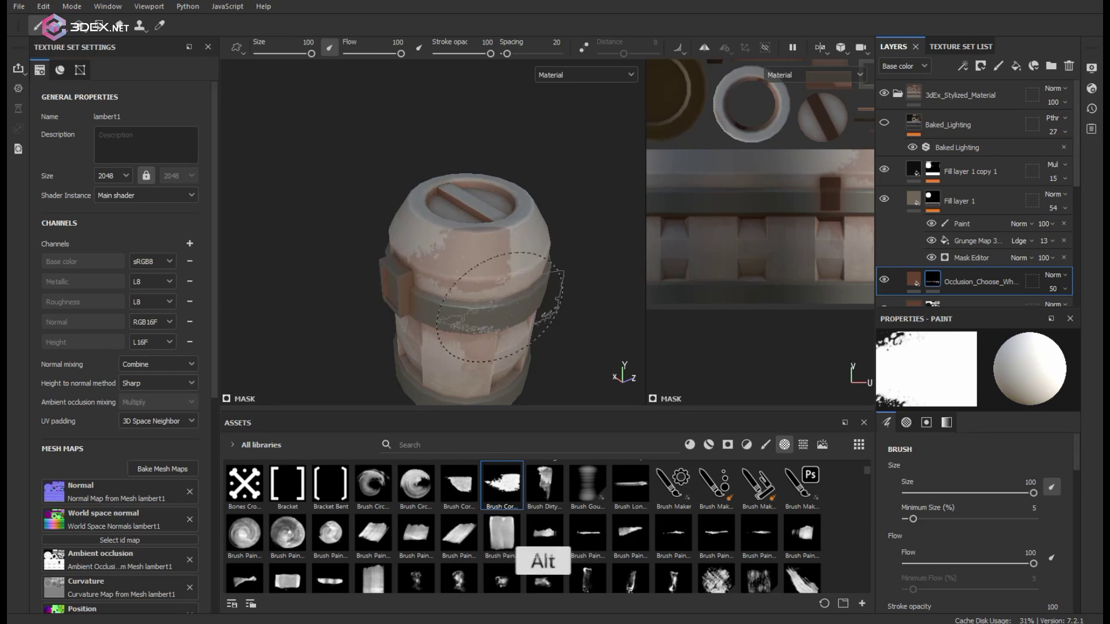
pyautogui.keyDown('alt'); pyautogui.moveTo(500, 306); pyautogui.dragTo(525, 275); pyautogui.keyUp('alt')
pyautogui.hotkey('ctrl', 'z')
# Lower the brush flow to 33, try the ragged alpha on the barrel's upper section again, and undo the stamp.
pyautogui.click(948, 565)
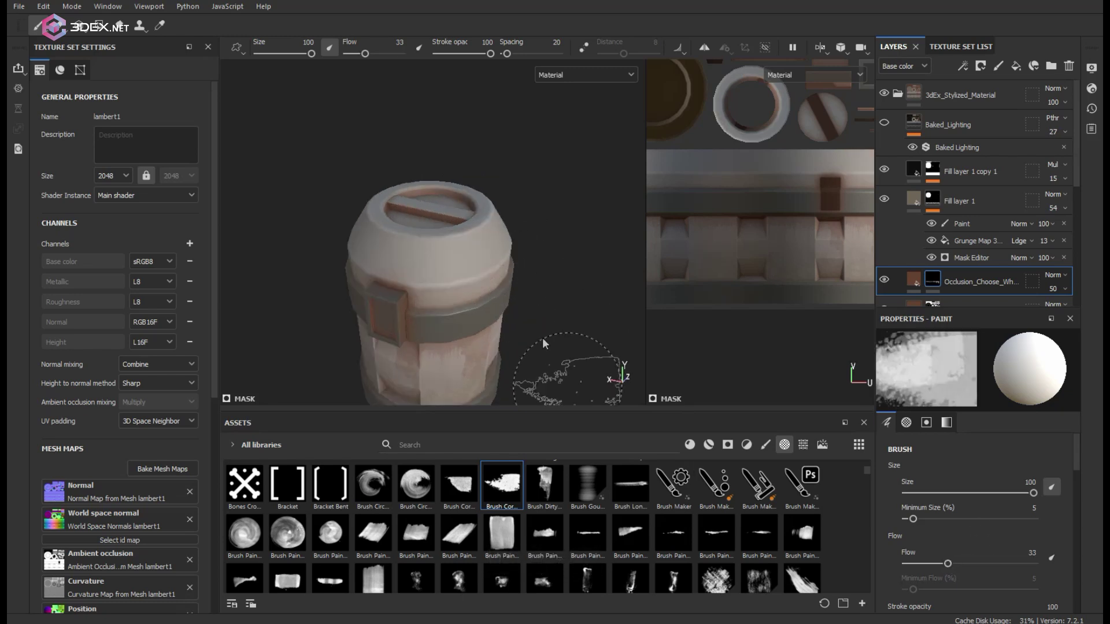
pyautogui.keyDown('alt'); pyautogui.moveTo(557, 260); pyautogui.dragTo(471, 243); pyautogui.keyUp('alt')
pyautogui.hotkey('ctrl', 'z')
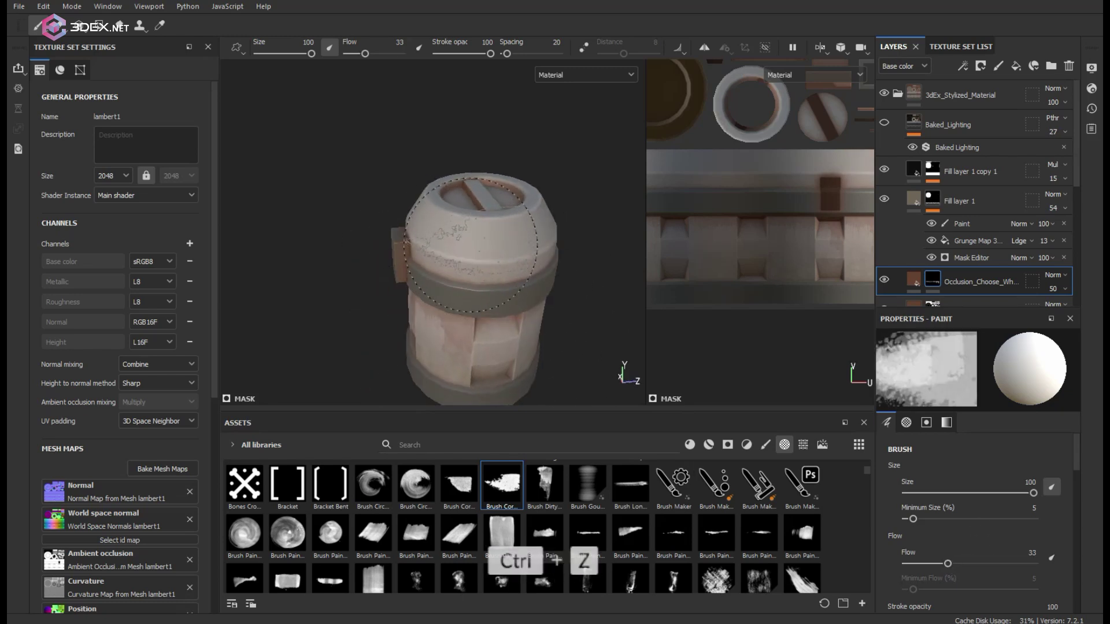
pyautogui.keyDown('alt'); pyautogui.moveTo(584, 266); pyautogui.dragTo(443, 266); pyautogui.keyUp('alt')
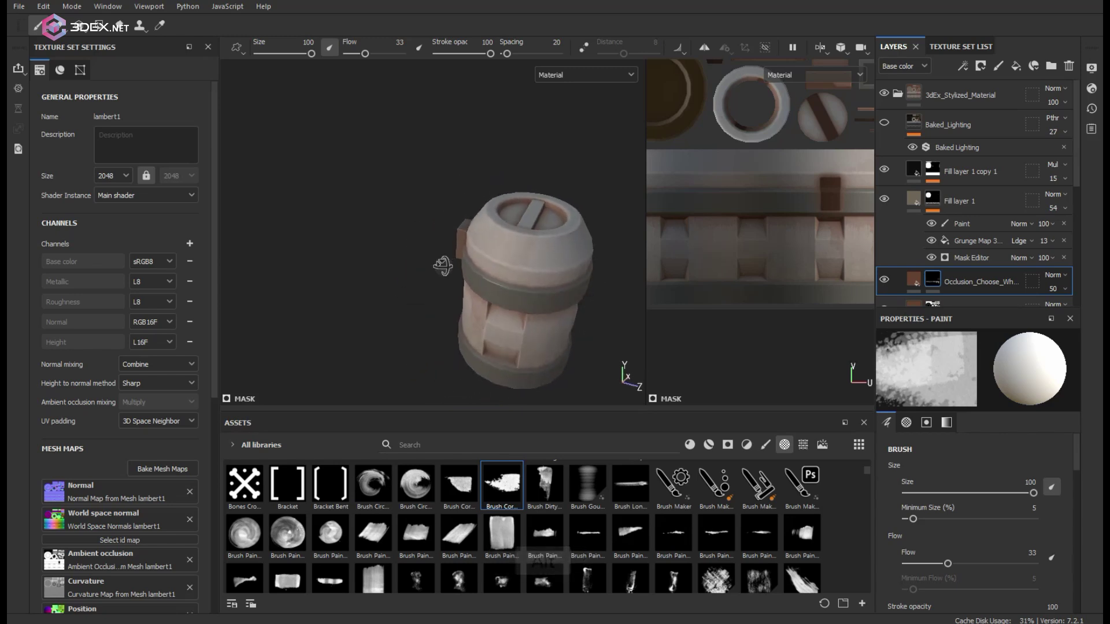
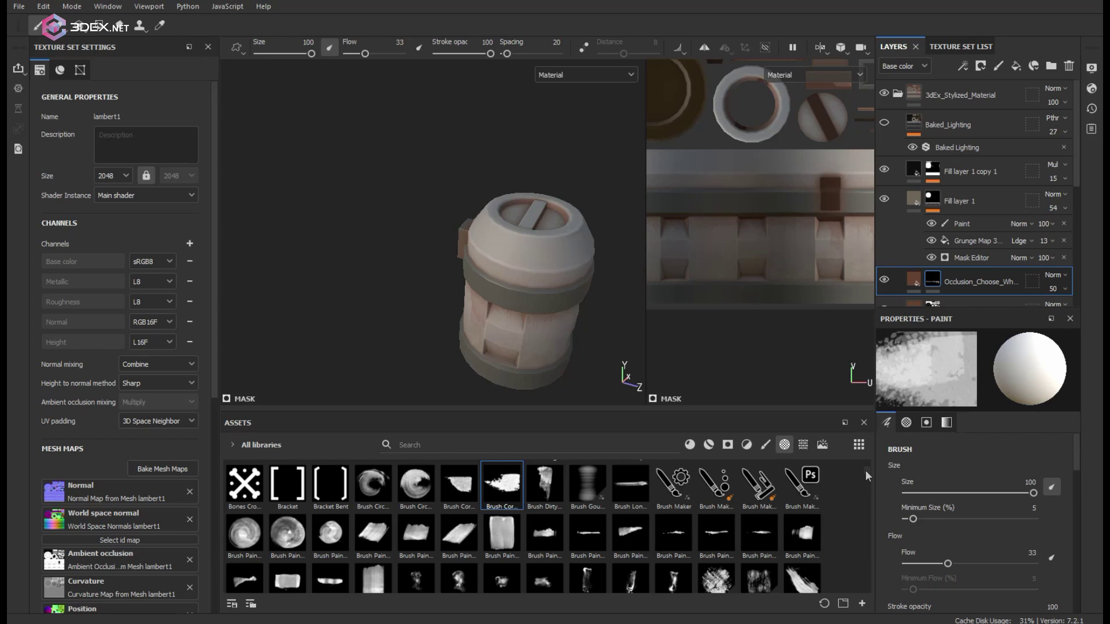
# Choose the Brush Past... alpha and stamp soft scratchy dirt in white around the barrel's upper section and side panels.
pyautogui.scroll(2, 865, 470)
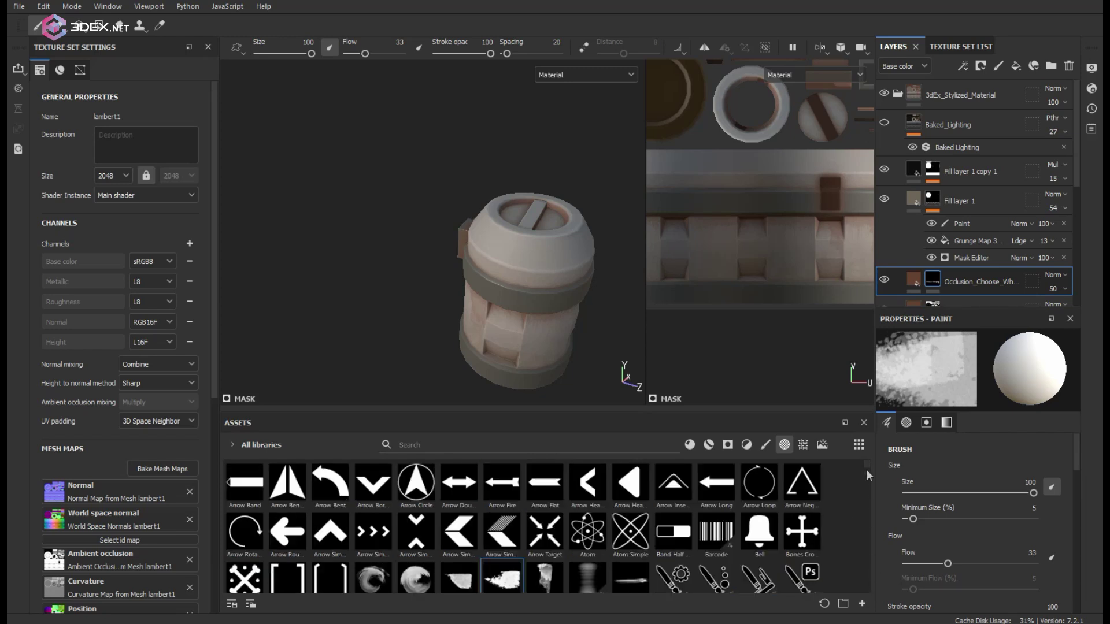
pyautogui.moveTo(866, 469); pyautogui.dragTo(867, 481)
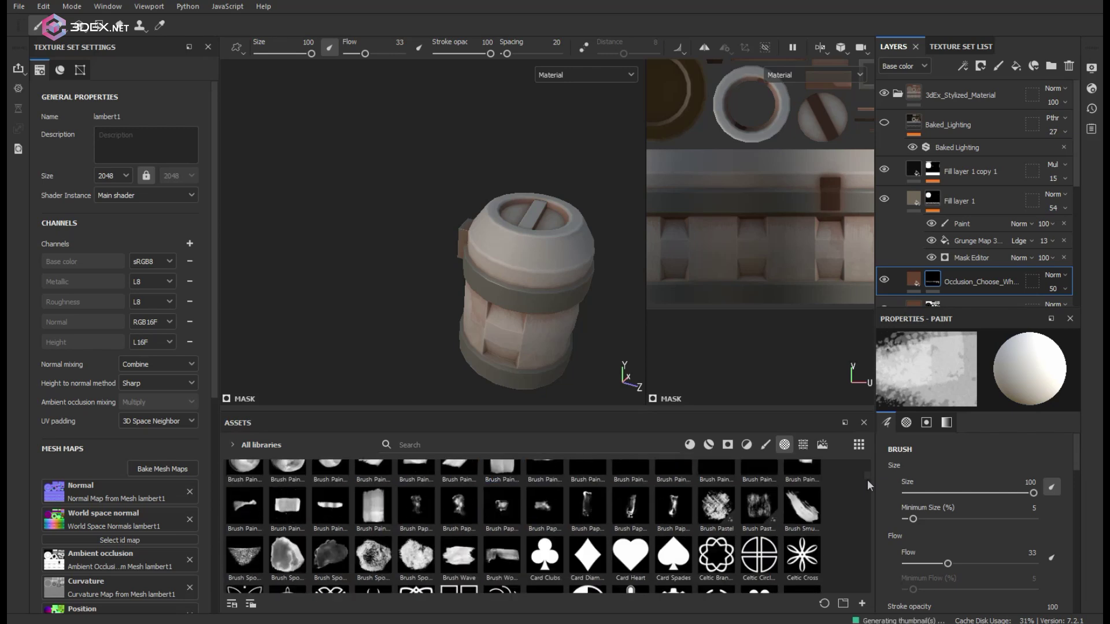
pyautogui.click(764, 509)
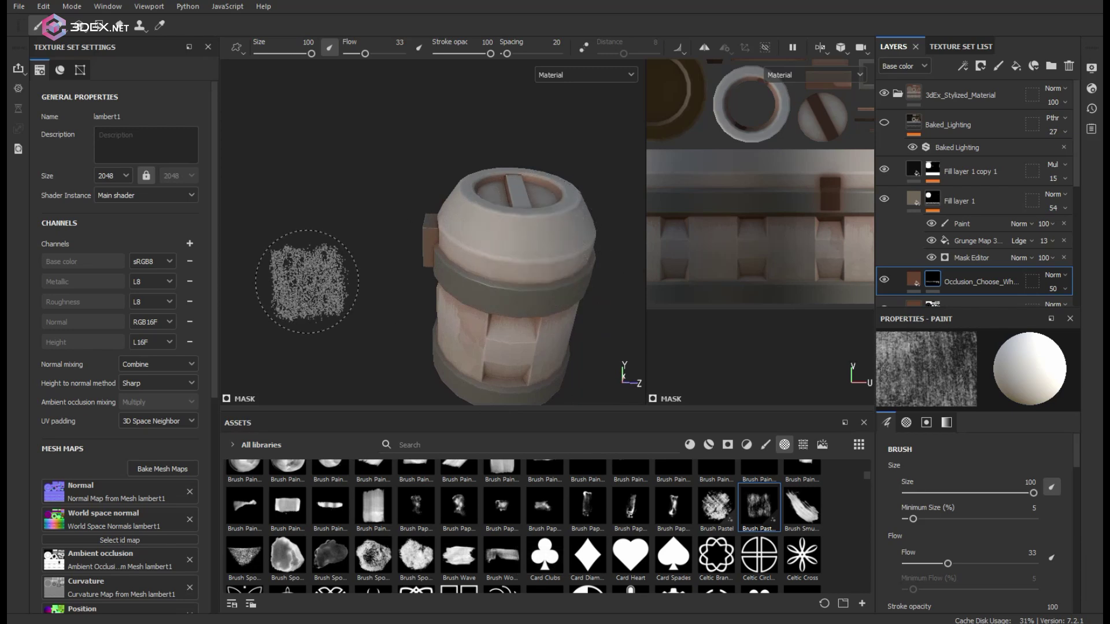
pyautogui.keyDown('alt'); pyautogui.moveTo(326, 276); pyautogui.dragTo(448, 270); pyautogui.keyUp('alt')
pyautogui.moveTo(319, 266)
pyautogui.keyDown('alt'); pyautogui.mouseDown()
pyautogui.moveTo(463, 248)
pyautogui.moveTo(493, 219)
pyautogui.mouseUp(); pyautogui.keyUp('alt')
pyautogui.moveTo(599, 304)
pyautogui.keyDown('alt'); pyautogui.mouseDown()
pyautogui.moveTo(550, 260)
pyautogui.moveTo(574, 339)
pyautogui.moveTo(396, 285)
pyautogui.moveTo(330, 278)
pyautogui.moveTo(564, 285)
pyautogui.moveTo(423, 272)
pyautogui.mouseUp(); pyautogui.keyUp('alt')
pyautogui.moveTo(435, 233)
pyautogui.keyDown('alt'); pyautogui.mouseDown()
pyautogui.moveTo(508, 210)
pyautogui.moveTo(453, 241)
pyautogui.moveTo(478, 252)
pyautogui.moveTo(417, 293)
pyautogui.moveTo(462, 297)
pyautogui.moveTo(475, 256)
pyautogui.moveTo(417, 184)
pyautogui.mouseUp(); pyautogui.keyUp('alt')
pyautogui.keyDown('alt'); pyautogui.moveTo(483, 257); pyautogui.dragTo(480, 234); pyautogui.keyUp('alt')
pyautogui.moveTo(430, 233)
pyautogui.keyDown('shift'); pyautogui.mouseDown(button='right')
pyautogui.moveTo(417, 235)
pyautogui.moveTo(444, 243)
pyautogui.mouseUp(button='right'); pyautogui.keyUp('shift')
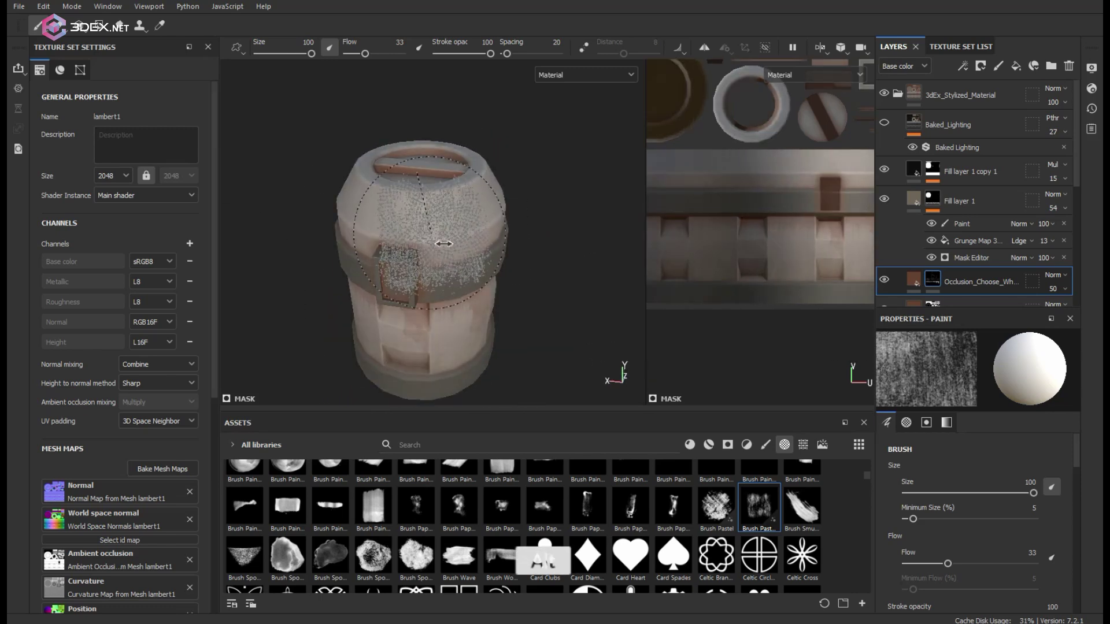
pyautogui.keyDown('alt'); pyautogui.moveTo(467, 271); pyautogui.dragTo(442, 262); pyautogui.keyUp('alt')
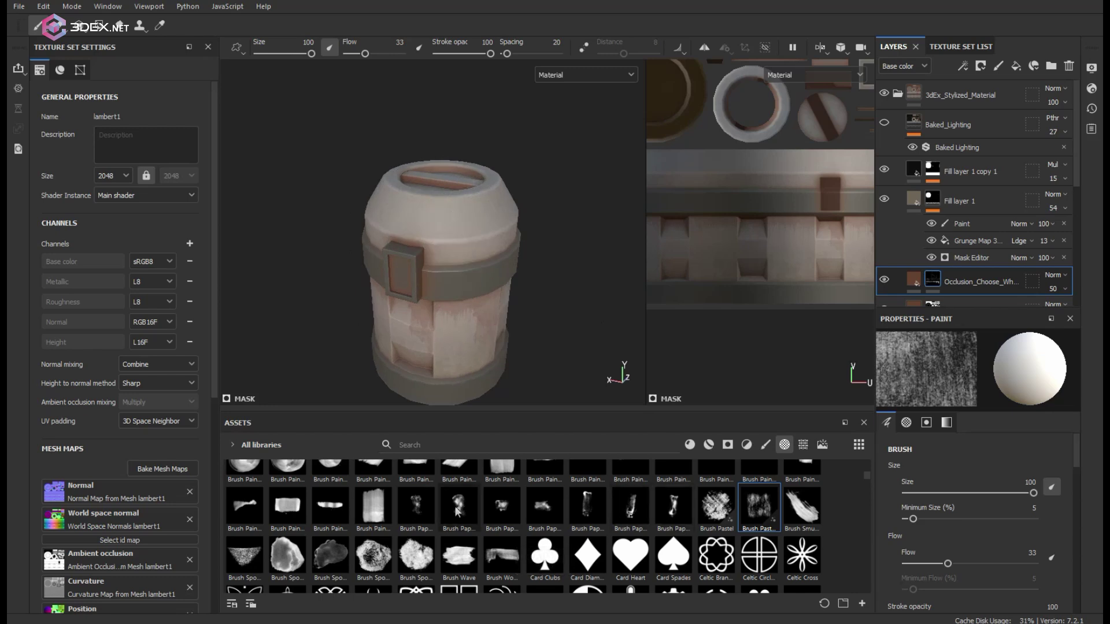
# Choose the cloudy Brush Pap... alpha and stamp blotchy stains over the barrel's upper section and body.
pyautogui.click(456, 509)
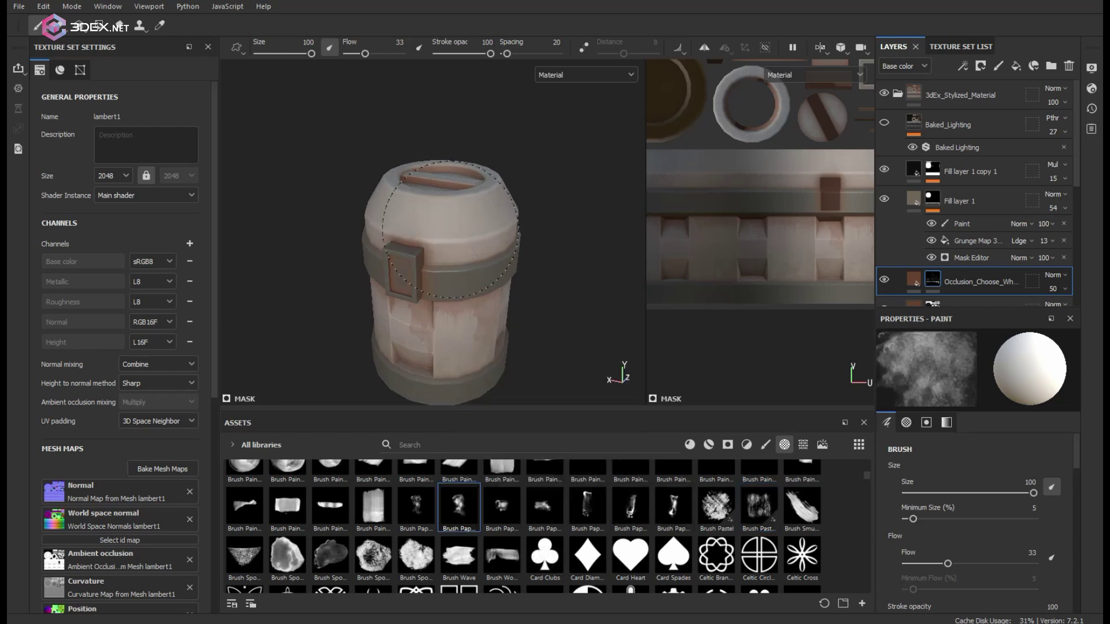
pyautogui.keyDown('alt'); pyautogui.moveTo(575, 243); pyautogui.dragTo(516, 303); pyautogui.keyUp('alt')
pyautogui.keyDown('alt'); pyautogui.moveTo(489, 265); pyautogui.dragTo(545, 257); pyautogui.keyUp('alt')
pyautogui.moveTo(545, 257)
pyautogui.keyDown('shift'); pyautogui.mouseDown(button='right')
pyautogui.moveTo(562, 252)
pyautogui.moveTo(535, 253)
pyautogui.mouseUp(button='right'); pyautogui.keyUp('shift')
pyautogui.keyDown('alt'); pyautogui.moveTo(535, 252); pyautogui.dragTo(607, 285); pyautogui.keyUp('alt')
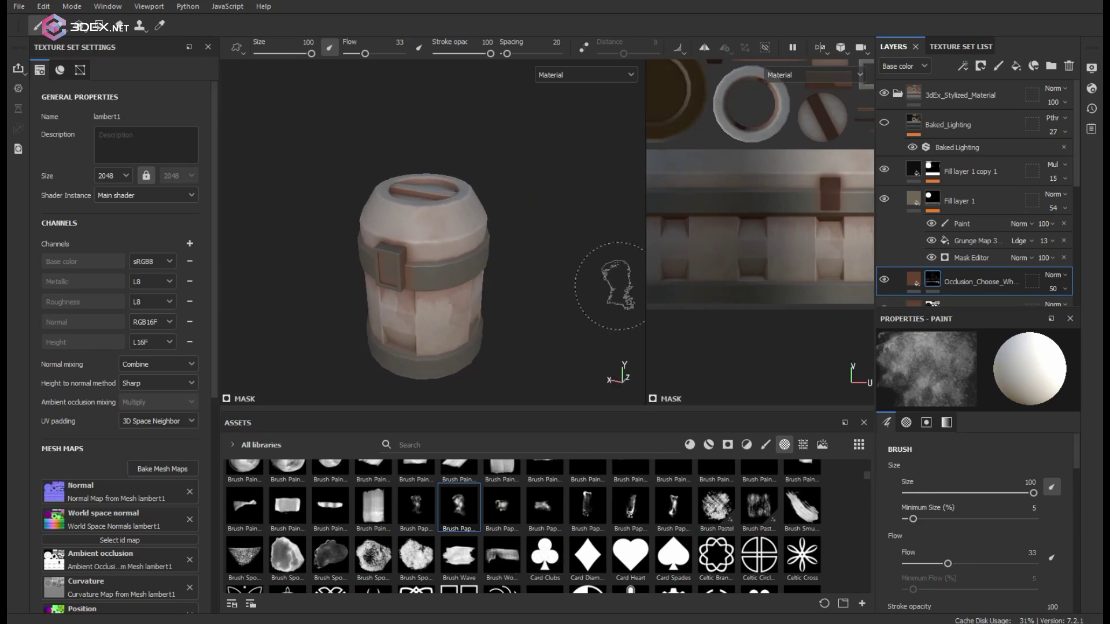
# Change the stain layer's base color to olive brown and raise its opacity to 65.
pyautogui.click(914, 281)
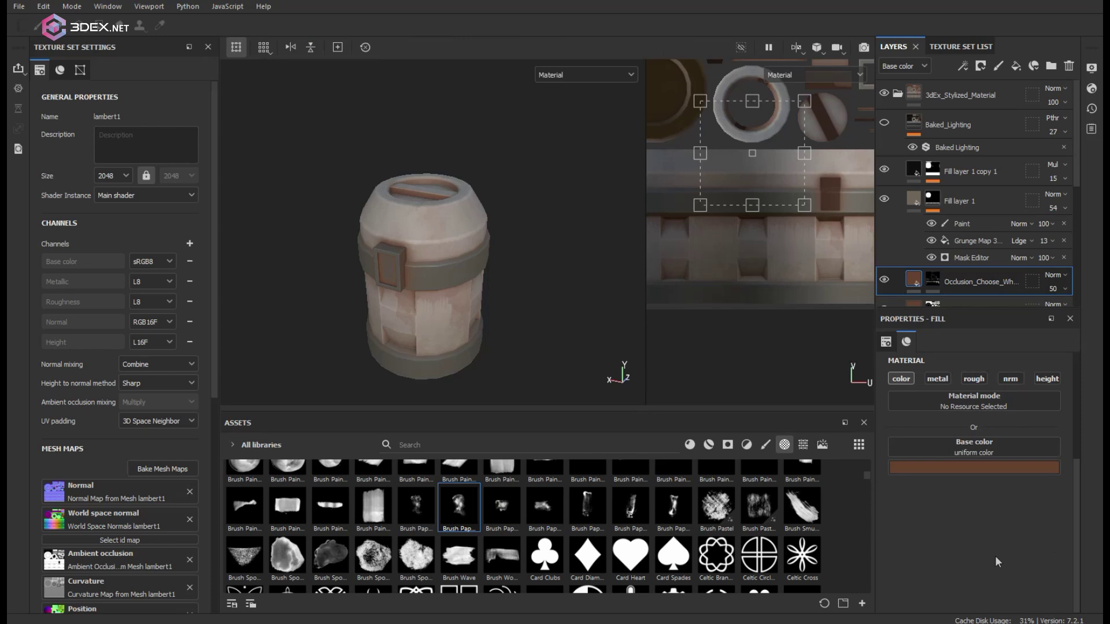
pyautogui.click(1003, 469)
pyautogui.moveTo(1034, 598); pyautogui.dragTo(1035, 592)
pyautogui.scroll(-3, 543, 286)
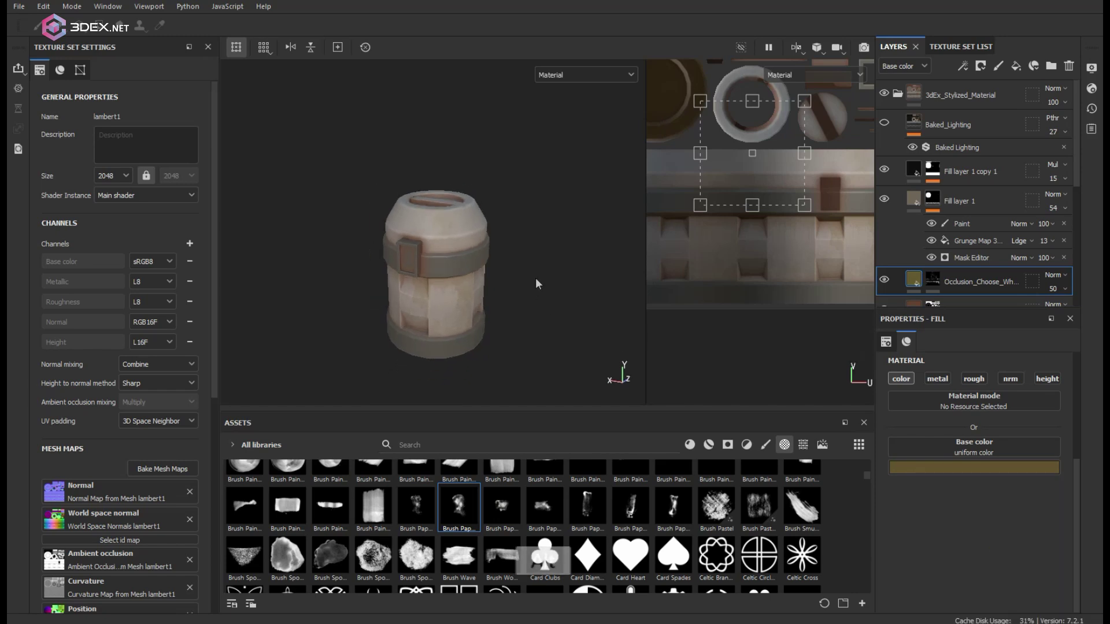
pyautogui.keyDown('alt'); pyautogui.moveTo(538, 283); pyautogui.dragTo(611, 292); pyautogui.keyUp('alt')
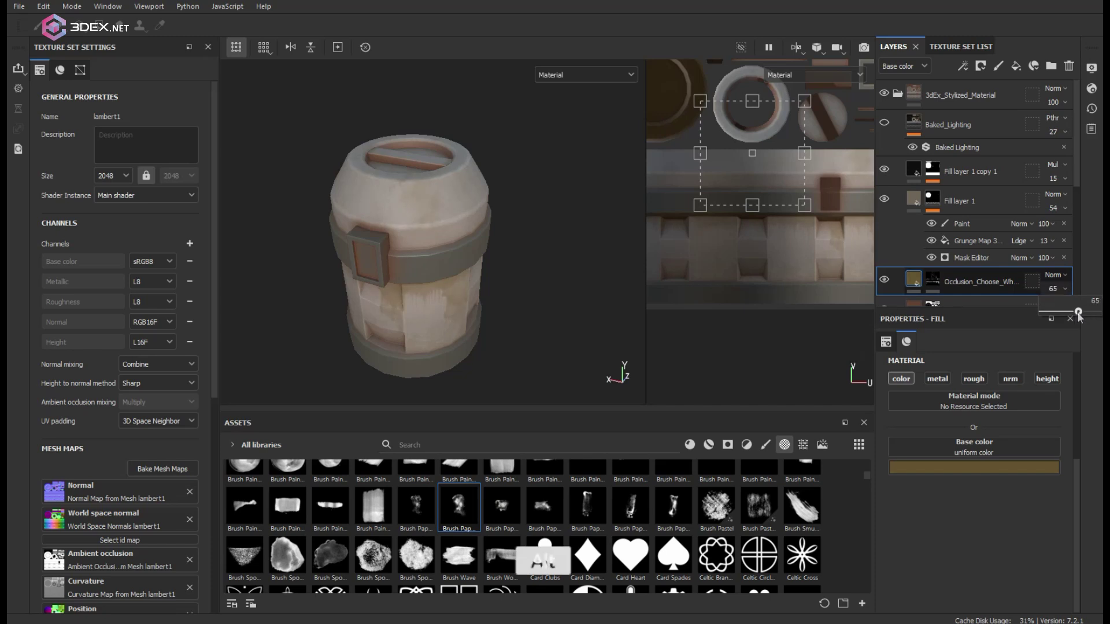
# Examine the recolored stains on the barrel from several angles, distances and lighting directions.
pyautogui.scroll(-3, 250, 231)
pyautogui.keyDown('alt'); pyautogui.moveTo(250, 231); pyautogui.dragTo(469, 236); pyautogui.keyUp('alt')
pyautogui.keyDown('shift'); pyautogui.moveTo(468, 235); pyautogui.dragTo(451, 226, button='right'); pyautogui.keyUp('shift')
pyautogui.keyDown('alt'); pyautogui.moveTo(451, 226); pyautogui.dragTo(492, 229); pyautogui.keyUp('alt')
pyautogui.scroll(3, 463, 240)
pyautogui.keyDown('shift'); pyautogui.moveTo(492, 229); pyautogui.dragTo(496, 223, button='right'); pyautogui.keyUp('shift')
pyautogui.keyDown('alt'); pyautogui.moveTo(495, 223); pyautogui.dragTo(515, 255); pyautogui.keyUp('alt')
pyautogui.keyDown('alt'); pyautogui.moveTo(515, 255); pyautogui.dragTo(422, 220, button='right'); pyautogui.keyUp('alt')
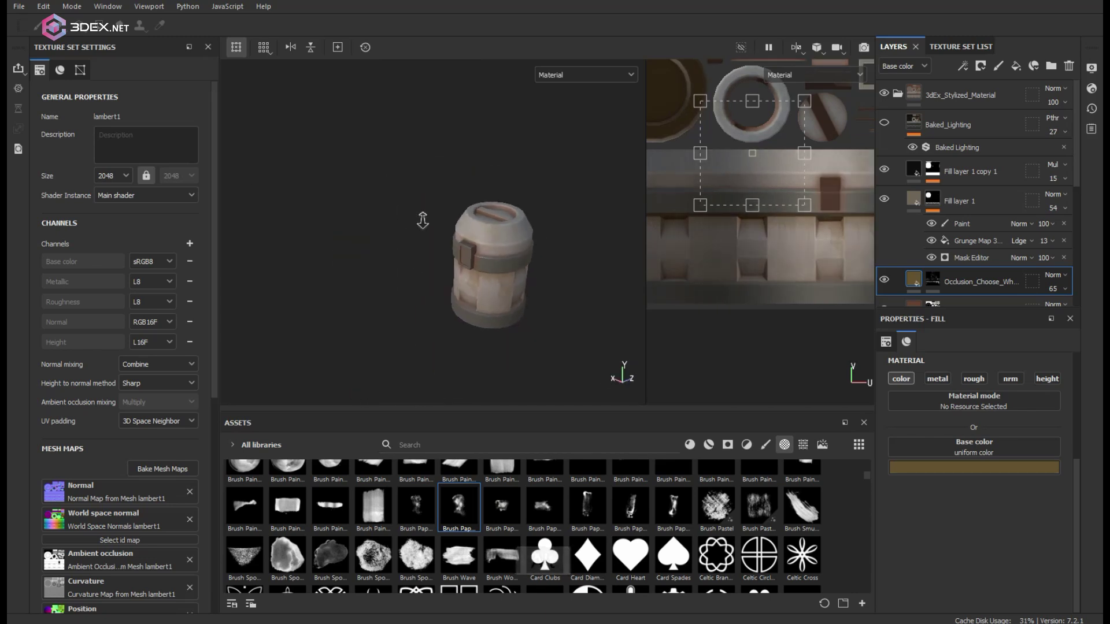
pyautogui.moveTo(423, 220)
pyautogui.keyDown('alt'); pyautogui.mouseDown()
pyautogui.moveTo(612, 235)
pyautogui.moveTo(552, 198)
pyautogui.moveTo(437, 229)
pyautogui.mouseUp(); pyautogui.keyUp('alt')
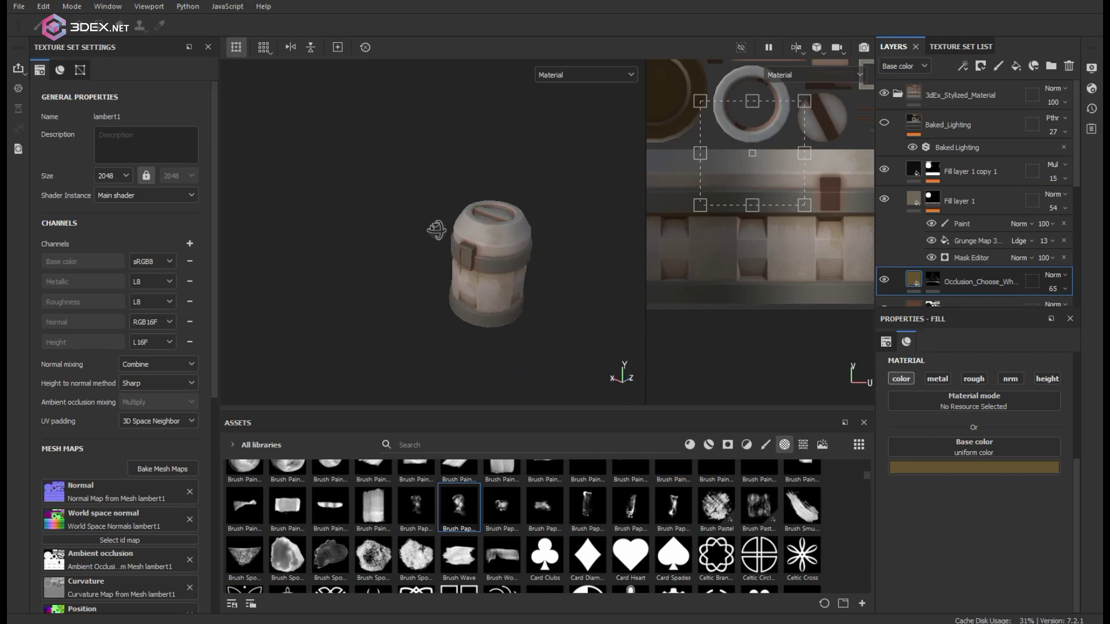
pyautogui.keyDown('alt'); pyautogui.moveTo(471, 220); pyautogui.dragTo(426, 213, button='middle'); pyautogui.keyUp('alt')
pyautogui.keyDown('alt'); pyautogui.moveTo(426, 213); pyautogui.dragTo(470, 243, button='right'); pyautogui.keyUp('alt')
pyautogui.keyDown('alt'); pyautogui.moveTo(471, 242); pyautogui.dragTo(473, 203, button='middle'); pyautogui.keyUp('alt')
pyautogui.keyDown('alt'); pyautogui.moveTo(472, 202); pyautogui.dragTo(495, 215); pyautogui.keyUp('alt')
pyautogui.keyDown('shift'); pyautogui.moveTo(495, 216); pyautogui.dragTo(460, 207, button='right'); pyautogui.keyUp('shift')
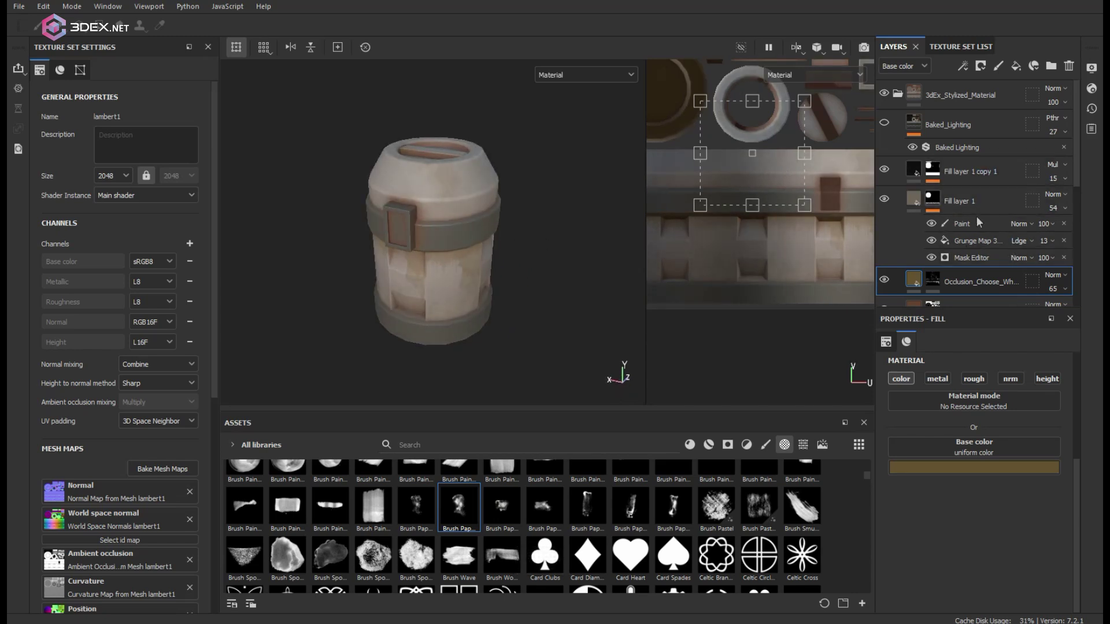
# Add a new fill layer directly above Fill layer 1 copy 1.
pyautogui.click(966, 173)
pyautogui.click(1015, 65)
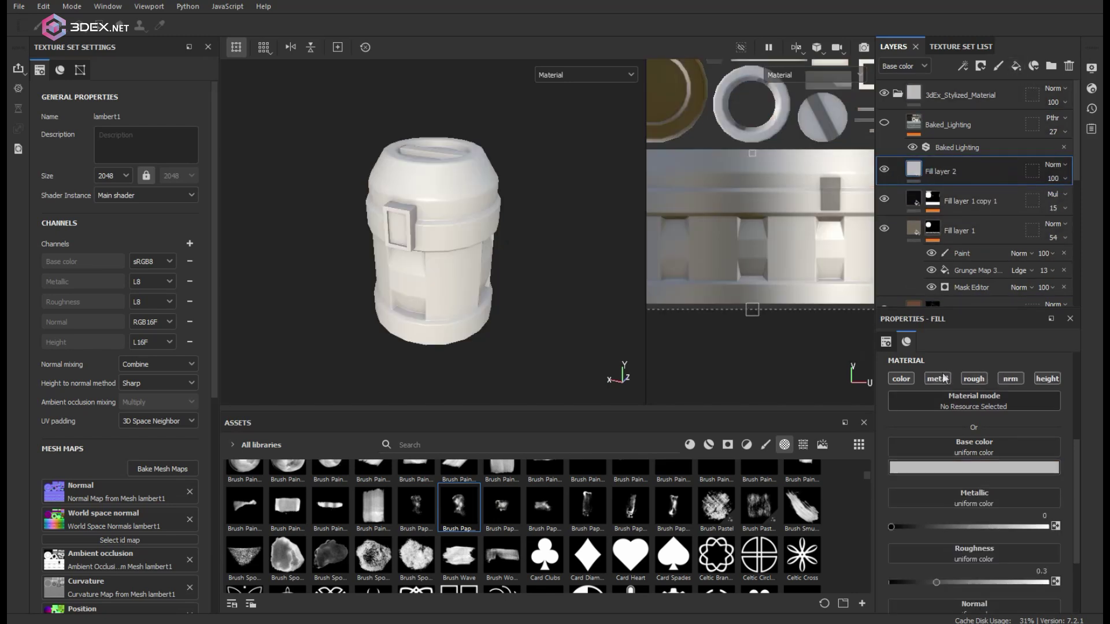
# Disable the new fill layer's metallic and normal channels, set its base color to dark grey 565656, and add a black mask.
pyautogui.click(939, 379)
pyautogui.click(1008, 379)
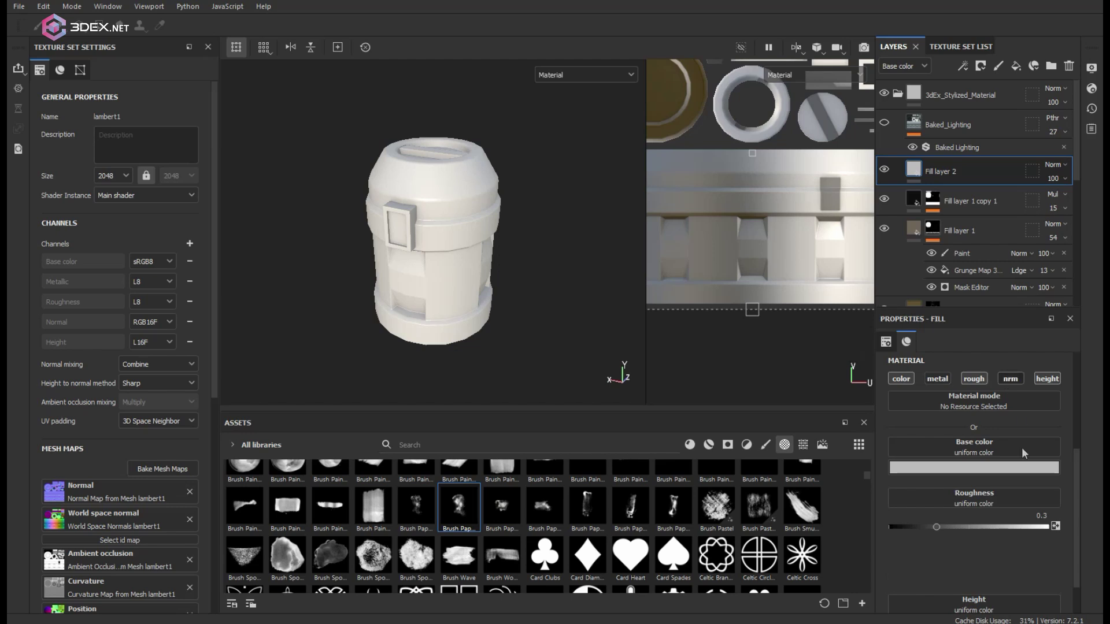
pyautogui.click(960, 470)
pyautogui.click(925, 565)
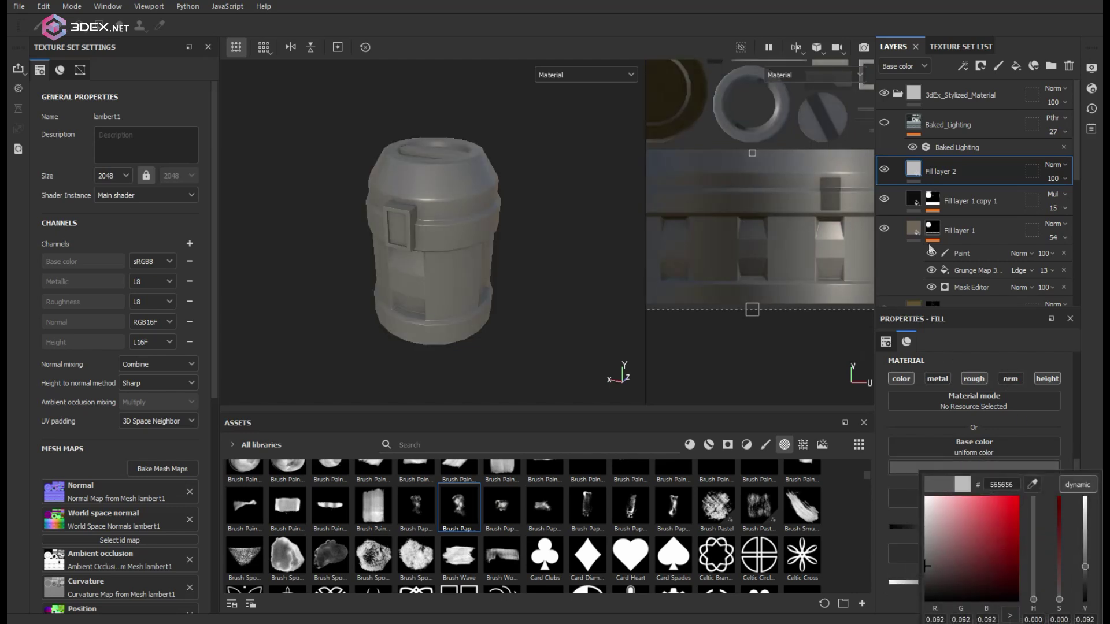
pyautogui.rightClick(920, 167)
pyautogui.click(982, 187)
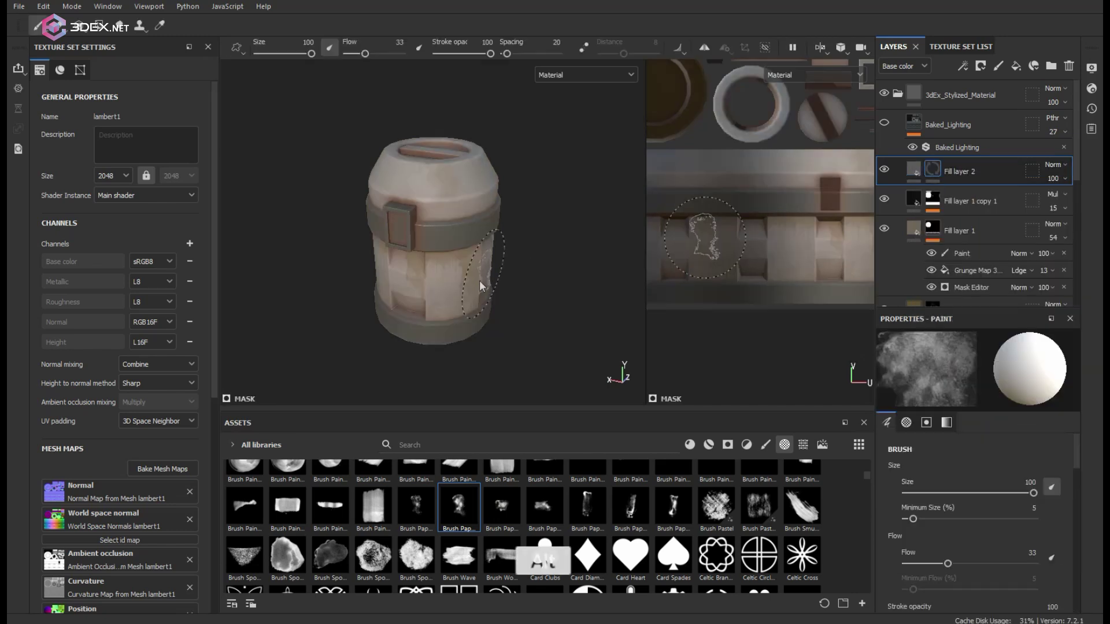
# Try stamping the cloudy alpha at flow 100 into the mask on the barrel's bottom rim.
pyautogui.keyDown('alt'); pyautogui.moveTo(430, 335); pyautogui.dragTo(431, 246, button='middle'); pyautogui.keyUp('alt')
pyautogui.moveTo(430, 246)
pyautogui.keyDown('alt'); pyautogui.mouseDown(button='right')
pyautogui.moveTo(456, 272)
pyautogui.moveTo(428, 280)
pyautogui.mouseUp(button='right'); pyautogui.keyUp('alt')
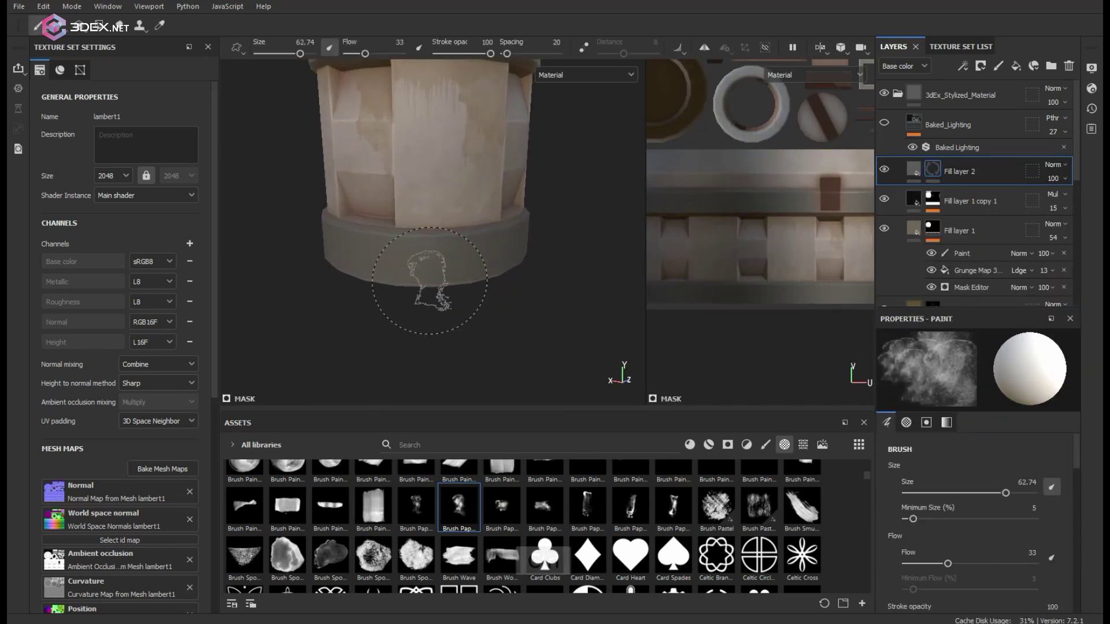
pyautogui.keyDown('alt'); pyautogui.moveTo(470, 289); pyautogui.dragTo(442, 267); pyautogui.keyUp('alt')
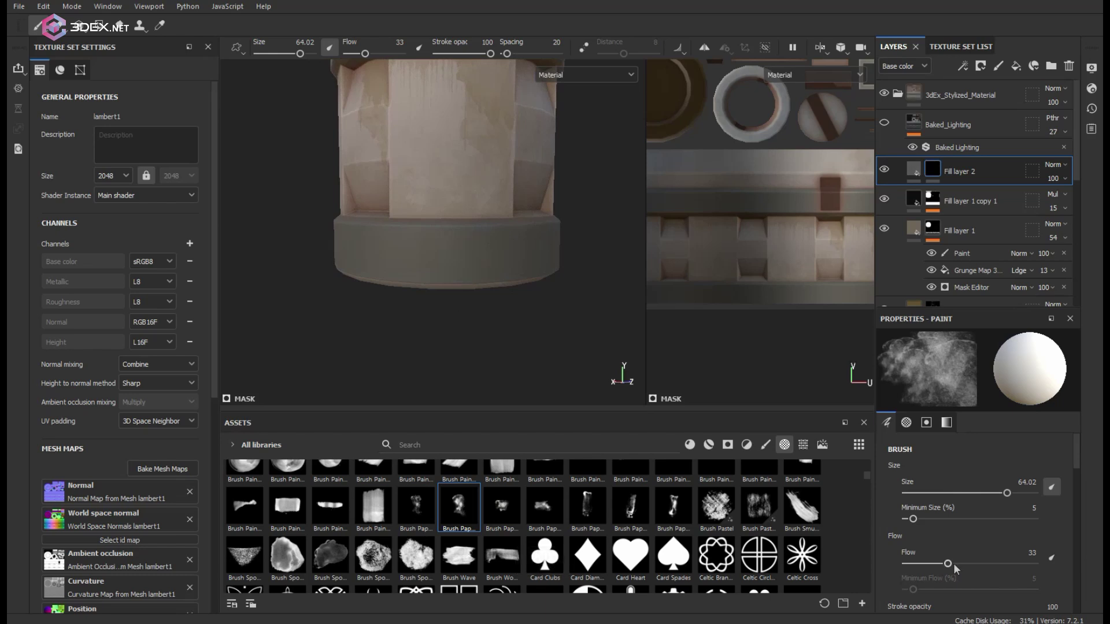
pyautogui.moveTo(952, 566); pyautogui.dragTo(1040, 566)
pyautogui.click(453, 277)
pyautogui.keyDown('alt'); pyautogui.moveTo(587, 280); pyautogui.dragTo(616, 295); pyautogui.keyUp('alt')
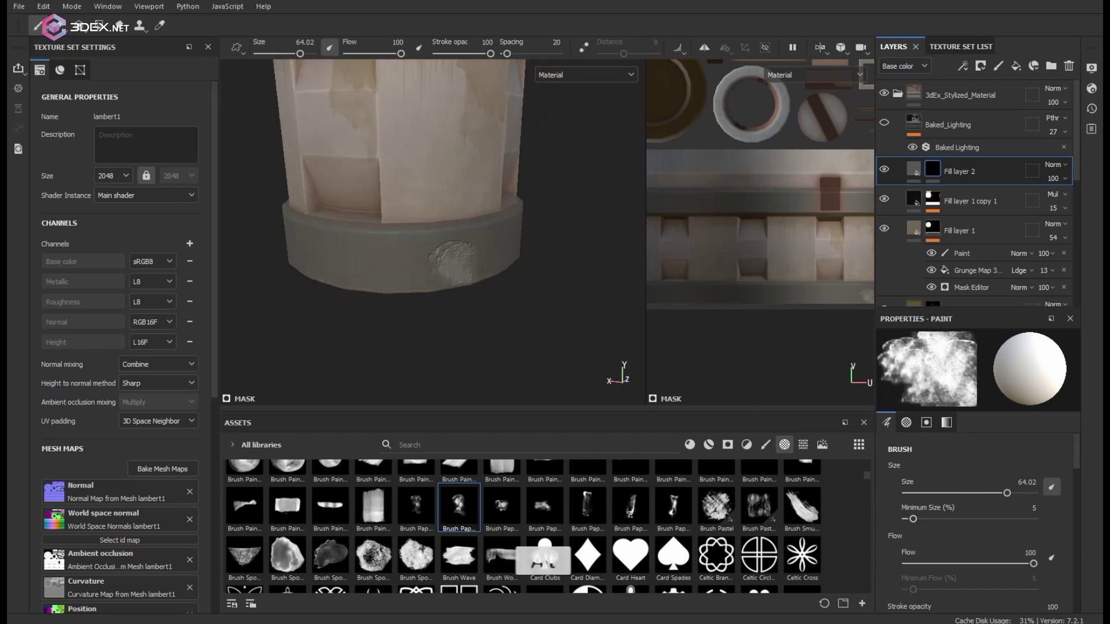
pyautogui.keyDown('alt'); pyautogui.moveTo(520, 293); pyautogui.dragTo(466, 293); pyautogui.keyUp('alt')
pyautogui.keyDown('alt'); pyautogui.moveTo(466, 293); pyautogui.dragTo(465, 273, button='right'); pyautogui.keyUp('alt')
pyautogui.hotkey('ctrl', 'z')
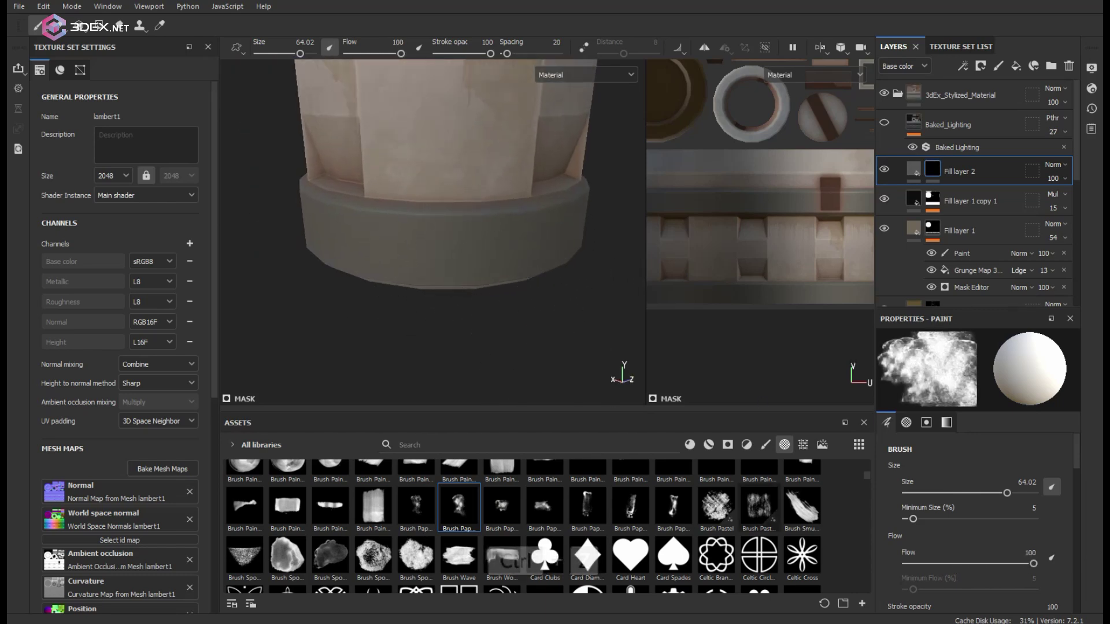
# Choose the Basic Hard brush at size 8.91 and paint irregular chips into the mask along the bottom rim's lower edge.
pyautogui.scroll(5, 634, 526)
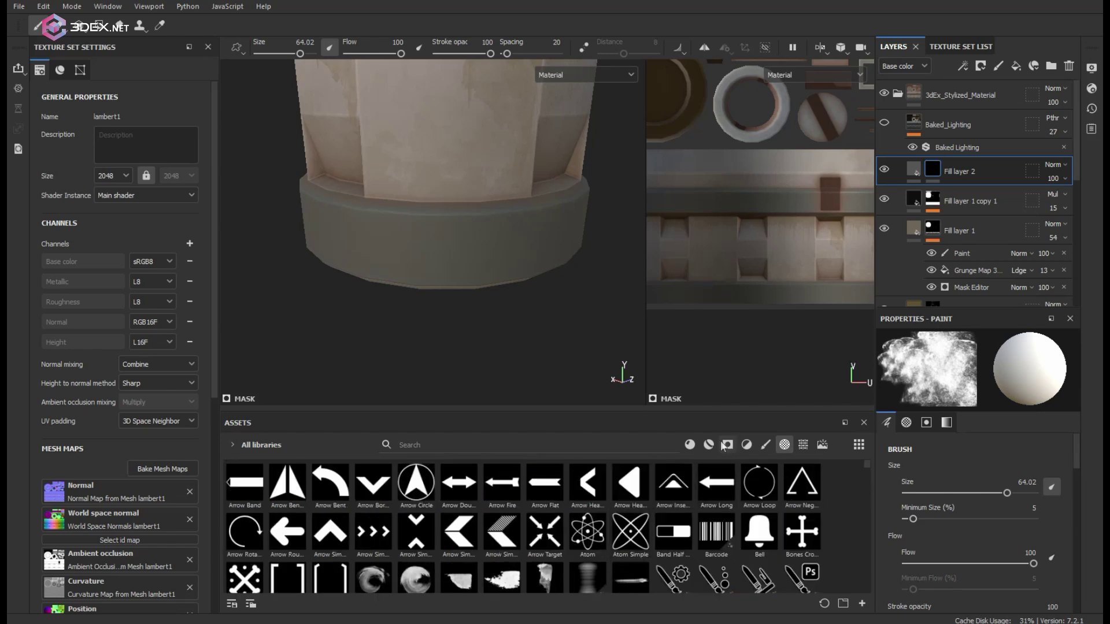
pyautogui.click(765, 444)
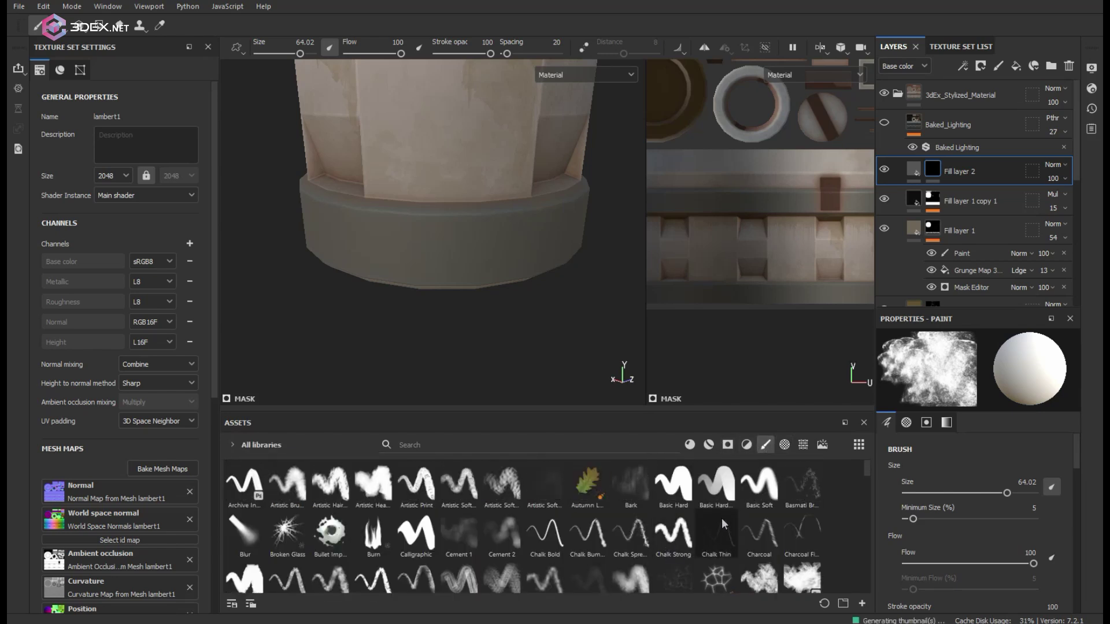
pyautogui.click(664, 491)
pyautogui.keyDown('ctrl'); pyautogui.moveTo(488, 257); pyautogui.dragTo(480, 283, button='right'); pyautogui.keyUp('ctrl')
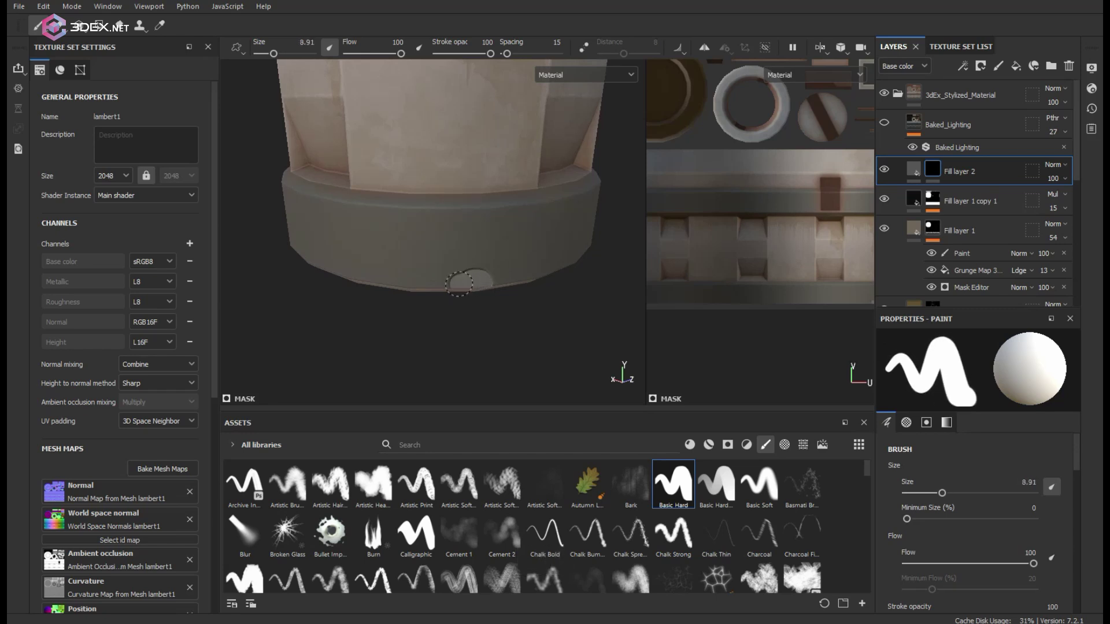
pyautogui.press('x')
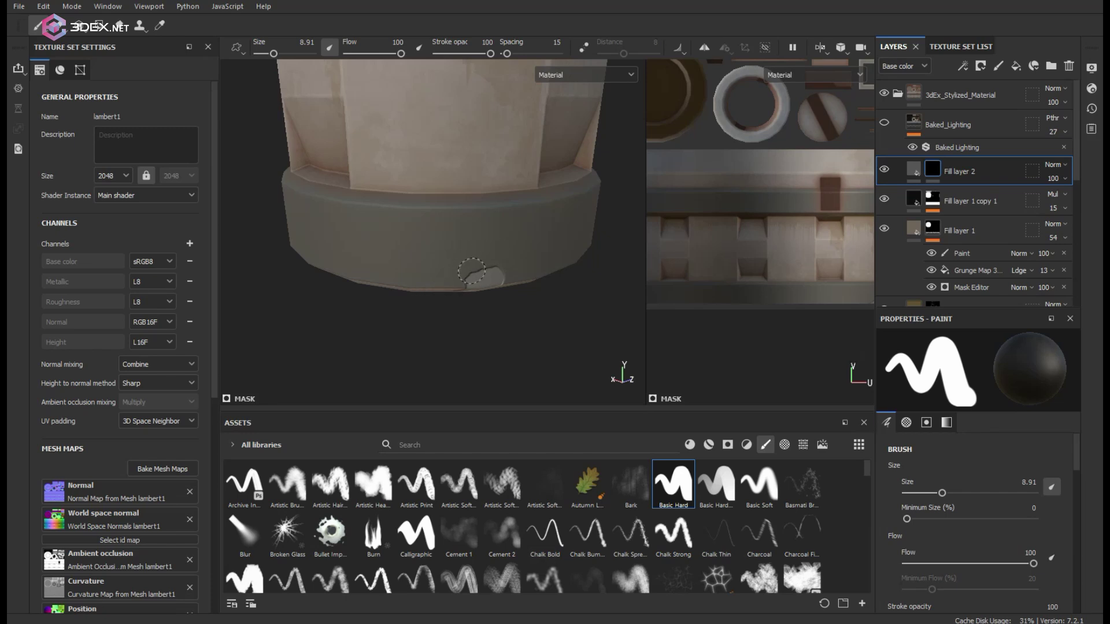
pyautogui.press('x')
pyautogui.keyDown('alt'); pyautogui.moveTo(479, 234); pyautogui.dragTo(496, 287); pyautogui.keyUp('alt')
pyautogui.press('x')
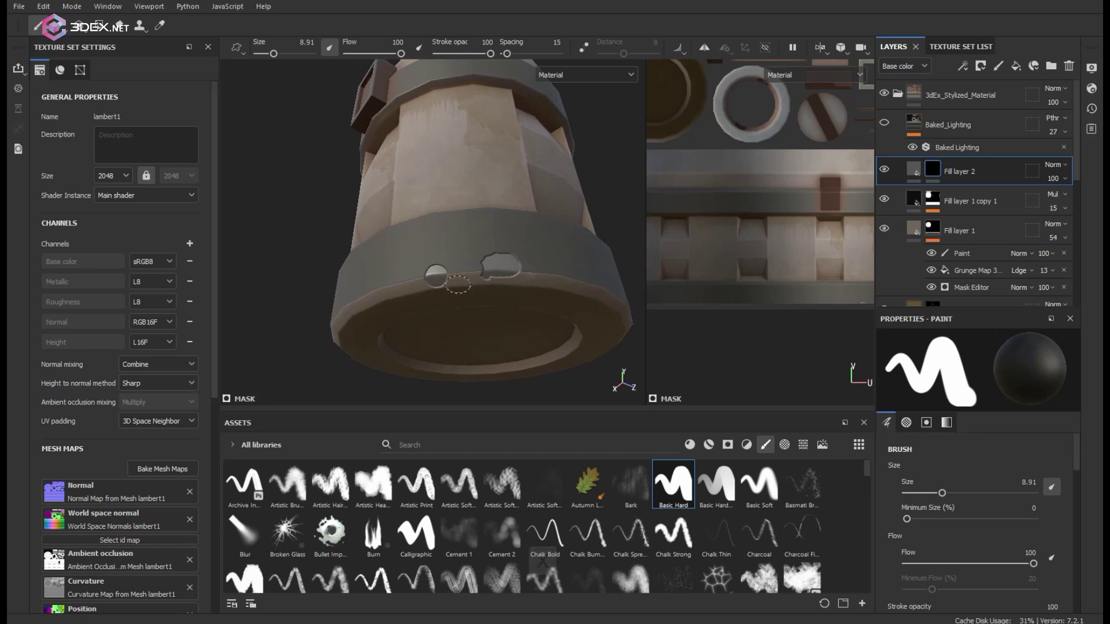
# Reduce the brush size to 4.59 and paint jagged chips on the upper and lower edges of the middle band.
pyautogui.moveTo(408, 290)
pyautogui.keyDown('alt'); pyautogui.mouseDown()
pyautogui.moveTo(508, 330)
pyautogui.moveTo(501, 190)
pyautogui.moveTo(500, 248)
pyautogui.moveTo(436, 195)
pyautogui.moveTo(468, 168)
pyautogui.moveTo(502, 163)
pyautogui.mouseUp(); pyautogui.keyUp('alt')
pyautogui.keyDown('ctrl'); pyautogui.moveTo(484, 162); pyautogui.dragTo(442, 181, button='right'); pyautogui.keyUp('ctrl')
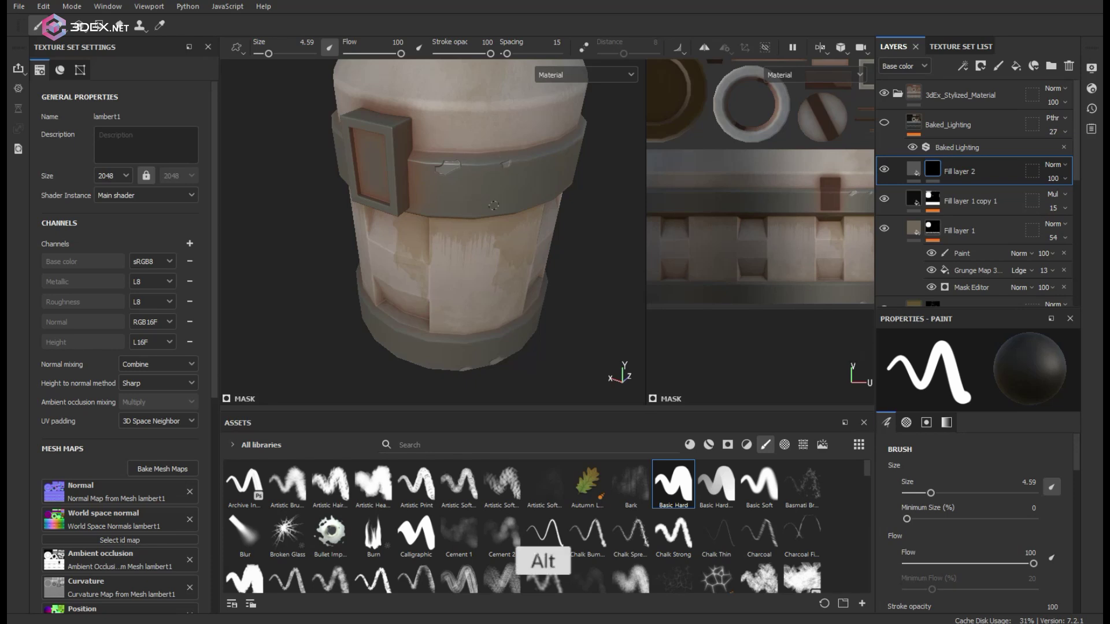
pyautogui.keyDown('alt'); pyautogui.moveTo(493, 206); pyautogui.dragTo(469, 260); pyautogui.keyUp('alt')
pyautogui.press('x')
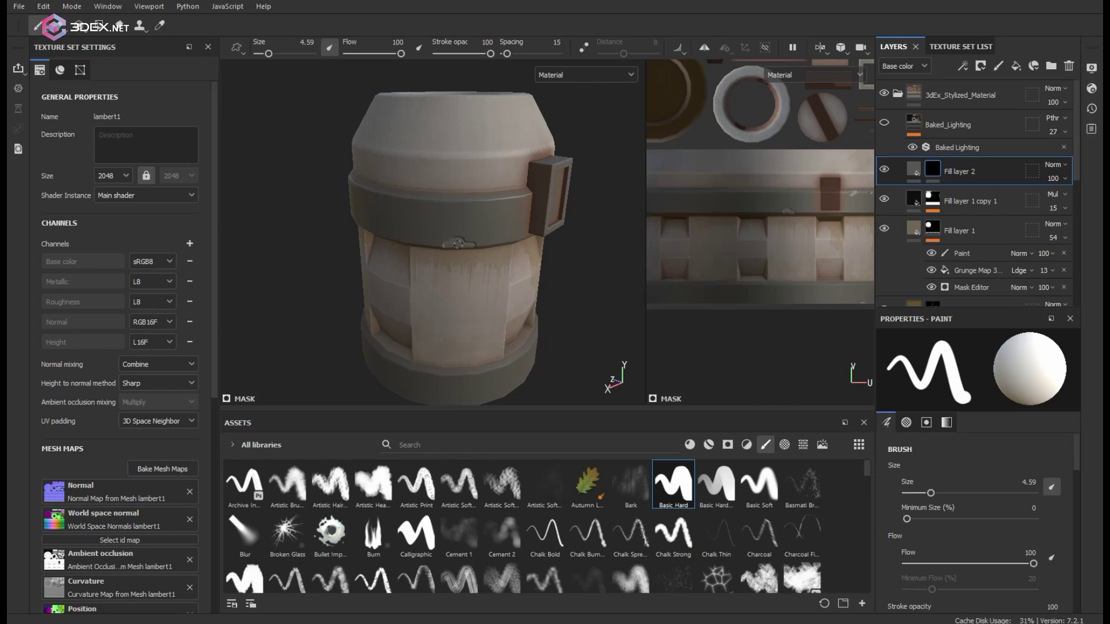
pyautogui.keyDown('alt'); pyautogui.moveTo(447, 203); pyautogui.dragTo(450, 253); pyautogui.keyUp('alt')
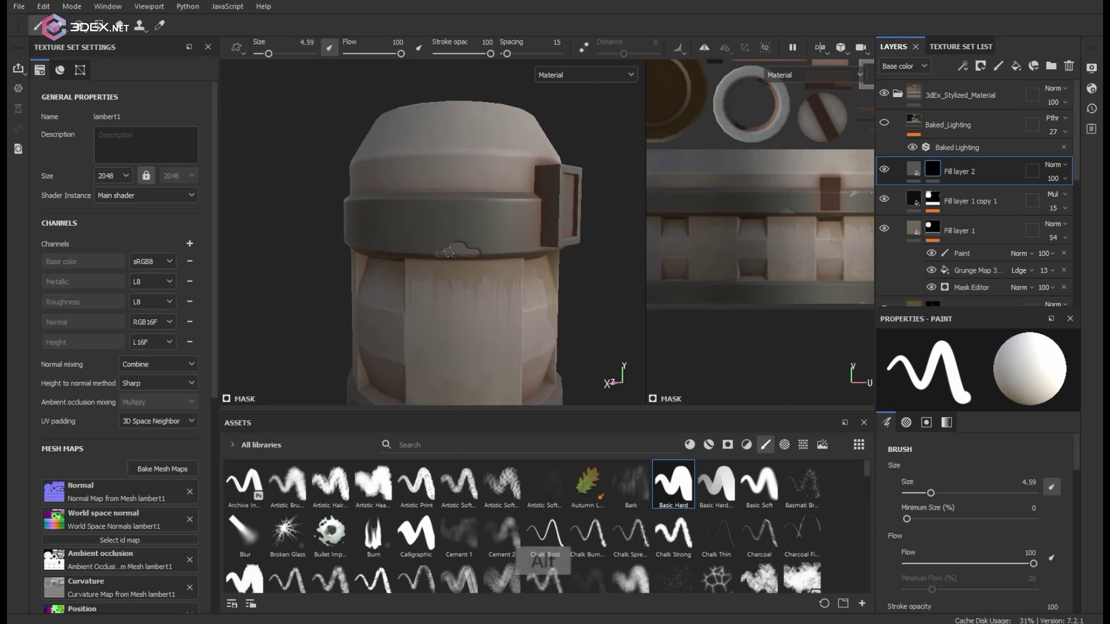
pyautogui.press('x')
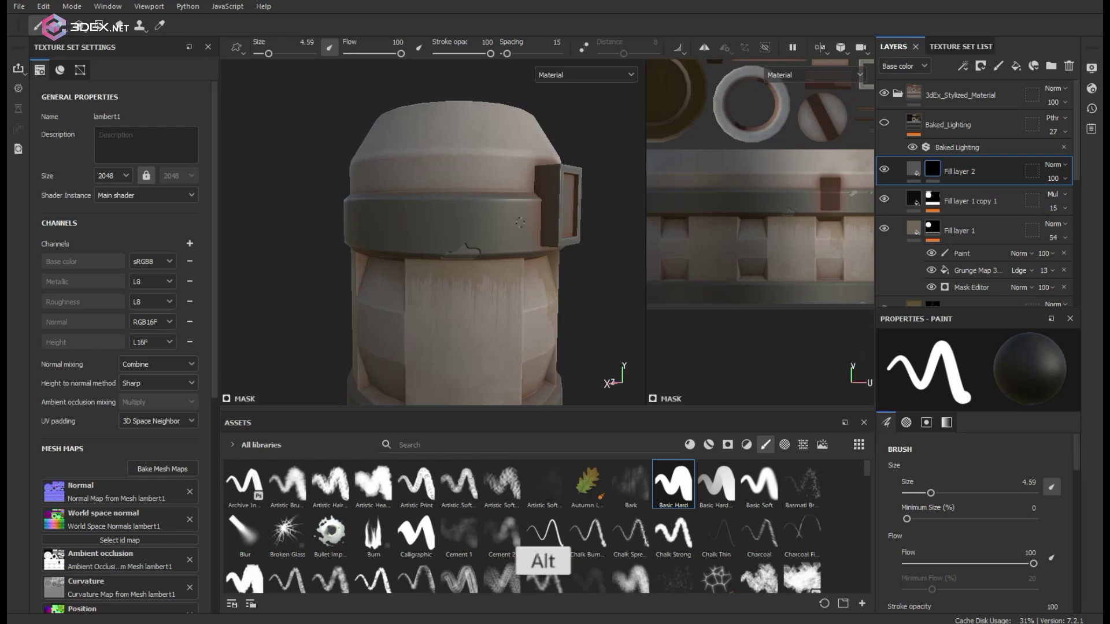
# Paint a small chip into the mask on the bottom rim's lower edge, below a recessed panel on the barrel's far side.
pyautogui.keyDown('alt'); pyautogui.moveTo(500, 210); pyautogui.dragTo(470, 237); pyautogui.keyUp('alt')
pyautogui.scroll(-3, 471, 238)
pyautogui.keyDown('shift'); pyautogui.moveTo(475, 235); pyautogui.dragTo(518, 240, button='right'); pyautogui.keyUp('shift')
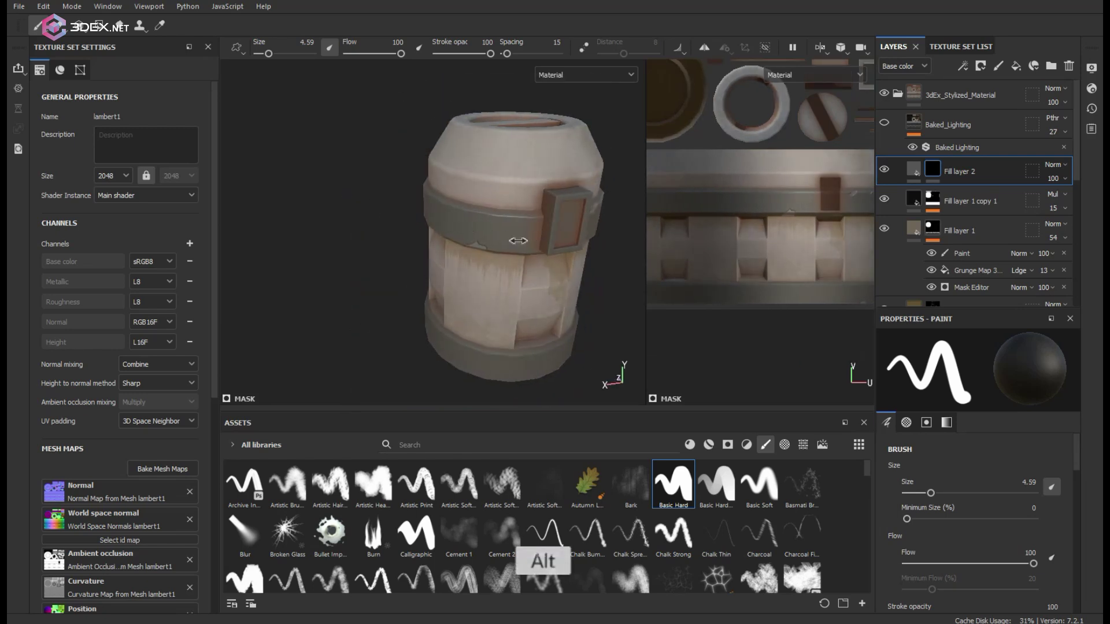
pyautogui.keyDown('alt'); pyautogui.moveTo(518, 241); pyautogui.dragTo(581, 239); pyautogui.keyUp('alt')
pyautogui.scroll(-3, 490, 249)
pyautogui.keyDown('alt'); pyautogui.moveTo(399, 338); pyautogui.dragTo(406, 256, button='middle'); pyautogui.keyUp('alt')
pyautogui.keyDown('alt'); pyautogui.moveTo(407, 255); pyautogui.dragTo(508, 243); pyautogui.keyUp('alt')
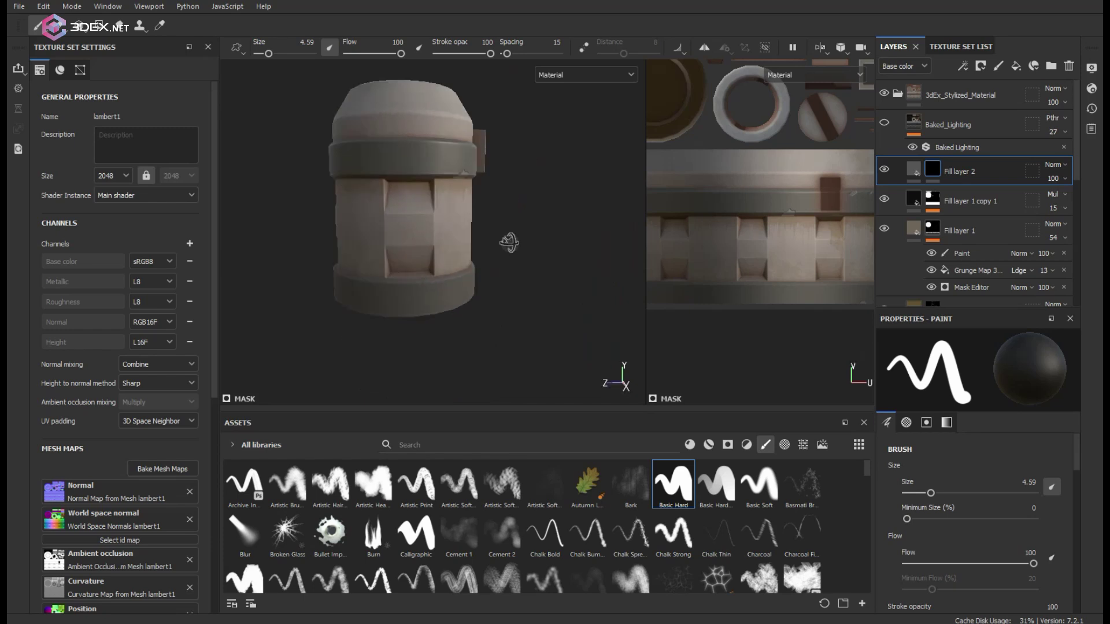
pyautogui.keyDown('alt'); pyautogui.moveTo(508, 243); pyautogui.dragTo(504, 201, button='middle'); pyautogui.keyUp('alt')
pyautogui.keyDown('alt'); pyautogui.moveTo(504, 201); pyautogui.dragTo(563, 262, button='right'); pyautogui.keyUp('alt')
pyautogui.press('x')
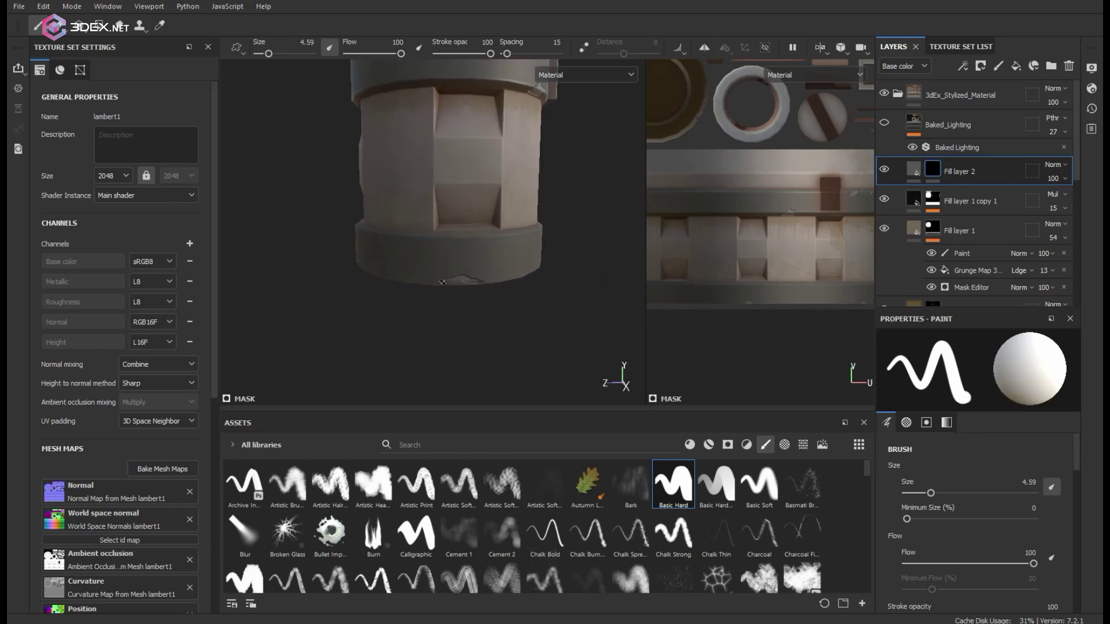
# Paint an elongated chip on the middle band's lower edge above a recessed panel and erase parts of it into a jagged shape.
pyautogui.keyDown('alt'); pyautogui.moveTo(437, 272); pyautogui.dragTo(523, 254); pyautogui.keyUp('alt')
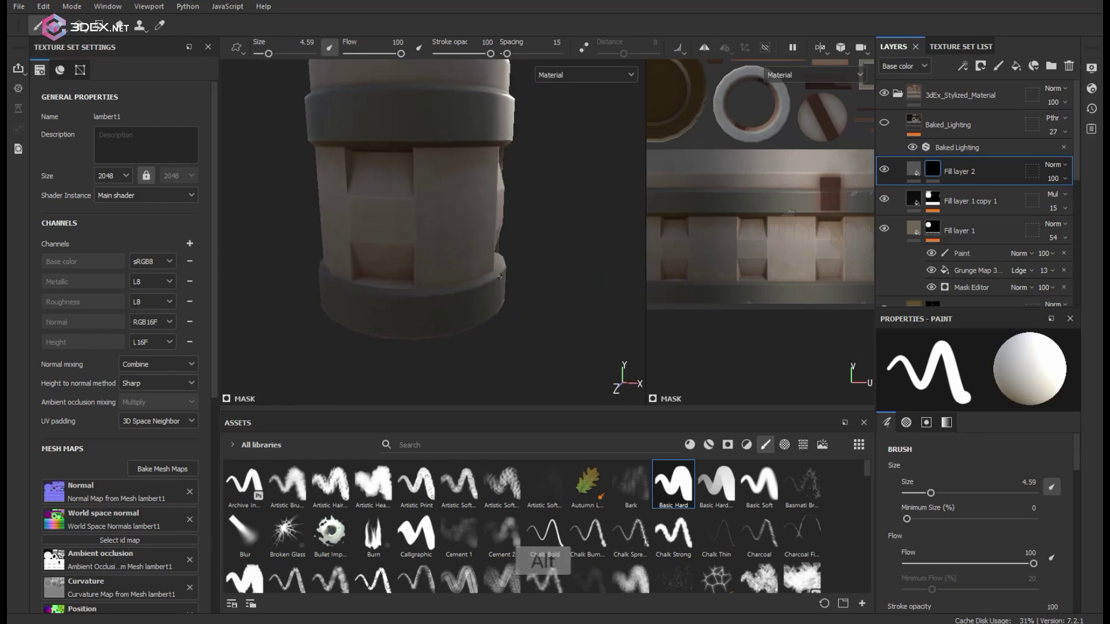
pyautogui.keyDown('alt'); pyautogui.moveTo(442, 196); pyautogui.dragTo(478, 240, button='middle'); pyautogui.keyUp('alt')
pyautogui.keyDown('shift'); pyautogui.moveTo(478, 241); pyautogui.dragTo(449, 199, button='right'); pyautogui.keyUp('shift')
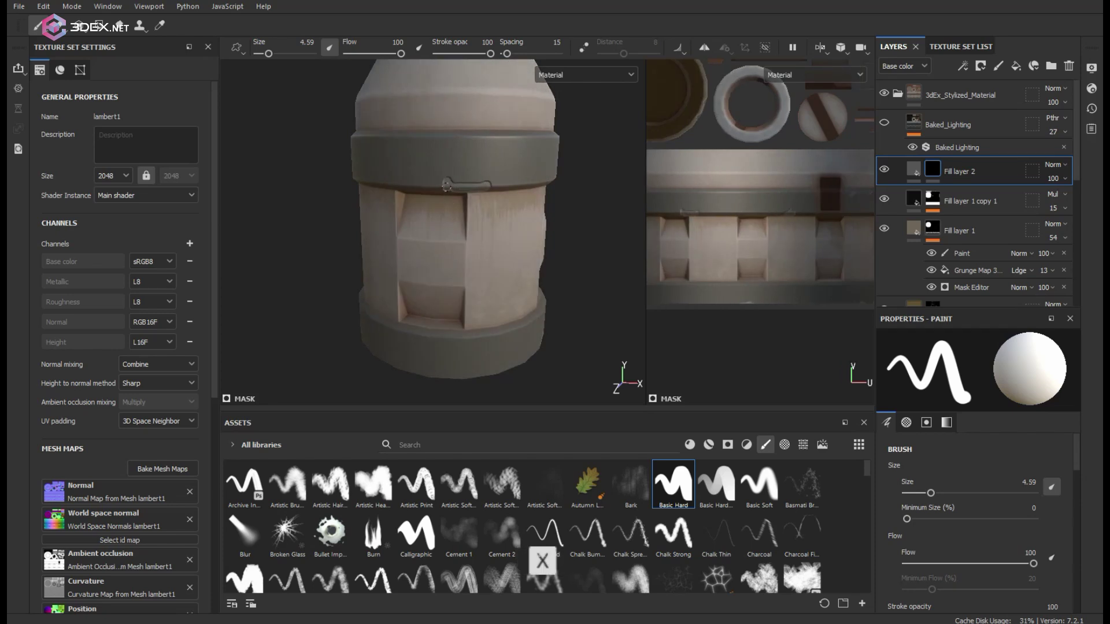
pyautogui.press('x')
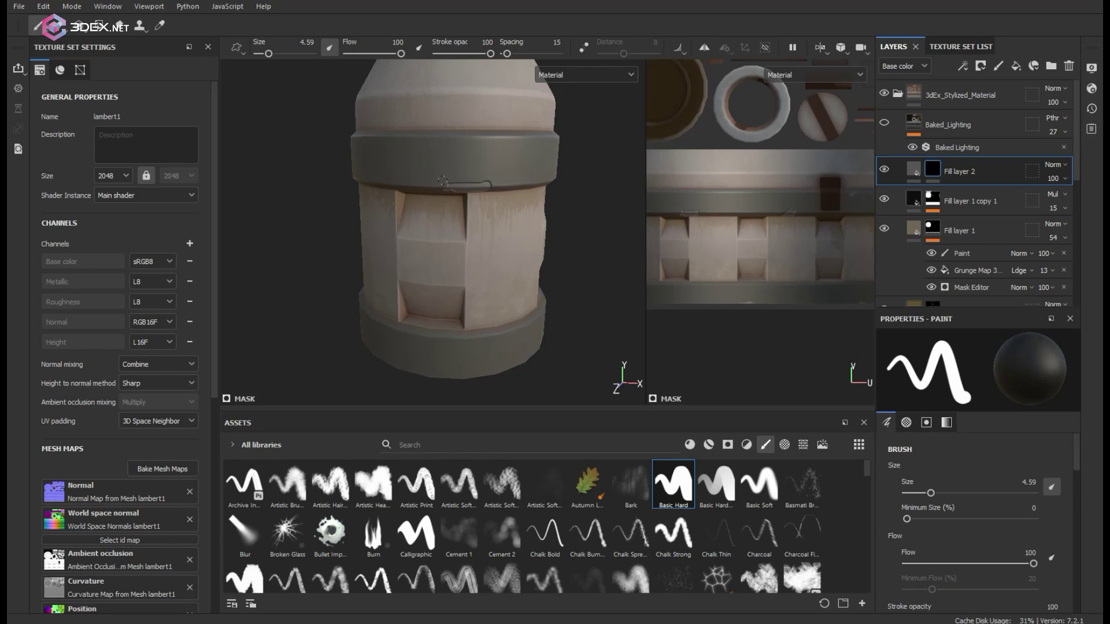
pyautogui.press('x')
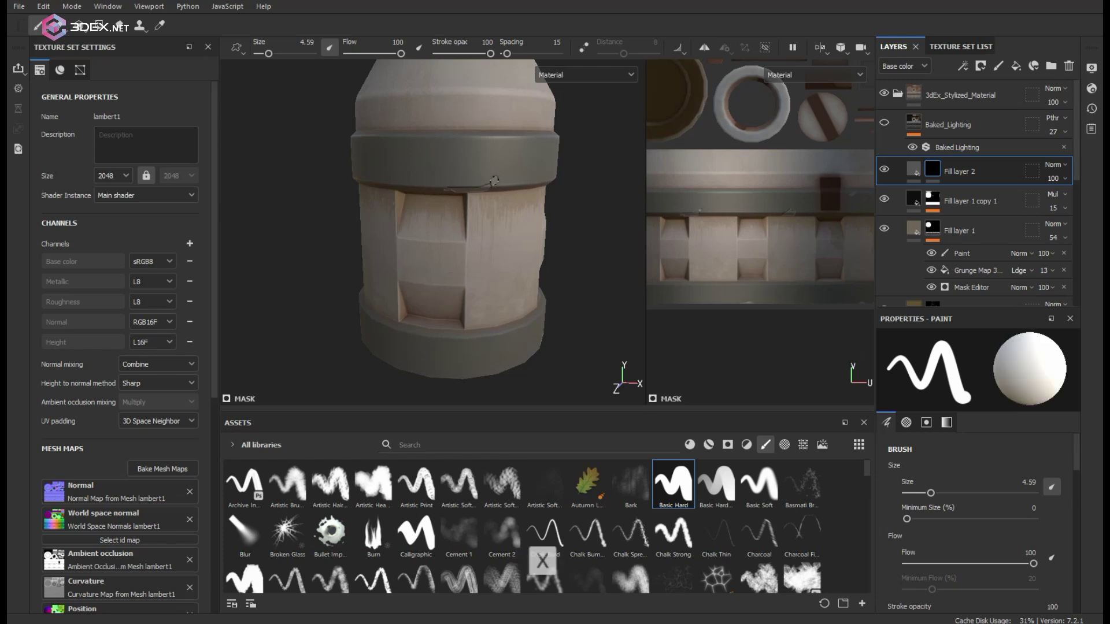
pyautogui.press('x')
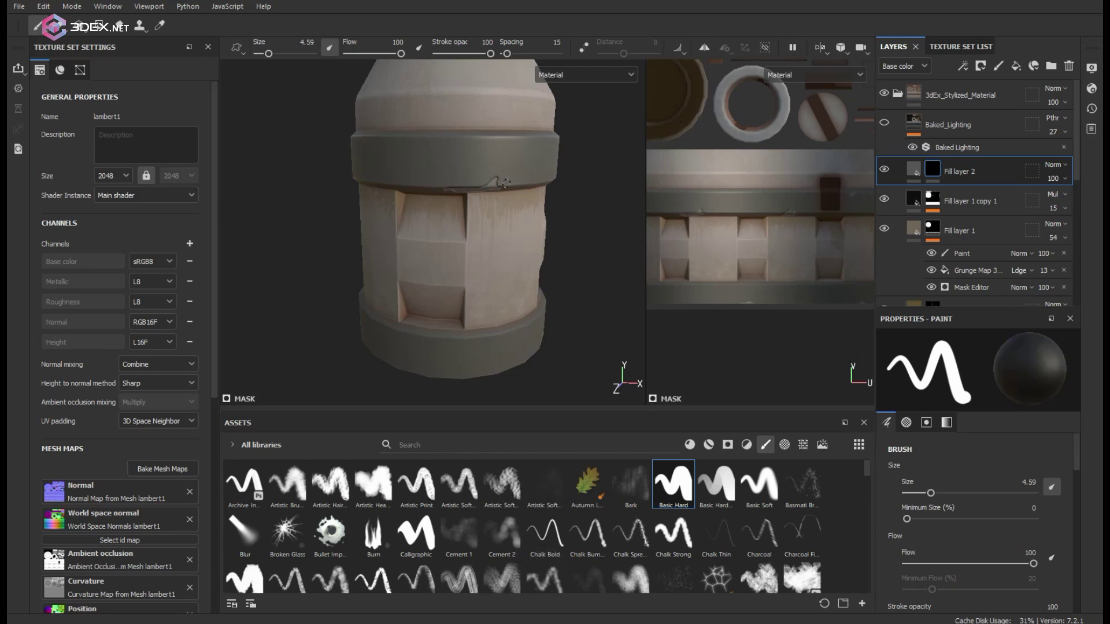
# Paint and trim further chips along the middle band's upper edge on the remaining side of the barrel.
pyautogui.moveTo(483, 231)
pyautogui.keyDown('alt'); pyautogui.mouseDown()
pyautogui.moveTo(409, 245)
pyautogui.moveTo(503, 227)
pyautogui.moveTo(474, 220)
pyautogui.mouseUp(); pyautogui.keyUp('alt')
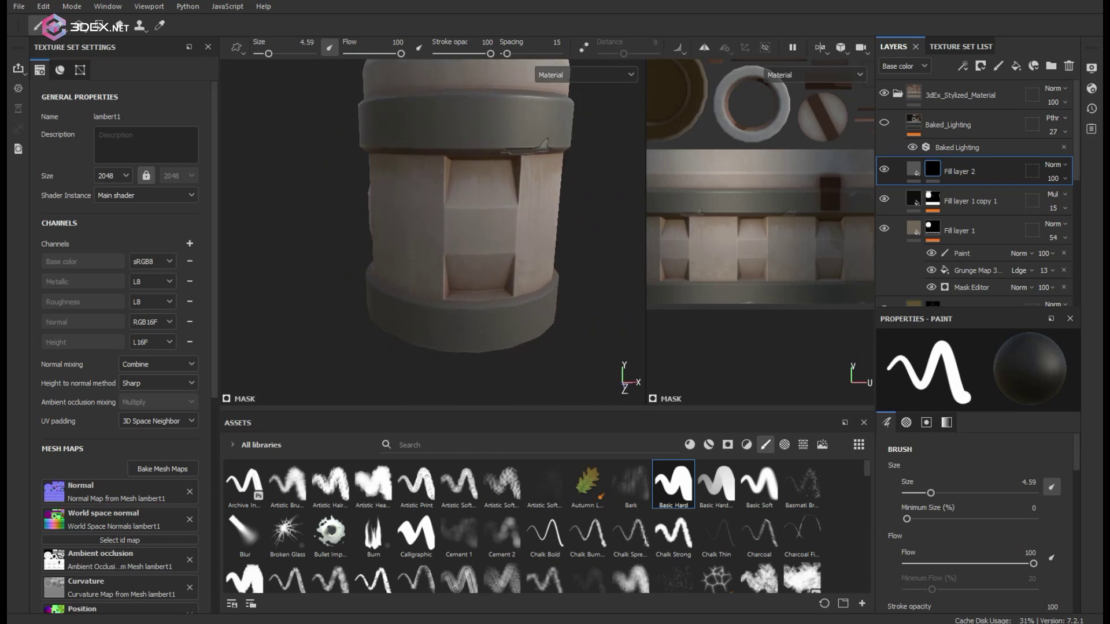
pyautogui.keyDown('alt'); pyautogui.moveTo(411, 219); pyautogui.dragTo(366, 221, button='right'); pyautogui.keyUp('alt')
pyautogui.keyDown('alt'); pyautogui.moveTo(366, 220); pyautogui.dragTo(386, 217); pyautogui.keyUp('alt')
pyautogui.keyDown('shift'); pyautogui.moveTo(386, 216); pyautogui.dragTo(421, 196, button='right'); pyautogui.keyUp('shift')
pyautogui.keyDown('alt'); pyautogui.moveTo(419, 141); pyautogui.dragTo(503, 157, button='right'); pyautogui.keyUp('alt')
pyautogui.press('x')
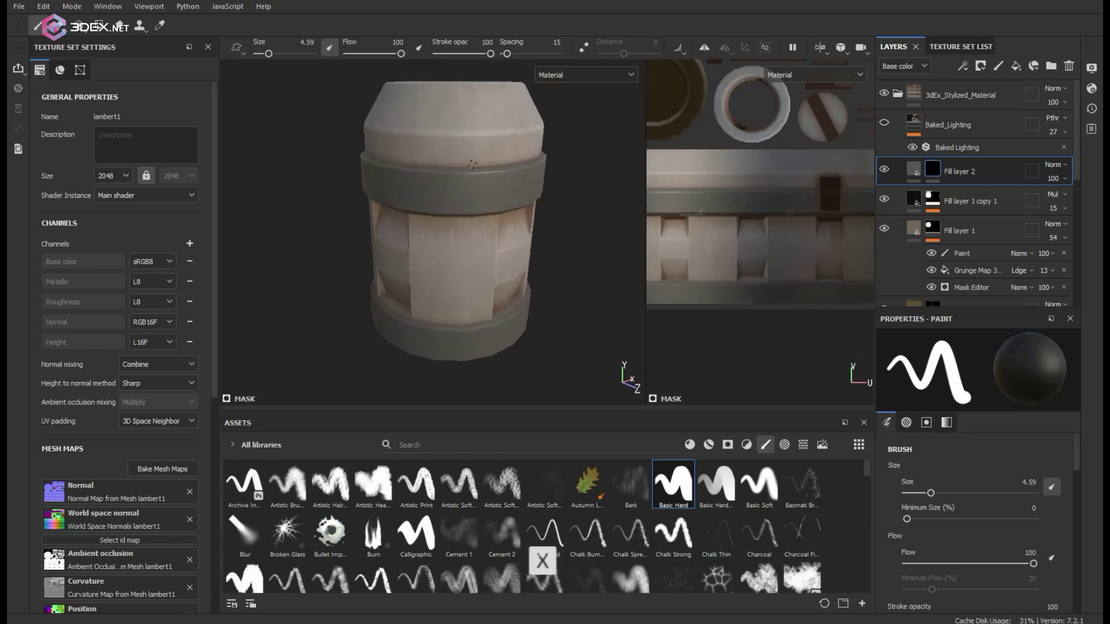
pyautogui.press('x')
pyautogui.moveTo(447, 174); pyautogui.dragTo(523, 189)
pyautogui.keyDown('shift'); pyautogui.moveTo(497, 194); pyautogui.dragTo(435, 203, button='right'); pyautogui.keyUp('shift')
pyautogui.moveTo(440, 254)
pyautogui.keyDown('alt'); pyautogui.mouseDown()
pyautogui.moveTo(435, 247)
pyautogui.moveTo(440, 327)
pyautogui.moveTo(412, 307)
pyautogui.moveTo(414, 237)
pyautogui.mouseUp(); pyautogui.keyUp('alt')
pyautogui.press('x')
pyautogui.press('x')
pyautogui.keyDown('shift'); pyautogui.moveTo(414, 237); pyautogui.dragTo(408, 230, button='right'); pyautogui.keyUp('shift')
pyautogui.keyDown('alt'); pyautogui.moveTo(408, 230); pyautogui.dragTo(529, 220); pyautogui.keyUp('alt')
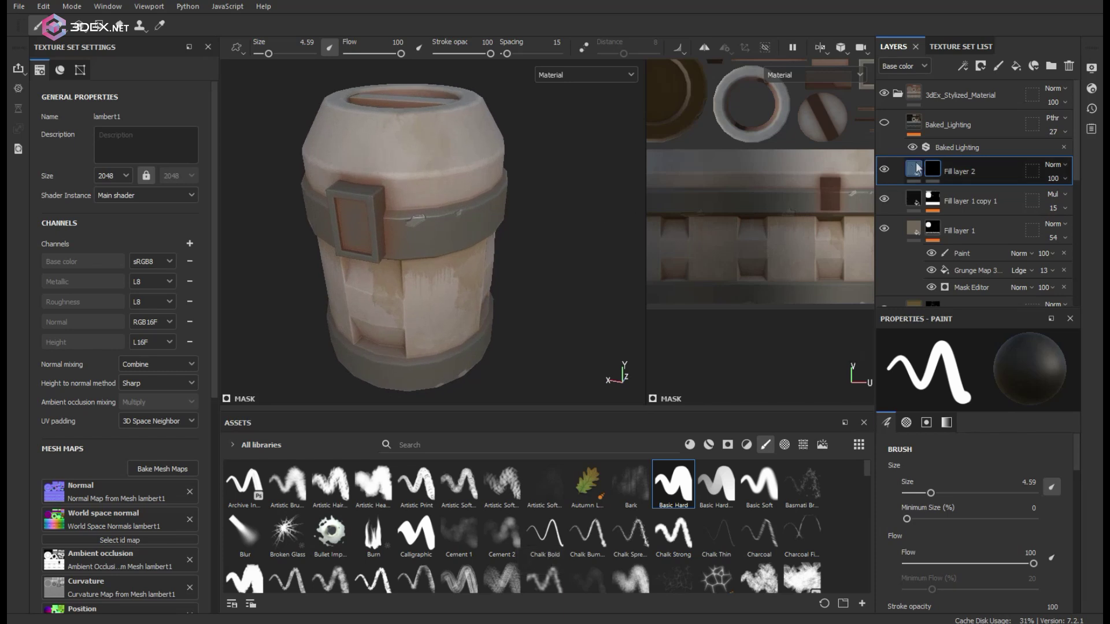
# Raise Fill layer 2's roughness to 0.83 and darken its base color to 434343.
pyautogui.click(915, 169)
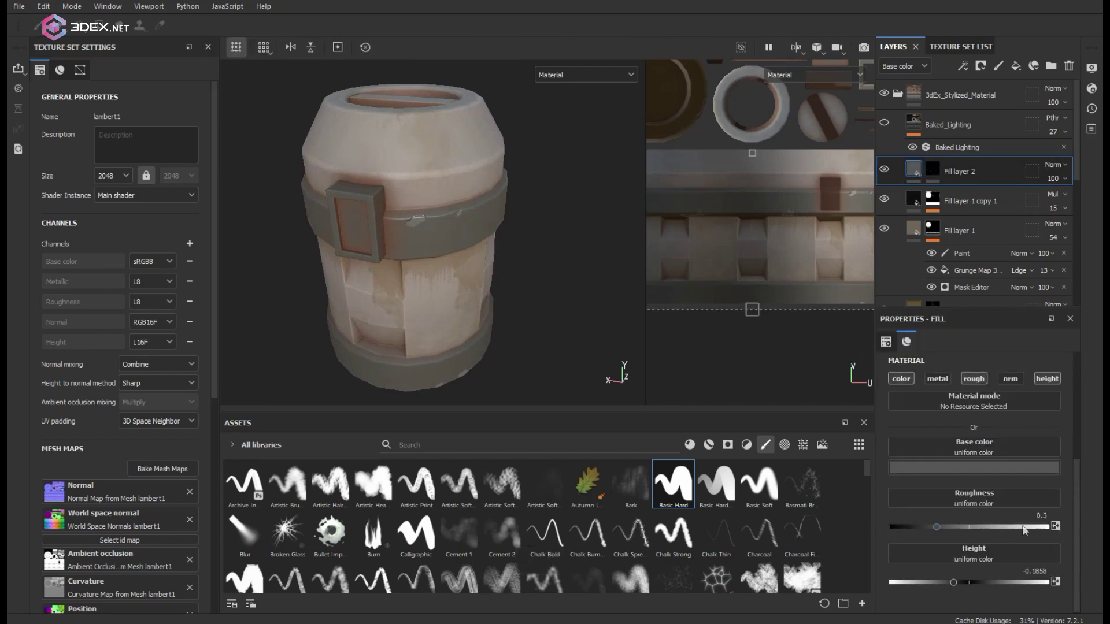
pyautogui.click(956, 466)
pyautogui.click(923, 546)
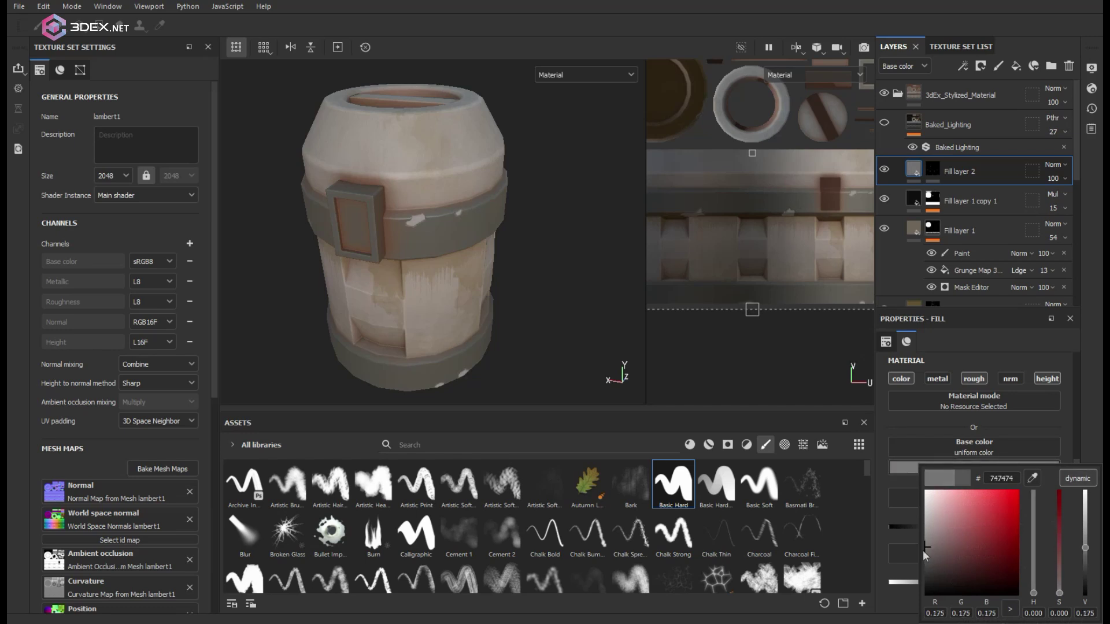
pyautogui.moveTo(924, 550)
pyautogui.mouseDown()
pyautogui.moveTo(926, 586)
pyautogui.moveTo(924, 572)
pyautogui.mouseUp()
# Check the chips around the barrel and lighten Fill layer 2's base color to grey 5a5a5a.
pyautogui.scroll(-3, 388, 234)
pyautogui.keyDown('alt'); pyautogui.moveTo(387, 234); pyautogui.dragTo(586, 243); pyautogui.keyUp('alt')
pyautogui.keyDown('shift'); pyautogui.moveTo(586, 243); pyautogui.dragTo(536, 249, button='right'); pyautogui.keyUp('shift')
pyautogui.keyDown('alt'); pyautogui.moveTo(536, 248); pyautogui.dragTo(407, 213); pyautogui.keyUp('alt')
pyautogui.scroll(2, 407, 212)
pyautogui.keyDown('shift'); pyautogui.moveTo(408, 212); pyautogui.dragTo(434, 211, button='right'); pyautogui.keyUp('shift')
pyautogui.click(980, 469)
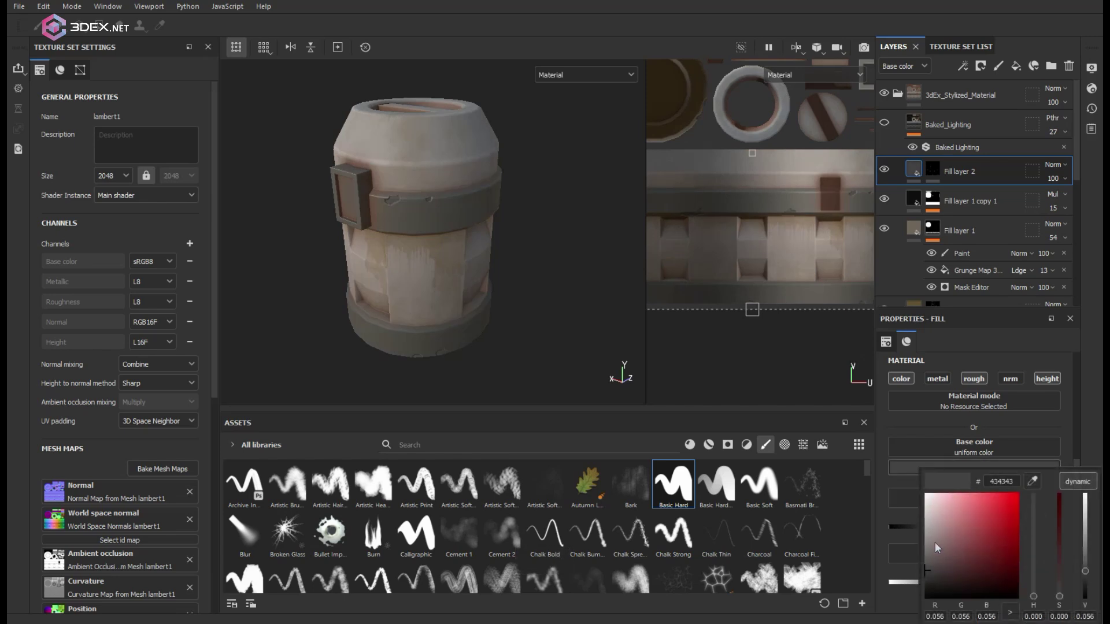
pyautogui.moveTo(932, 550); pyautogui.dragTo(923, 562)
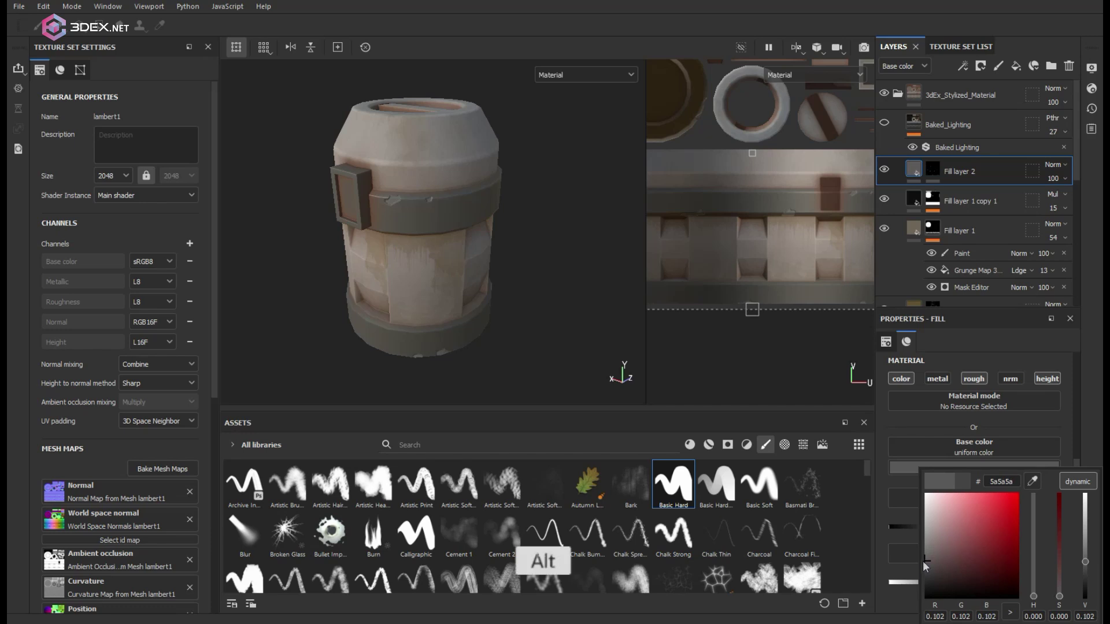
# Examine the recolored chips on the barrel from several angles and distances.
pyautogui.keyDown('alt'); pyautogui.moveTo(485, 272); pyautogui.dragTo(537, 308); pyautogui.keyUp('alt')
pyautogui.keyDown('alt'); pyautogui.moveTo(537, 308); pyautogui.dragTo(467, 224, button='right'); pyautogui.keyUp('alt')
pyautogui.keyDown('alt'); pyautogui.moveTo(467, 224); pyautogui.dragTo(465, 220, button='right'); pyautogui.keyUp('alt')
pyautogui.keyDown('alt'); pyautogui.moveTo(465, 220); pyautogui.dragTo(425, 208); pyautogui.keyUp('alt')
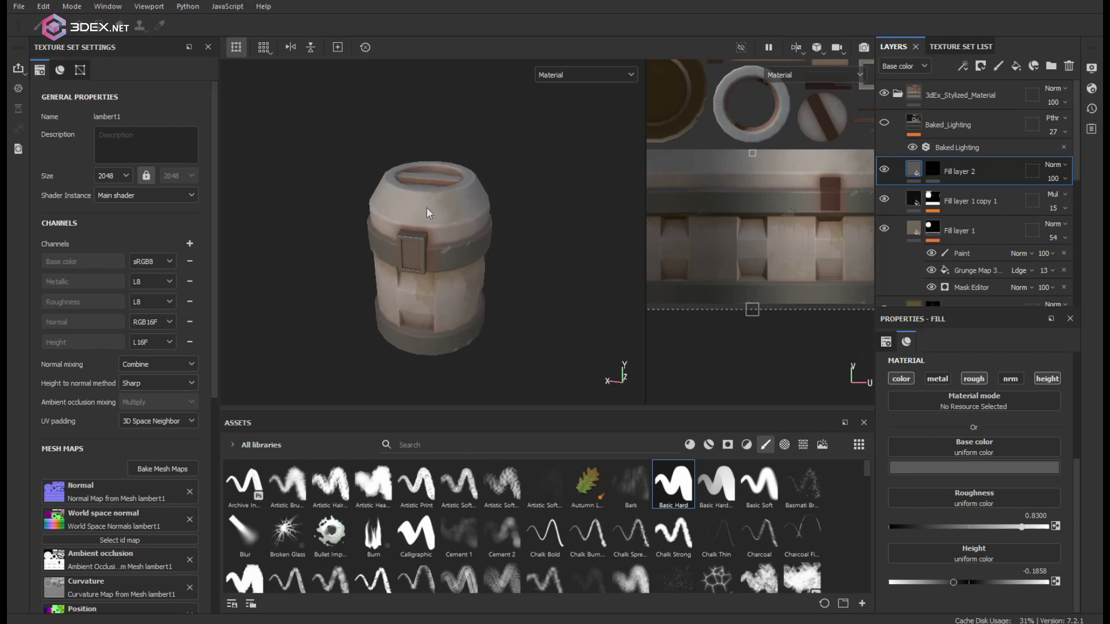
pyautogui.keyDown('alt'); pyautogui.moveTo(425, 207); pyautogui.dragTo(438, 219, button='middle'); pyautogui.keyUp('alt')
pyautogui.keyDown('alt'); pyautogui.moveTo(438, 220); pyautogui.dragTo(497, 220, button='right'); pyautogui.keyUp('alt')
pyautogui.keyDown('alt'); pyautogui.moveTo(497, 219); pyautogui.dragTo(482, 224); pyautogui.keyUp('alt')
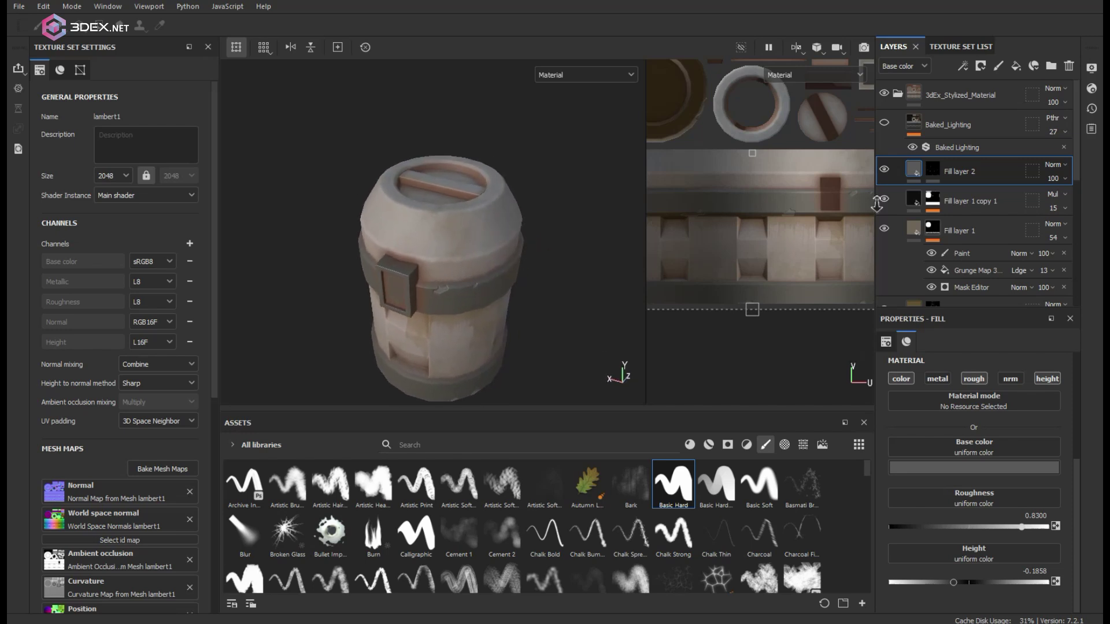
# Paint a chip on Fill layer 2's mask just below the lid rim above the front panel, undoing unwanted strokes.
pyautogui.click(932, 169)
pyautogui.scroll(2, 468, 218)
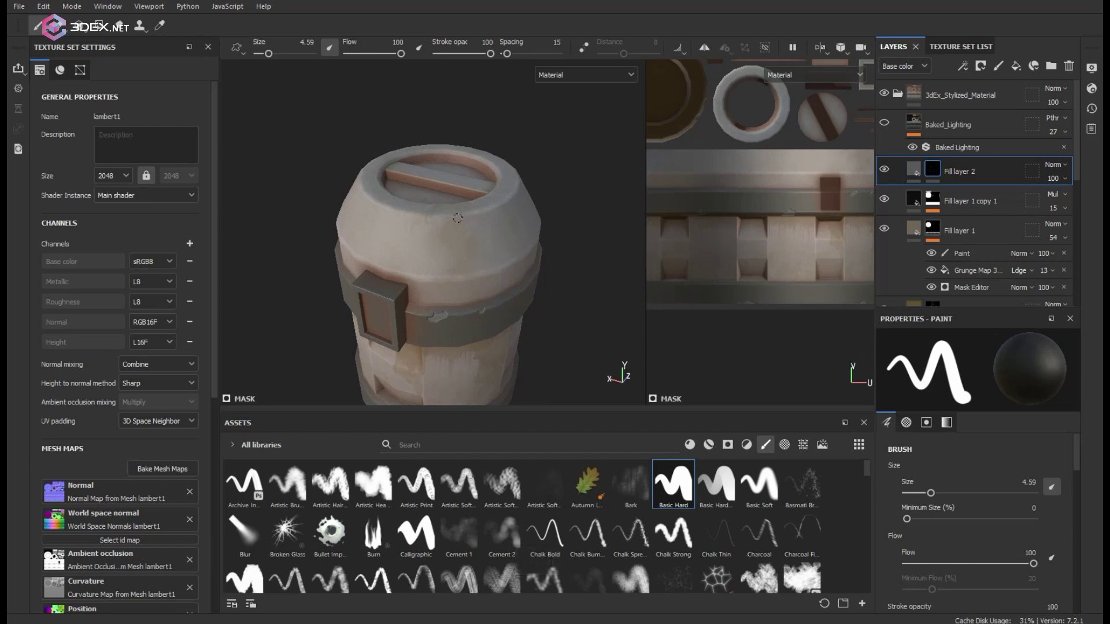
pyautogui.press('x')
pyautogui.hotkey('ctrl', 'z')
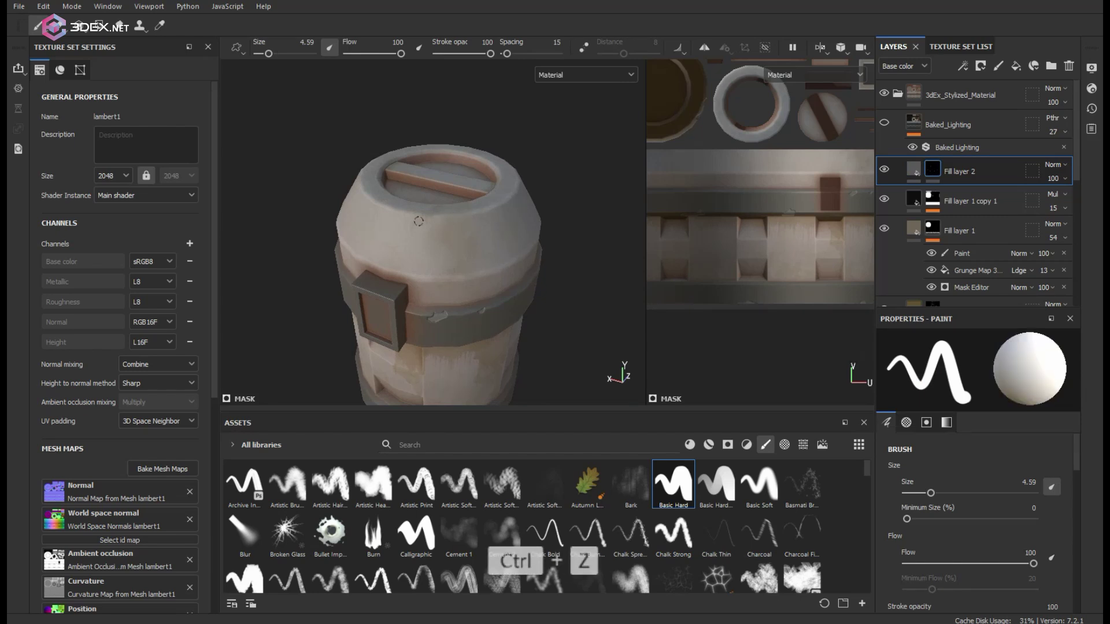
pyautogui.keyDown('alt'); pyautogui.moveTo(422, 217); pyautogui.dragTo(441, 210); pyautogui.keyUp('alt')
pyautogui.scroll(2, 440, 209)
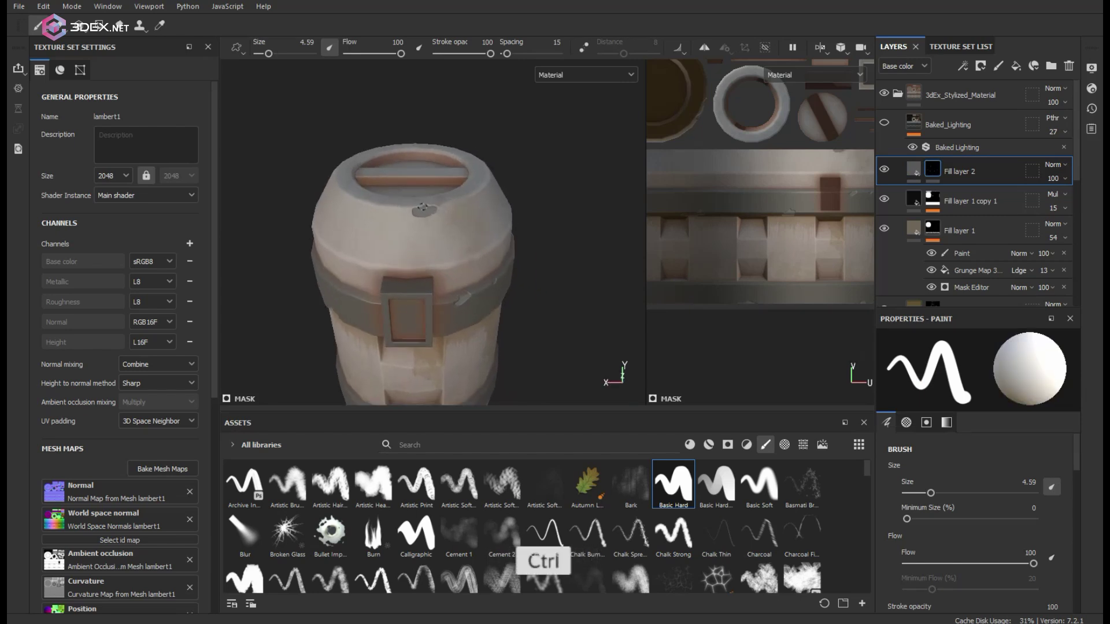
pyautogui.hotkey('ctrl', 'z')
pyautogui.press('x')
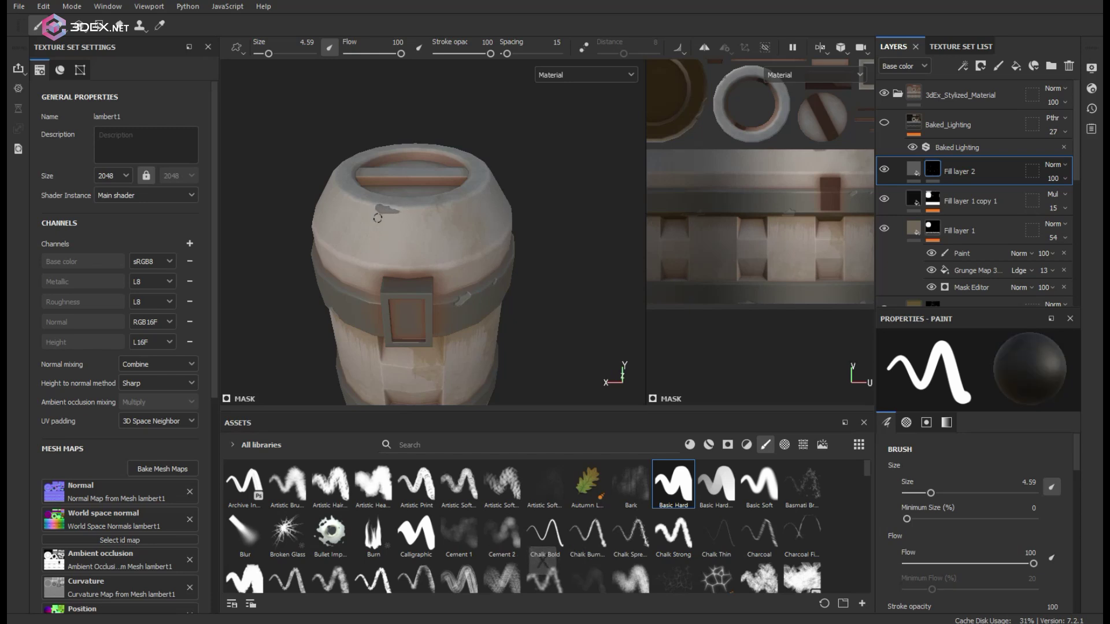
# Paint and trim two more chips on the barrel's upper shoulder, a larger one by the rim and a small one below it.
pyautogui.scroll(-3, 382, 202)
pyautogui.moveTo(397, 204)
pyautogui.keyDown('alt'); pyautogui.mouseDown()
pyautogui.moveTo(381, 202)
pyautogui.moveTo(428, 198)
pyautogui.moveTo(413, 198)
pyautogui.moveTo(412, 223)
pyautogui.mouseUp(); pyautogui.keyUp('alt')
pyautogui.scroll(3, 411, 198)
pyautogui.press('x')
pyautogui.press('x')
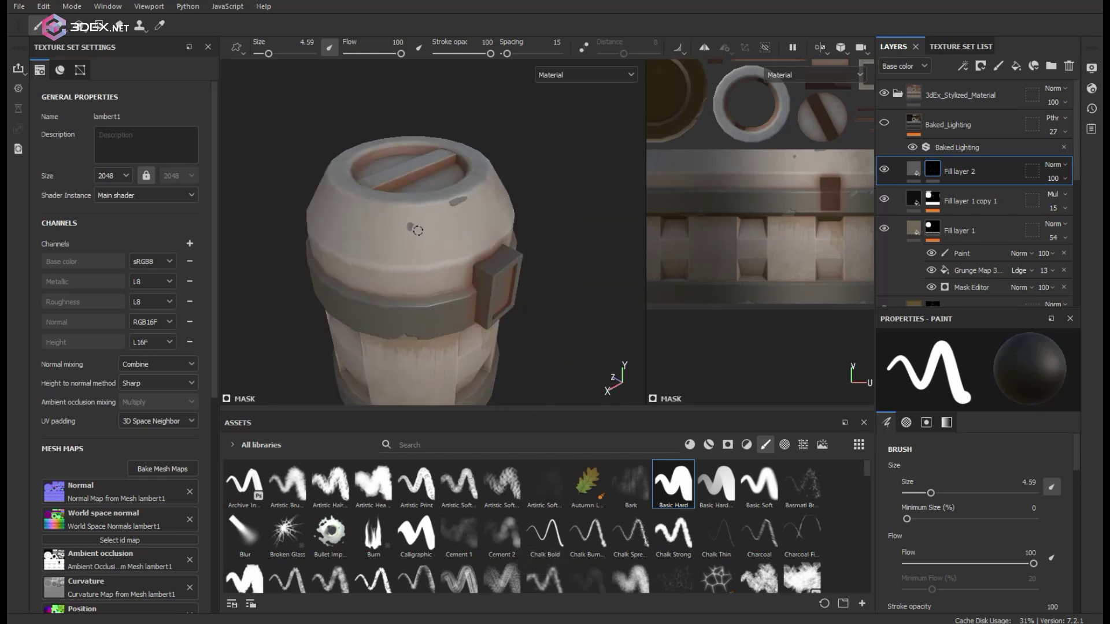
pyautogui.press('x')
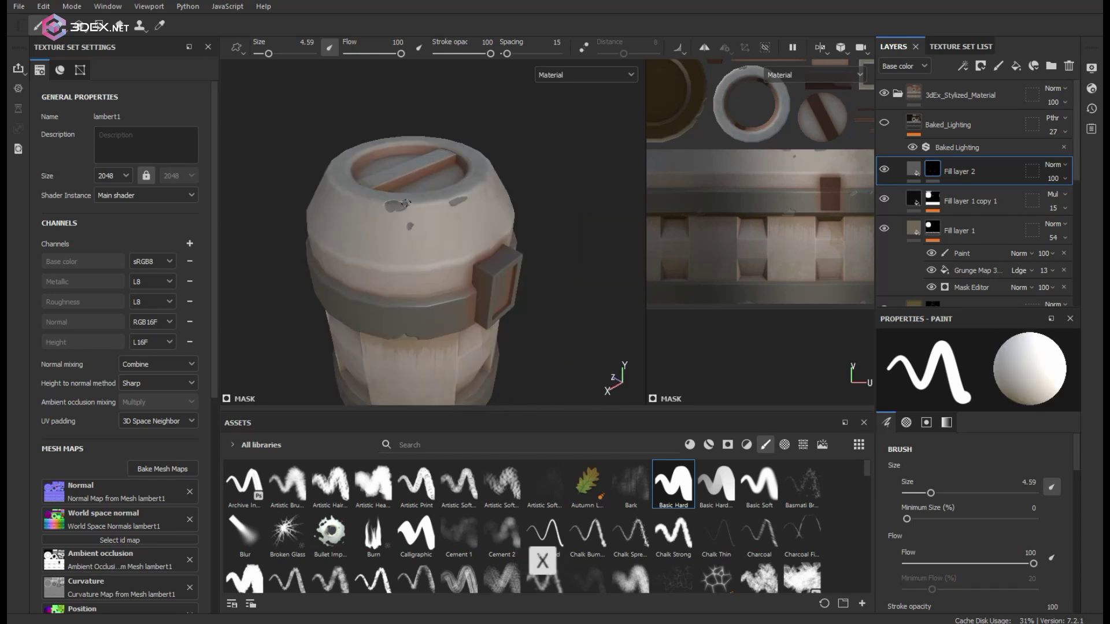
pyautogui.press('x')
# Paint and trim a chip on the outer edge of the lid rim on the other side of the front panel.
pyautogui.keyDown('alt'); pyautogui.moveTo(414, 204); pyautogui.dragTo(375, 191, button='right'); pyautogui.keyUp('alt')
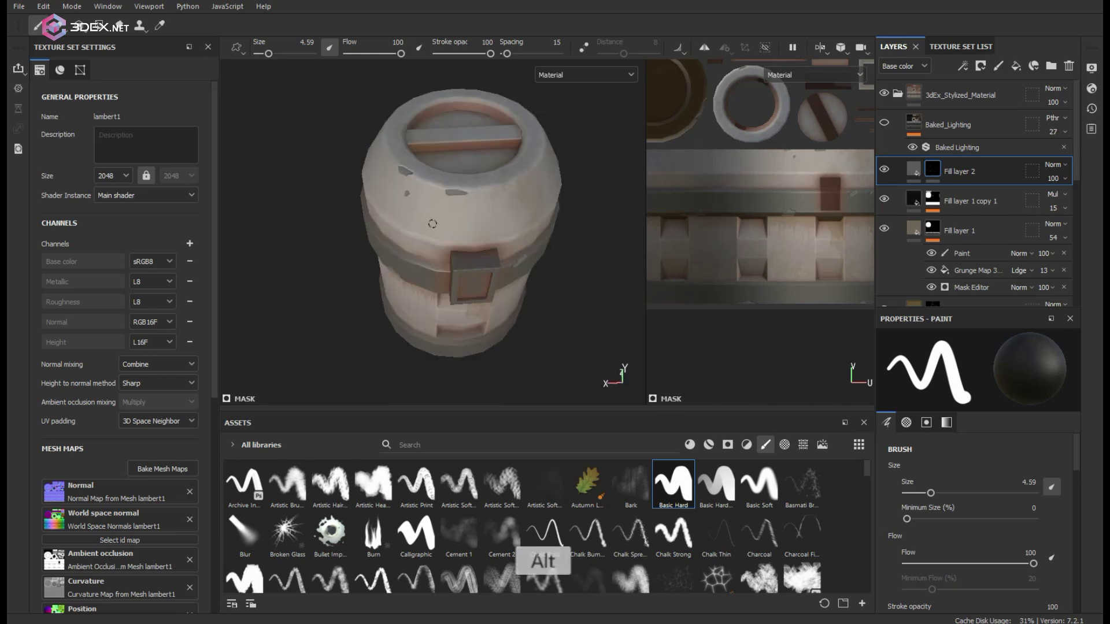
pyautogui.keyDown('alt'); pyautogui.moveTo(463, 199); pyautogui.dragTo(433, 199); pyautogui.keyUp('alt')
pyautogui.keyDown('shift'); pyautogui.moveTo(457, 199); pyautogui.dragTo(515, 200, button='right'); pyautogui.keyUp('shift')
pyautogui.keyDown('alt'); pyautogui.moveTo(515, 200); pyautogui.dragTo(451, 230); pyautogui.keyUp('alt')
pyautogui.scroll(4, 450, 230)
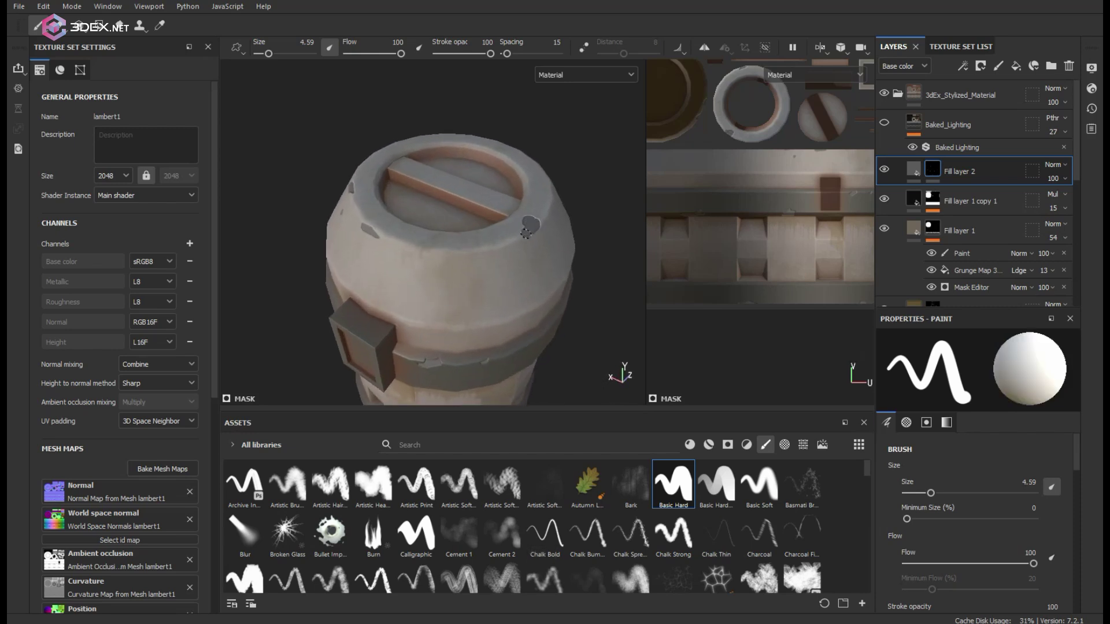
pyautogui.press('x')
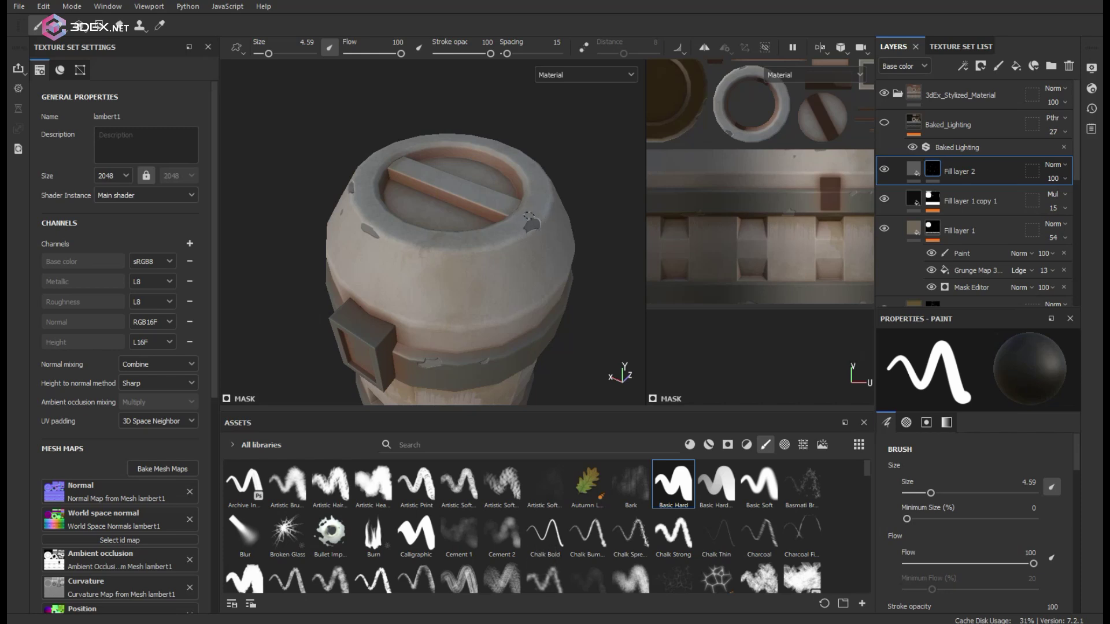
# Paint and trim two neighboring chips along the lower edge of the upper shoulder on the barrel's back side.
pyautogui.keyDown('alt'); pyautogui.moveTo(529, 216); pyautogui.dragTo(297, 216, button='right'); pyautogui.keyUp('alt')
pyautogui.keyDown('alt'); pyautogui.moveTo(508, 230); pyautogui.dragTo(357, 252); pyautogui.keyUp('alt')
pyautogui.keyDown('alt'); pyautogui.moveTo(631, 255); pyautogui.dragTo(554, 236, button='middle'); pyautogui.keyUp('alt')
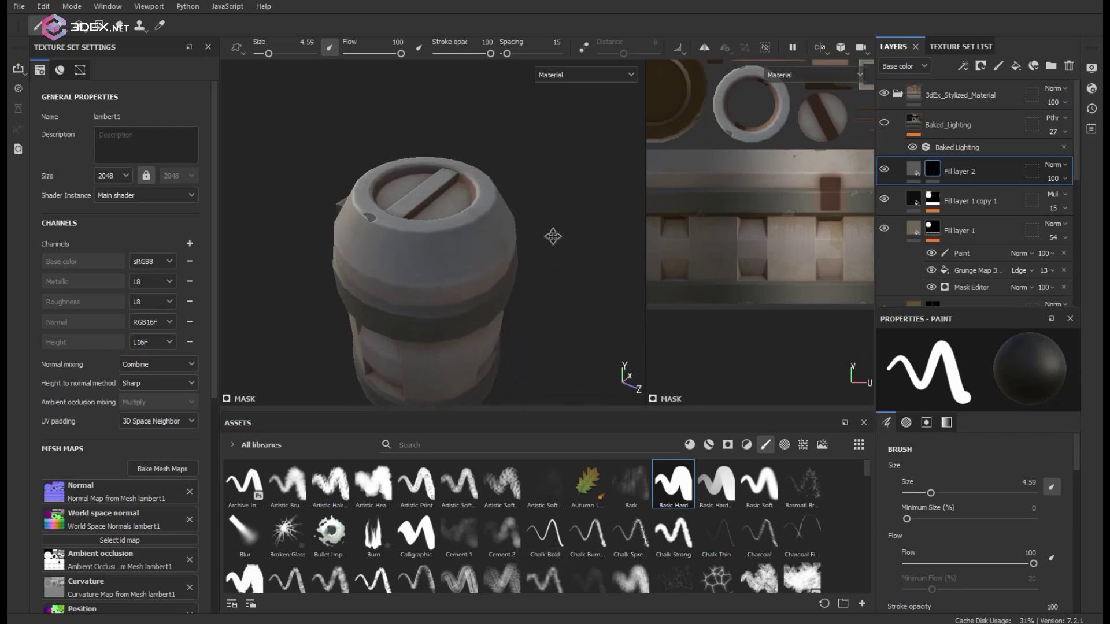
pyautogui.keyDown('alt'); pyautogui.moveTo(553, 236); pyautogui.dragTo(472, 238); pyautogui.keyUp('alt')
pyautogui.press('x')
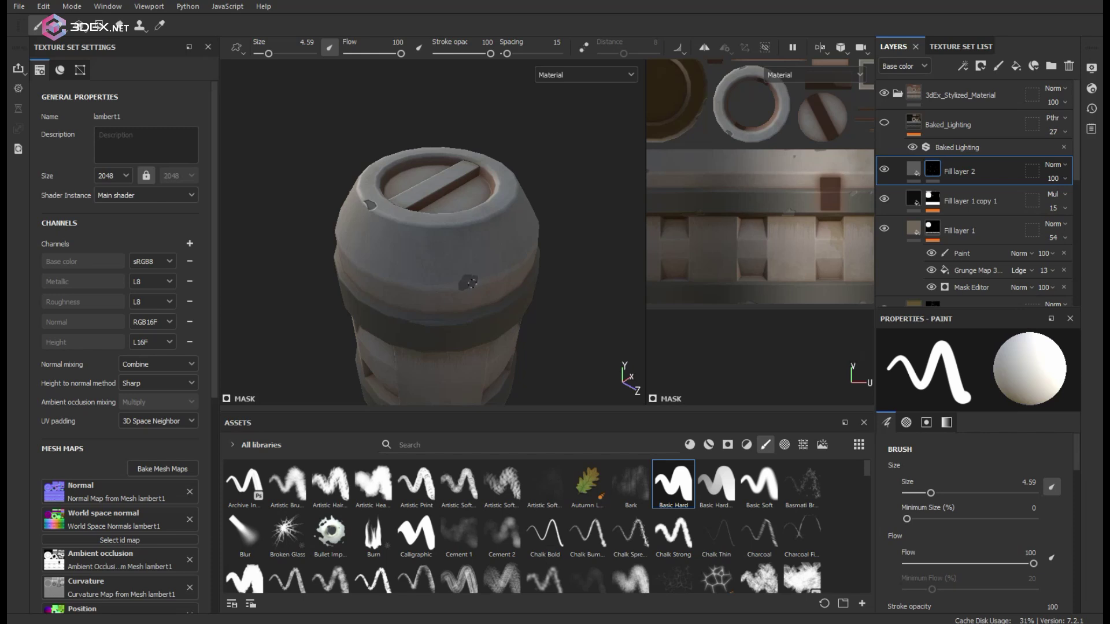
pyautogui.click(442, 285)
pyautogui.press('x')
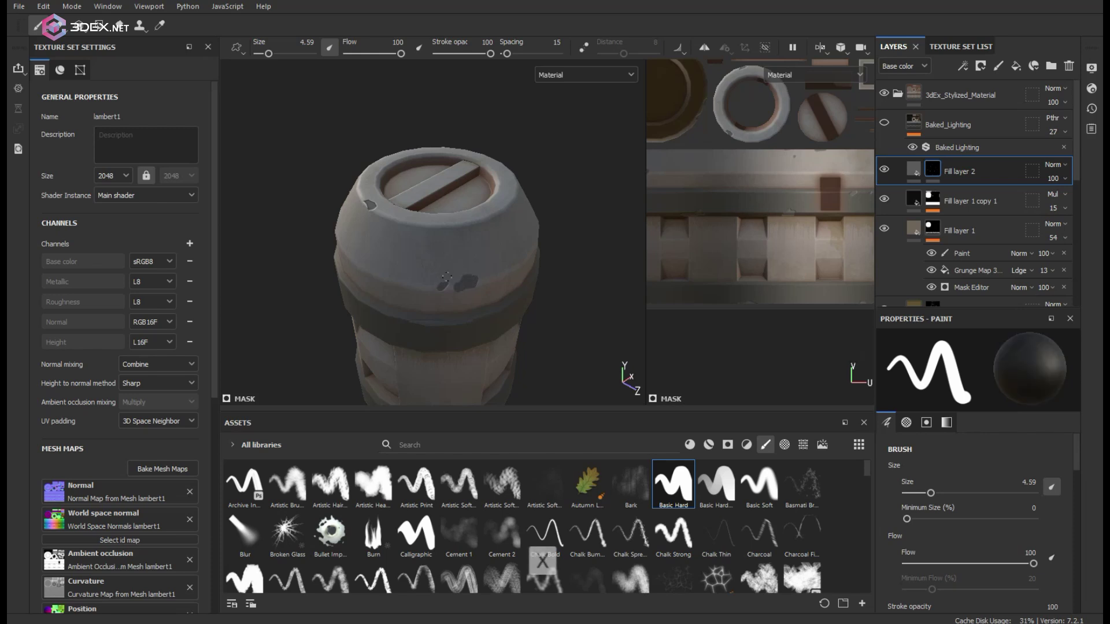
# Examine the chips around the upper shoulder from several angles and under different lighting directions.
pyautogui.keyDown('shift'); pyautogui.moveTo(472, 269); pyautogui.dragTo(470, 233, button='right'); pyautogui.keyUp('shift')
pyautogui.moveTo(469, 233)
pyautogui.keyDown('alt'); pyautogui.mouseDown()
pyautogui.moveTo(385, 238)
pyautogui.moveTo(572, 235)
pyautogui.moveTo(573, 293)
pyautogui.moveTo(494, 208)
pyautogui.moveTo(469, 221)
pyautogui.mouseUp(); pyautogui.keyUp('alt')
pyautogui.keyDown('shift'); pyautogui.moveTo(469, 221); pyautogui.dragTo(429, 203, button='right'); pyautogui.keyUp('shift')
pyautogui.keyDown('alt'); pyautogui.moveTo(429, 203); pyautogui.dragTo(499, 230); pyautogui.keyUp('alt')
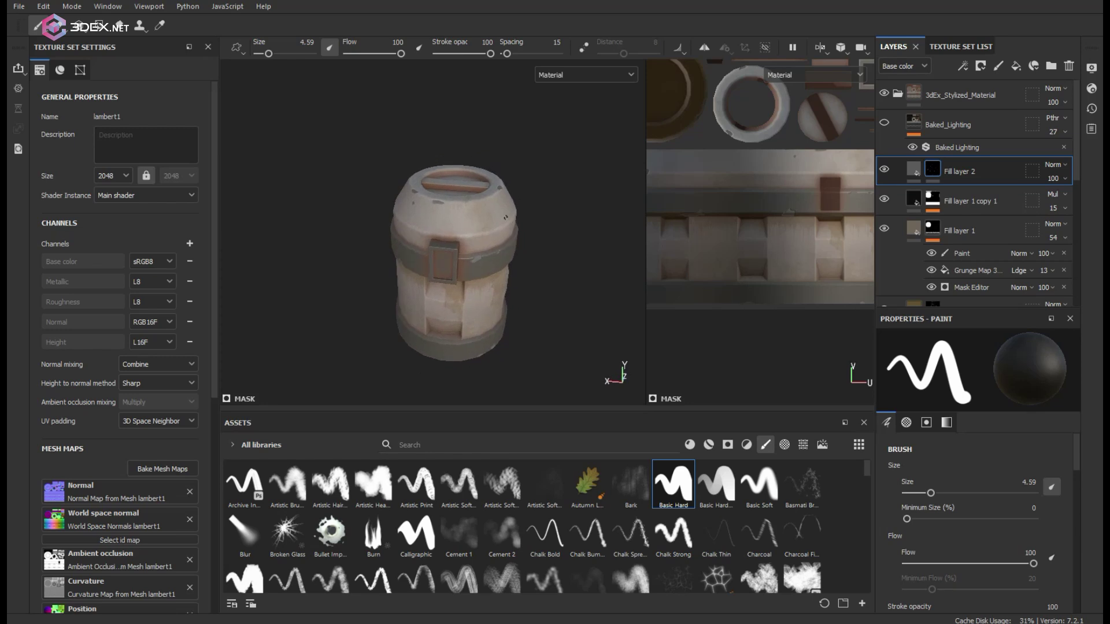
pyautogui.keyDown('alt'); pyautogui.moveTo(499, 230); pyautogui.dragTo(506, 228, button='right'); pyautogui.keyUp('alt')
pyautogui.keyDown('alt'); pyautogui.moveTo(506, 229); pyautogui.dragTo(479, 236, button='middle'); pyautogui.keyUp('alt')
pyautogui.keyDown('alt'); pyautogui.moveTo(479, 236); pyautogui.dragTo(493, 235, button='right'); pyautogui.keyUp('alt')
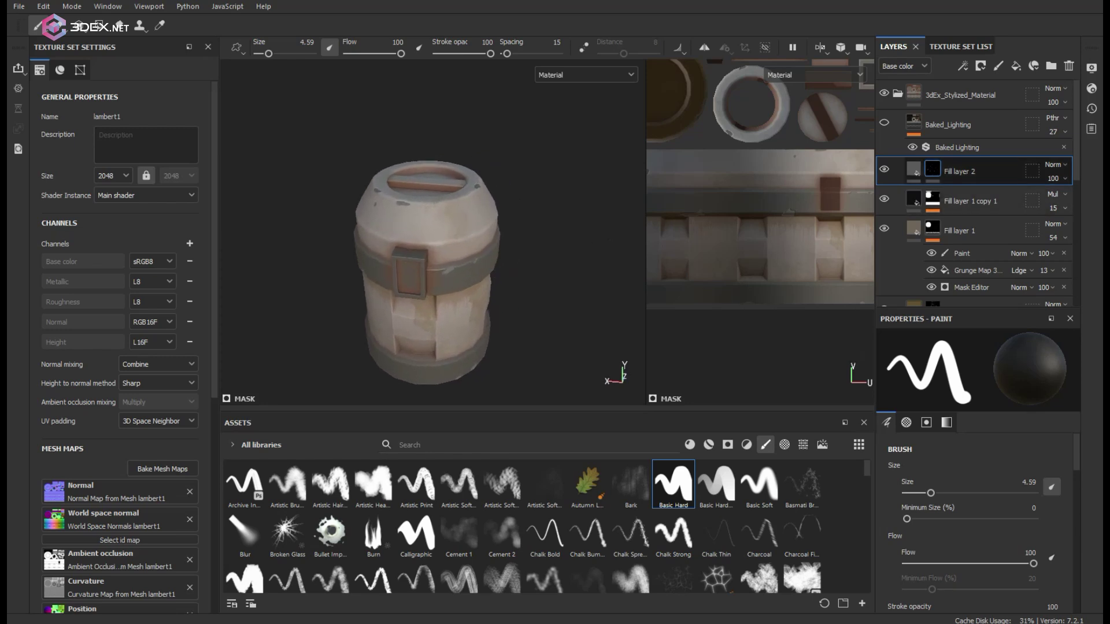
# Add a fill layer above Fill layer 2, disable its metallic and normal channels, and give it a black mask.
pyautogui.click(1018, 68)
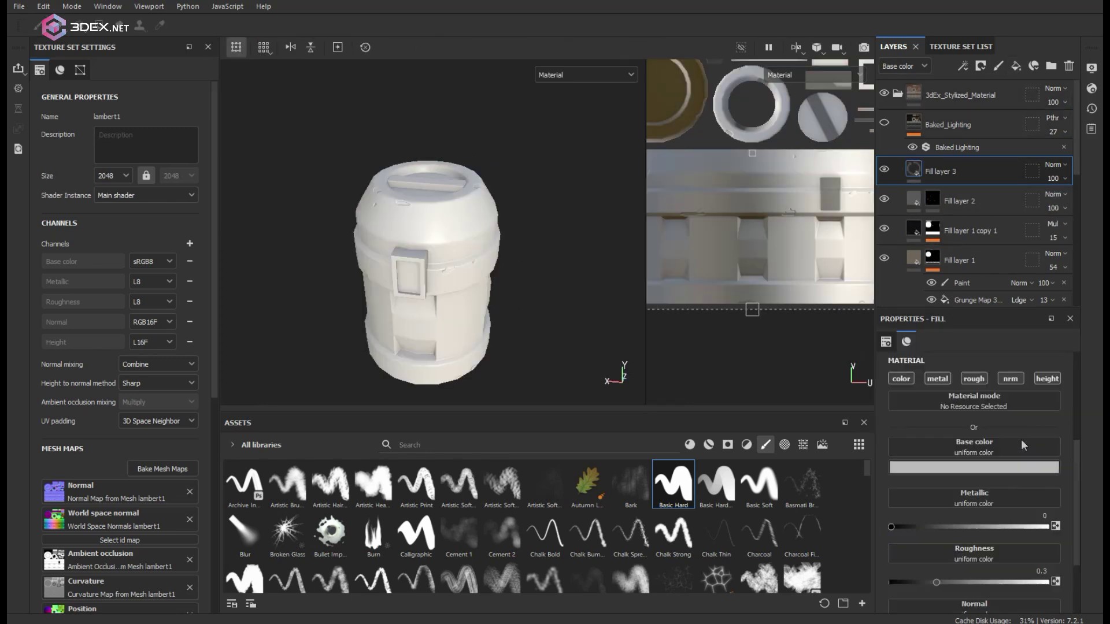
pyautogui.scroll(-2, 1003, 509)
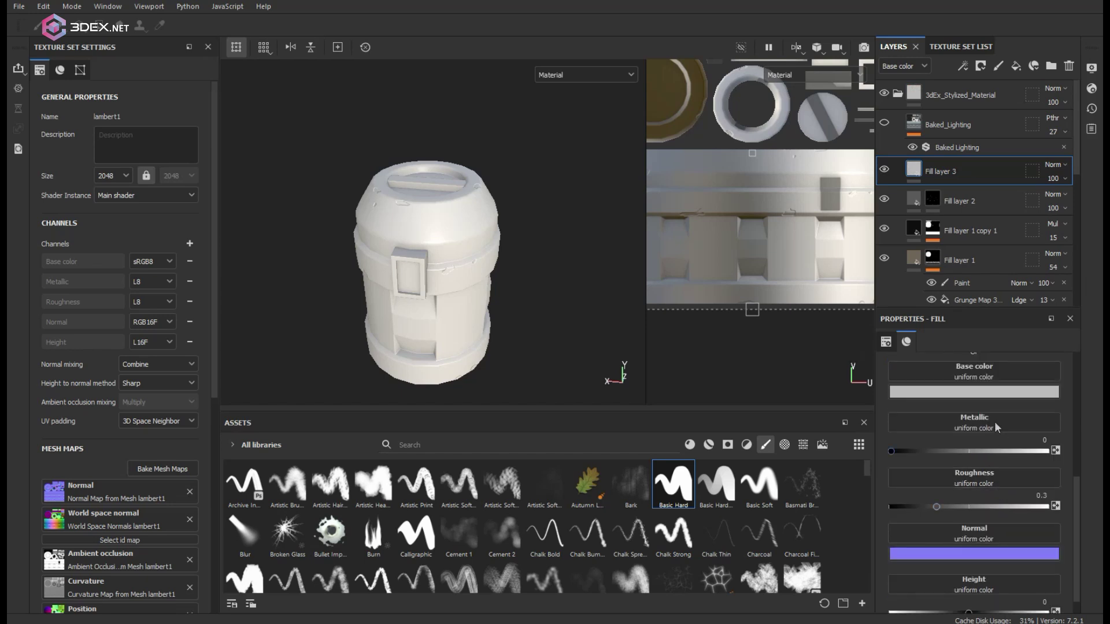
pyautogui.scroll(2, 995, 421)
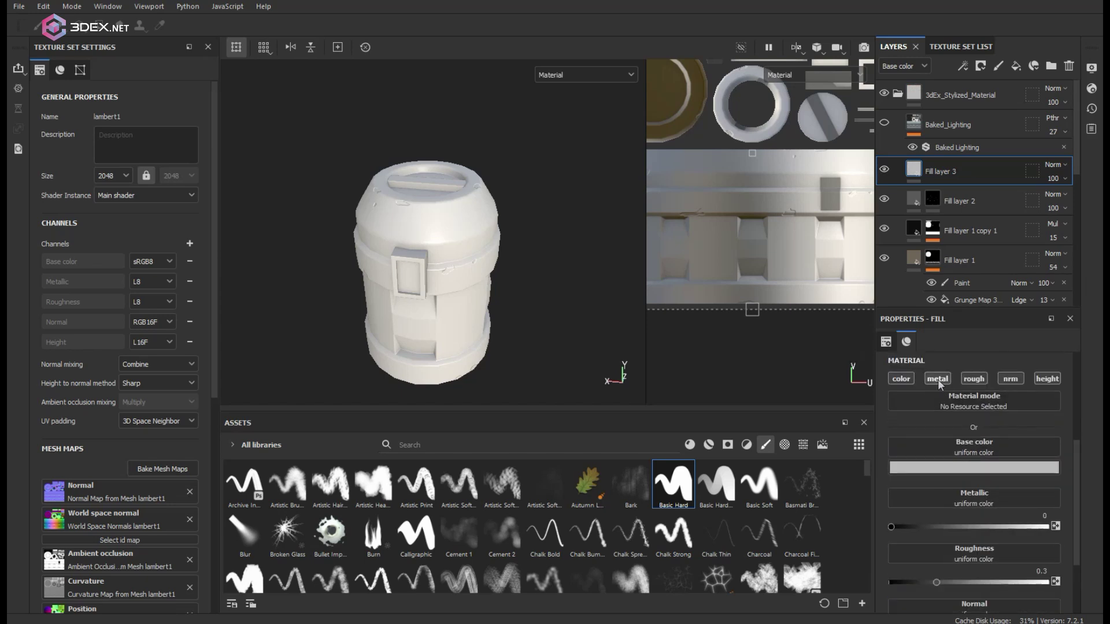
pyautogui.click(937, 379)
pyautogui.click(1011, 379)
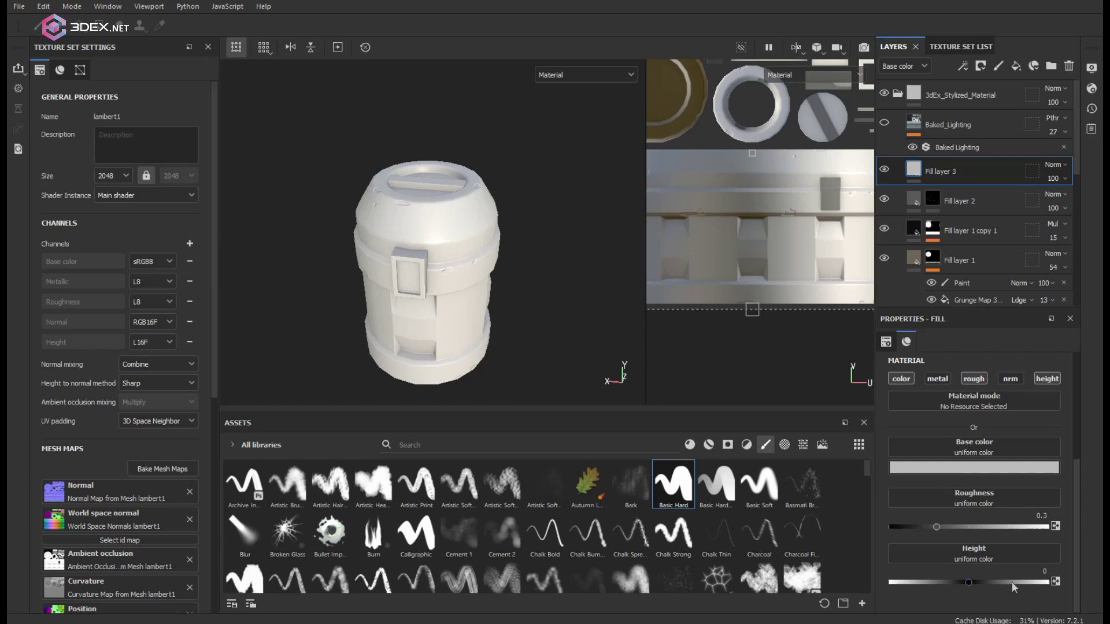
pyautogui.rightClick(923, 177)
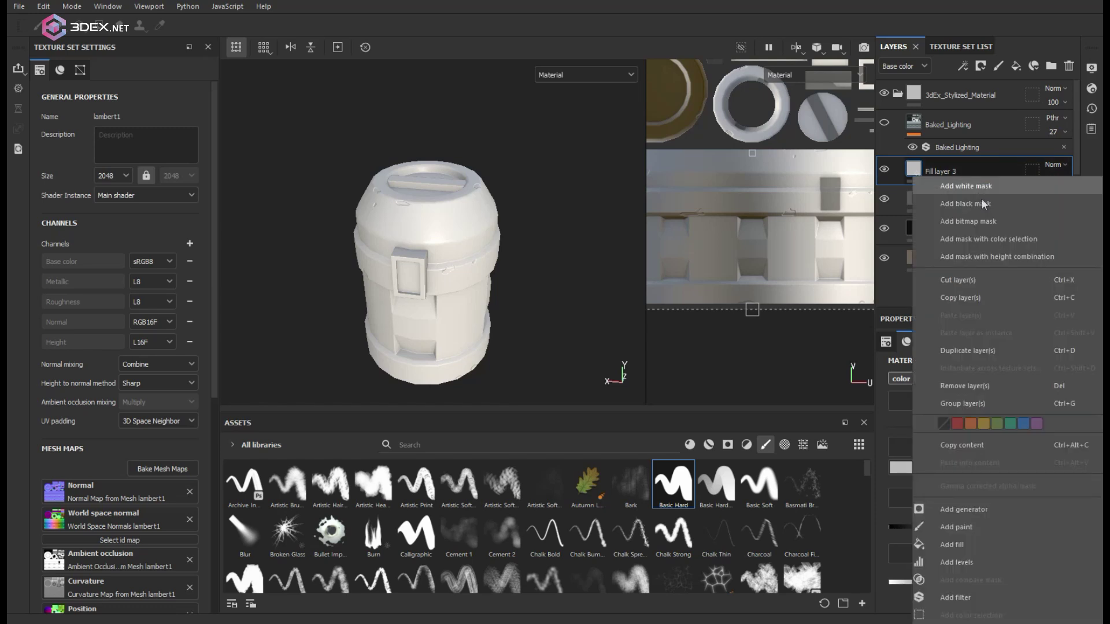
pyautogui.click(982, 203)
# Remove the Shape alpha from the mask brush so that it stamps plain squares.
pyautogui.keyDown('alt'); pyautogui.moveTo(480, 324); pyautogui.dragTo(512, 347, button='right'); pyautogui.keyUp('alt')
pyautogui.keyDown('alt'); pyautogui.moveTo(512, 347); pyautogui.dragTo(515, 340); pyautogui.keyUp('alt')
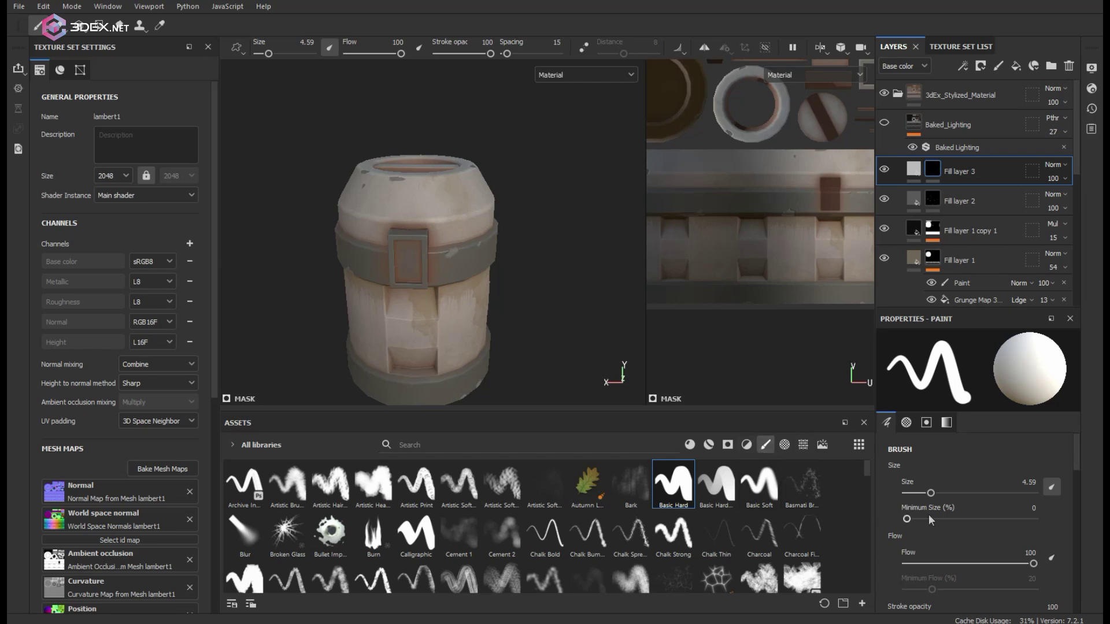
pyautogui.scroll(-3, 928, 514)
pyautogui.scroll(-5, 944, 522)
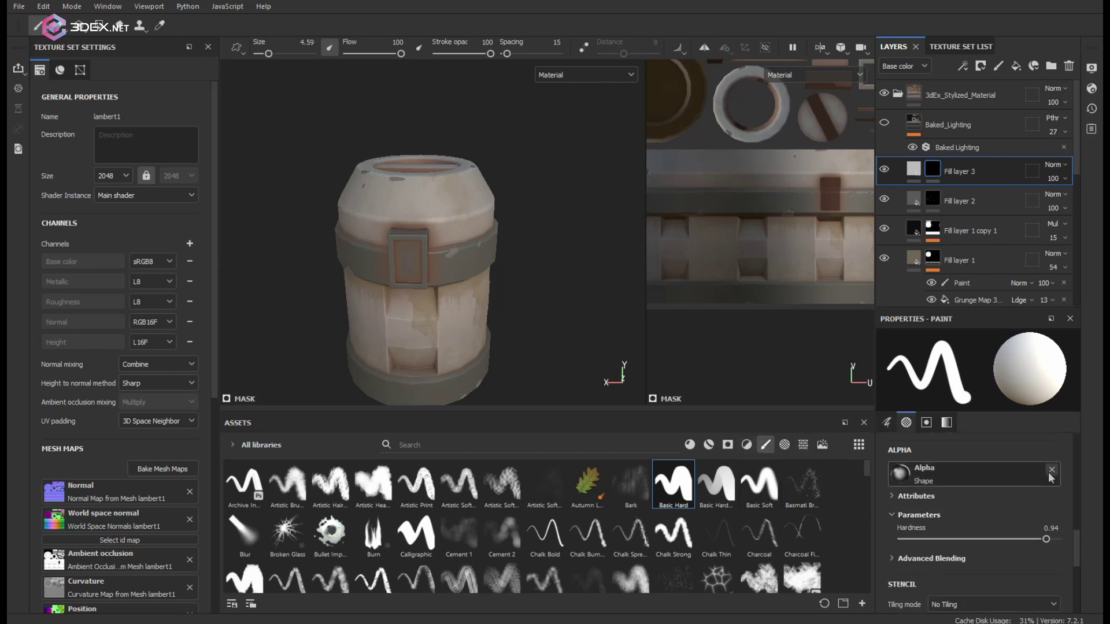
pyautogui.keyDown('alt'); pyautogui.moveTo(417, 300); pyautogui.dragTo(448, 295, button='right'); pyautogui.keyUp('alt')
pyautogui.keyDown('alt'); pyautogui.moveTo(448, 294); pyautogui.dragTo(442, 260); pyautogui.keyUp('alt')
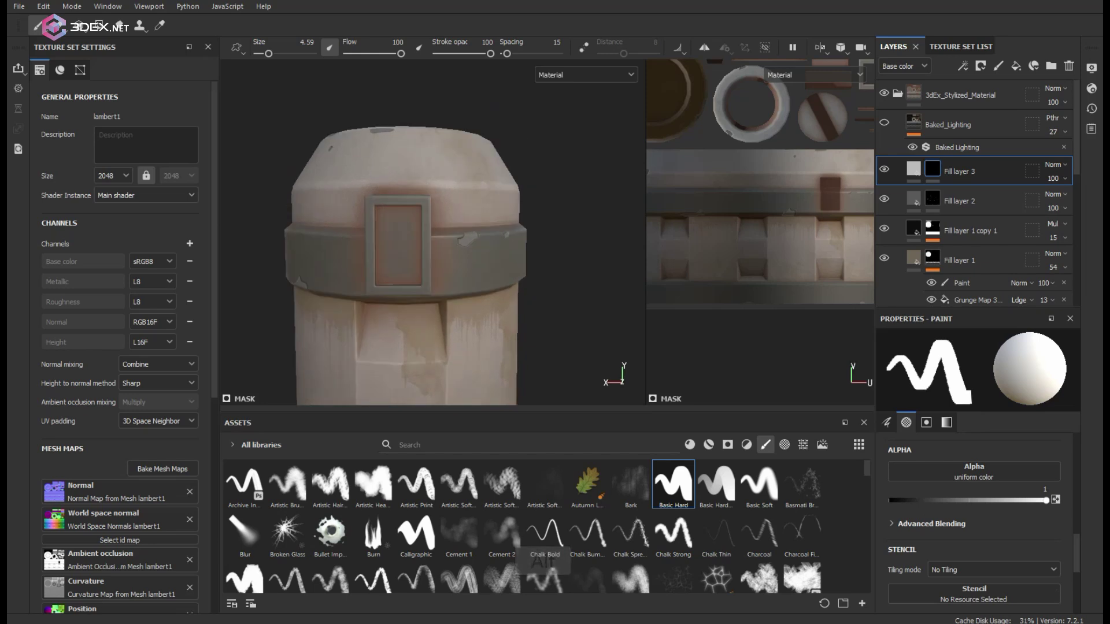
# Stamp six squares of varying sizes inside the front panel's recess, reducing the brush size for the smaller ones.
pyautogui.moveTo(379, 225)
pyautogui.keyDown('alt'); pyautogui.mouseDown(button='right')
pyautogui.moveTo(429, 230)
pyautogui.moveTo(395, 223)
pyautogui.mouseUp(button='right'); pyautogui.keyUp('alt')
pyautogui.click(388, 222)
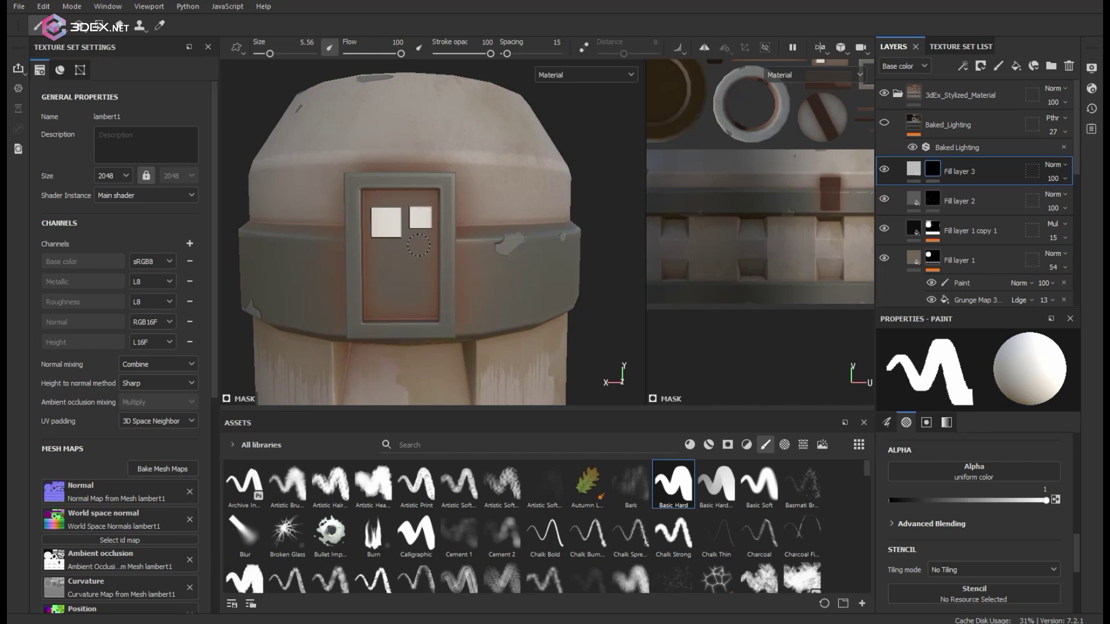
pyautogui.moveTo(394, 273)
pyautogui.keyDown('ctrl'); pyautogui.mouseDown(button='right')
pyautogui.moveTo(405, 273)
pyautogui.moveTo(390, 287)
pyautogui.mouseUp(button='right'); pyautogui.keyUp('ctrl')
pyautogui.click(385, 285)
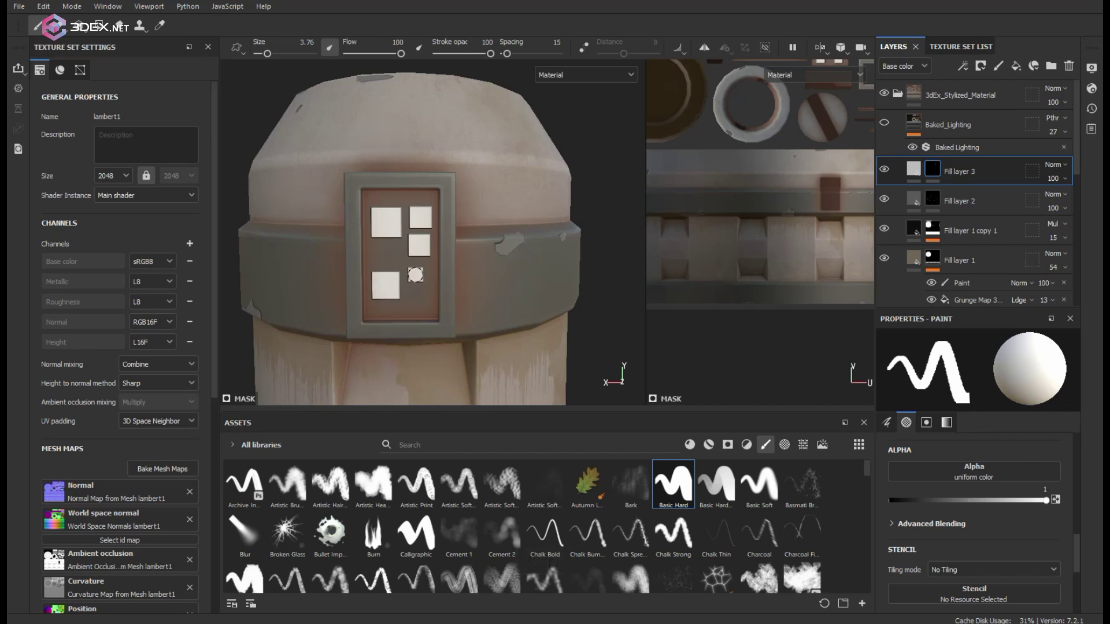
# Darken Fill layer 3's base color to grey 686868 and raise its height to 0.7945.
pyautogui.moveTo(415, 296)
pyautogui.keyDown('alt'); pyautogui.mouseDown()
pyautogui.moveTo(440, 192)
pyautogui.moveTo(440, 211)
pyautogui.mouseUp(); pyautogui.keyUp('alt')
pyautogui.click(914, 168)
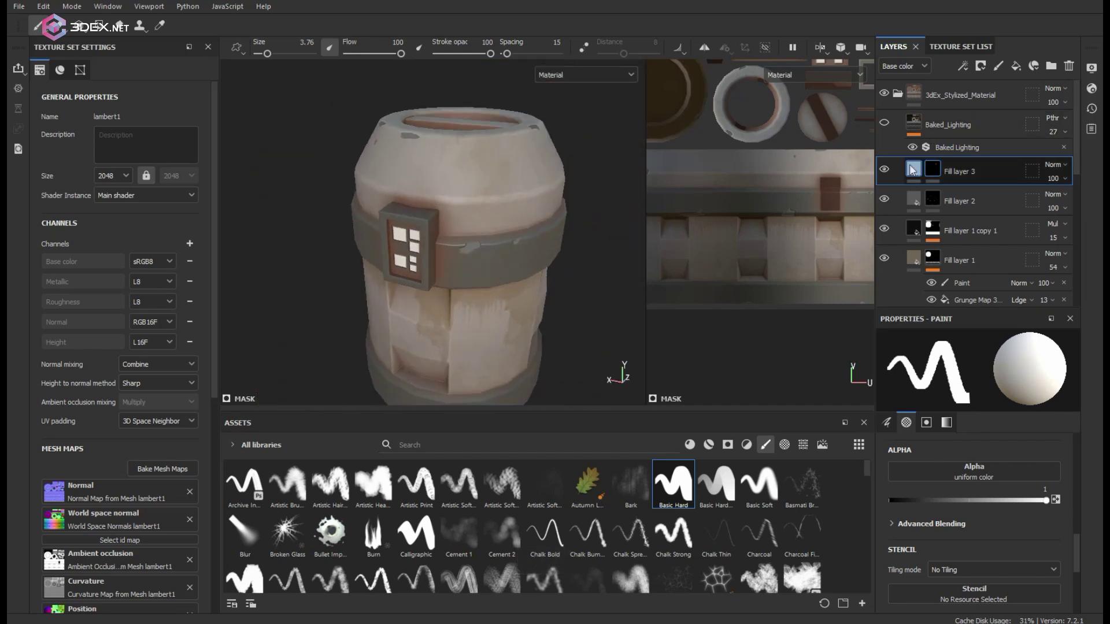
pyautogui.click(1006, 469)
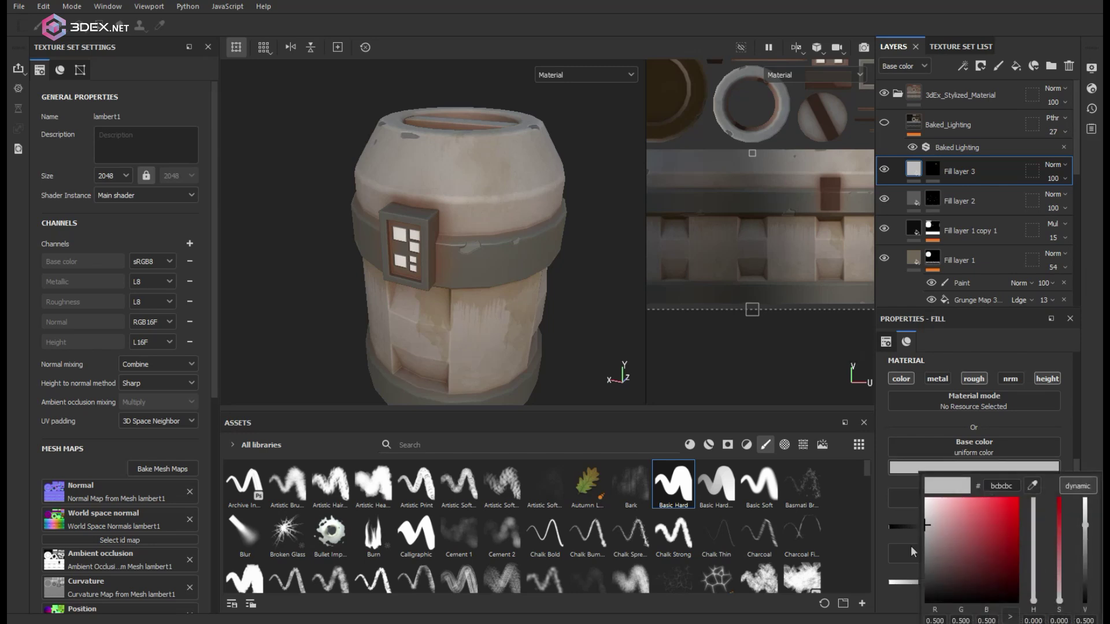
pyautogui.moveTo(927, 551); pyautogui.dragTo(918, 560)
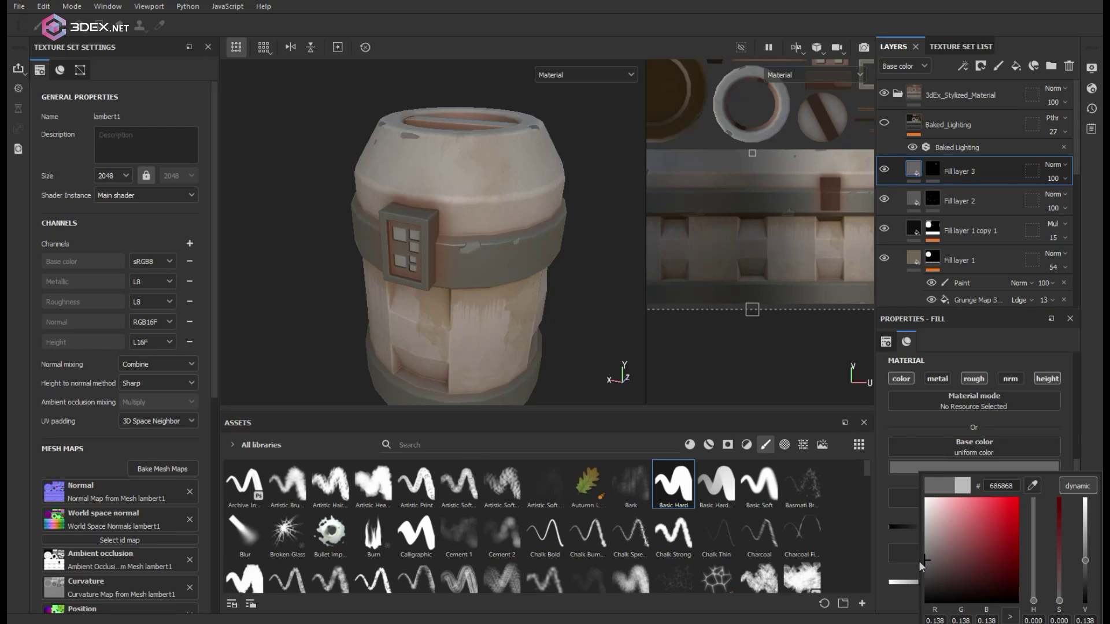
pyautogui.keyDown('alt'); pyautogui.moveTo(614, 259); pyautogui.dragTo(603, 258, button='right'); pyautogui.keyUp('alt')
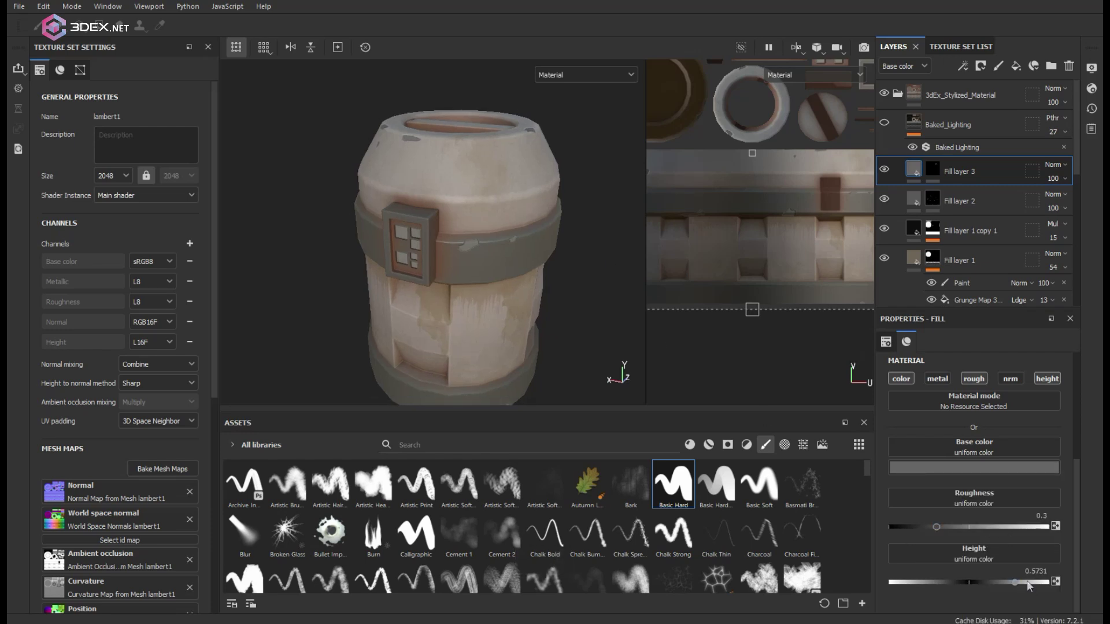
pyautogui.moveTo(1027, 581); pyautogui.dragTo(1032, 582)
# Examine the raised squares on the front panel from several angles and distances.
pyautogui.press('alt')
pyautogui.keyDown('alt'); pyautogui.moveTo(400, 247); pyautogui.dragTo(492, 256); pyautogui.keyUp('alt')
pyautogui.keyDown('alt'); pyautogui.moveTo(492, 256); pyautogui.dragTo(752, 245, button='right'); pyautogui.keyUp('alt')
pyautogui.keyDown('alt'); pyautogui.moveTo(523, 244); pyautogui.dragTo(501, 243); pyautogui.keyUp('alt')
pyautogui.keyDown('alt'); pyautogui.moveTo(501, 243); pyautogui.dragTo(421, 216, button='right'); pyautogui.keyUp('alt')
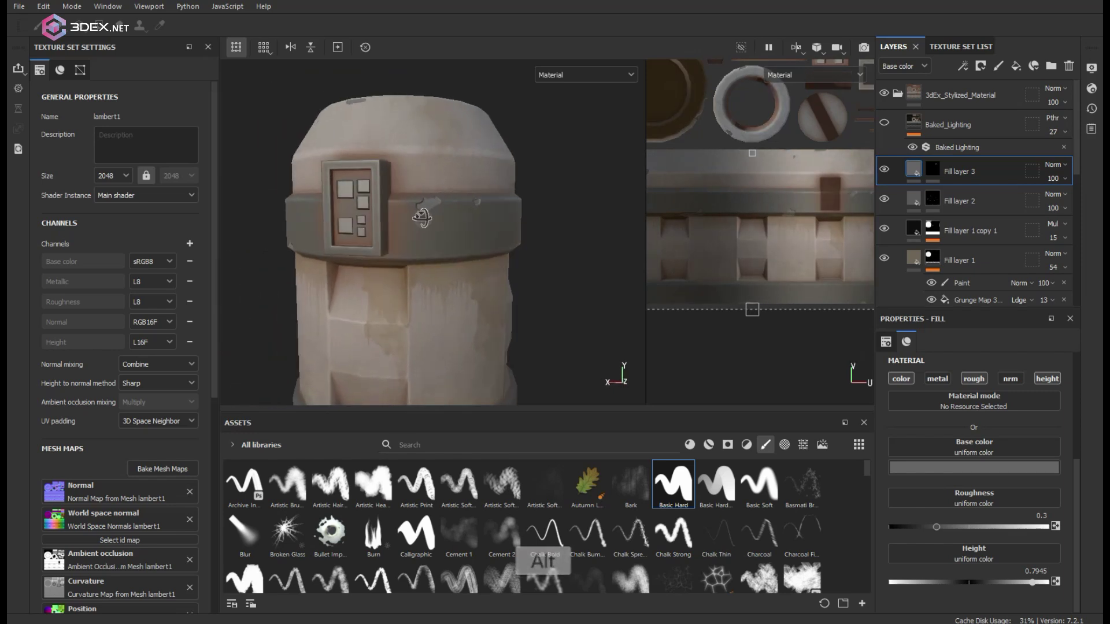
pyautogui.keyDown('alt'); pyautogui.moveTo(422, 215); pyautogui.dragTo(433, 231); pyautogui.keyUp('alt')
pyautogui.keyDown('alt'); pyautogui.moveTo(434, 231); pyautogui.dragTo(426, 174, button='right'); pyautogui.keyUp('alt')
pyautogui.keyDown('alt'); pyautogui.moveTo(425, 174); pyautogui.dragTo(435, 221); pyautogui.keyUp('alt')
pyautogui.keyDown('alt'); pyautogui.moveTo(435, 222); pyautogui.dragTo(520, 236, button='right'); pyautogui.keyUp('alt')
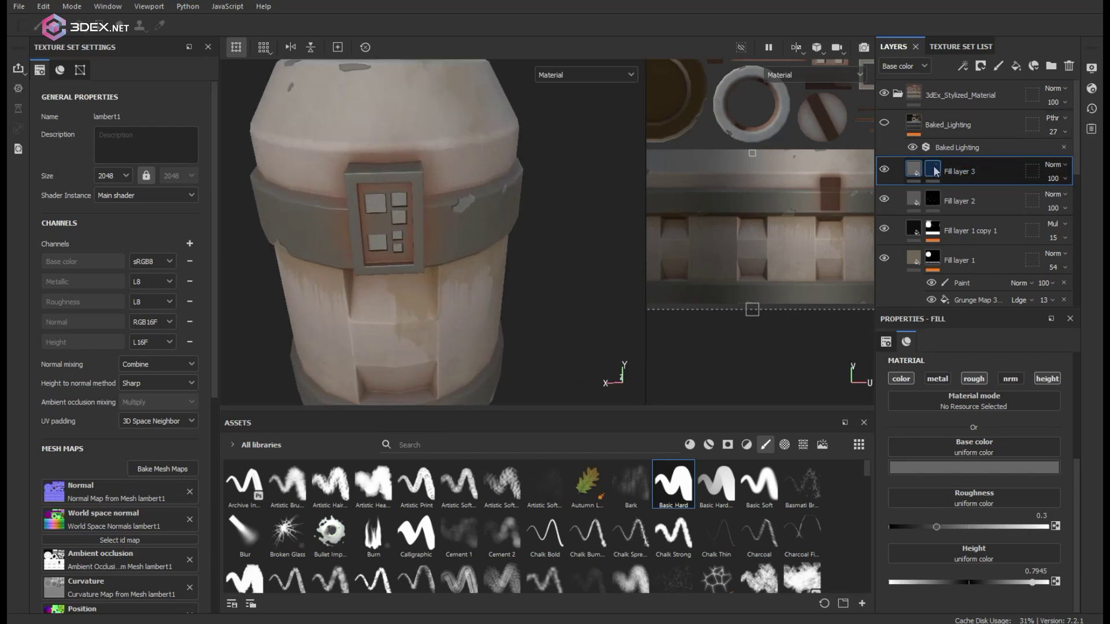
# Erase the two tiny squares from Fill layer 3's mask and stamp one larger square beside the lower large one.
pyautogui.click(934, 169)
pyautogui.keyDown('alt'); pyautogui.moveTo(406, 278); pyautogui.dragTo(449, 186); pyautogui.keyUp('alt')
pyautogui.scroll(4, 449, 185)
pyautogui.keyDown('ctrl'); pyautogui.moveTo(405, 222); pyautogui.dragTo(422, 222, button='right'); pyautogui.keyUp('ctrl')
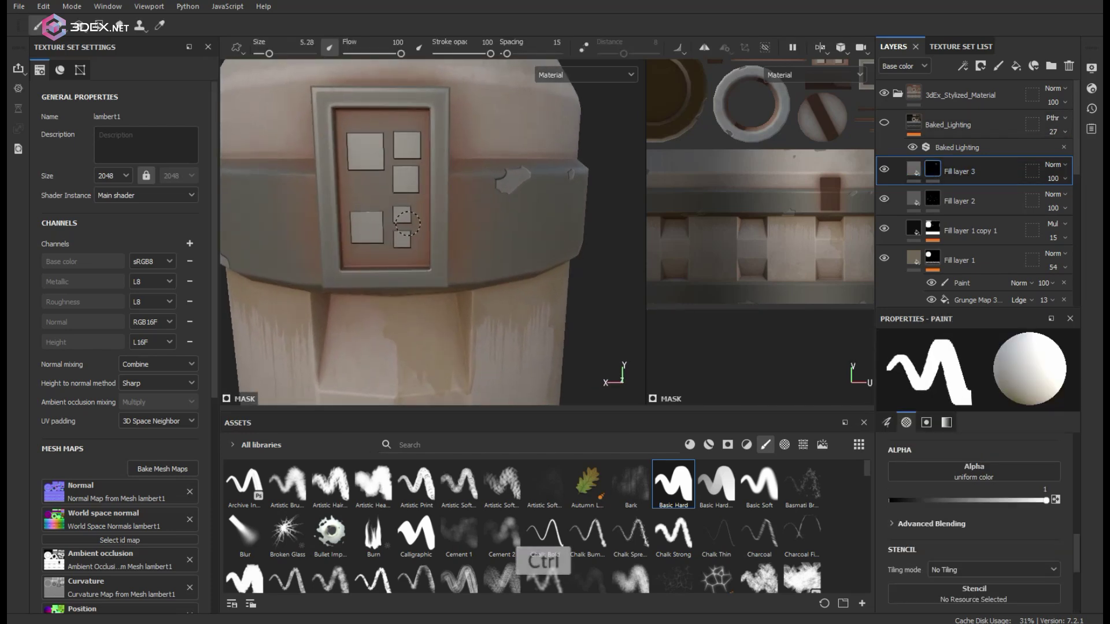
pyautogui.press('x')
pyautogui.press('x')
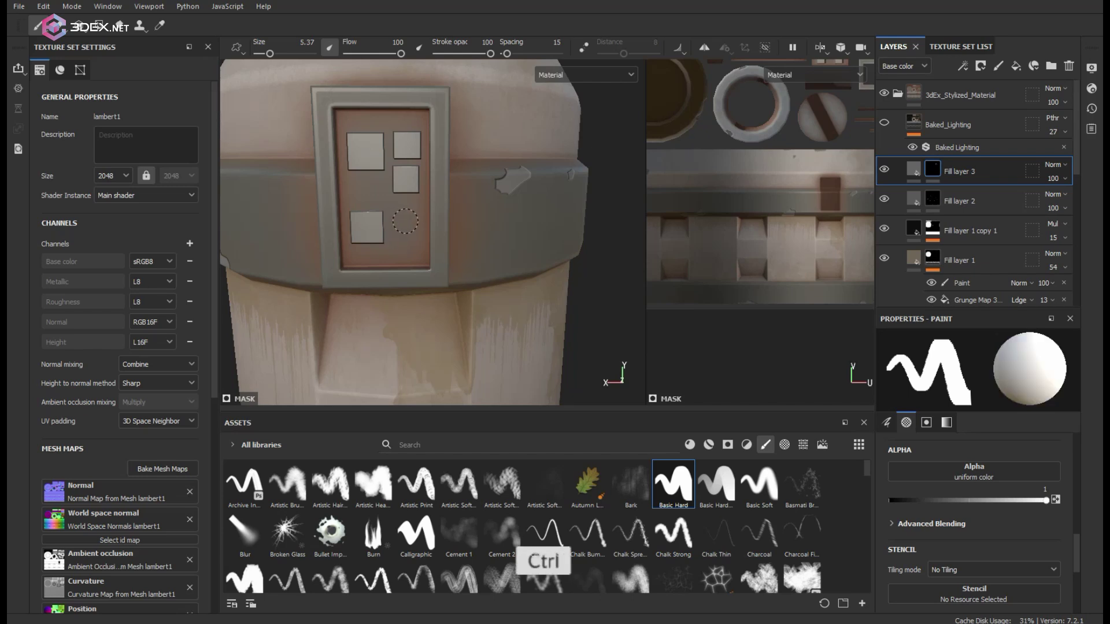
pyautogui.keyDown('ctrl'); pyautogui.moveTo(403, 214); pyautogui.dragTo(406, 220, button='right'); pyautogui.keyUp('ctrl')
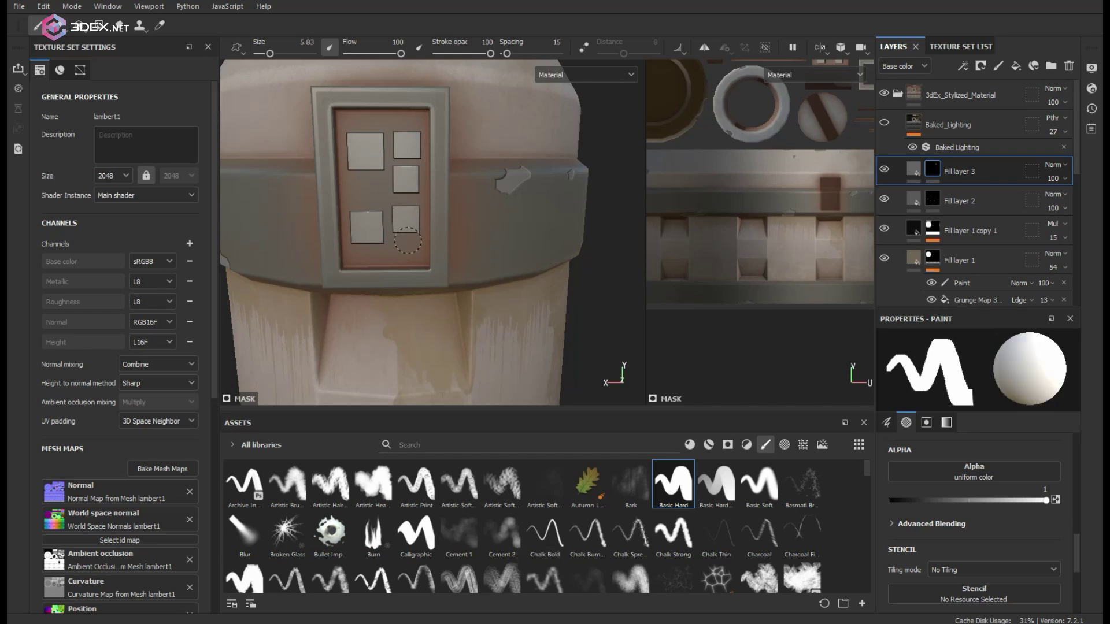
pyautogui.hotkey('ctrl', 'z')
# Examine the rearranged squares on the front panel from different sides and distances.
pyautogui.keyDown('alt'); pyautogui.moveTo(496, 231); pyautogui.dragTo(448, 188, button='right'); pyautogui.keyUp('alt')
pyautogui.keyDown('alt'); pyautogui.moveTo(448, 188); pyautogui.dragTo(471, 225); pyautogui.keyUp('alt')
pyautogui.keyDown('alt'); pyautogui.moveTo(470, 226); pyautogui.dragTo(463, 166, button='right'); pyautogui.keyUp('alt')
pyautogui.keyDown('alt'); pyautogui.moveTo(486, 163); pyautogui.dragTo(518, 171); pyautogui.keyUp('alt')
pyautogui.keyDown('alt'); pyautogui.moveTo(518, 171); pyautogui.dragTo(298, 157, button='right'); pyautogui.keyUp('alt')
pyautogui.keyDown('alt'); pyautogui.moveTo(367, 173); pyautogui.dragTo(473, 137); pyautogui.keyUp('alt')
pyautogui.keyDown('alt'); pyautogui.moveTo(473, 137); pyautogui.dragTo(703, 223, button='right'); pyautogui.keyUp('alt')
pyautogui.keyDown('alt'); pyautogui.moveTo(509, 317); pyautogui.dragTo(613, 347, button='right'); pyautogui.keyUp('alt')
# Stamp two tiny squares side by side between the two large squares in Fill layer 3's mask, using brush size 3.23.
pyautogui.moveTo(448, 192)
pyautogui.keyDown('ctrl'); pyautogui.mouseDown(button='right')
pyautogui.moveTo(437, 191)
pyautogui.moveTo(445, 198)
pyautogui.mouseUp(button='right'); pyautogui.keyUp('ctrl')
pyautogui.hotkey('ctrl', 'z')
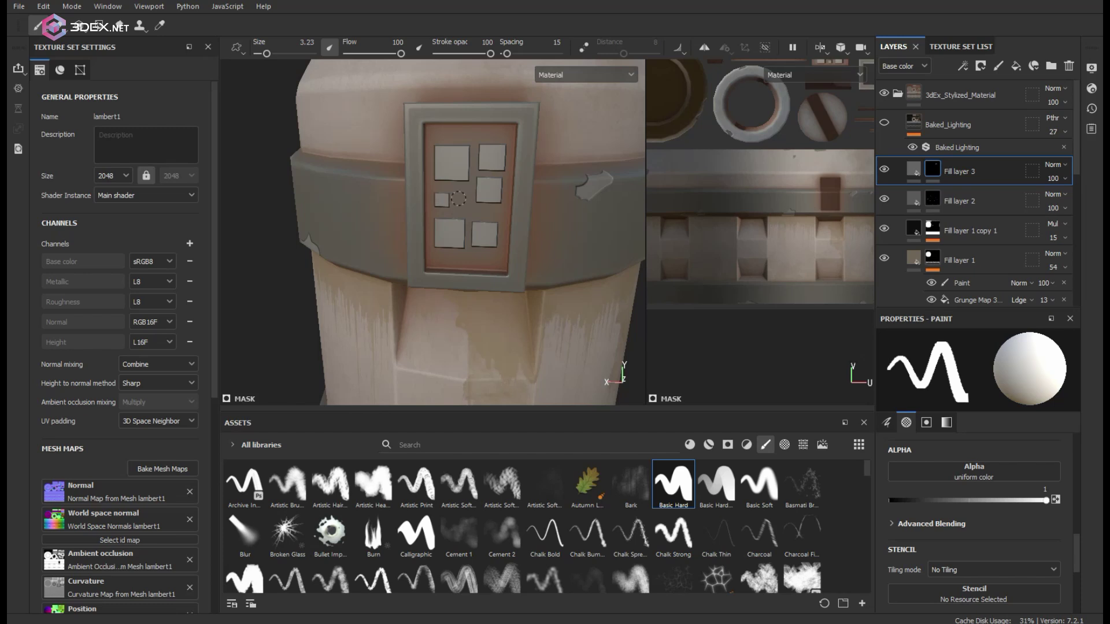
pyautogui.hotkey('ctrl', 'z')
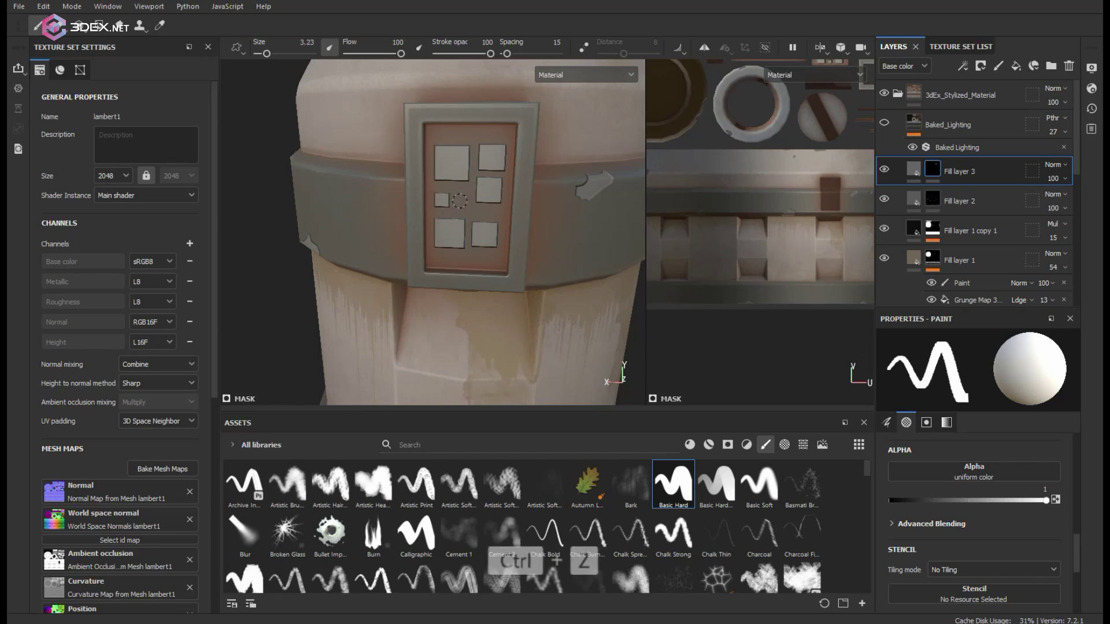
pyautogui.click(461, 203)
# Duplicate Fill layer 3 and set the copy's base color to red ae2828.
pyautogui.keyDown('alt'); pyautogui.moveTo(519, 213); pyautogui.dragTo(307, 158, button='right'); pyautogui.keyUp('alt')
pyautogui.keyDown('alt'); pyautogui.moveTo(537, 188); pyautogui.dragTo(471, 218); pyautogui.keyUp('alt')
pyautogui.keyDown('alt'); pyautogui.moveTo(472, 218); pyautogui.dragTo(329, 151, button='right'); pyautogui.keyUp('alt')
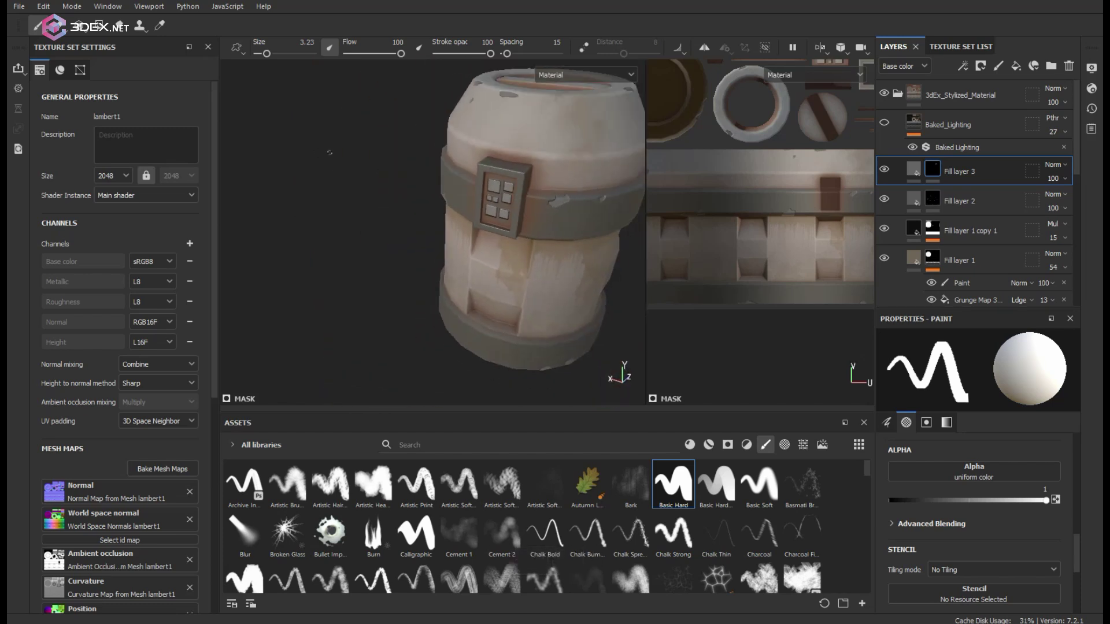
pyautogui.keyDown('alt'); pyautogui.moveTo(462, 168); pyautogui.dragTo(403, 179, button='middle'); pyautogui.keyUp('alt')
pyautogui.keyDown('alt'); pyautogui.moveTo(434, 171); pyautogui.dragTo(389, 154, button='right'); pyautogui.keyUp('alt')
pyautogui.keyDown('alt'); pyautogui.moveTo(389, 153); pyautogui.dragTo(479, 165); pyautogui.keyUp('alt')
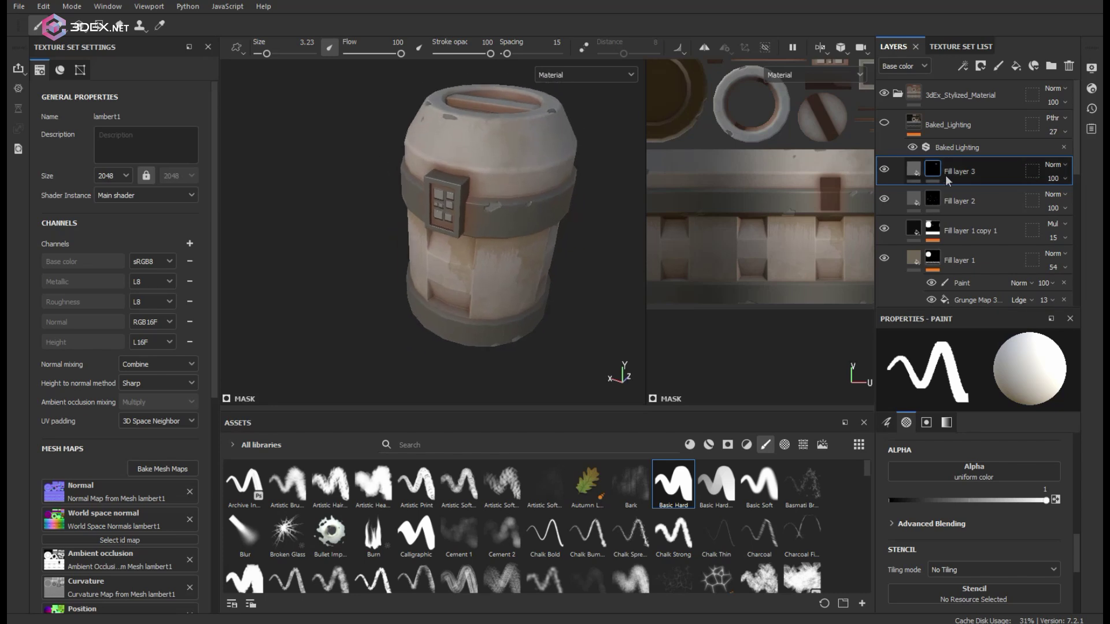
pyautogui.click(916, 169)
pyautogui.hotkey('ctrl', 'd')
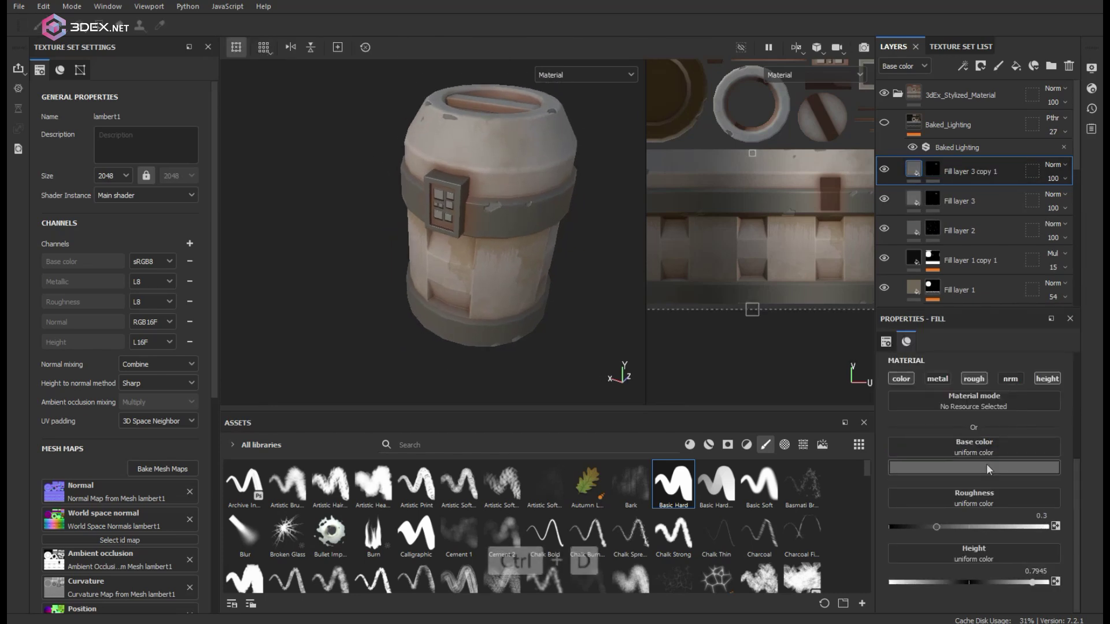
pyautogui.click(989, 465)
pyautogui.click(994, 524)
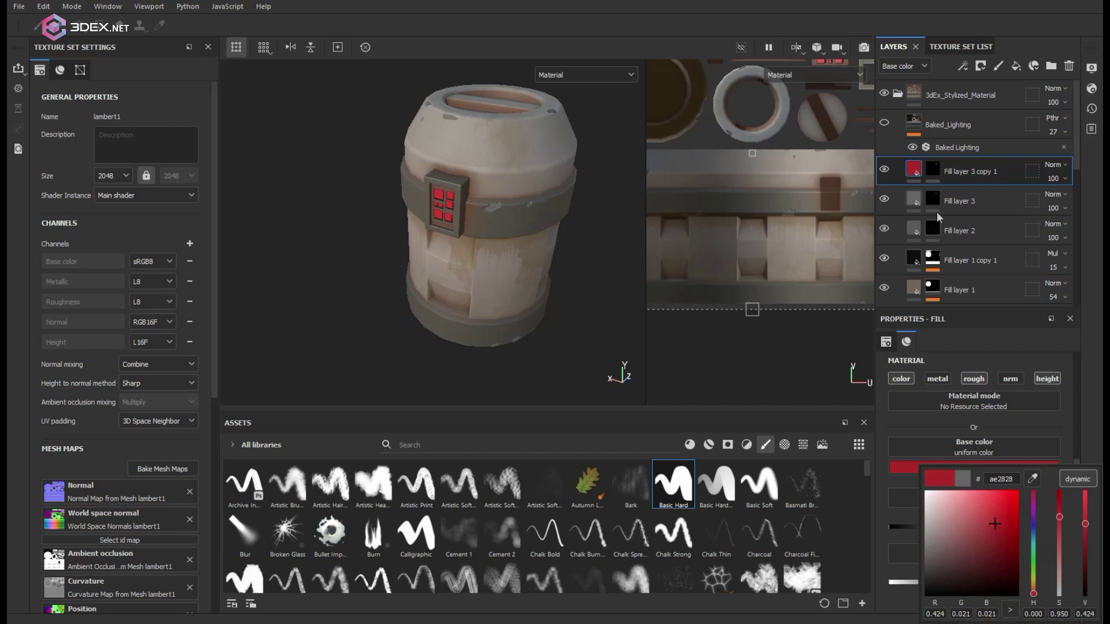
# Clear the red layer's mask and stamp a red square inside the upper large button with brush size 4.4.
pyautogui.rightClick(954, 171)
pyautogui.click(1004, 8)
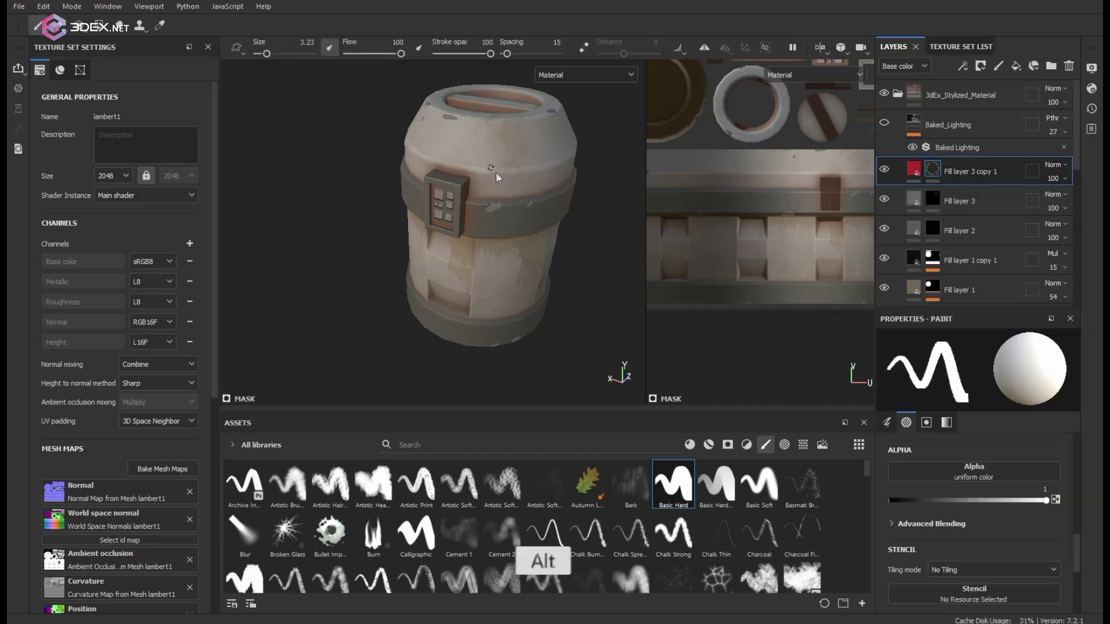
pyautogui.keyDown('alt'); pyautogui.moveTo(496, 175); pyautogui.dragTo(498, 232, button='right'); pyautogui.keyUp('alt')
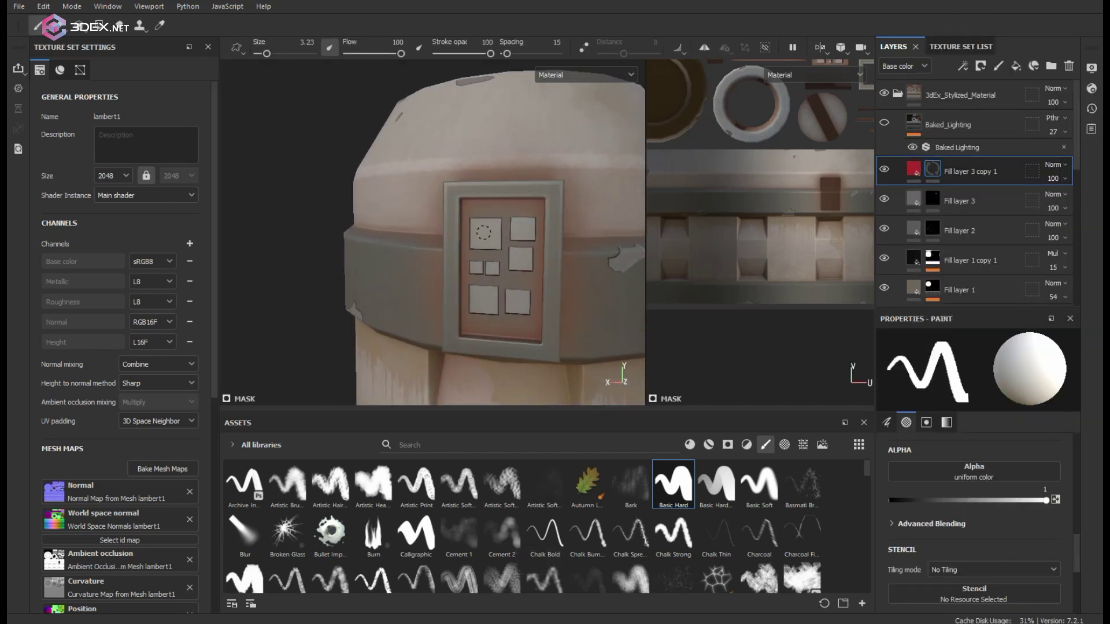
pyautogui.hotkey('ctrl', 'z')
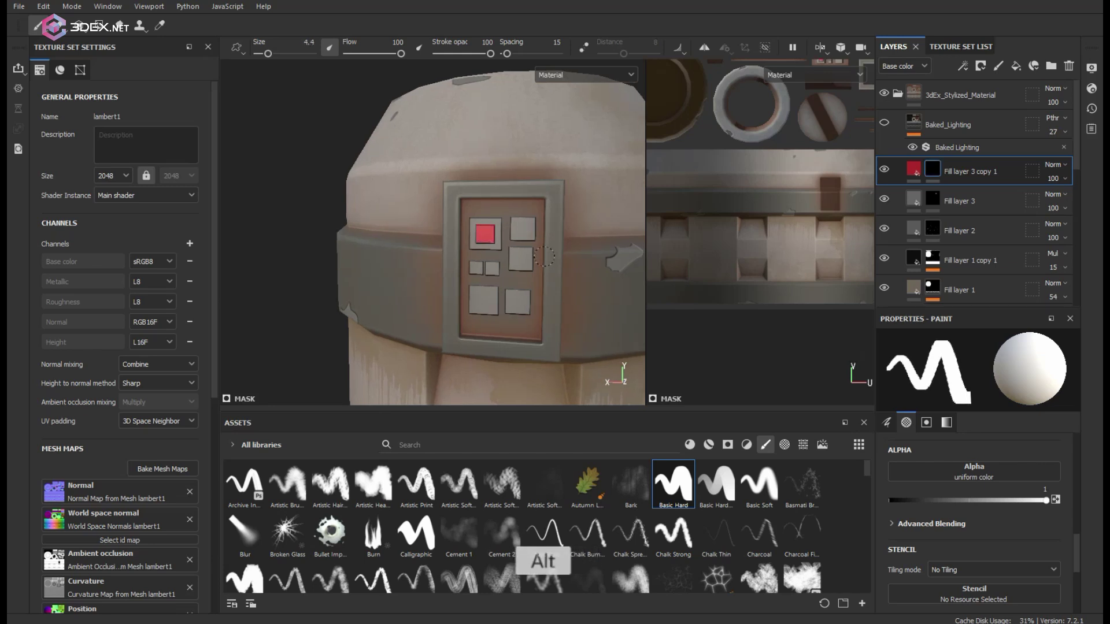
# Raise the roughness of the red fill layer to 0.6719.
pyautogui.keyDown('alt'); pyautogui.moveTo(544, 256); pyautogui.dragTo(314, 164, button='right'); pyautogui.keyUp('alt')
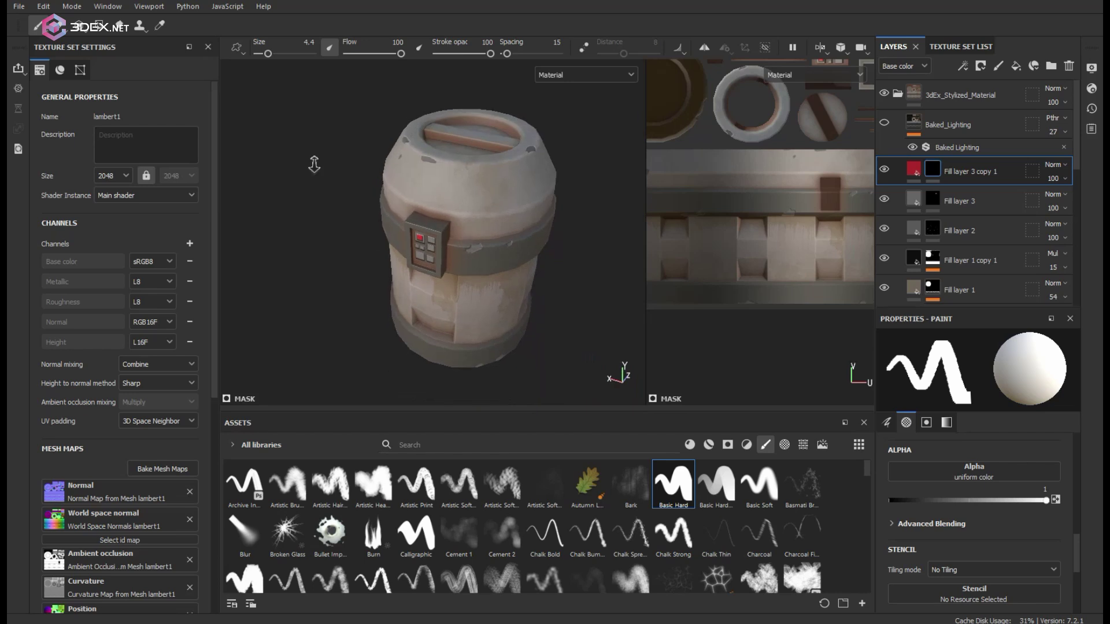
pyautogui.keyDown('alt'); pyautogui.moveTo(314, 164); pyautogui.dragTo(338, 173); pyautogui.keyUp('alt')
pyautogui.keyDown('alt'); pyautogui.moveTo(338, 174); pyautogui.dragTo(393, 202, button='right'); pyautogui.keyUp('alt')
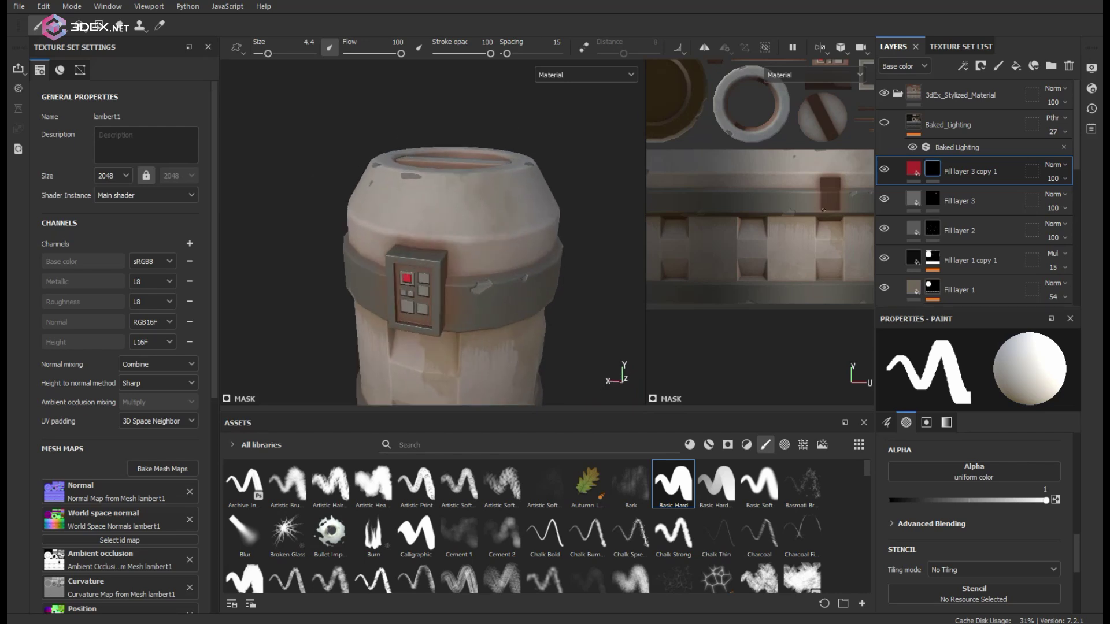
pyautogui.keyDown('alt'); pyautogui.moveTo(386, 292); pyautogui.dragTo(410, 266); pyautogui.keyUp('alt')
pyautogui.click(913, 169)
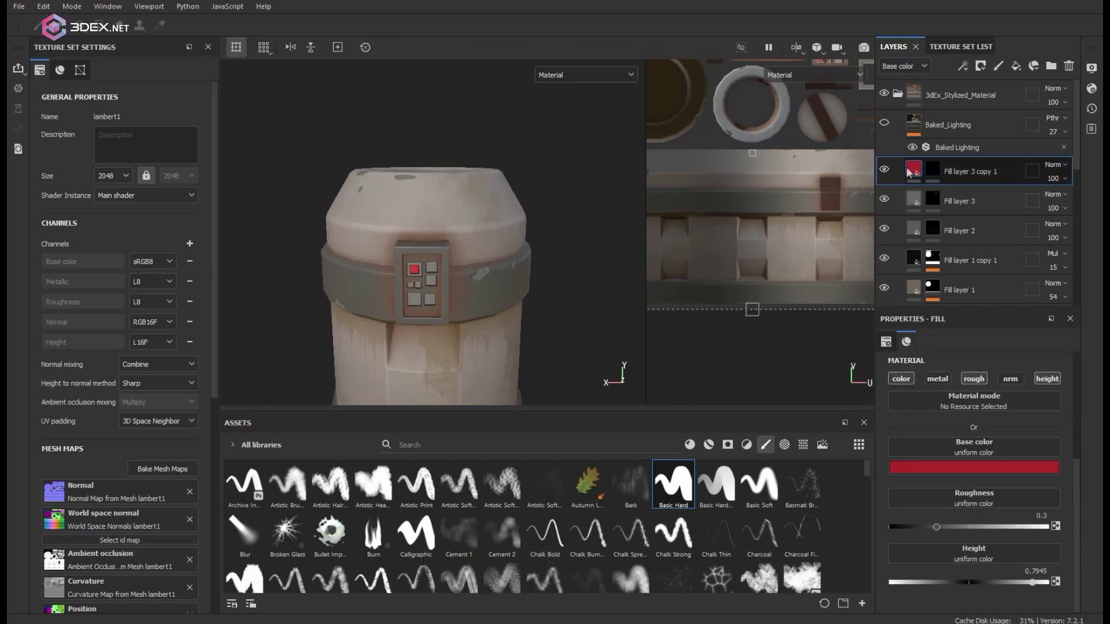
pyautogui.click(995, 526)
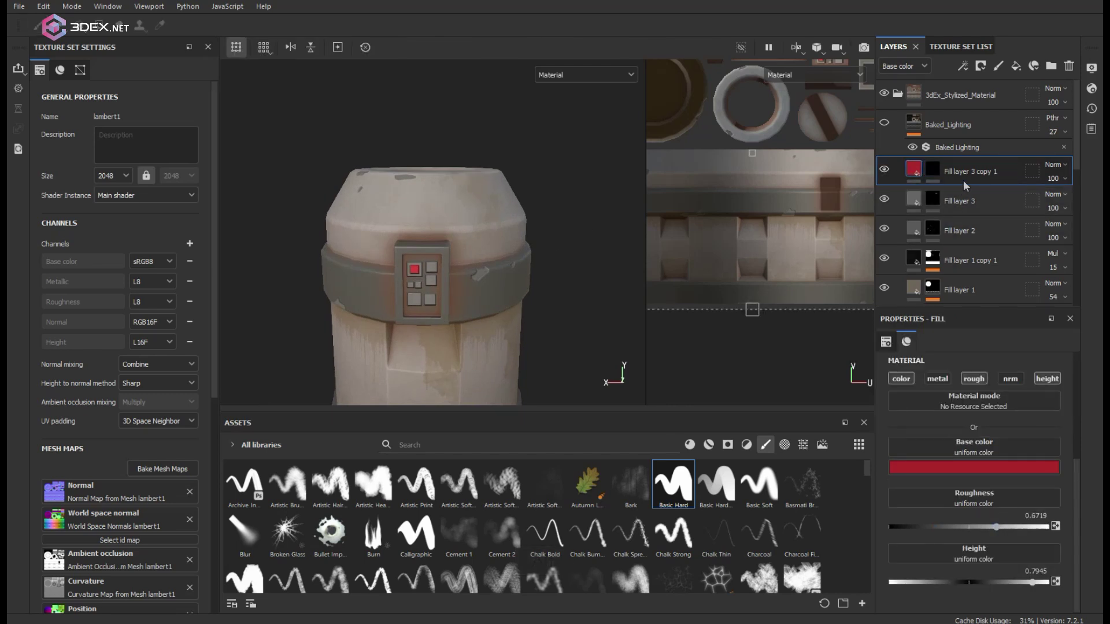
# Duplicate the red fill layer and change the copy's base color to yellow ae9428.
pyautogui.hotkey('ctrl', 'd')
pyautogui.click(1016, 466)
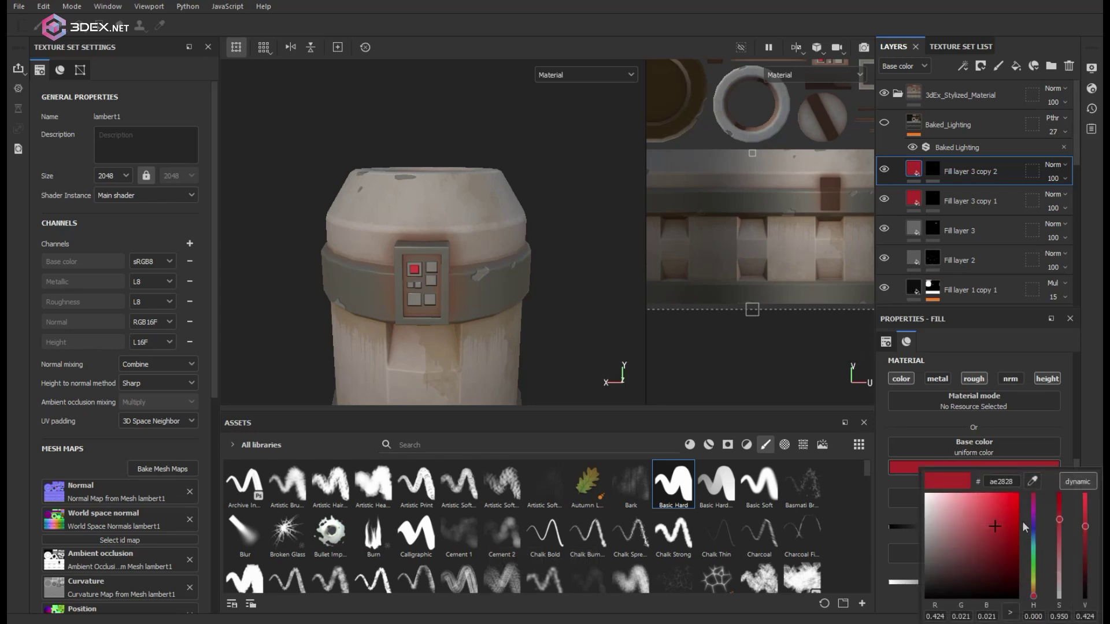
pyautogui.click(1033, 586)
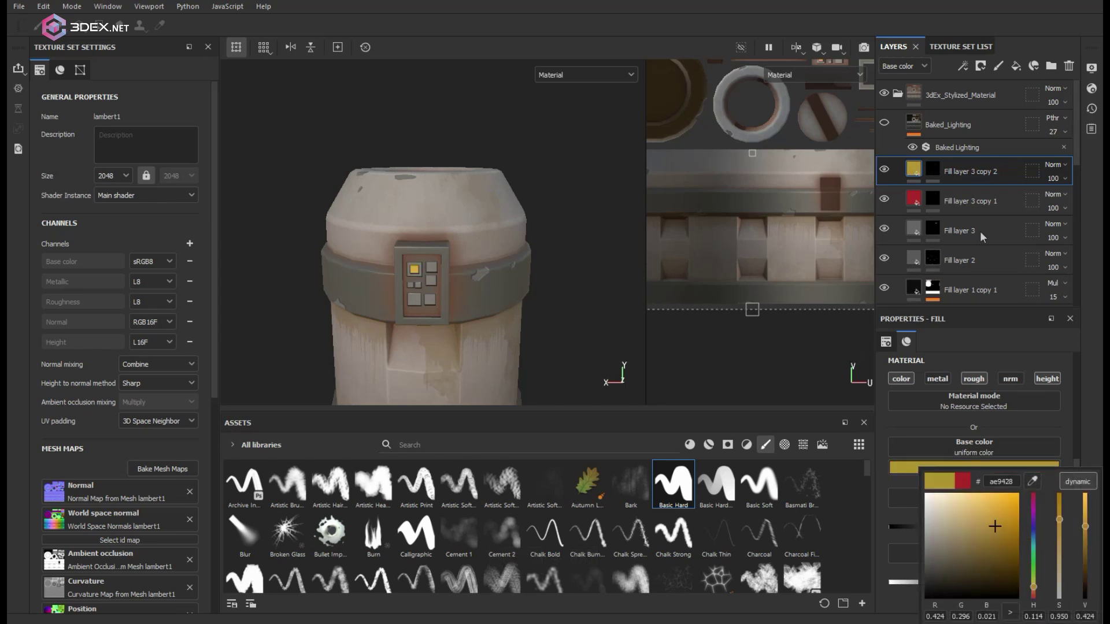
# Clear the yellow layer's mask and stamp a yellow square inside the lower large button.
pyautogui.rightClick(932, 168)
pyautogui.click(965, 6)
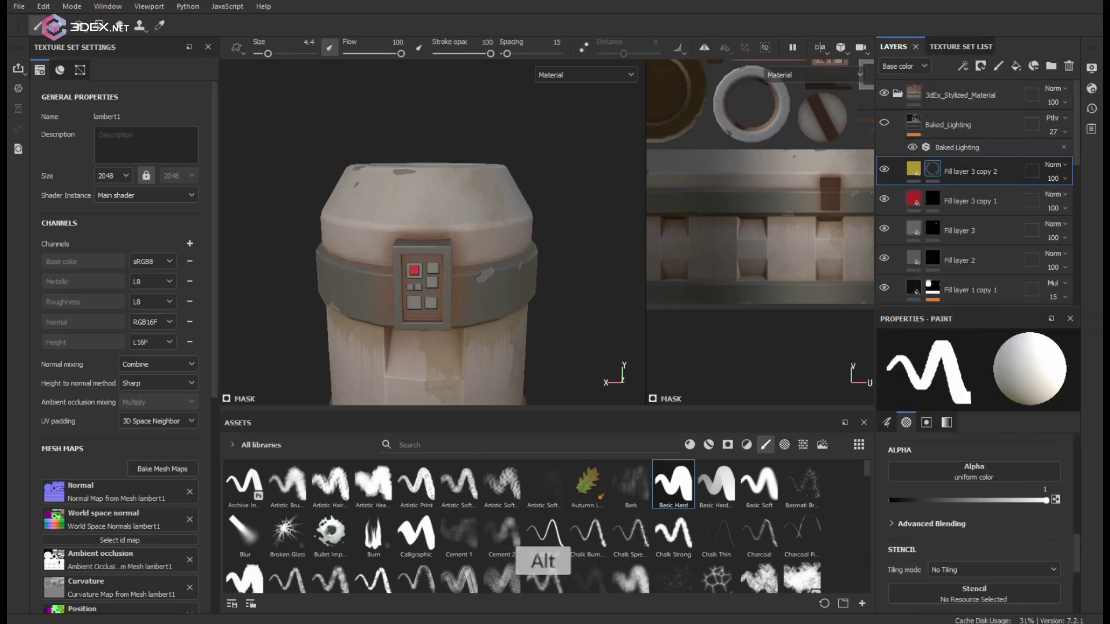
pyautogui.keyDown('alt'); pyautogui.moveTo(428, 260); pyautogui.dragTo(498, 283, button='right'); pyautogui.keyUp('alt')
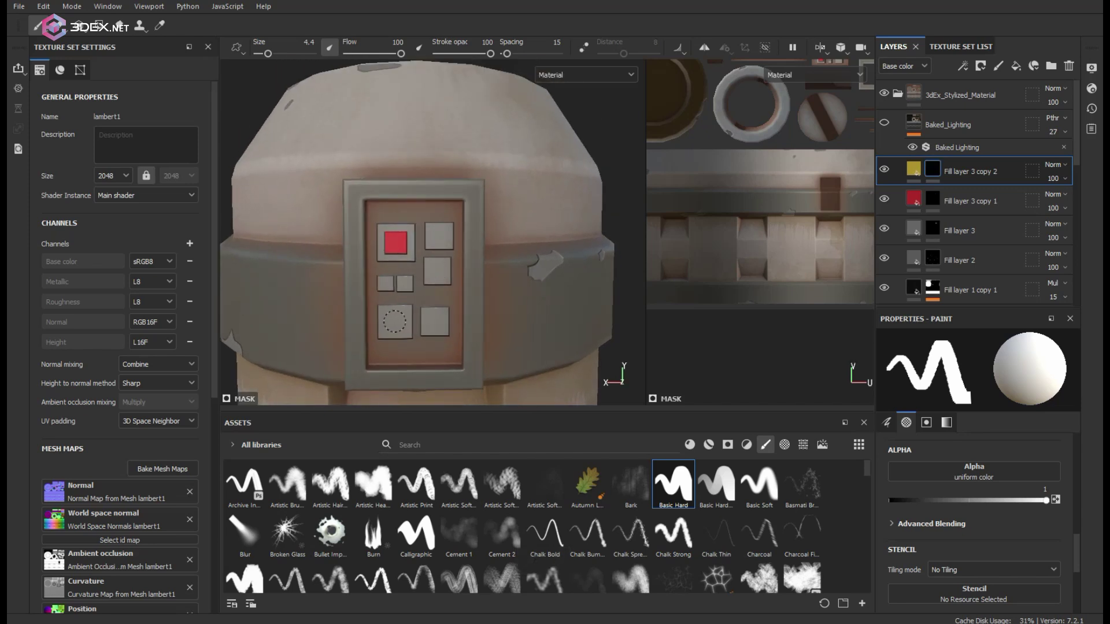
# Examine the red and yellow buttons on the front panel from different angles and distances.
pyautogui.keyDown('alt'); pyautogui.moveTo(522, 285); pyautogui.dragTo(471, 223, button='right'); pyautogui.keyUp('alt')
pyautogui.keyDown('alt'); pyautogui.moveTo(470, 223); pyautogui.dragTo(331, 209); pyautogui.keyUp('alt')
pyautogui.keyDown('alt'); pyautogui.moveTo(498, 283); pyautogui.dragTo(474, 231, button='right'); pyautogui.keyUp('alt')
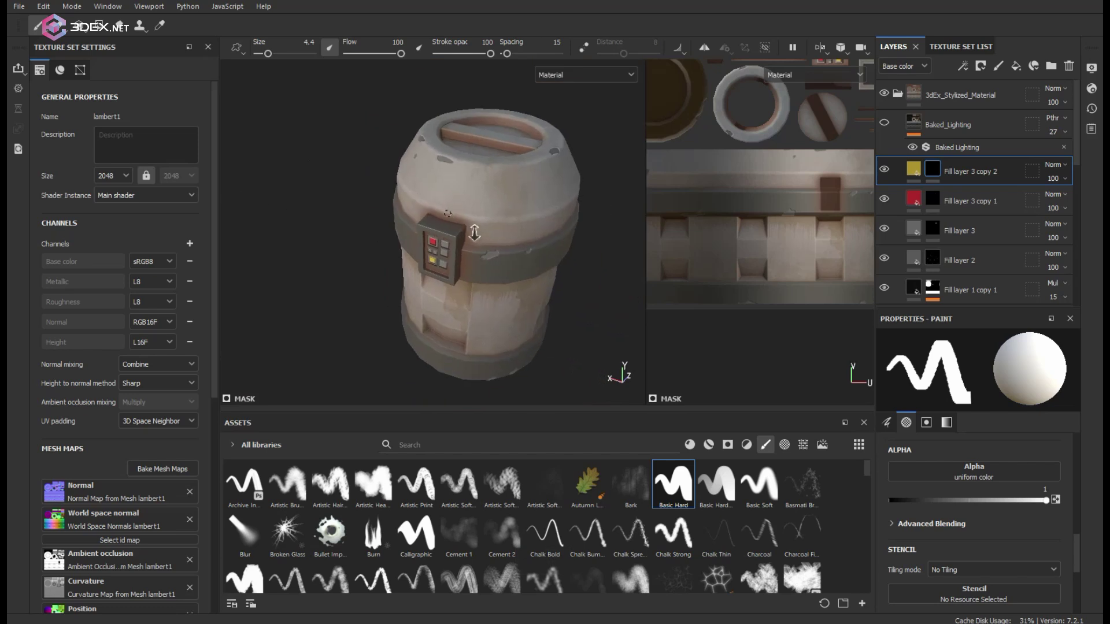
pyautogui.keyDown('alt'); pyautogui.moveTo(474, 231); pyautogui.dragTo(507, 189); pyautogui.keyUp('alt')
pyautogui.keyDown('alt'); pyautogui.moveTo(508, 236); pyautogui.dragTo(429, 228); pyautogui.keyUp('alt')
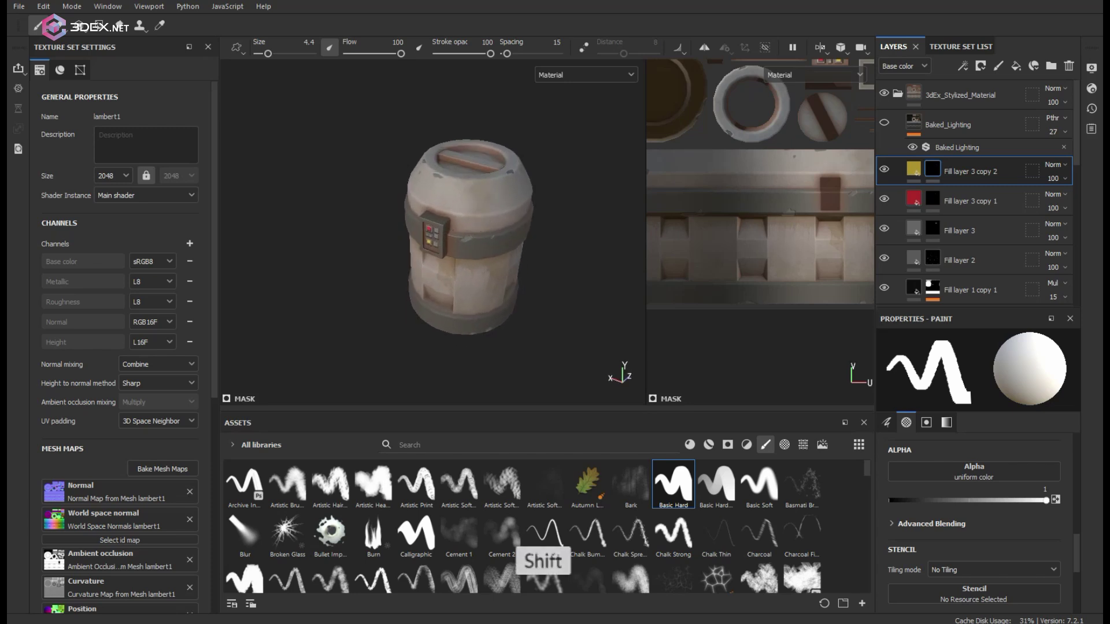
# Rotate the environment lighting and examine the textured barrel from all sides under the changing light.
pyautogui.moveTo(452, 230)
pyautogui.keyDown('shift'); pyautogui.mouseDown(button='right')
pyautogui.moveTo(446, 205)
pyautogui.moveTo(463, 206)
pyautogui.mouseUp(button='right'); pyautogui.keyUp('shift')
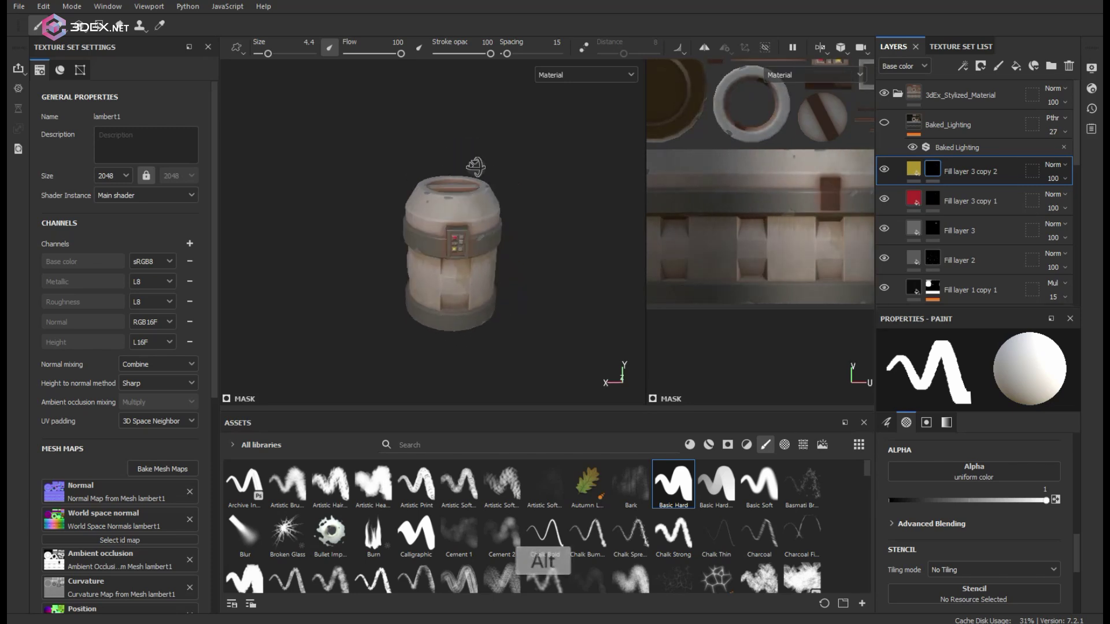
pyautogui.keyDown('alt'); pyautogui.moveTo(531, 171); pyautogui.dragTo(373, 278); pyautogui.keyUp('alt')
pyautogui.keyDown('shift'); pyautogui.moveTo(404, 267); pyautogui.dragTo(469, 264, button='right'); pyautogui.keyUp('shift')
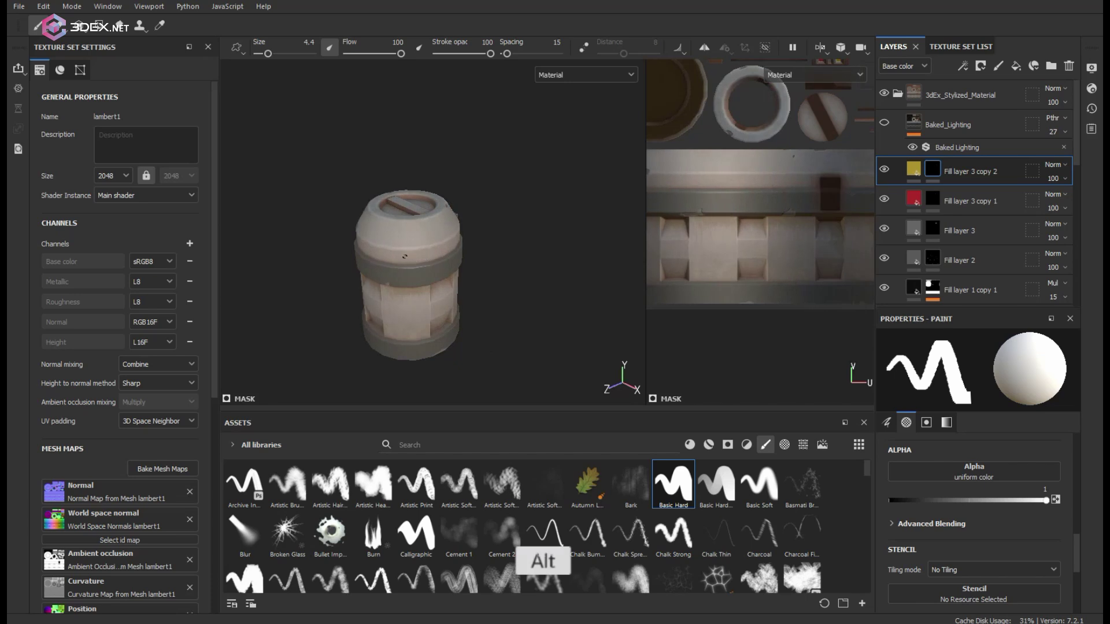
pyautogui.keyDown('alt'); pyautogui.moveTo(469, 264); pyautogui.dragTo(370, 281); pyautogui.keyUp('alt')
pyautogui.keyDown('alt'); pyautogui.moveTo(370, 280); pyautogui.dragTo(438, 284, button='middle'); pyautogui.keyUp('alt')
pyautogui.keyDown('alt'); pyautogui.moveTo(439, 285); pyautogui.dragTo(510, 271); pyautogui.keyUp('alt')
pyautogui.keyDown('shift'); pyautogui.moveTo(428, 260); pyautogui.dragTo(424, 258, button='right'); pyautogui.keyUp('shift')
pyautogui.keyDown('alt'); pyautogui.moveTo(424, 258); pyautogui.dragTo(424, 267); pyautogui.keyUp('alt')
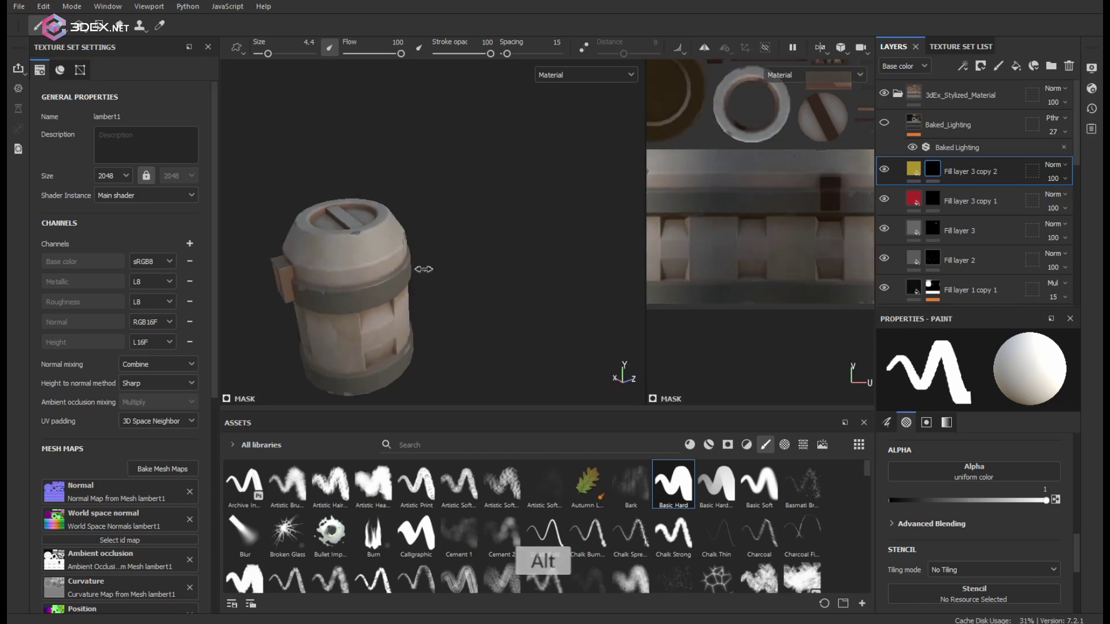
pyautogui.keyDown('alt'); pyautogui.moveTo(423, 267); pyautogui.dragTo(530, 259, button='middle'); pyautogui.keyUp('alt')
pyautogui.keyDown('alt'); pyautogui.moveTo(529, 259); pyautogui.dragTo(484, 265, button='right'); pyautogui.keyUp('alt')
pyautogui.keyDown('alt'); pyautogui.moveTo(483, 264); pyautogui.dragTo(546, 252); pyautogui.keyUp('alt')
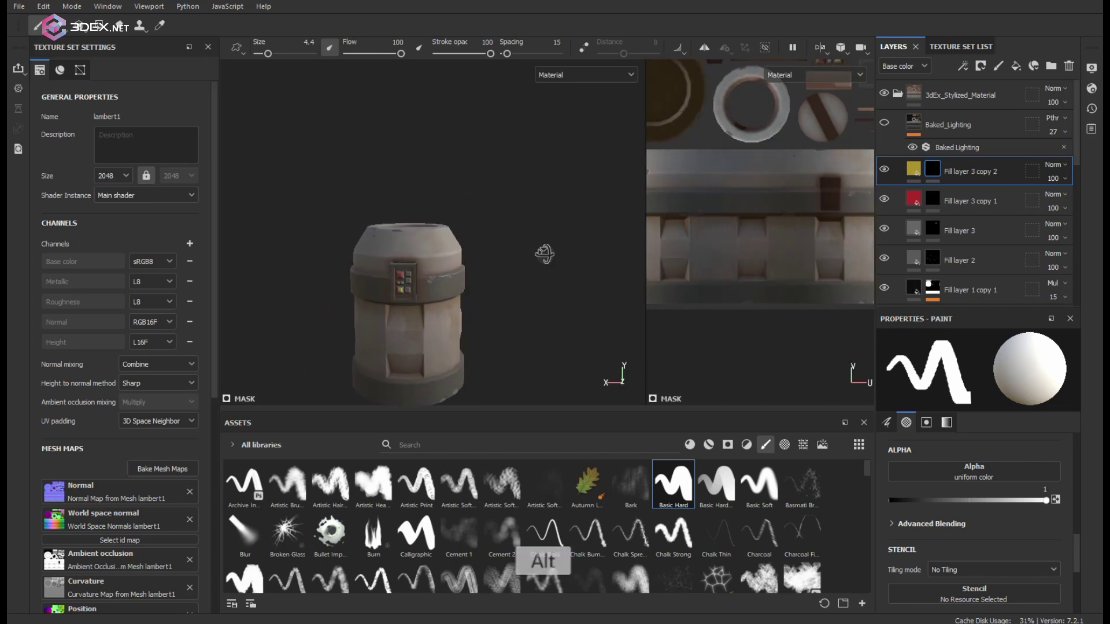
pyautogui.keyDown('alt'); pyautogui.moveTo(546, 253); pyautogui.dragTo(512, 257, button='middle'); pyautogui.keyUp('alt')
pyautogui.keyDown('alt'); pyautogui.moveTo(511, 258); pyautogui.dragTo(504, 268); pyautogui.keyUp('alt')
pyautogui.keyDown('shift'); pyautogui.moveTo(496, 265); pyautogui.dragTo(452, 260, button='right'); pyautogui.keyUp('shift')
pyautogui.keyDown('alt'); pyautogui.moveTo(452, 260); pyautogui.dragTo(577, 283); pyautogui.keyUp('alt')
pyautogui.keyDown('shift'); pyautogui.moveTo(510, 281); pyautogui.dragTo(434, 267, button='right'); pyautogui.keyUp('shift')
pyautogui.keyDown('alt'); pyautogui.moveTo(435, 267); pyautogui.dragTo(525, 285); pyautogui.keyUp('alt')
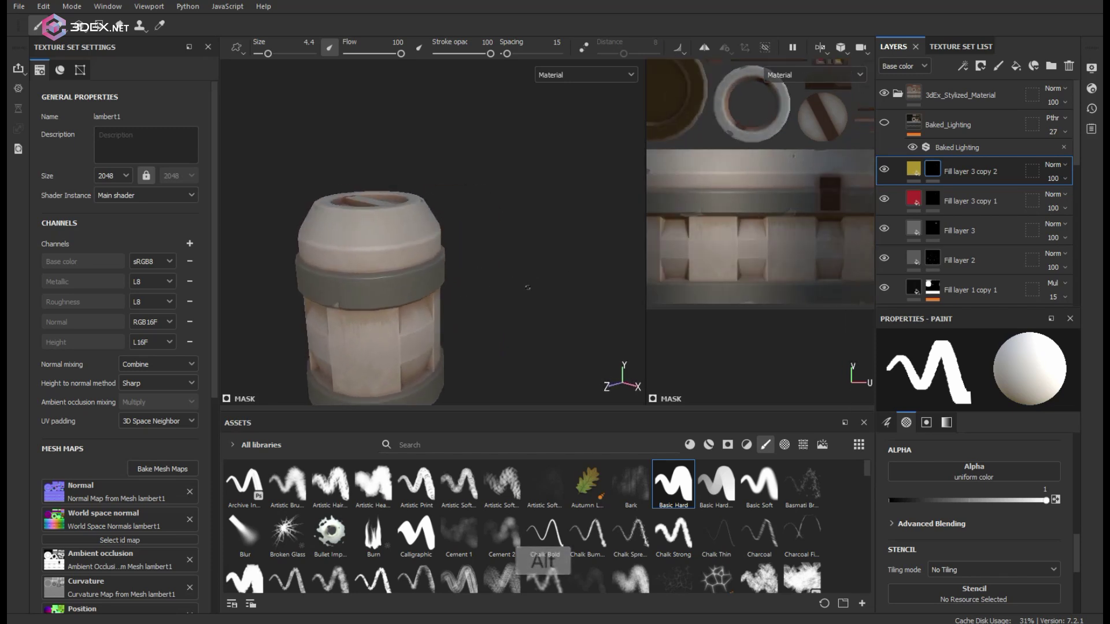
# Examine the whole barrel from a distance and return to the front panel with the lighting turned again.
pyautogui.keyDown('alt'); pyautogui.moveTo(526, 285); pyautogui.dragTo(410, 279, button='right'); pyautogui.keyUp('alt')
pyautogui.keyDown('alt'); pyautogui.moveTo(409, 278); pyautogui.dragTo(468, 238, button='middle'); pyautogui.keyUp('alt')
pyautogui.keyDown('alt'); pyautogui.moveTo(468, 238); pyautogui.dragTo(463, 266); pyautogui.keyUp('alt')
pyautogui.keyDown('alt'); pyautogui.moveTo(463, 265); pyautogui.dragTo(486, 263, button='right'); pyautogui.keyUp('alt')
pyautogui.keyDown('shift'); pyautogui.moveTo(485, 263); pyautogui.dragTo(360, 267, button='right'); pyautogui.keyUp('shift')
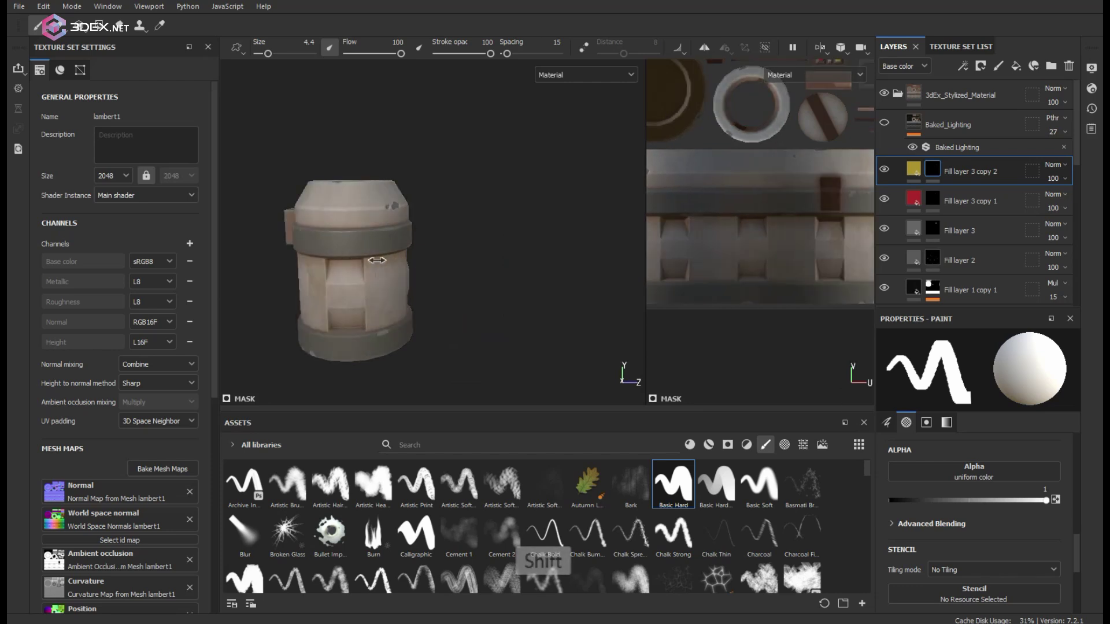
pyautogui.keyDown('alt'); pyautogui.moveTo(360, 267); pyautogui.dragTo(502, 221); pyautogui.keyUp('alt')
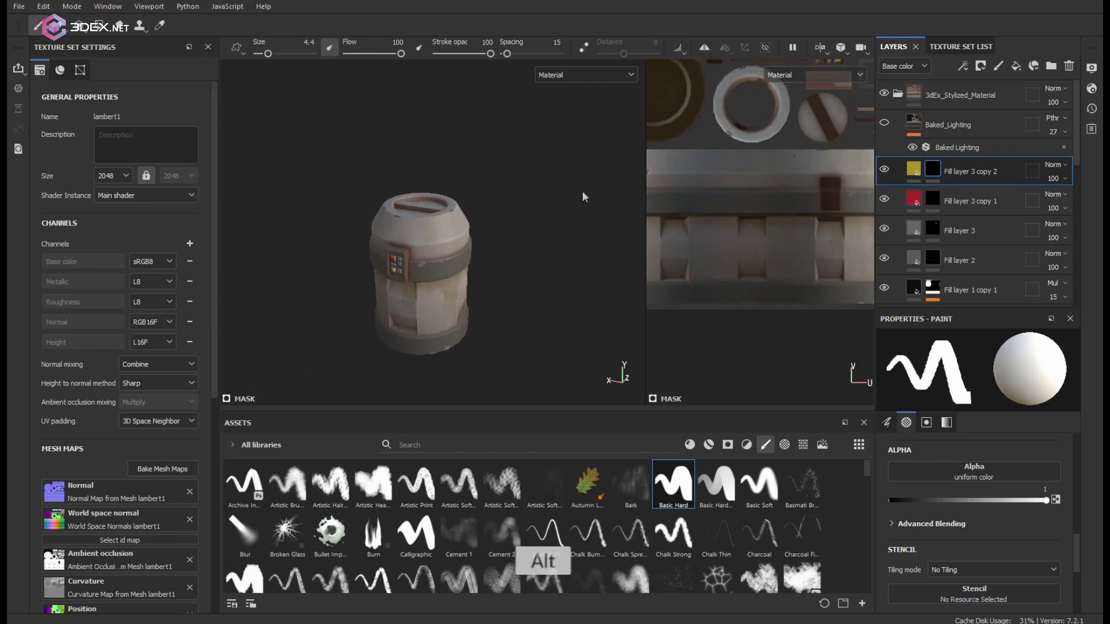
pyautogui.keyDown('alt'); pyautogui.moveTo(581, 190); pyautogui.dragTo(573, 199); pyautogui.keyUp('alt')
pyautogui.moveTo(508, 231)
pyautogui.keyDown('alt'); pyautogui.mouseDown(button='right')
pyautogui.moveTo(529, 238)
pyautogui.moveTo(466, 240)
pyautogui.mouseUp(button='right'); pyautogui.keyUp('alt')
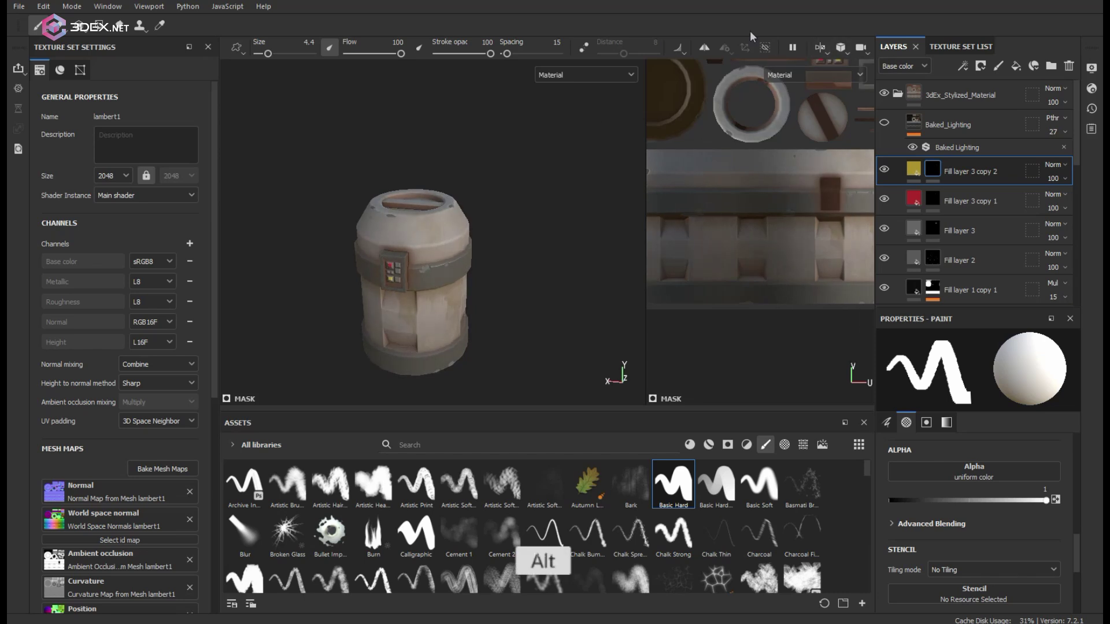
pyautogui.moveTo(750, 36)
pyautogui.keyDown('alt'); pyautogui.mouseDown()
pyautogui.moveTo(760, 26)
pyautogui.moveTo(714, 73)
pyautogui.moveTo(737, 65)
pyautogui.moveTo(735, 52)
pyautogui.mouseUp(); pyautogui.keyUp('alt')
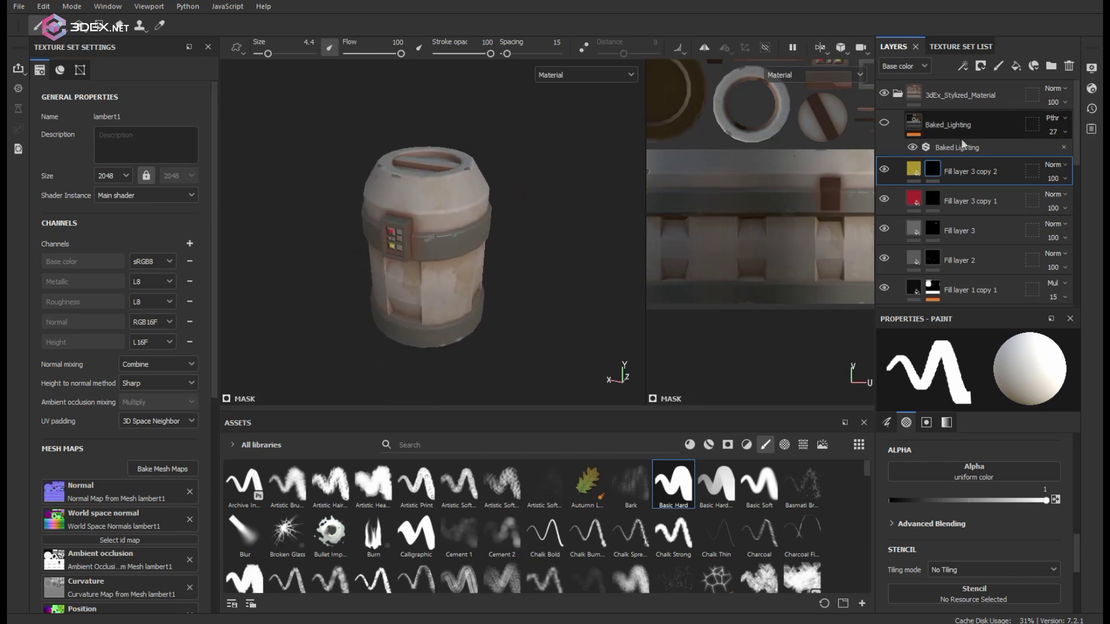
# Show the Baked_Lighting layer and raise its opacity to 57, comparing the barrel in base color and material display.
pyautogui.click(884, 123)
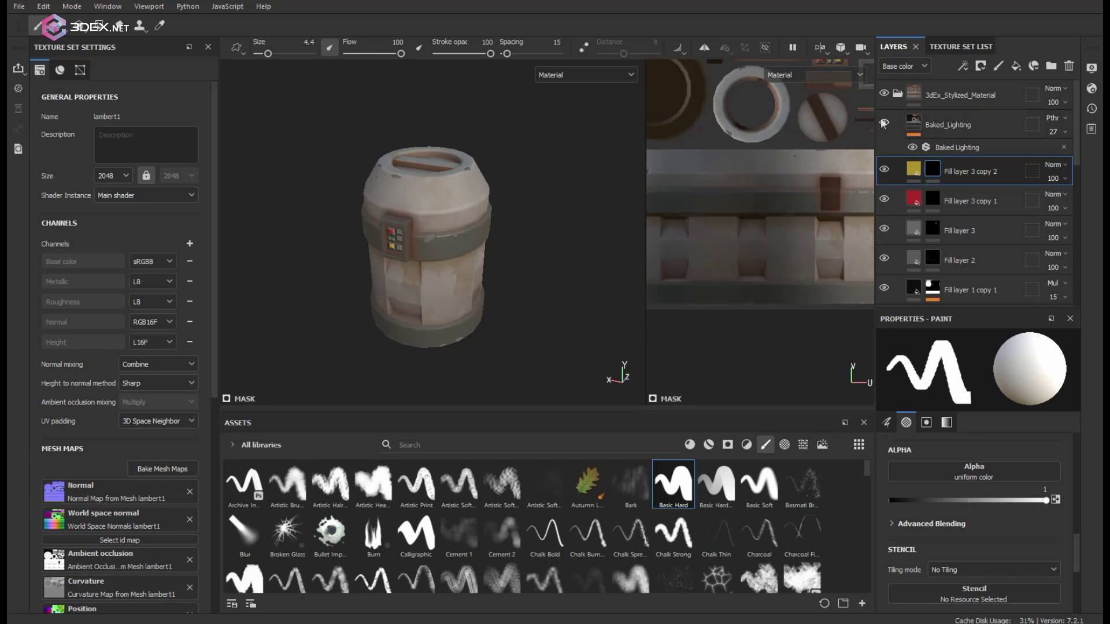
pyautogui.press('c')
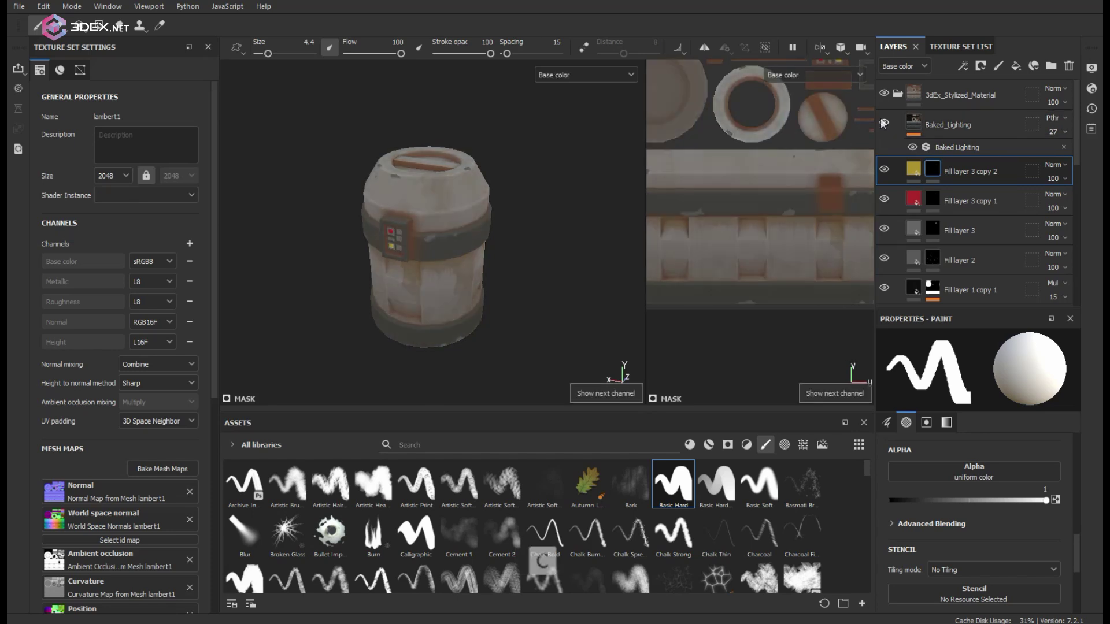
pyautogui.click(1068, 130)
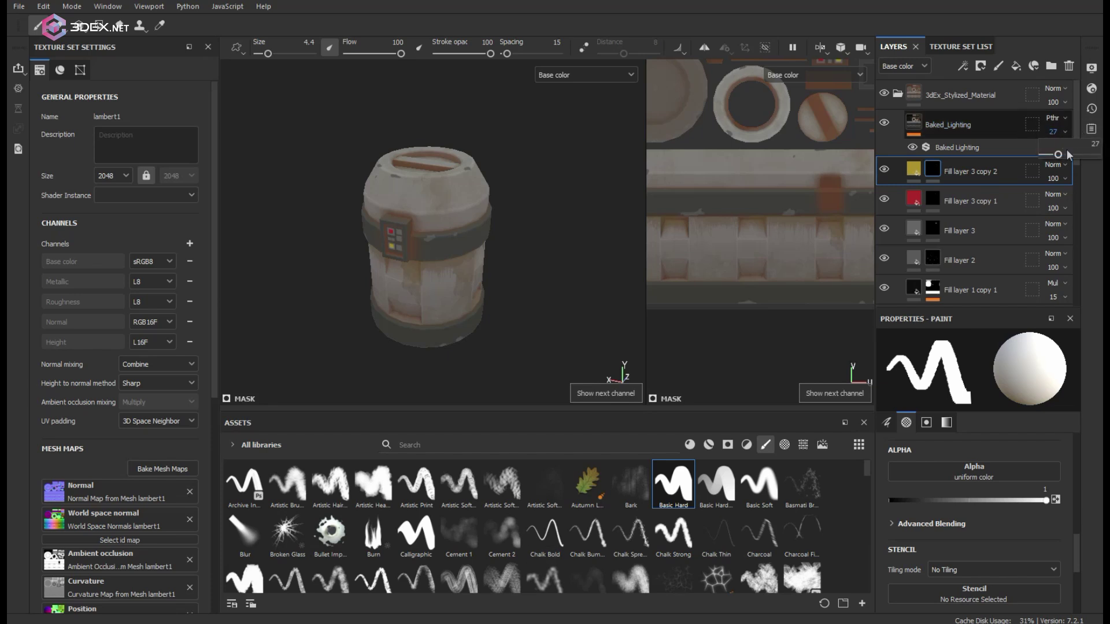
pyautogui.moveTo(1067, 150); pyautogui.dragTo(1075, 148)
pyautogui.keyDown('alt'); pyautogui.moveTo(492, 240); pyautogui.dragTo(473, 253); pyautogui.keyUp('alt')
pyautogui.press('m')
pyautogui.keyDown('shift'); pyautogui.moveTo(481, 243); pyautogui.dragTo(459, 237, button='right'); pyautogui.keyUp('shift')
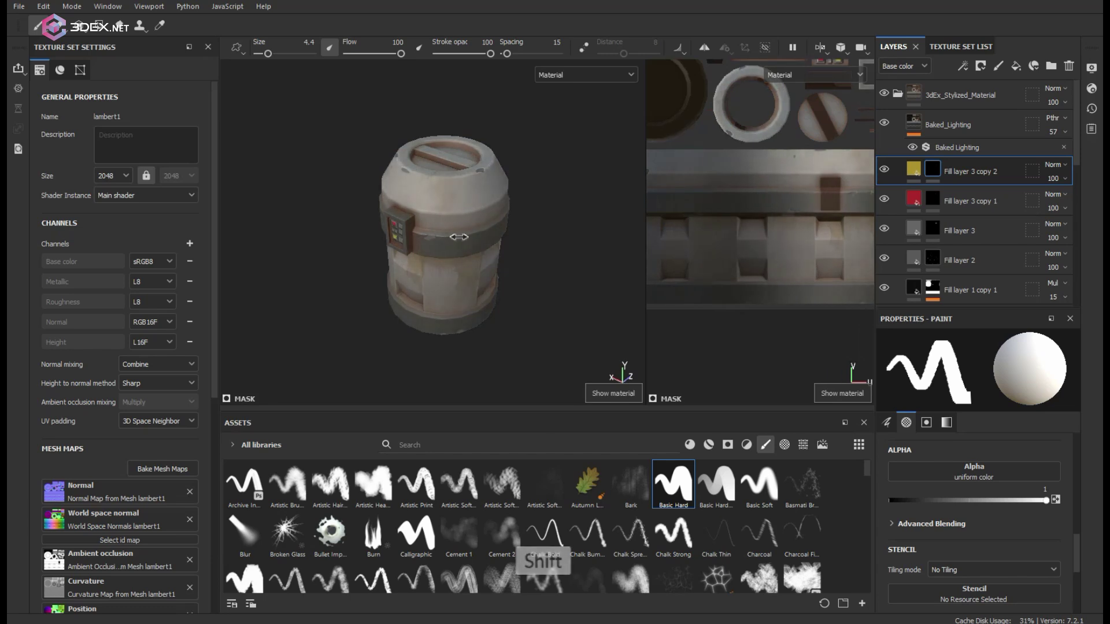
pyautogui.keyDown('alt'); pyautogui.moveTo(462, 238); pyautogui.dragTo(502, 232); pyautogui.keyUp('alt')
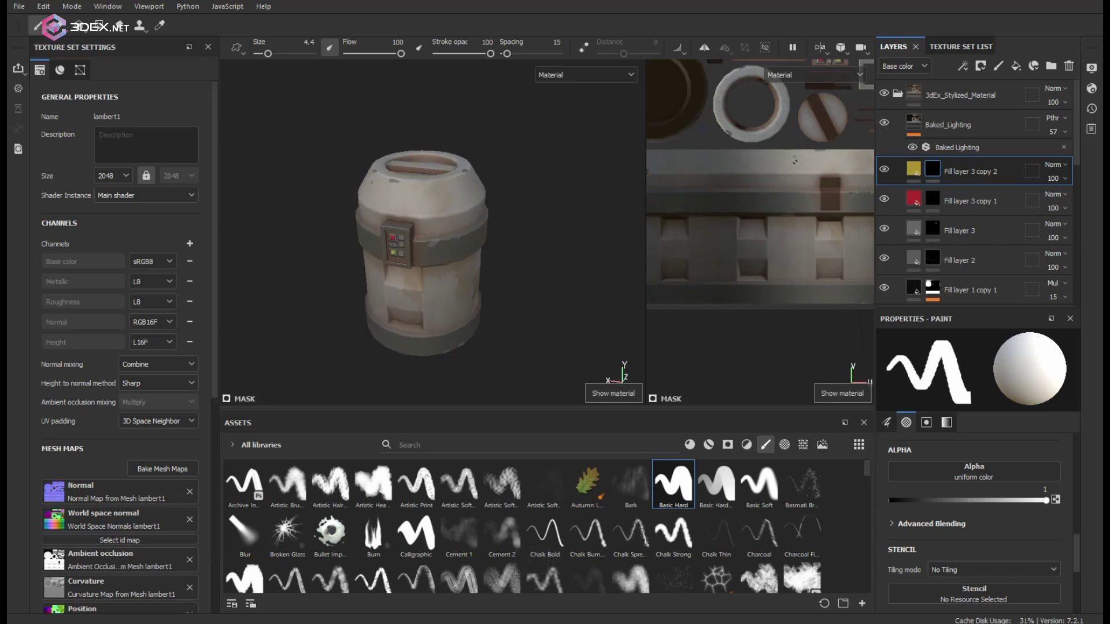